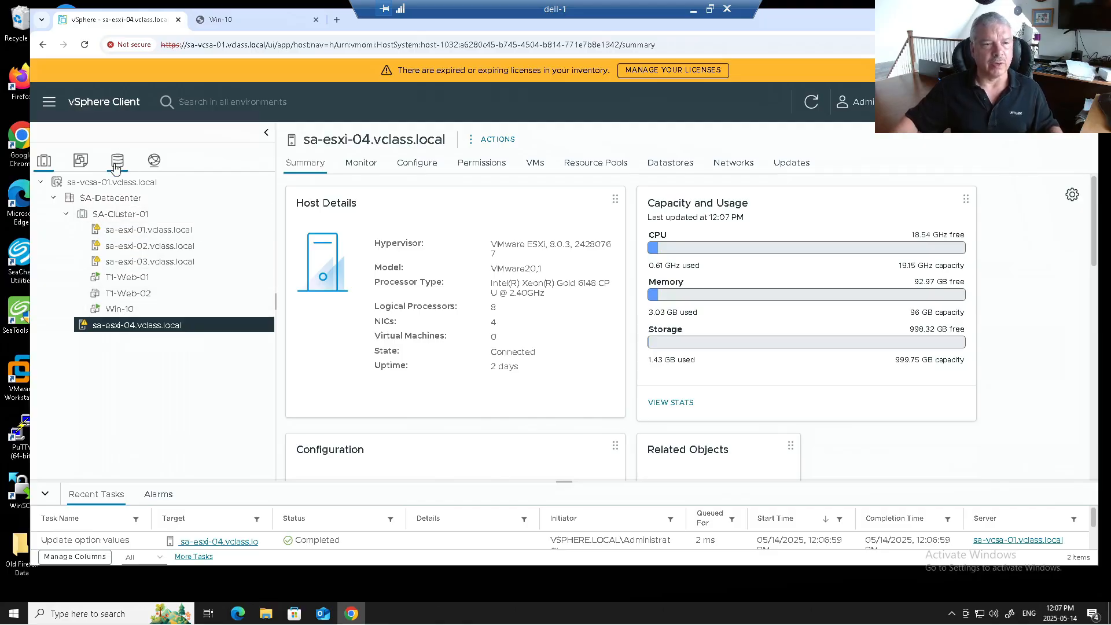
Step: Launch Deploy OVF Template for host sa-esxi-01 from its Actions menu
left_click(672, 164)
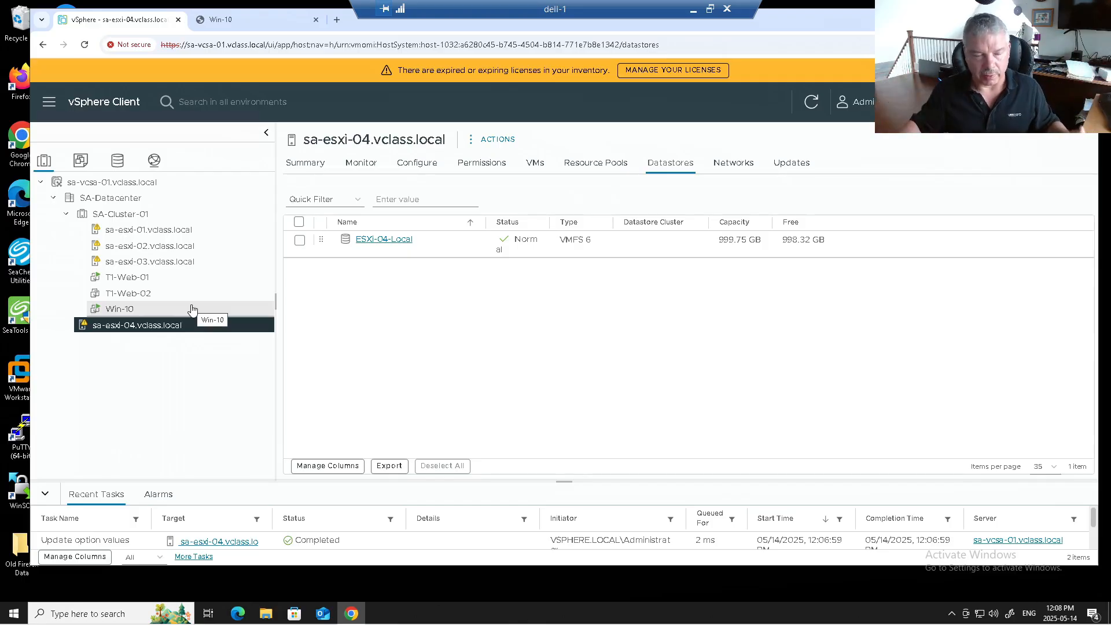
right_click(150, 230)
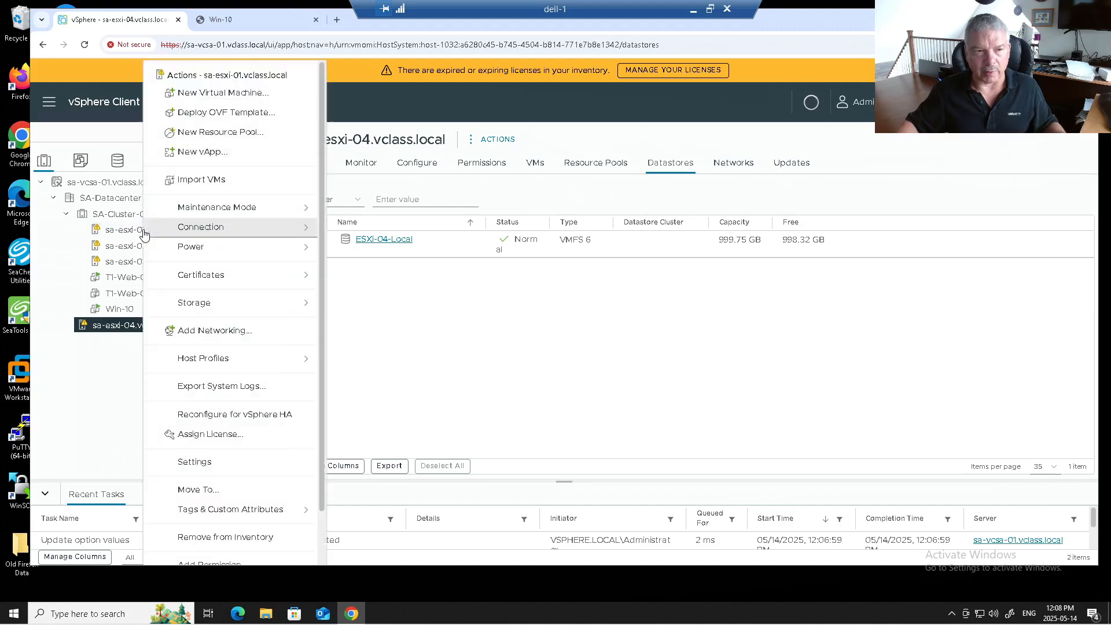
left_click(213, 116)
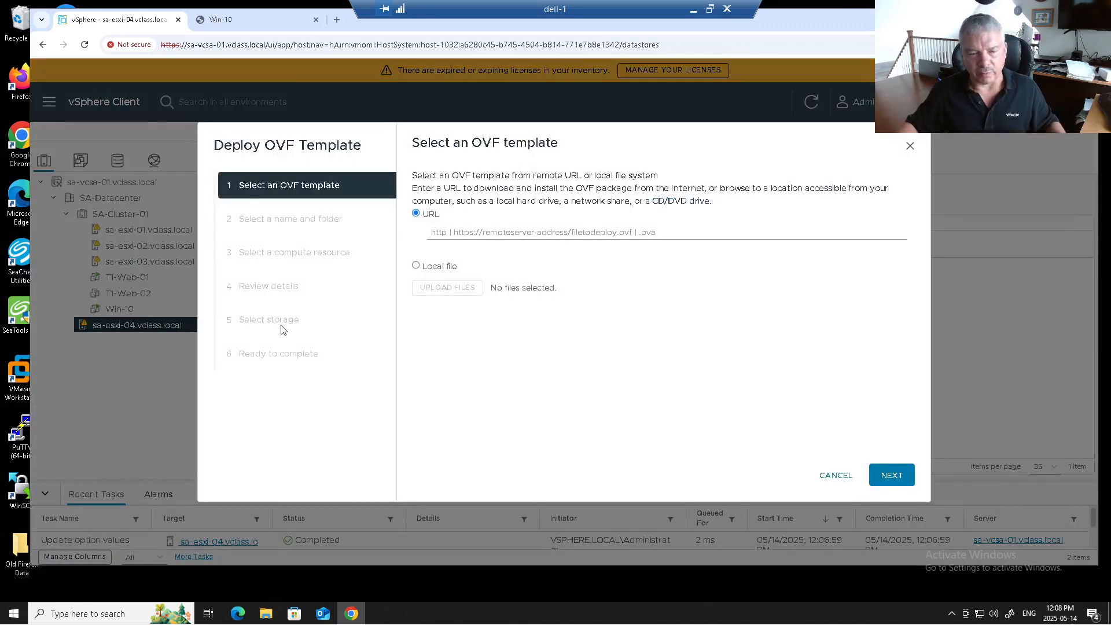
Step: Mount VMware-vSphere_Replication-9.0.2-24628359.iso from NVDS (D:) as DVD Drive (E:)
left_click(266, 613)
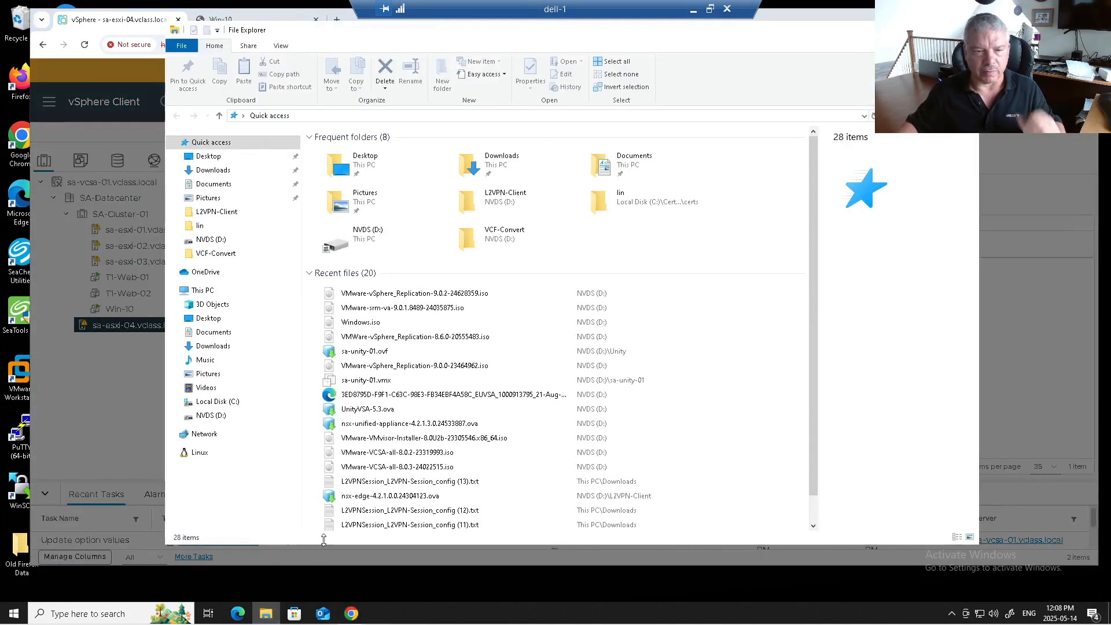
left_click(249, 416)
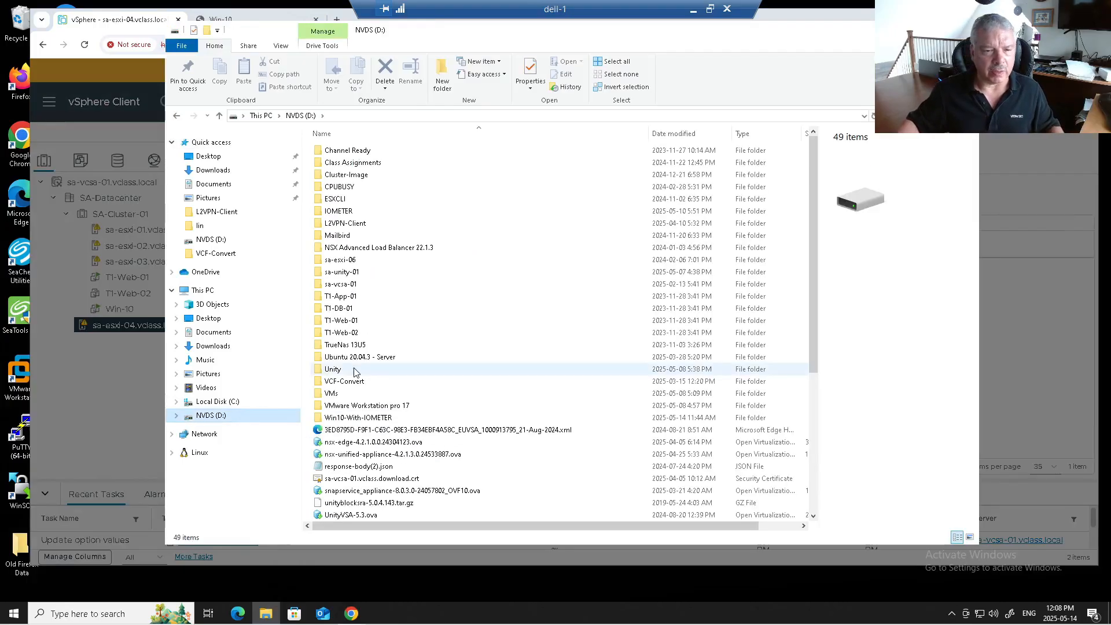
scroll(356, 373, "down", 3)
scroll(356, 372, "down", 3)
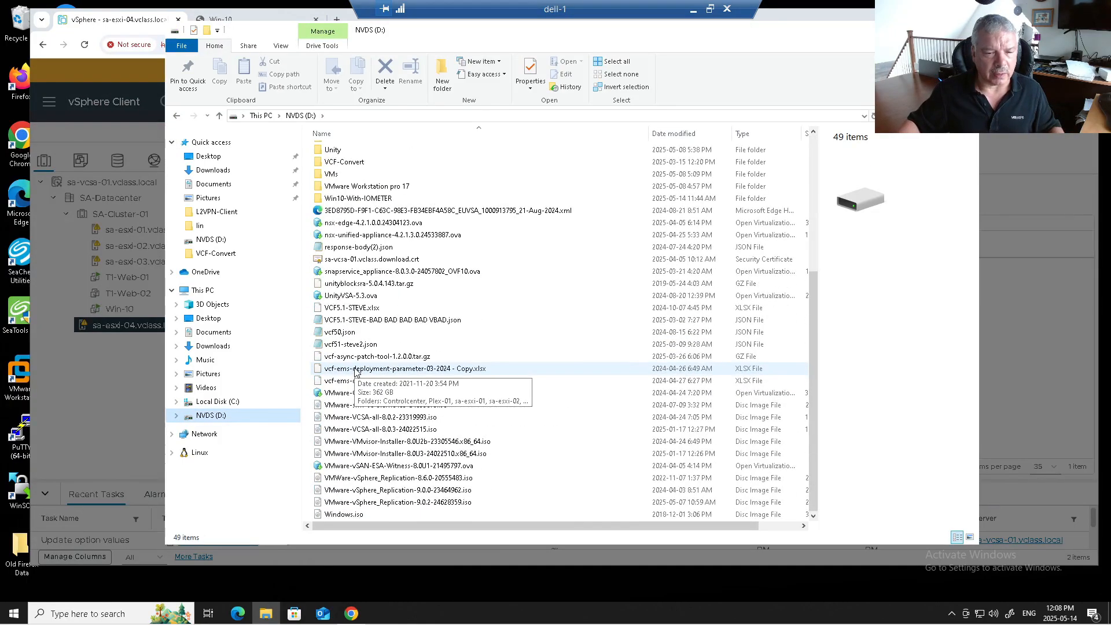
left_click(387, 503)
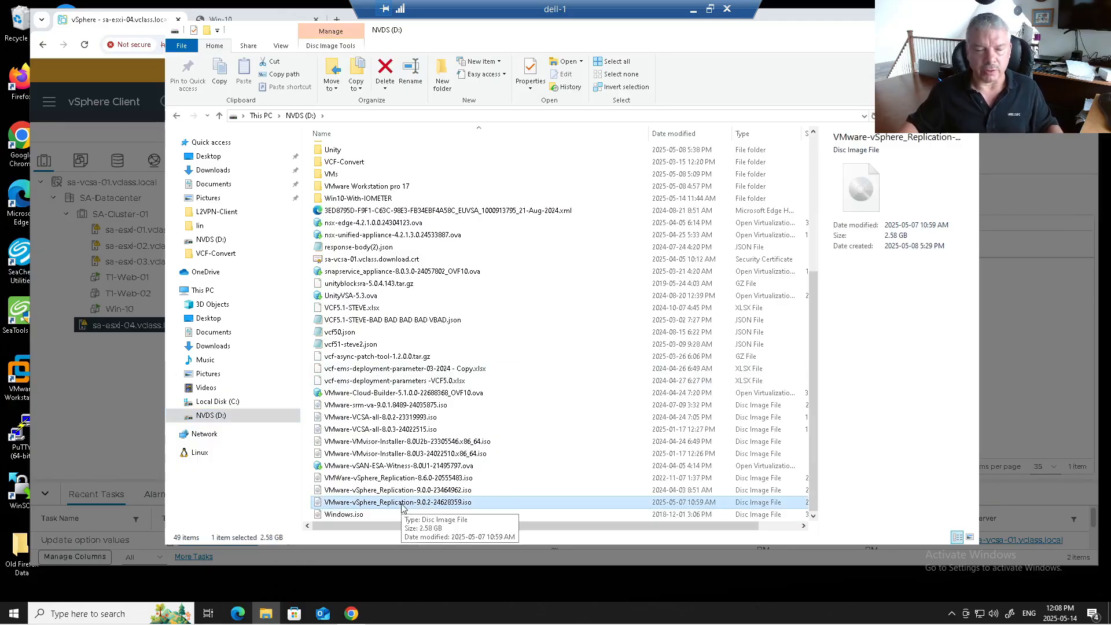
right_click(408, 503)
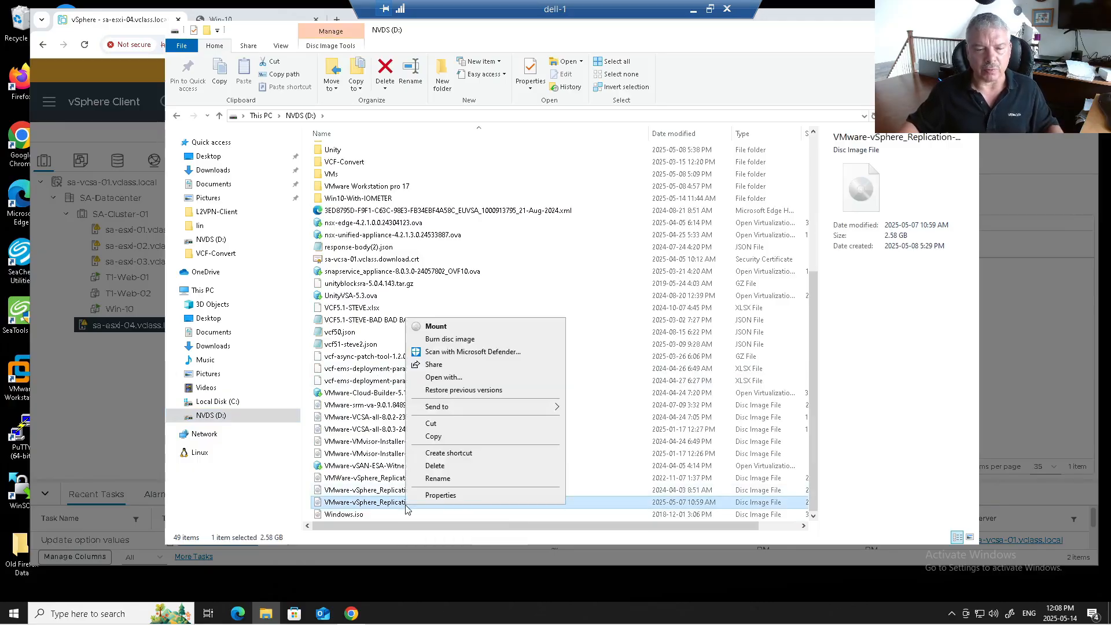
left_click(445, 326)
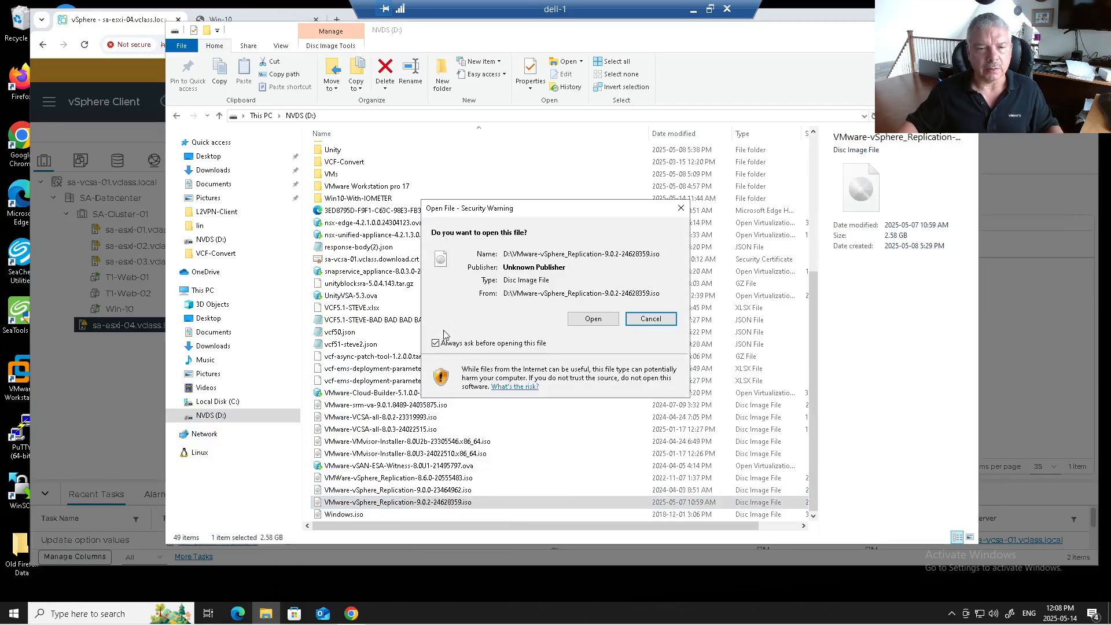
left_click(593, 319)
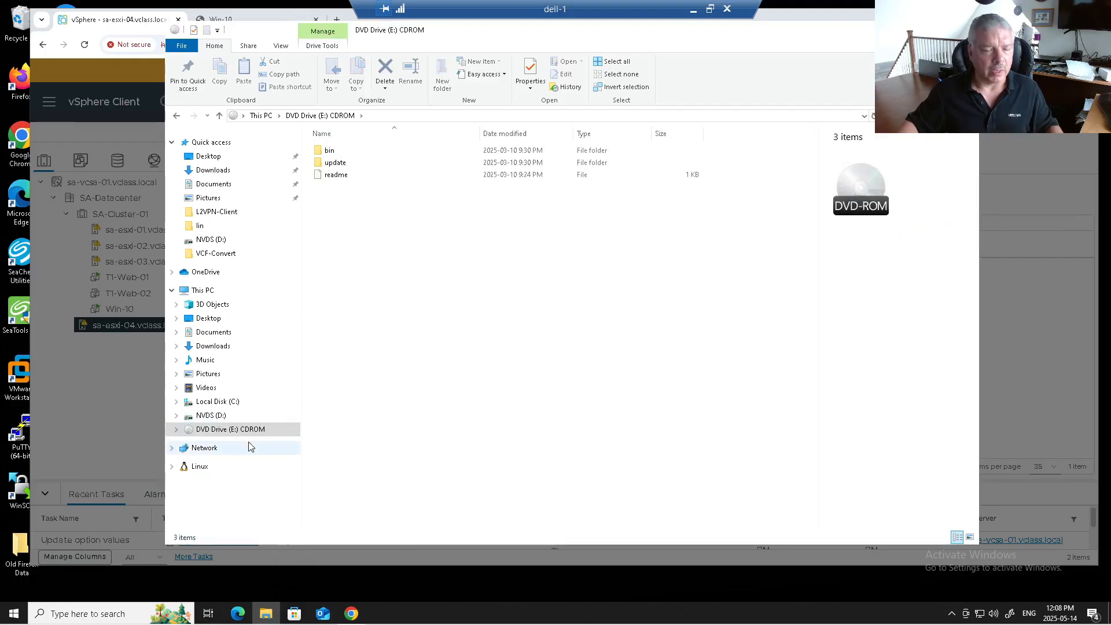
Step: Choose Local file in the OVF wizard and browse to the bin folder on DVD Drive (E:)
left_click(91, 391)
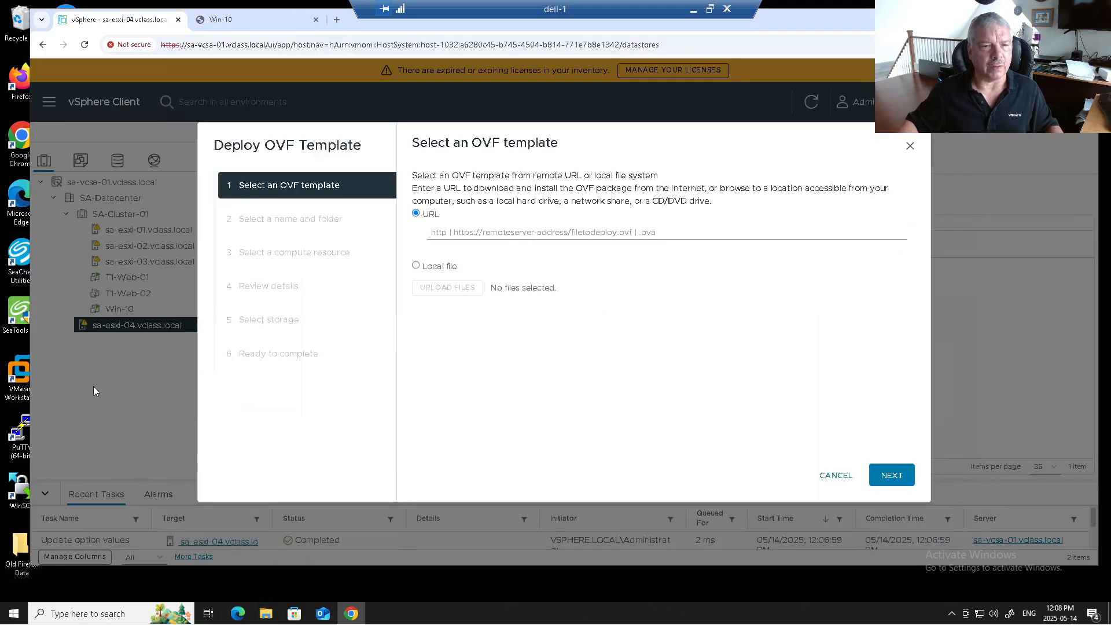
left_click(434, 270)
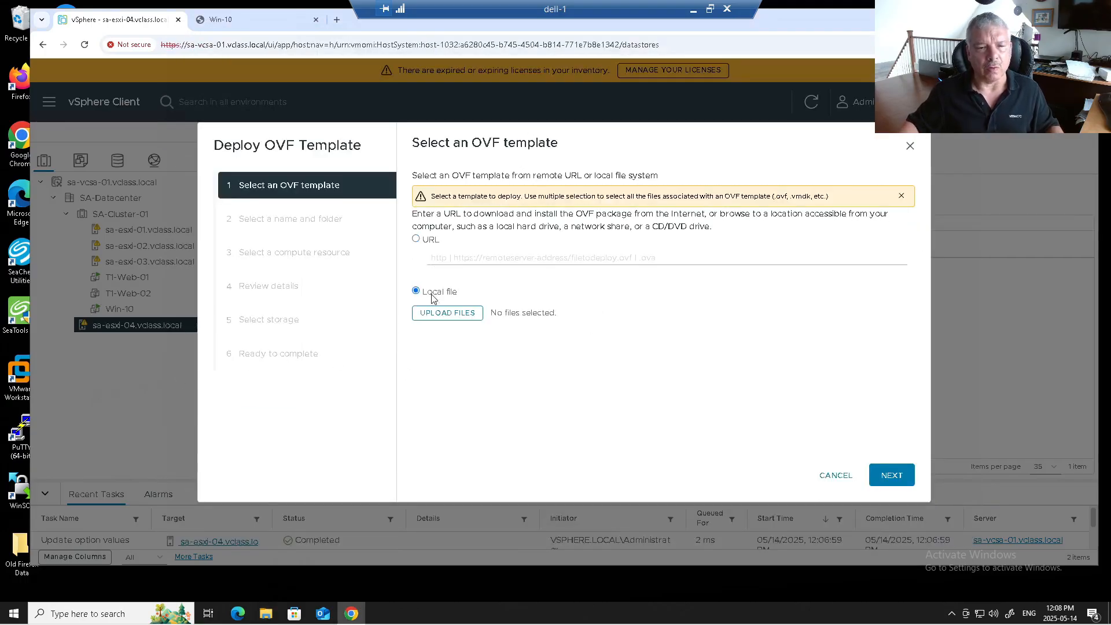
left_click(442, 316)
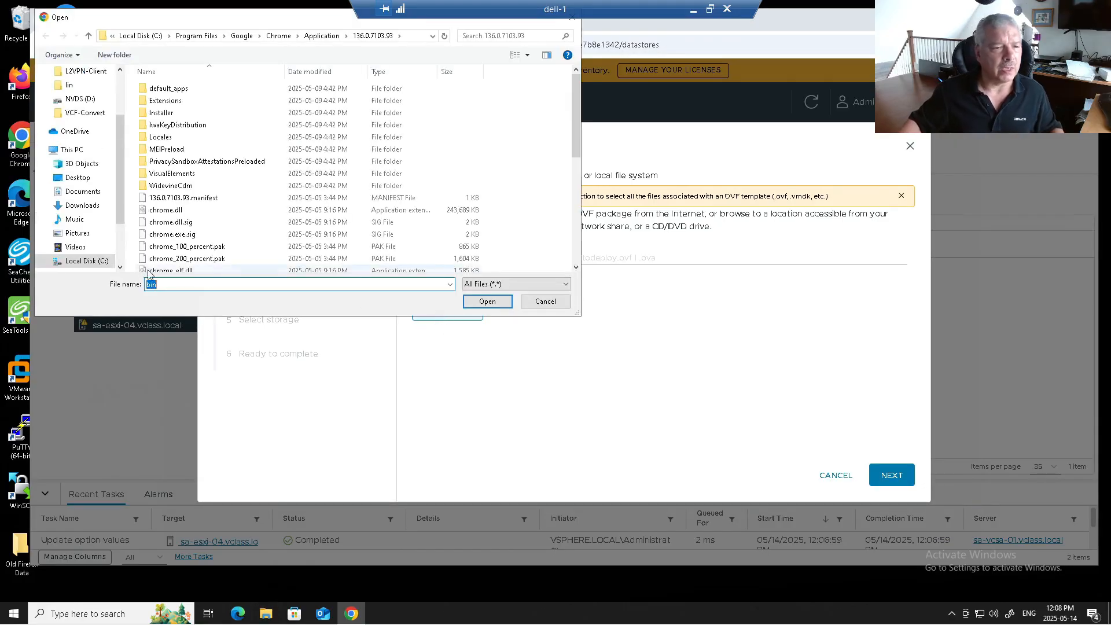
scroll(102, 249, "down", 2)
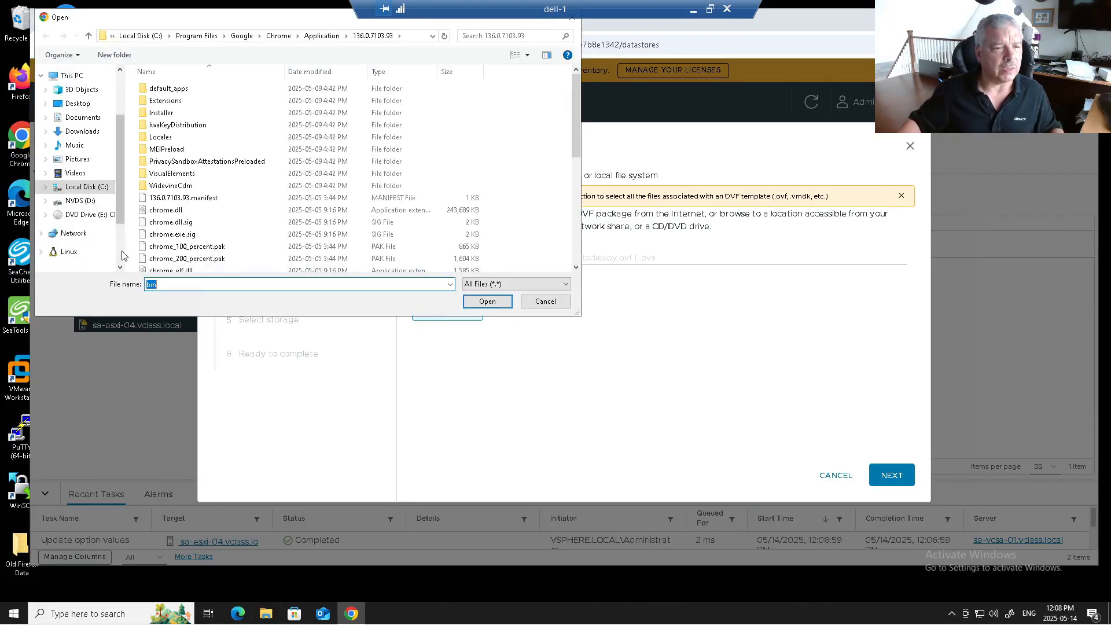
left_click(87, 221)
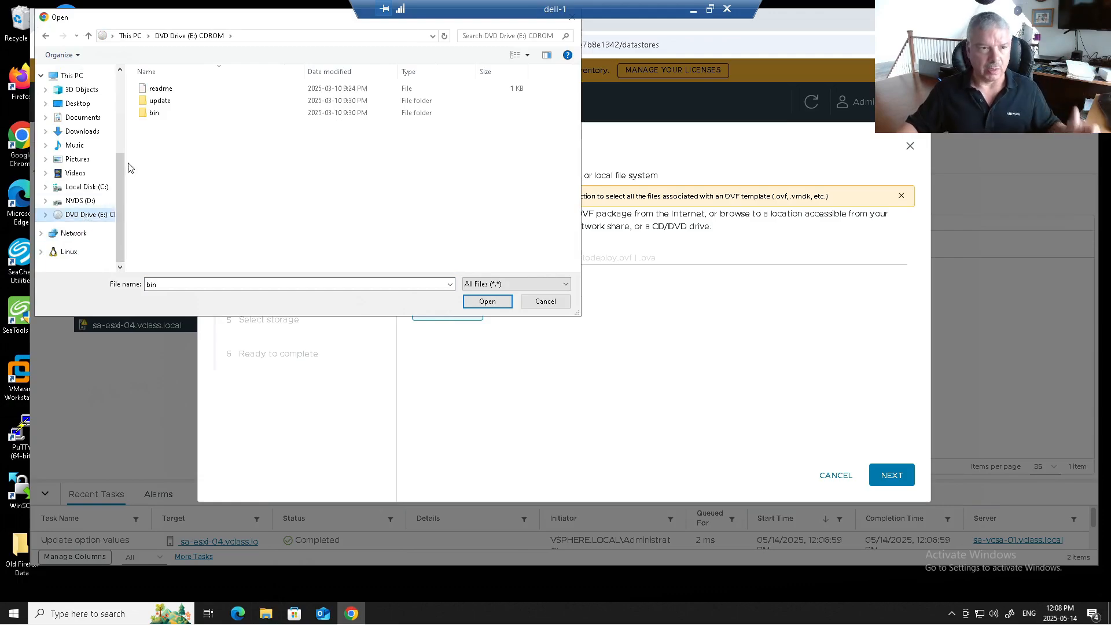
double_click(152, 113)
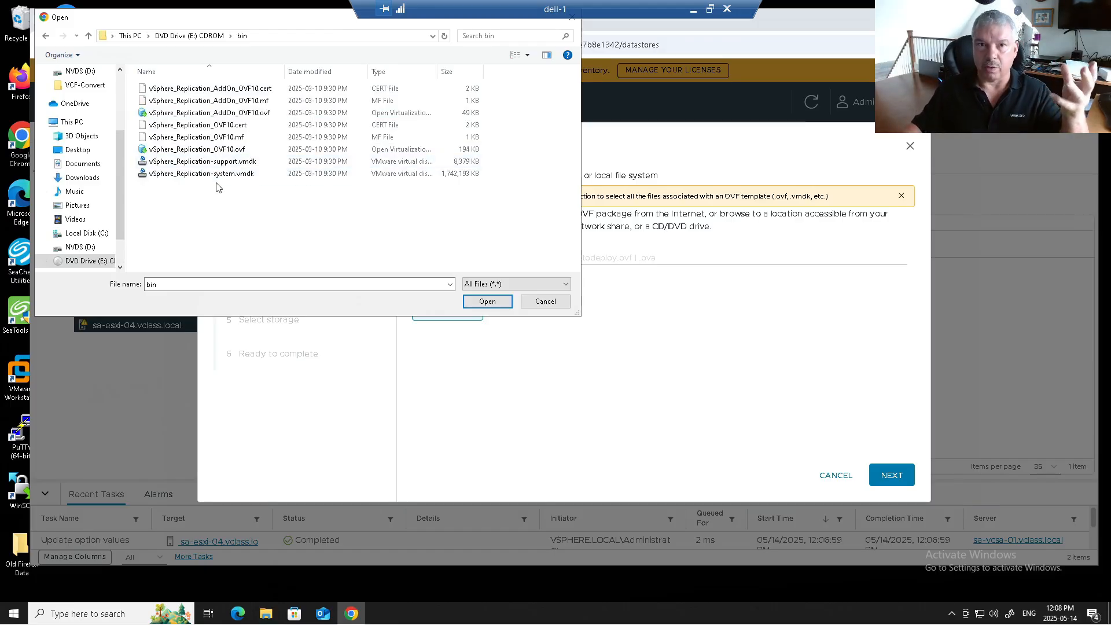
Step: Upload the five OVF10 files, OVF10.cert through system.vmdk, into the wizard
left_click(199, 125)
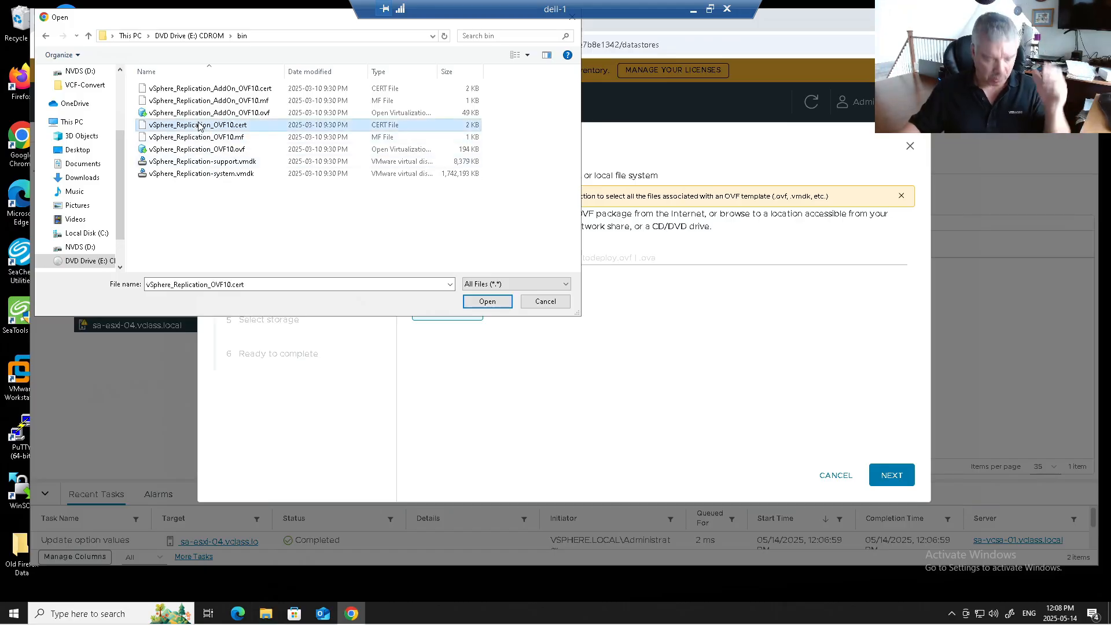
left_click(205, 174, "shift")
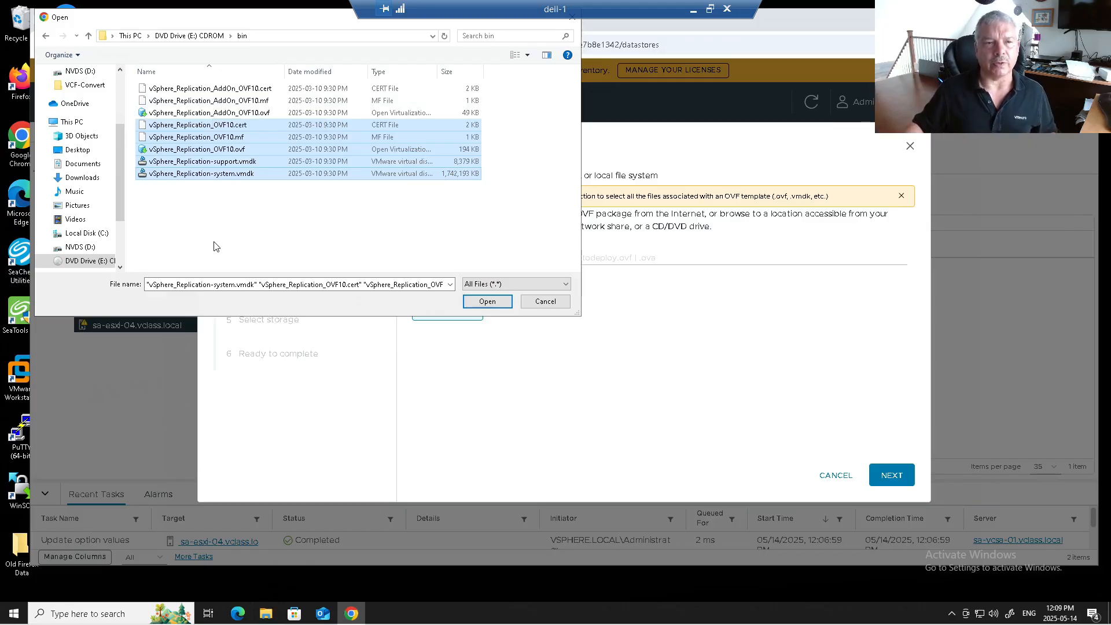
left_click(209, 198)
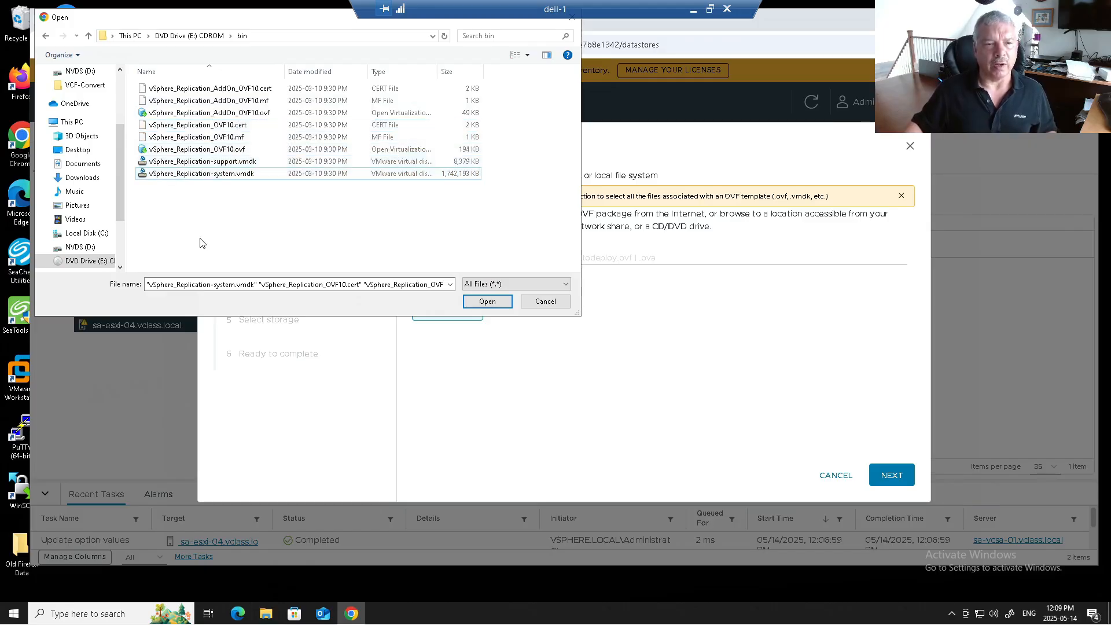
left_click_drag(188, 199, 191, 168)
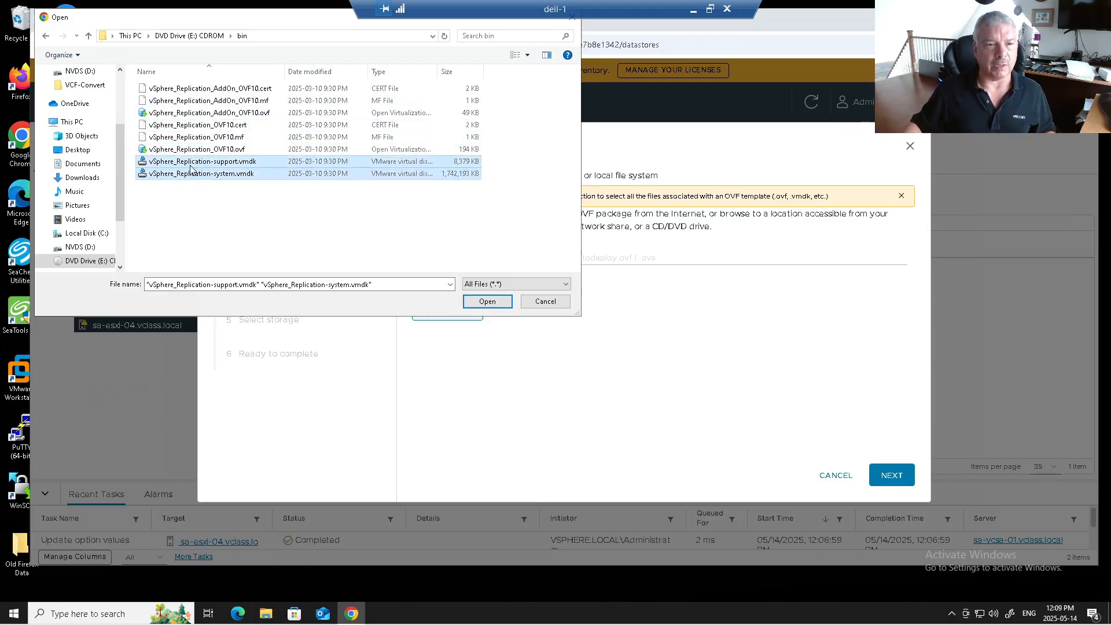
left_click(241, 113, "ctrl")
left_click(228, 99, "ctrl")
left_click(232, 90, "ctrl")
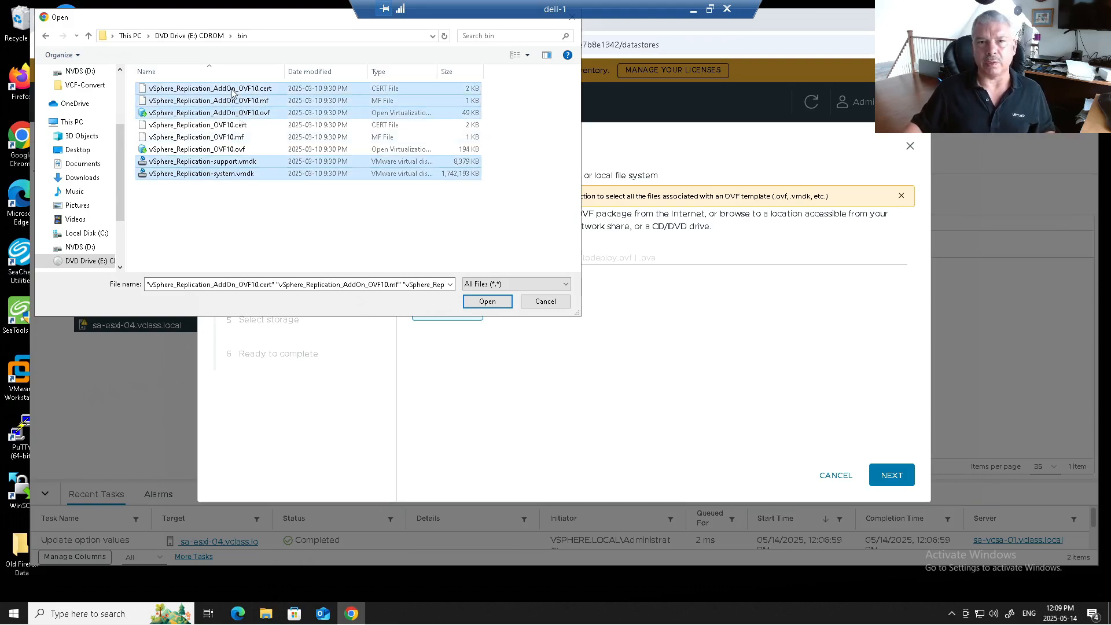
left_click(224, 247)
left_click(210, 126)
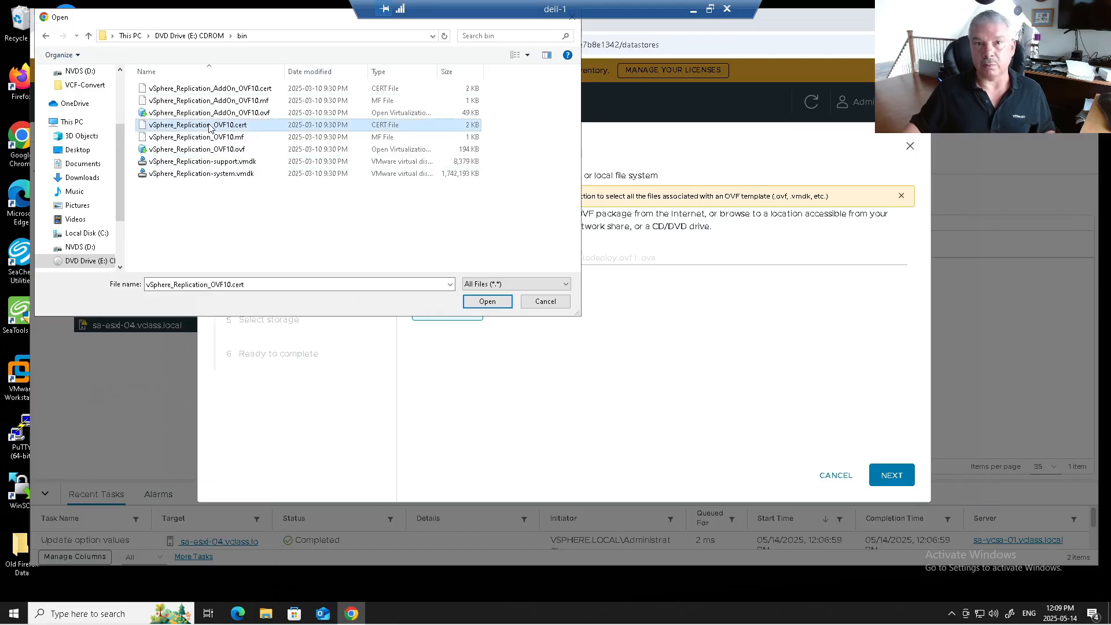
left_click(216, 173, "shift")
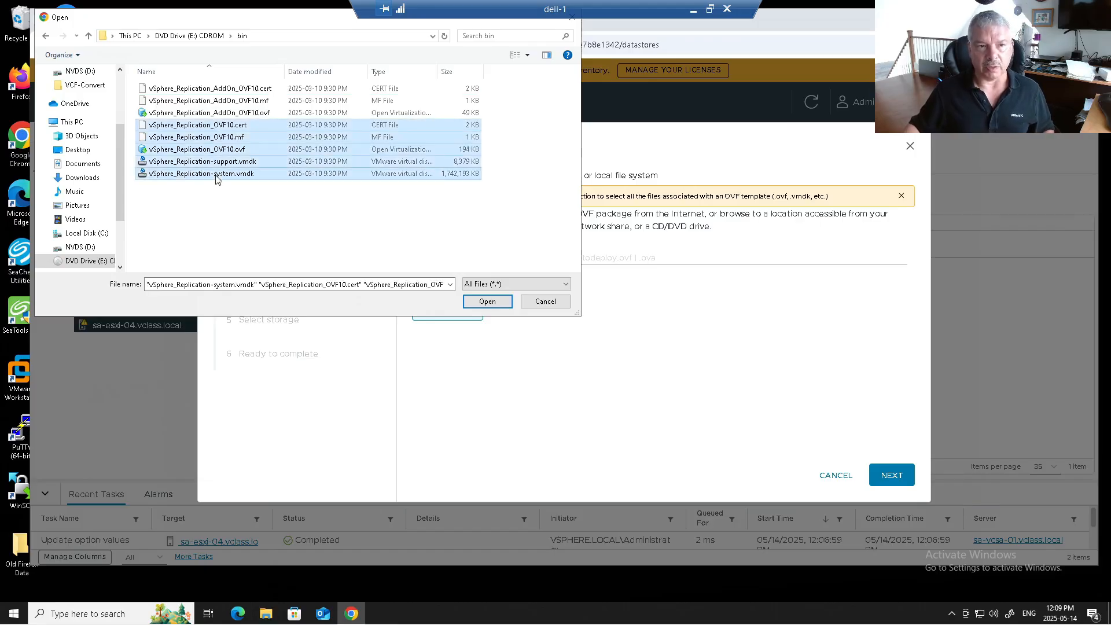
left_click(465, 298)
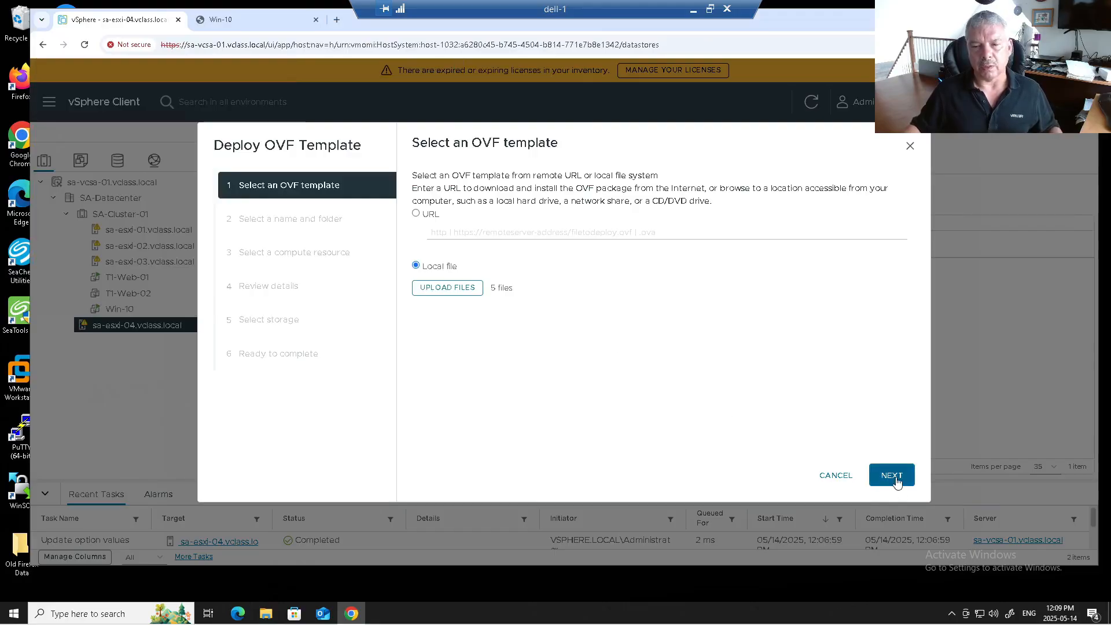
Step: Name the appliance VM sa-vr-01 and keep sa-esxi-01 as its compute resource
left_click(892, 475)
double_click(553, 208)
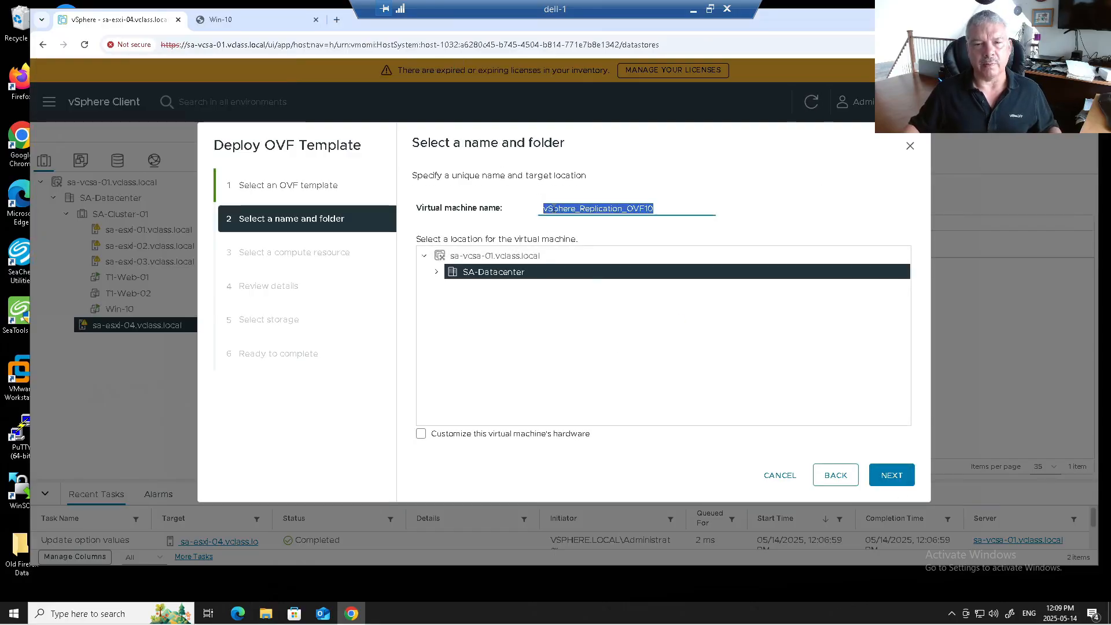
type("sa")
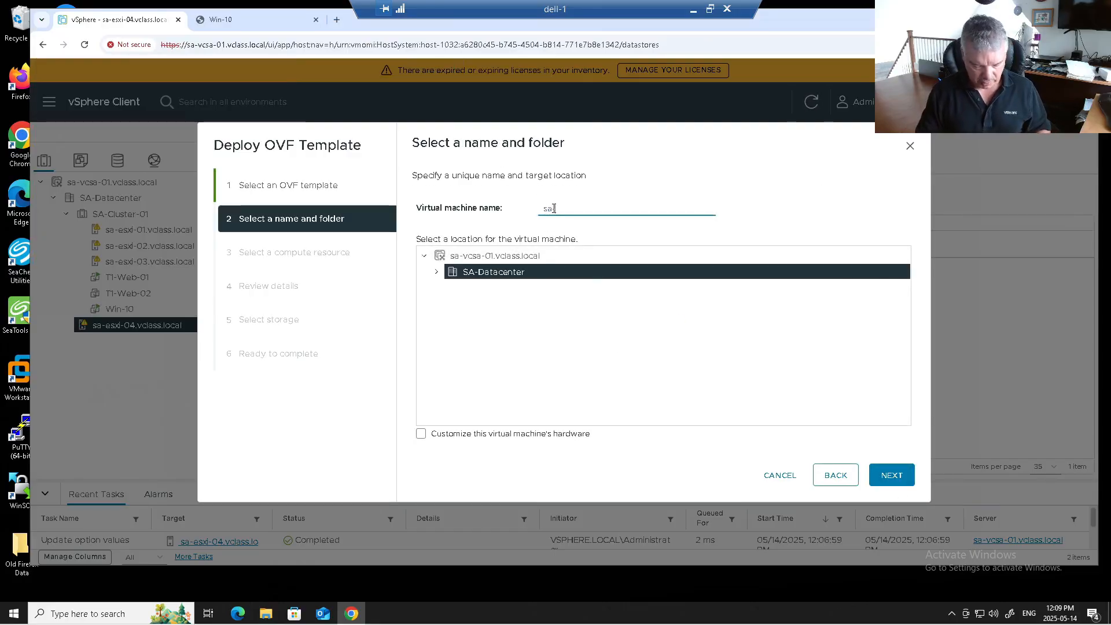
type("-vr-01")
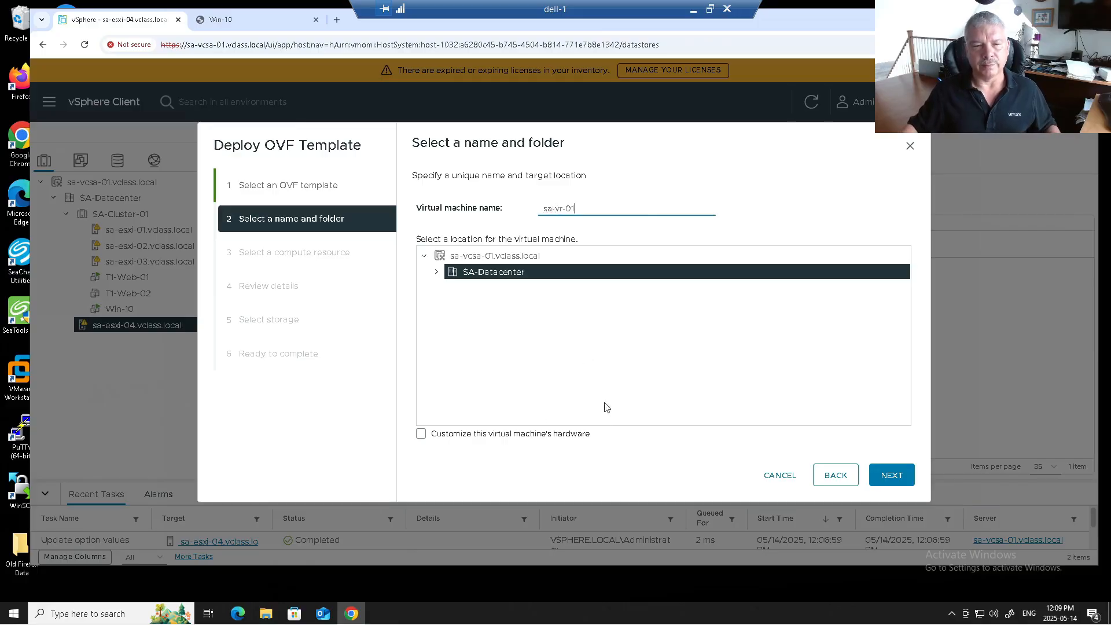
left_click(892, 472)
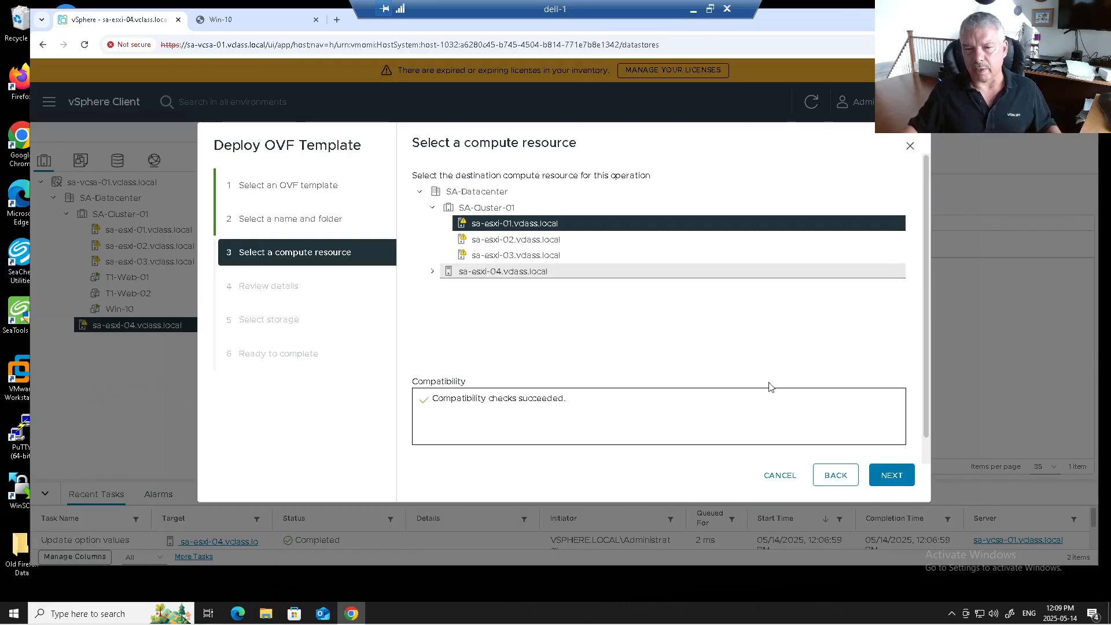
left_click(889, 474)
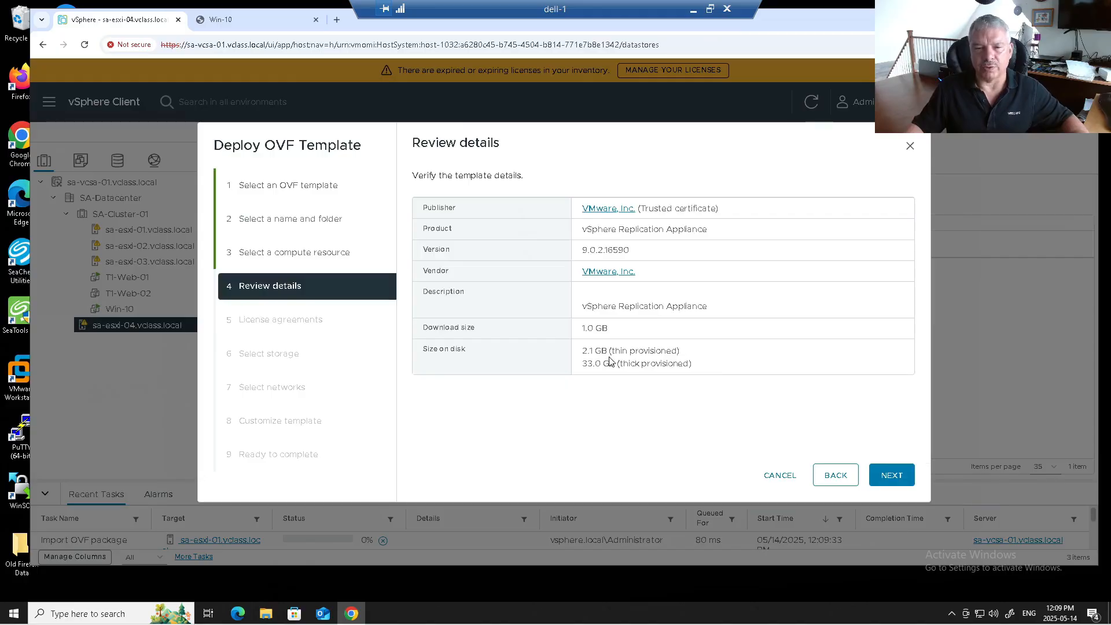
Step: Accept all license agreements and place the appliance on vsanDatastore
left_click_drag(624, 352, 650, 364)
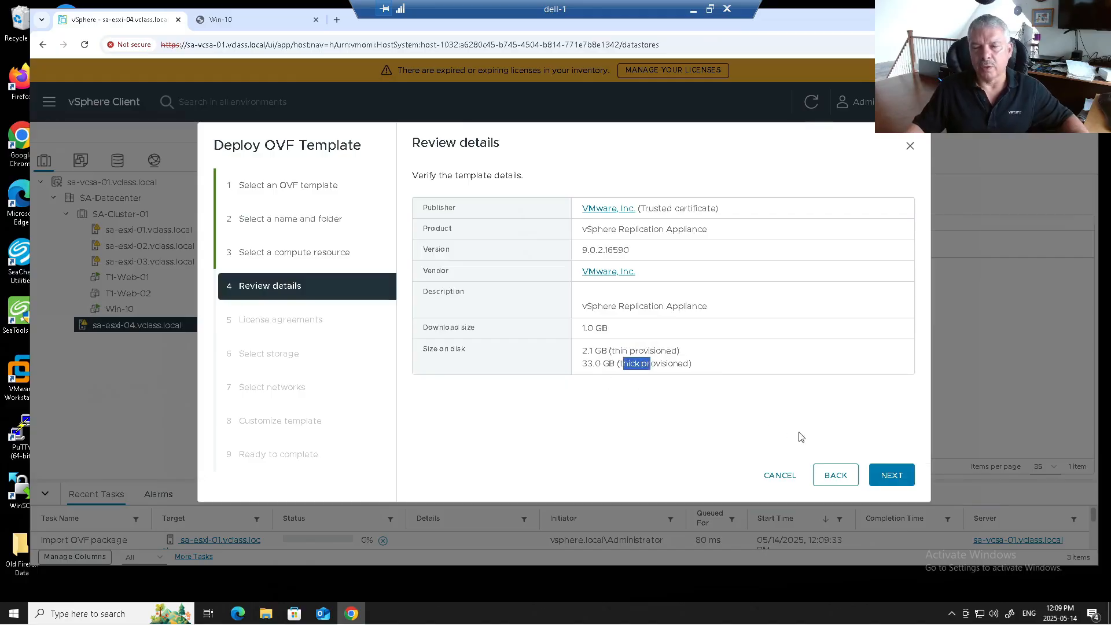
left_click(884, 478)
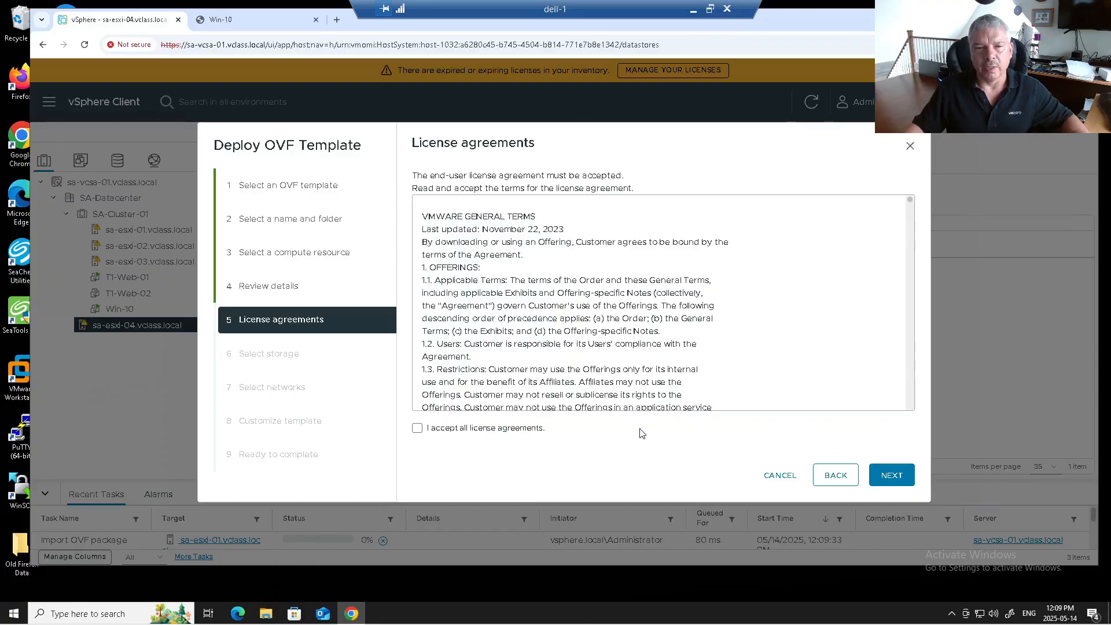
left_click(437, 432)
scroll(664, 296, "down", 10)
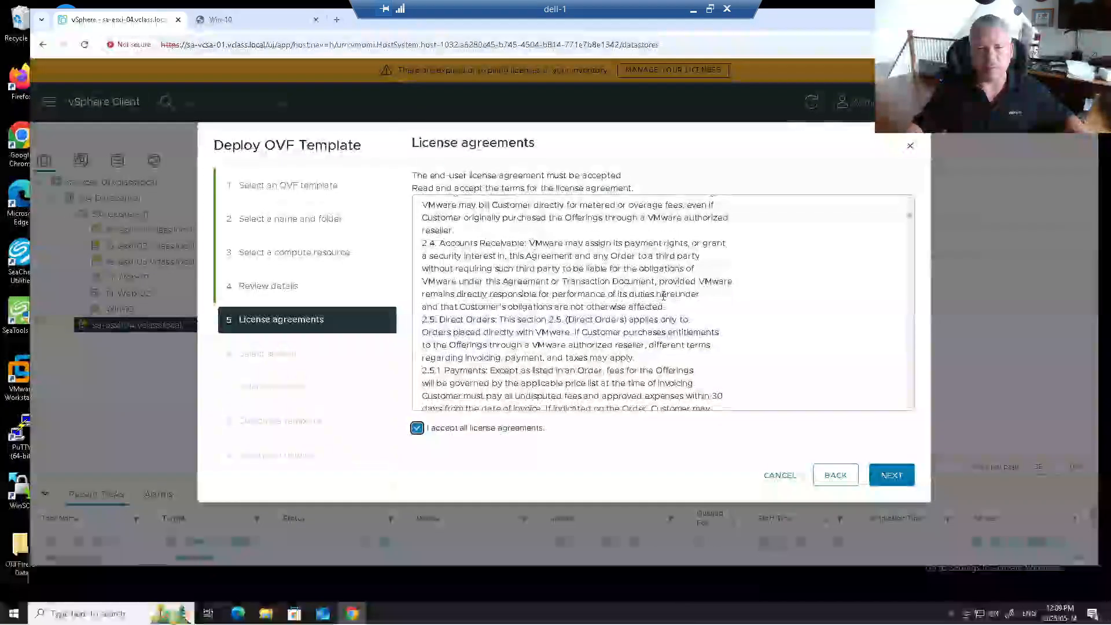
left_click(891, 476)
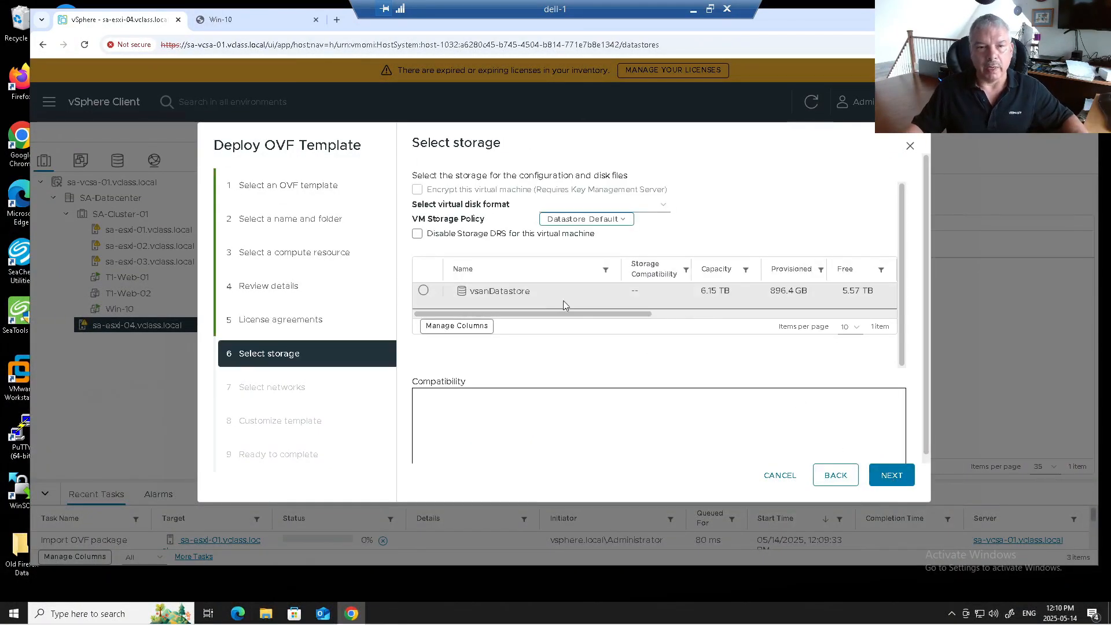
left_click(423, 293)
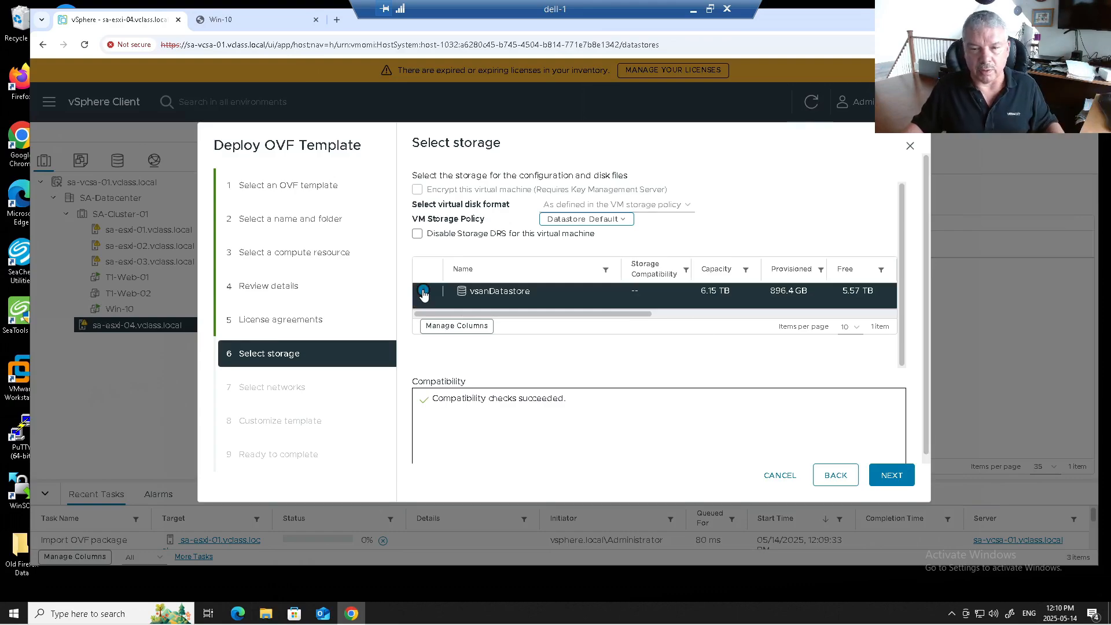
left_click(888, 475)
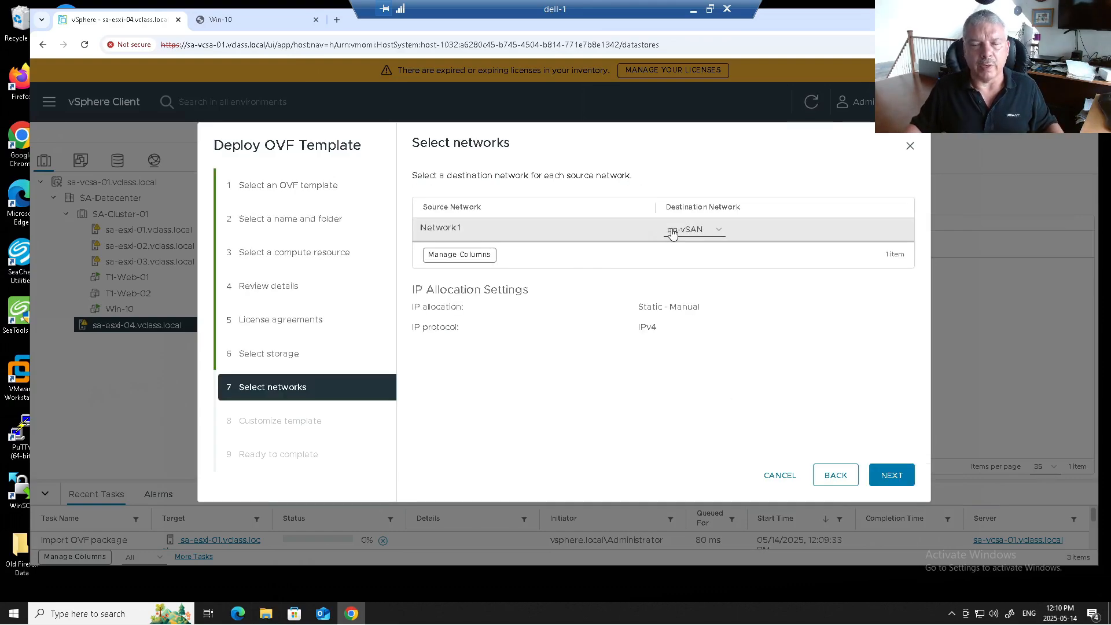
Step: Set Network1's destination network to the pg-Management port group
left_click(672, 231)
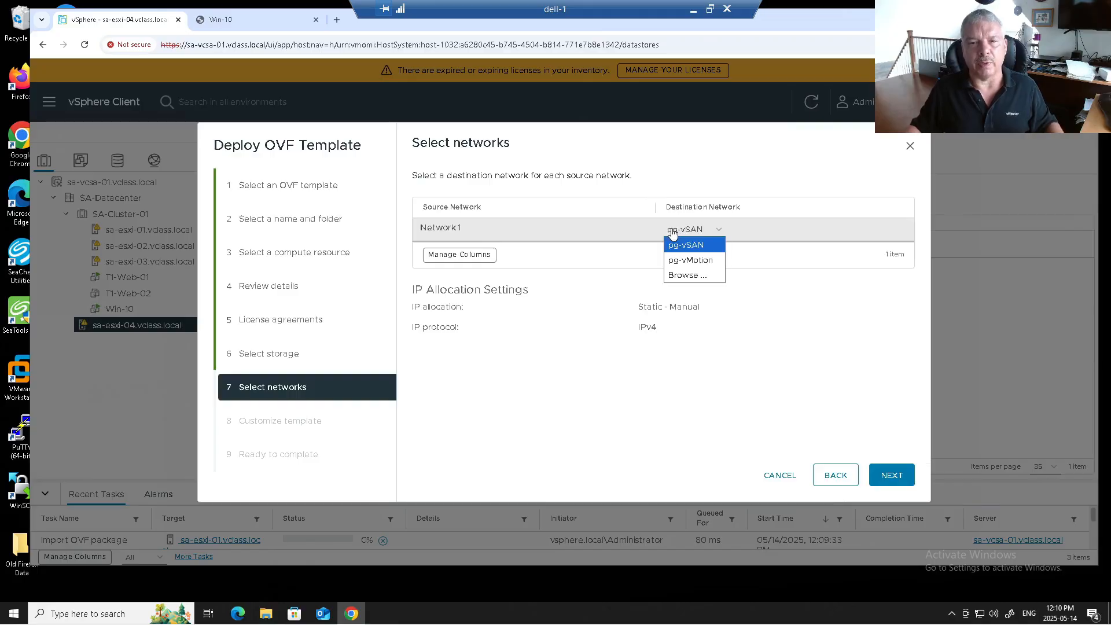
left_click(675, 274)
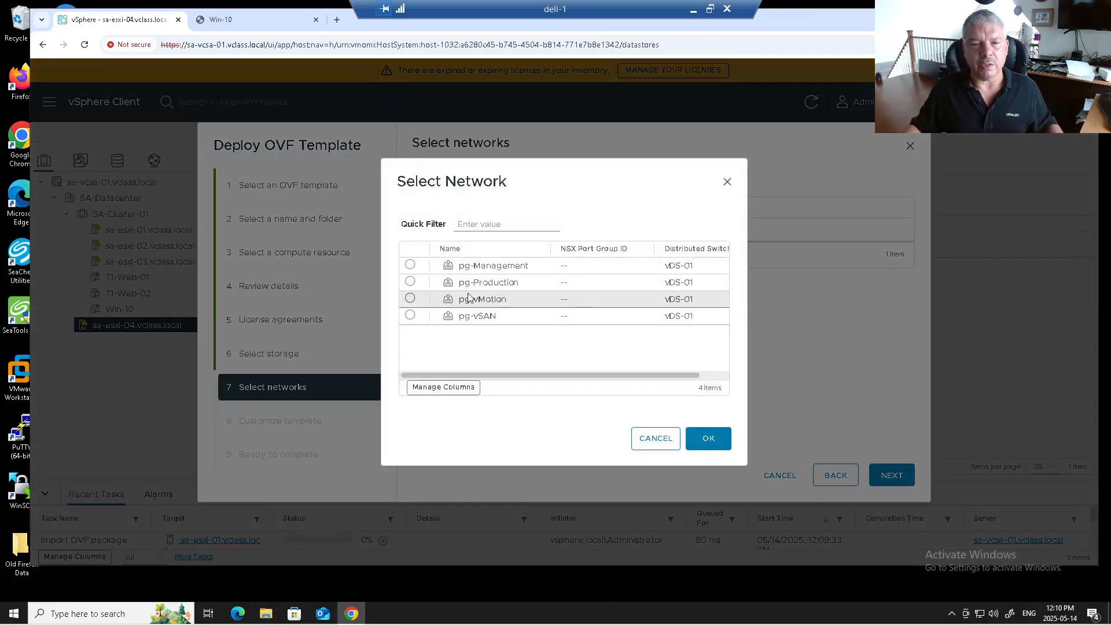
left_click(411, 266)
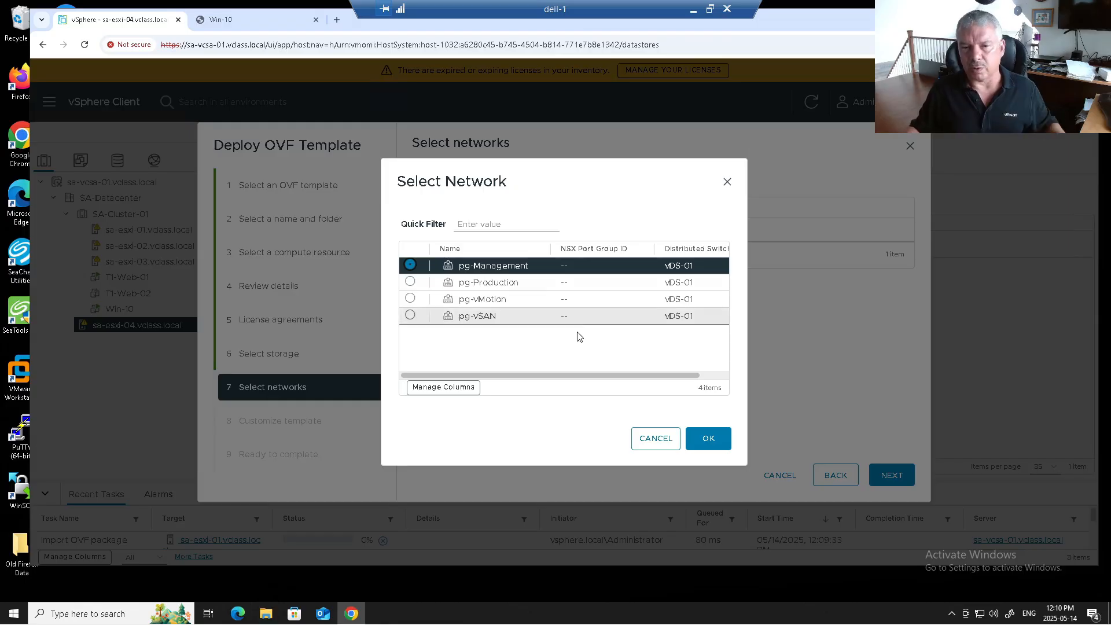
left_click(709, 440)
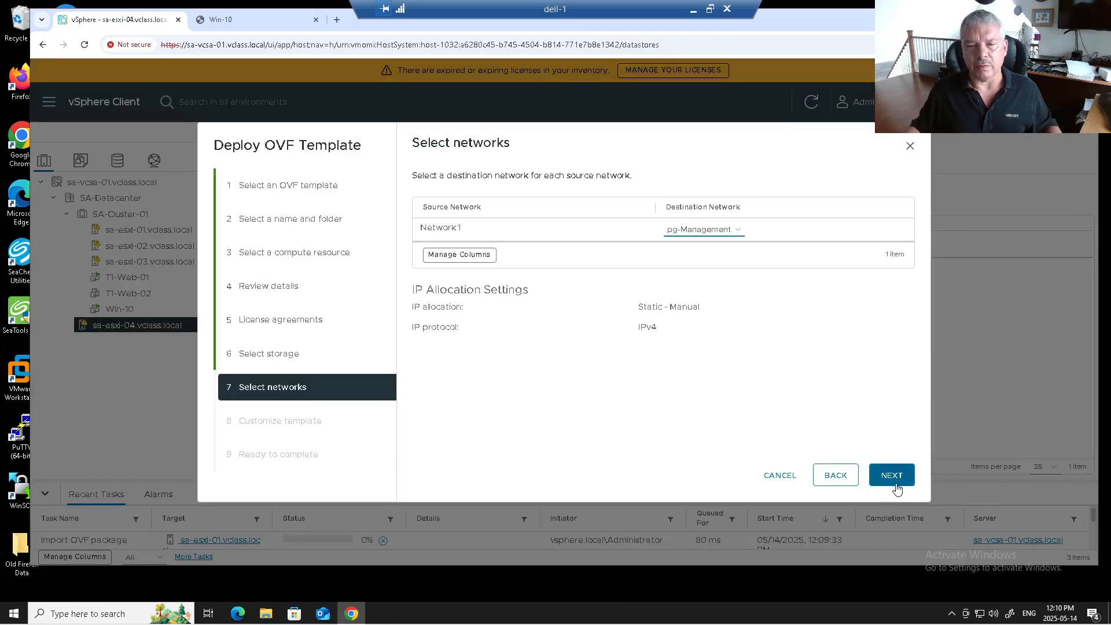
Step: Enter and confirm the root password, reusing it for the admin password and confirmation
left_click(894, 484)
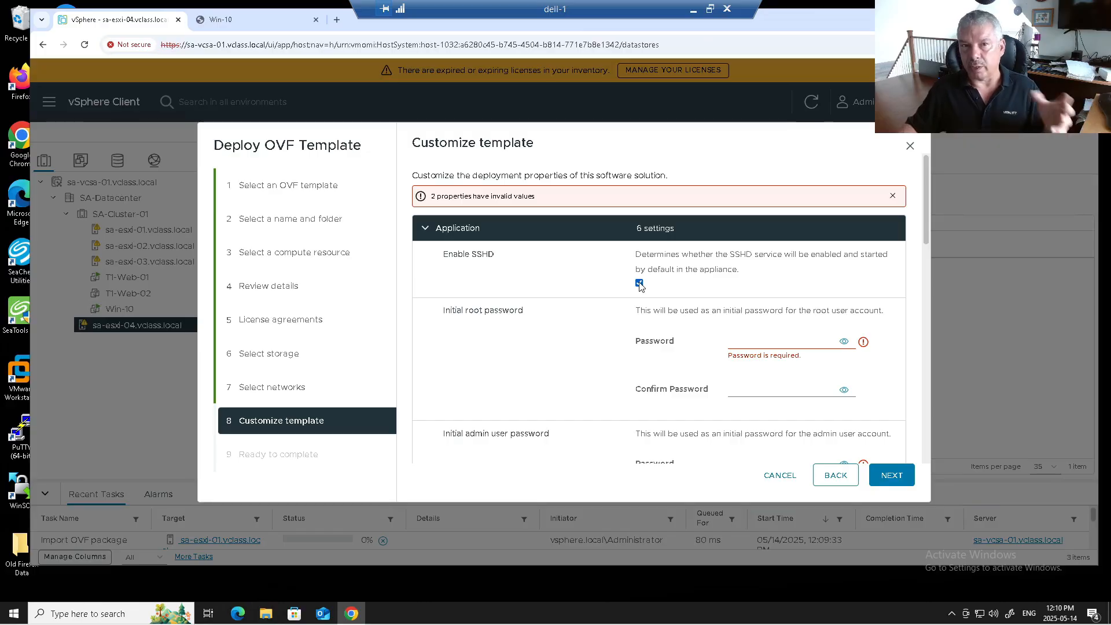
left_click(738, 340)
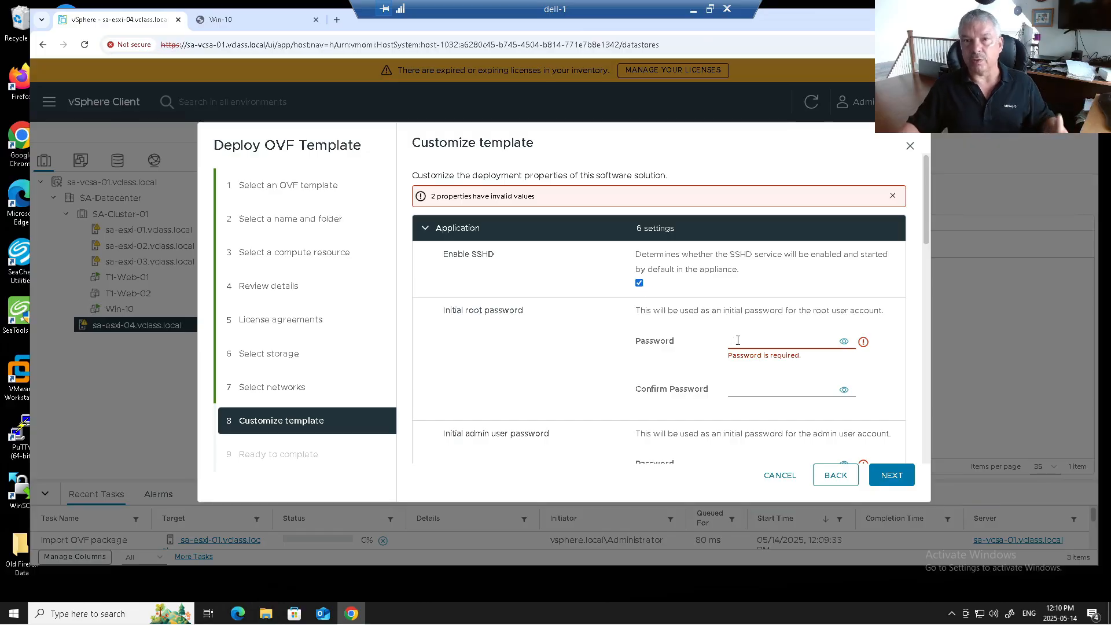
type("VMware1!")
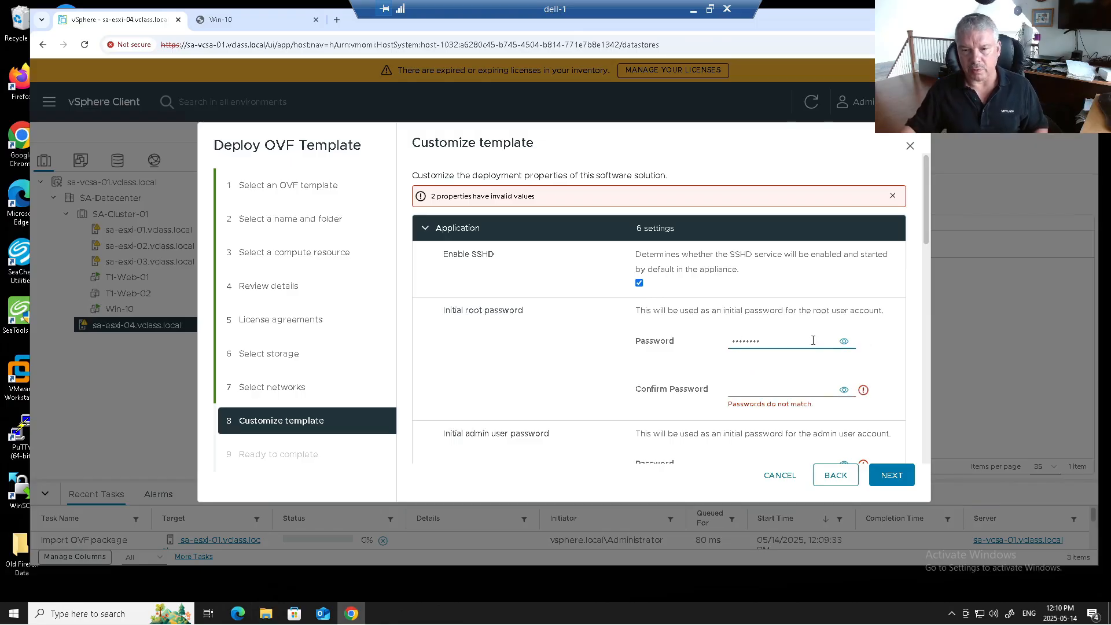
left_click(844, 342)
left_click_drag(812, 343, 716, 345)
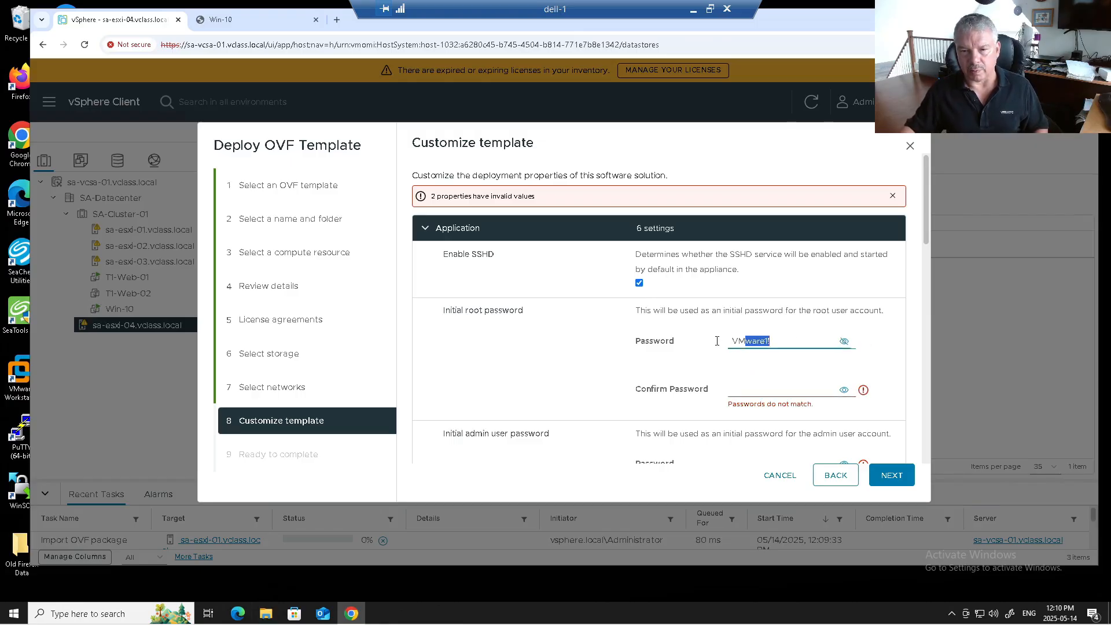
left_click(735, 389)
key("ctrl+v")
scroll(709, 357, "down", 2)
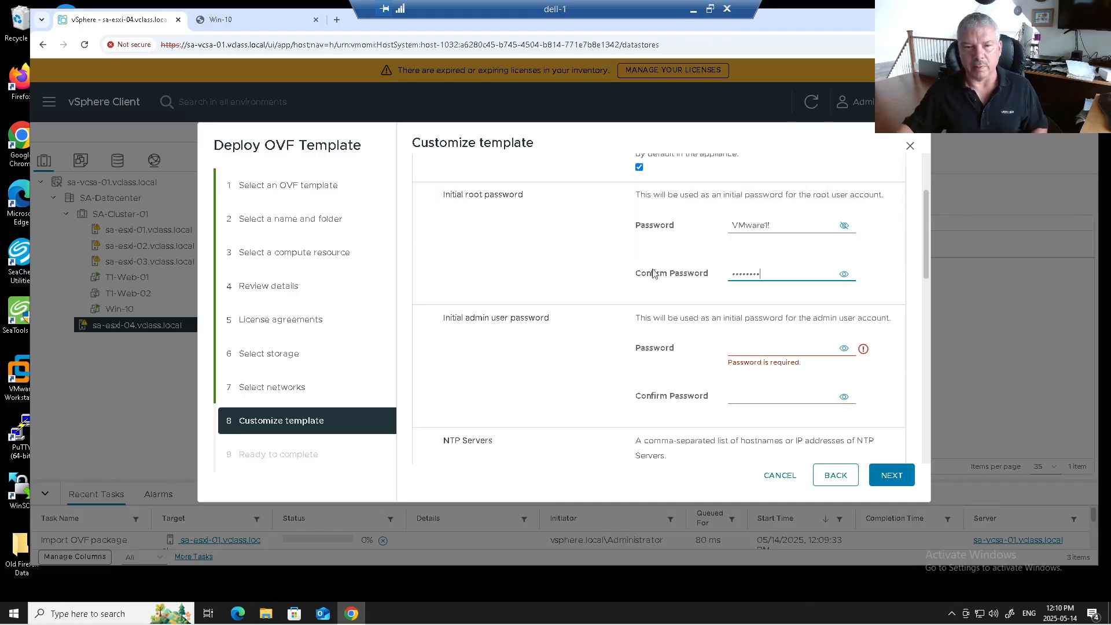
left_click(745, 346)
key("ctrl+v")
left_click(737, 396)
key("ctrl+v")
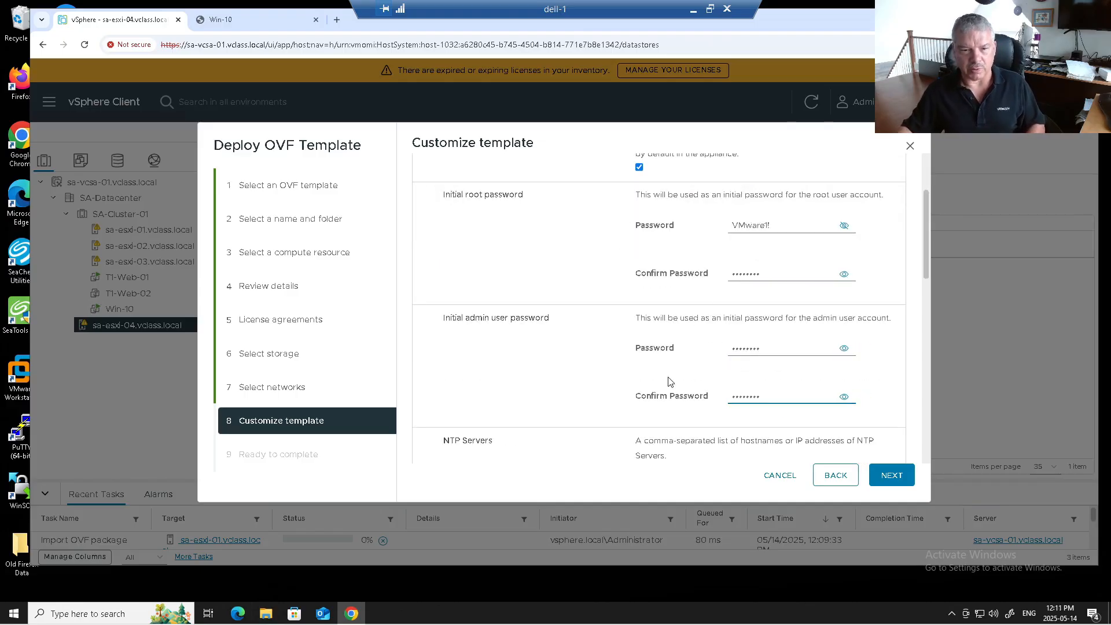
scroll(670, 382, "down", 2)
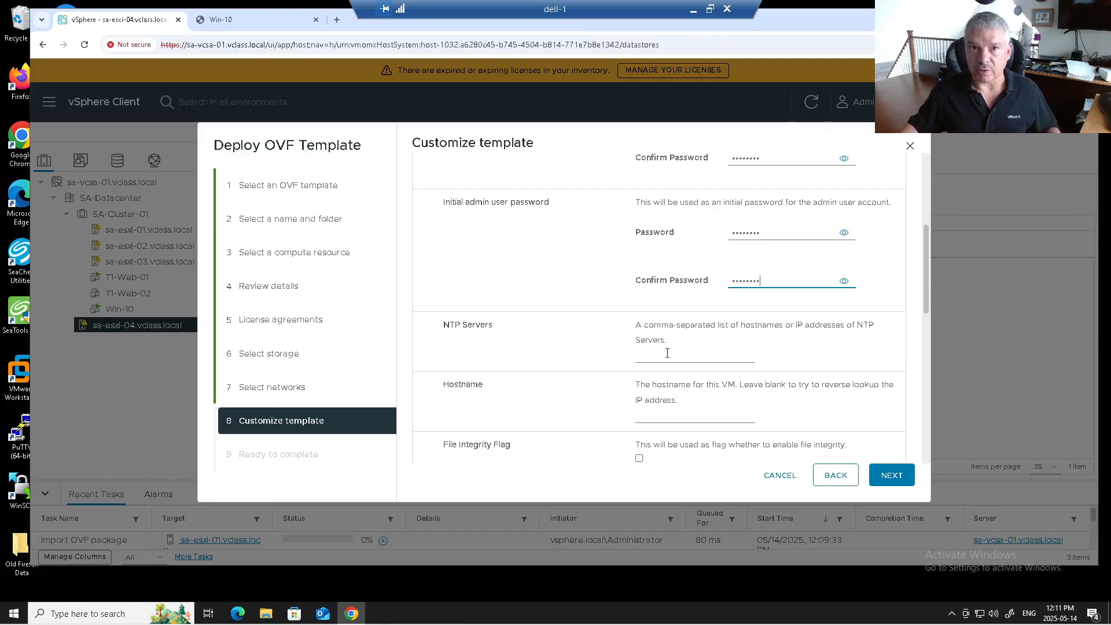
Step: Accept the suggested NTP servers and set the hostname to sa-vr-01.vclass.local
left_click(668, 353)
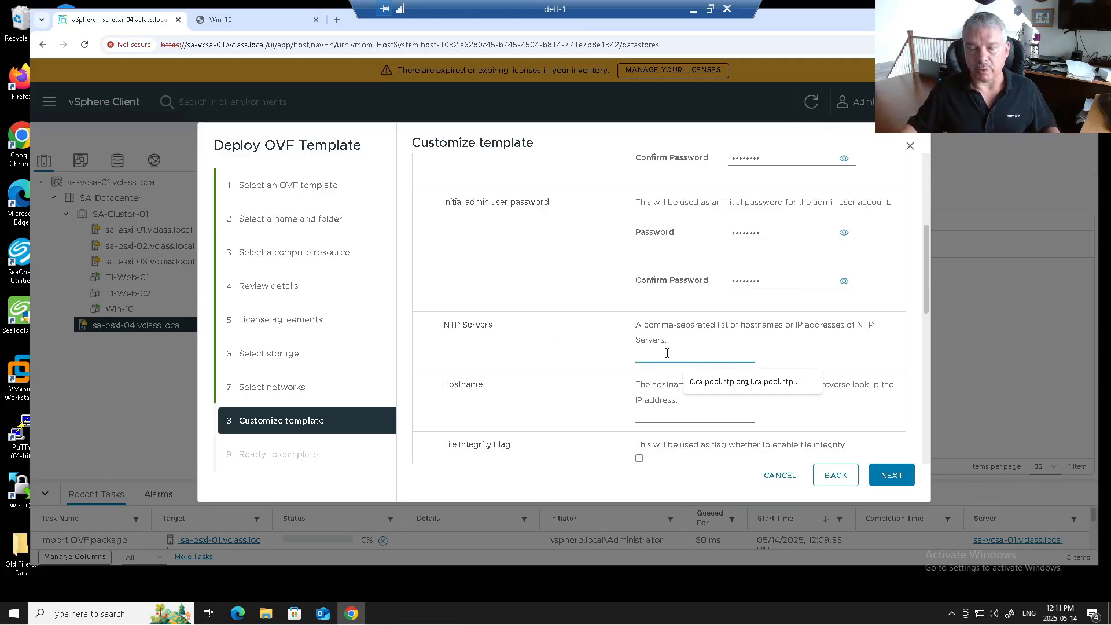
left_click(705, 390)
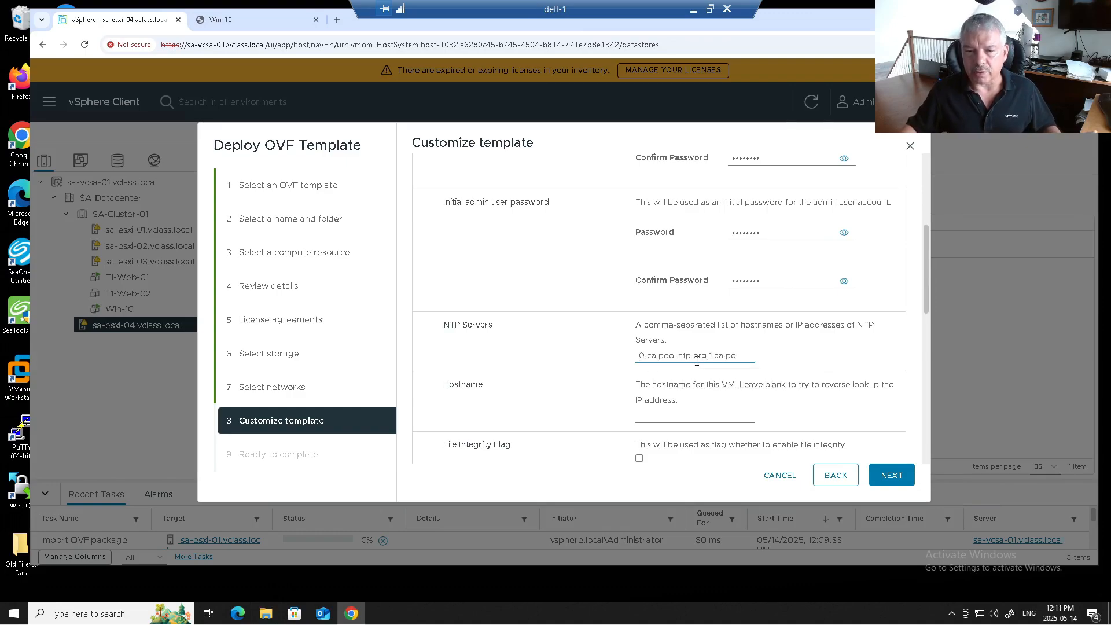
left_click(728, 355)
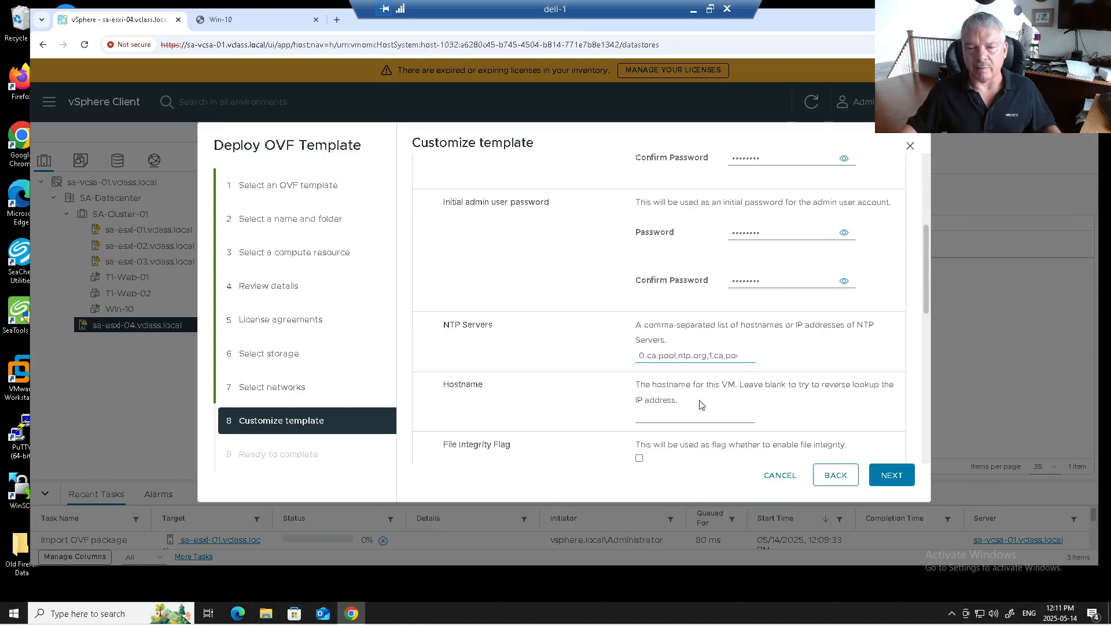
left_click(680, 417)
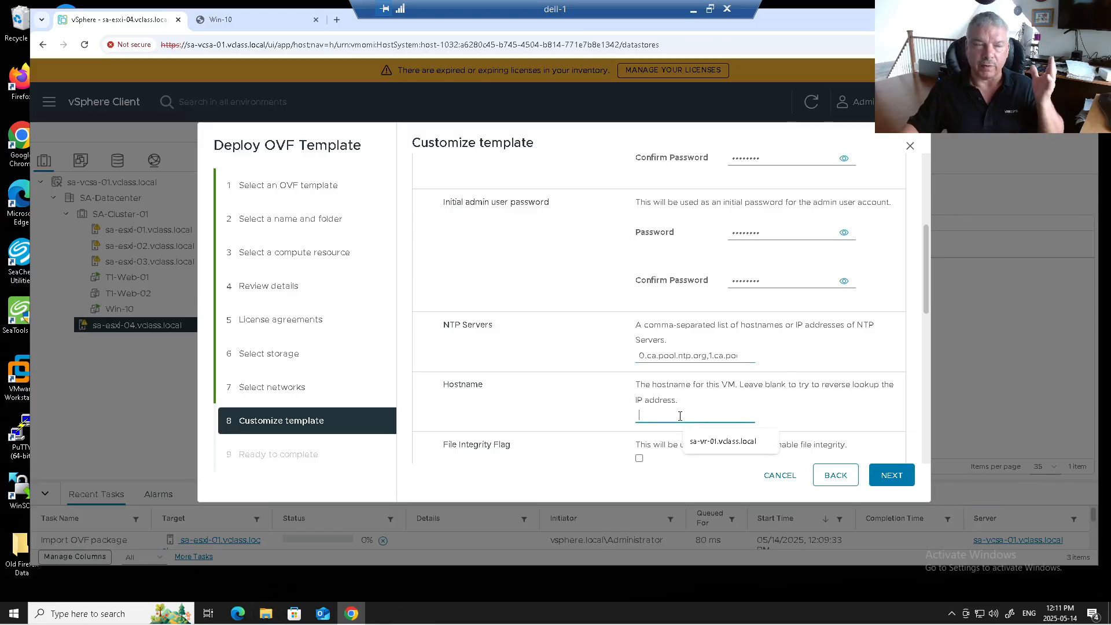
type("sa-vr-01.vclass.local")
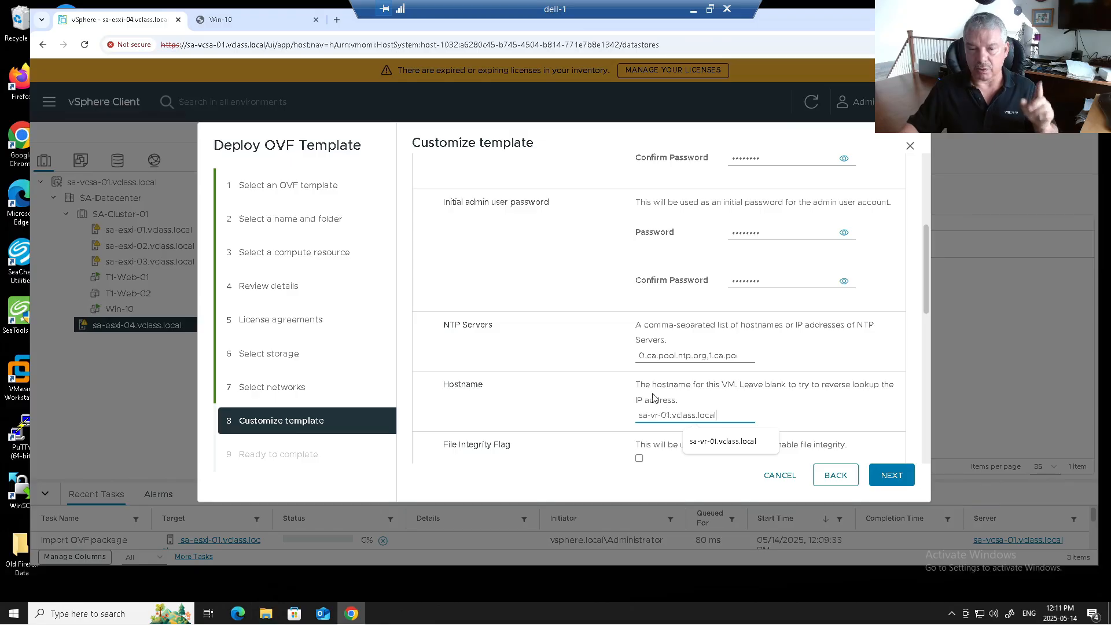
scroll(651, 398, "down", 1)
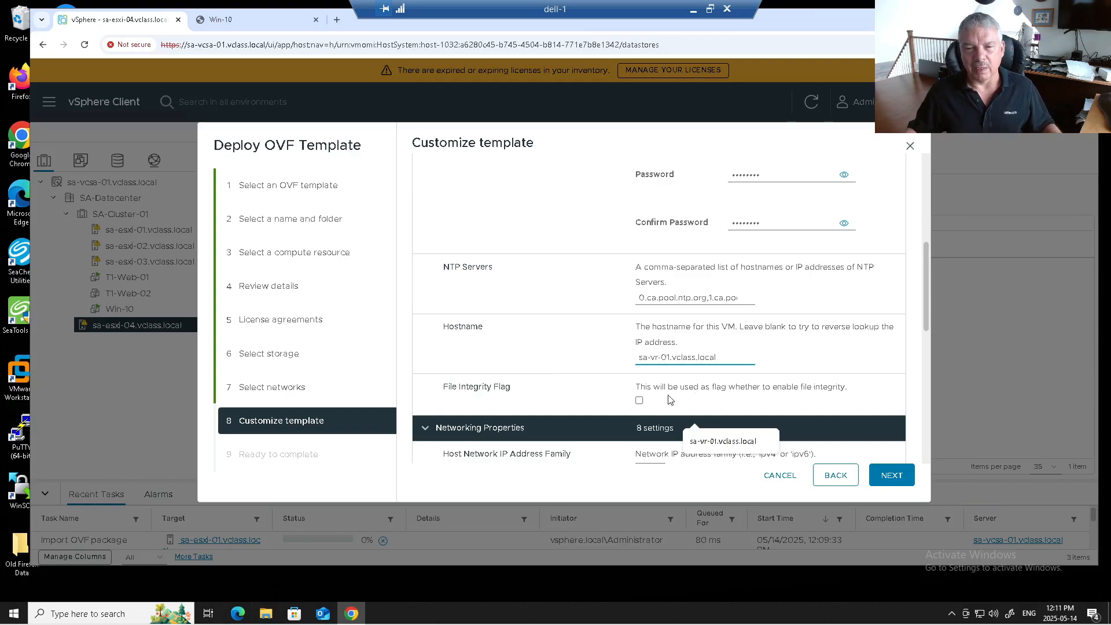
Step: Enable the file integrity flag, keep ipv4, and set host network mode to static
left_click(640, 402)
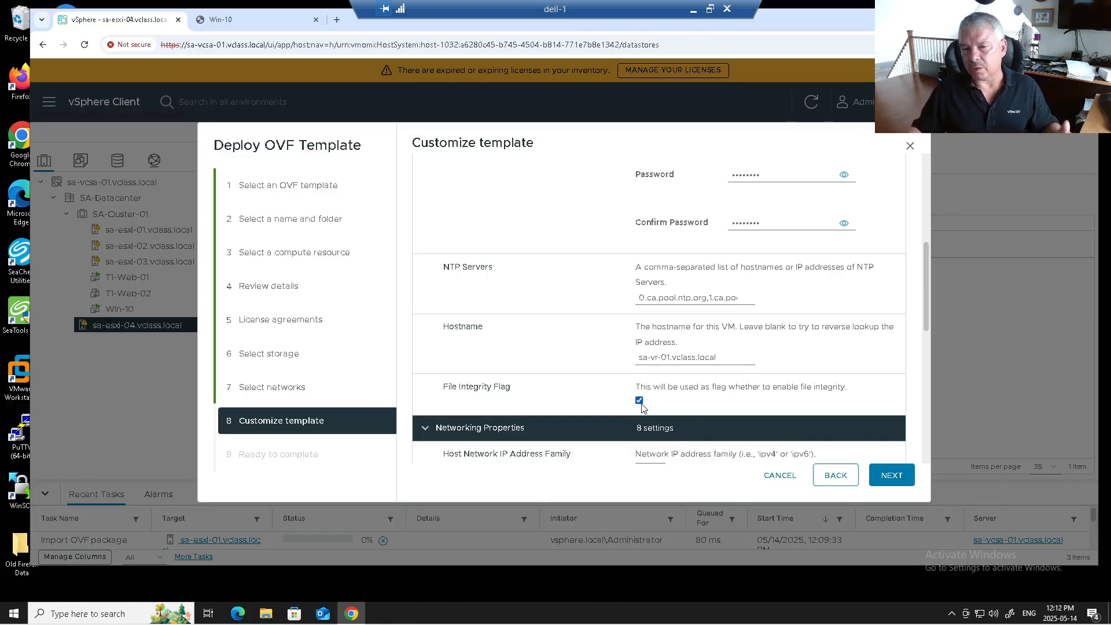
scroll(688, 398, "down", 2)
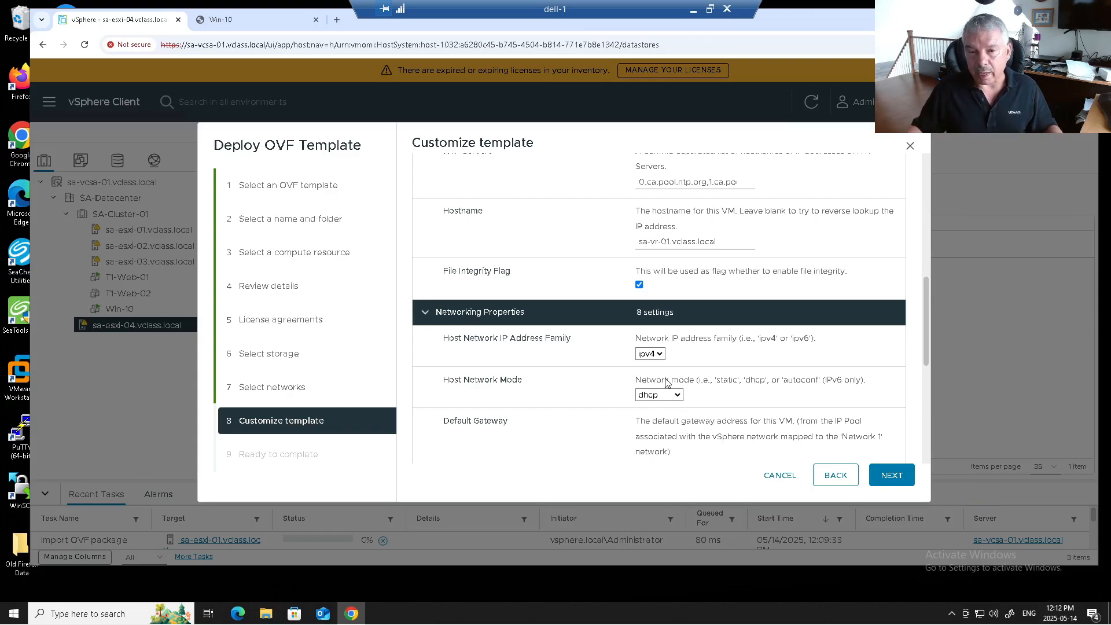
left_click(658, 358)
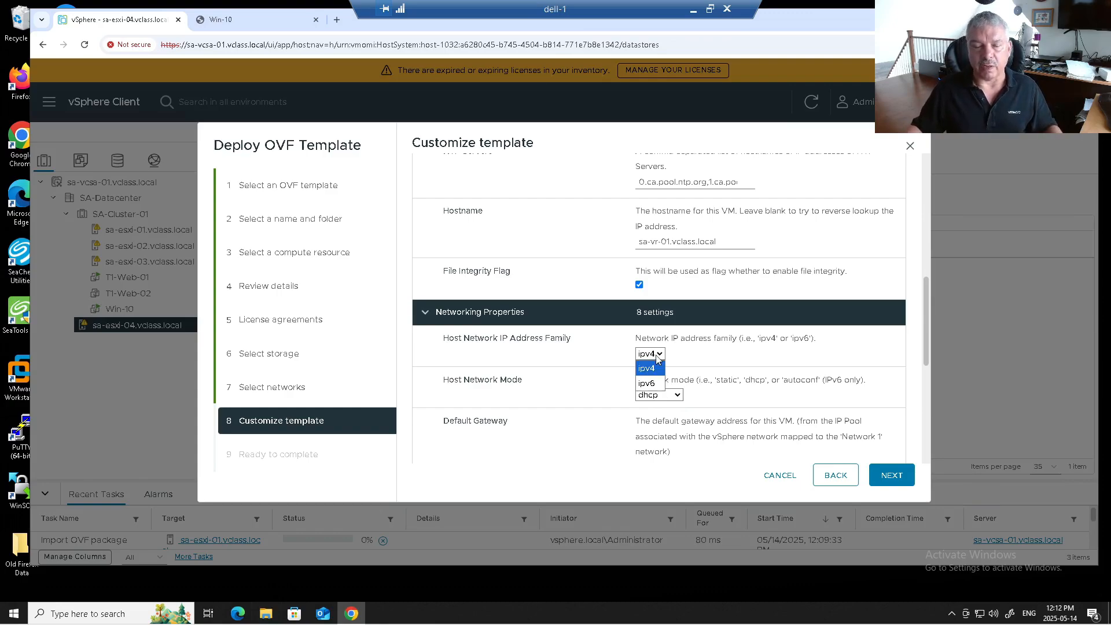
left_click(658, 358)
left_click(663, 396)
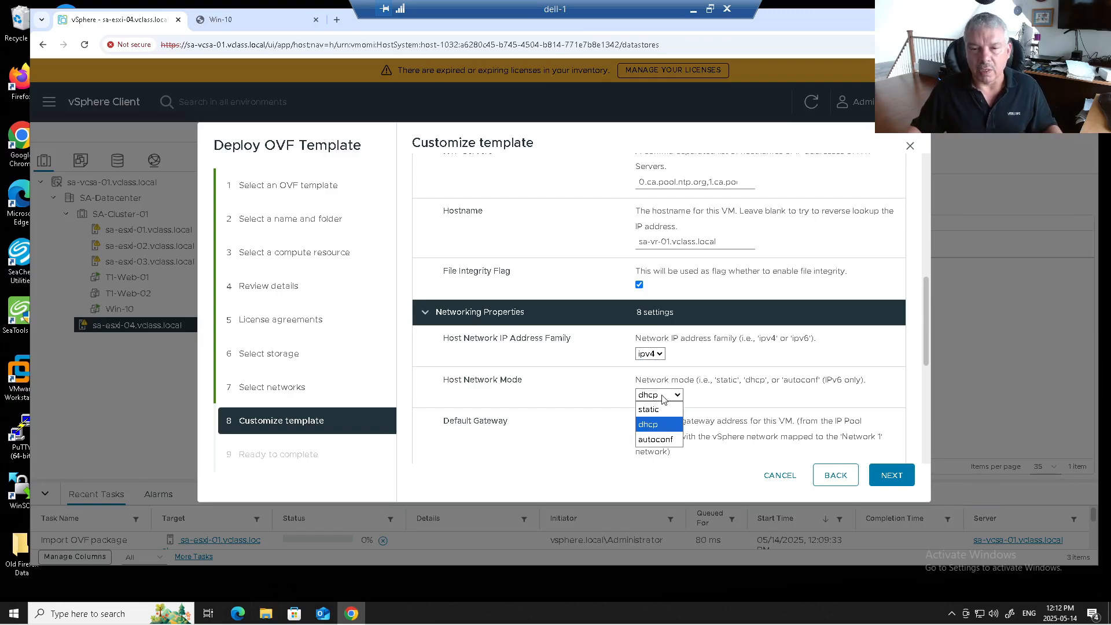
left_click(657, 411)
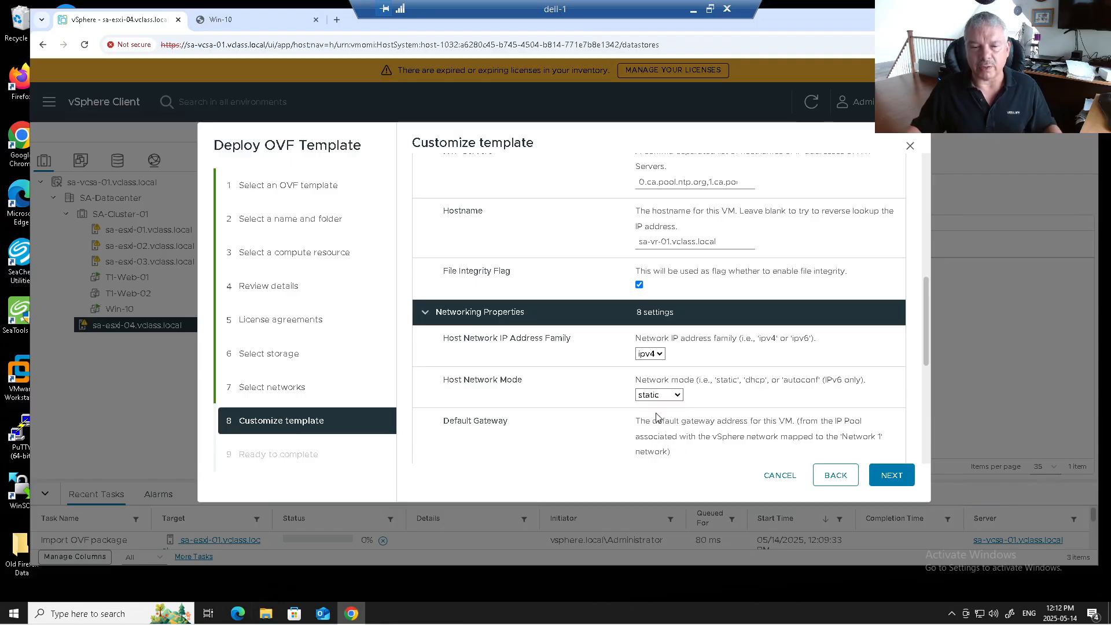
scroll(602, 428, "down", 2)
Step: Set gateway 172.20.10.10, domain name vclass.local and domain search path vclass.local
left_click(654, 351)
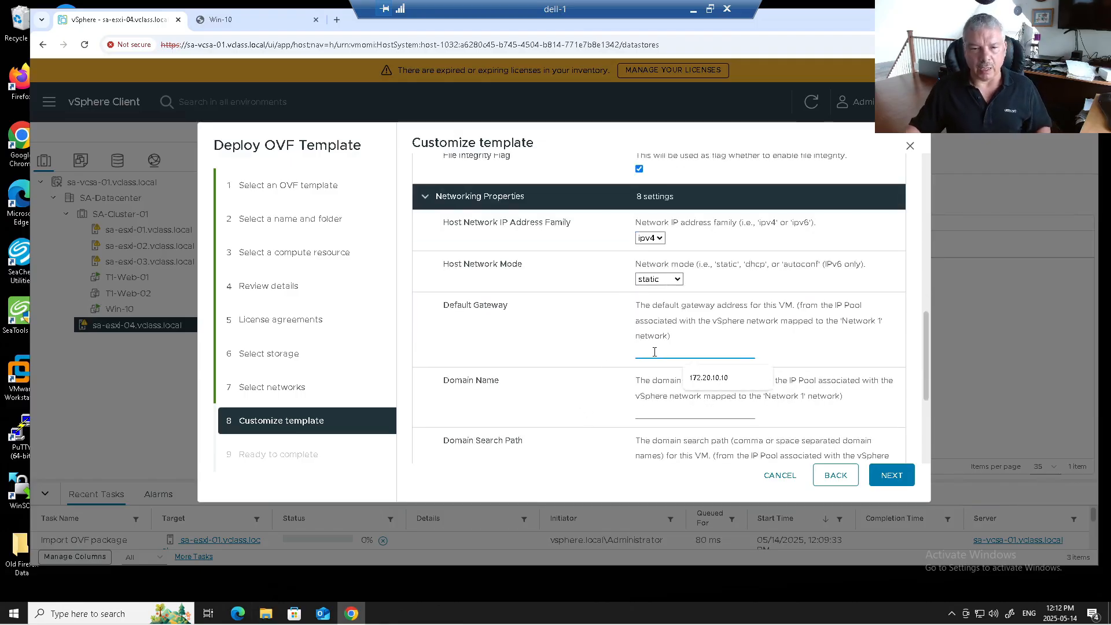
type("172.20.10.10")
left_click(668, 412)
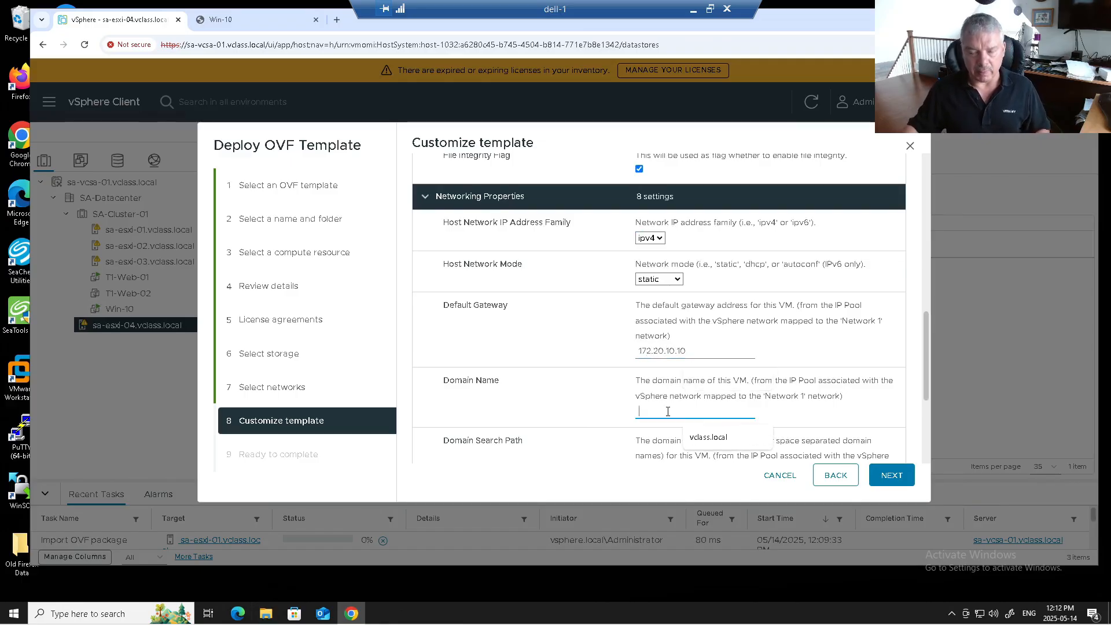
type("vclass.local")
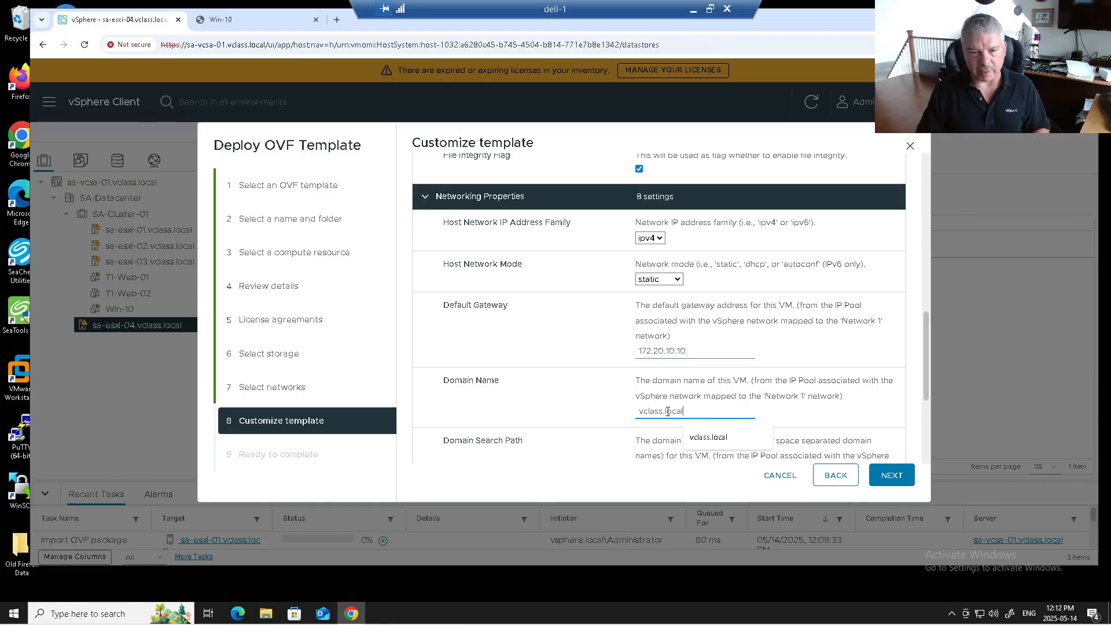
scroll(568, 414, "down", 1)
left_click(661, 432)
type("vclass.local")
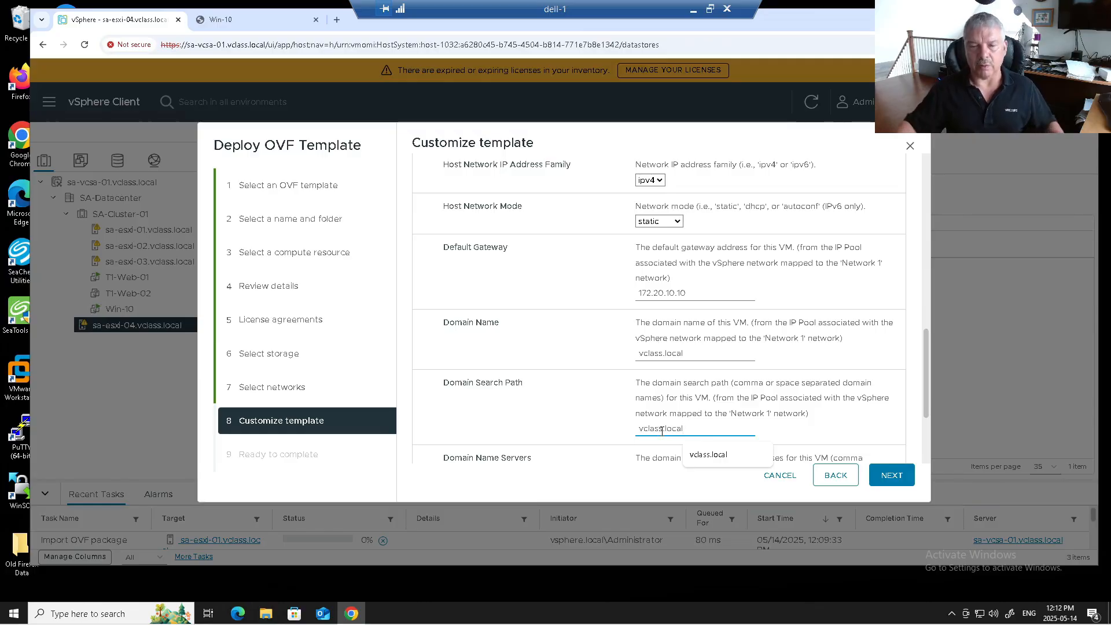
left_click(744, 358)
scroll(744, 359, "down", 2)
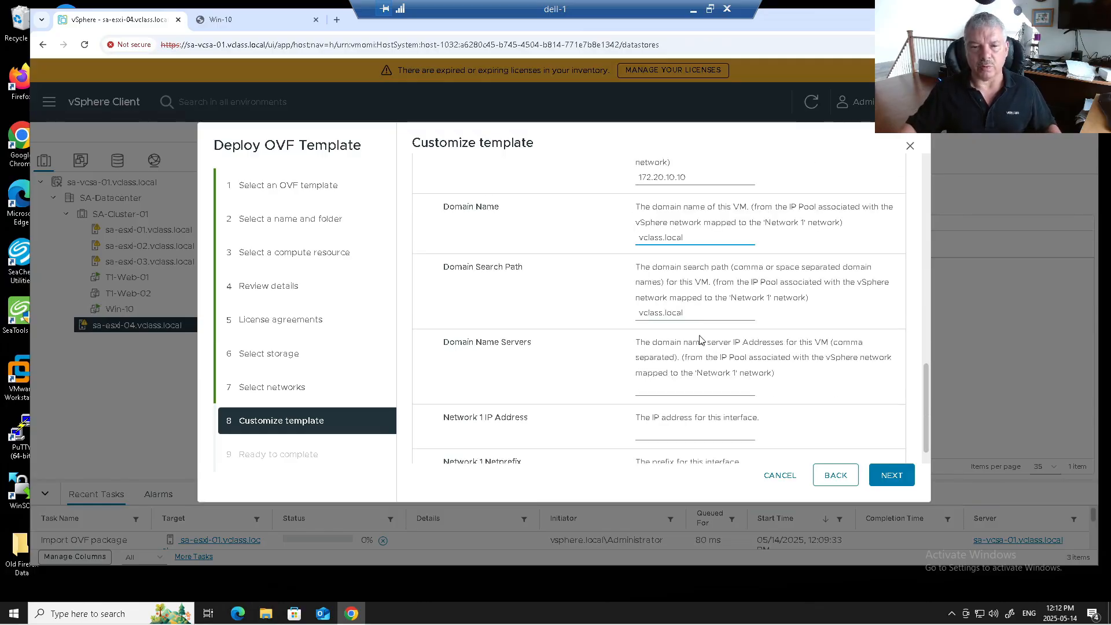
Step: Enter DNS 172.20.10.10, IP address 172.20.10.25 and netprefix 24, then continue to Ready to complete
left_click(657, 390)
type("172.20.10.10")
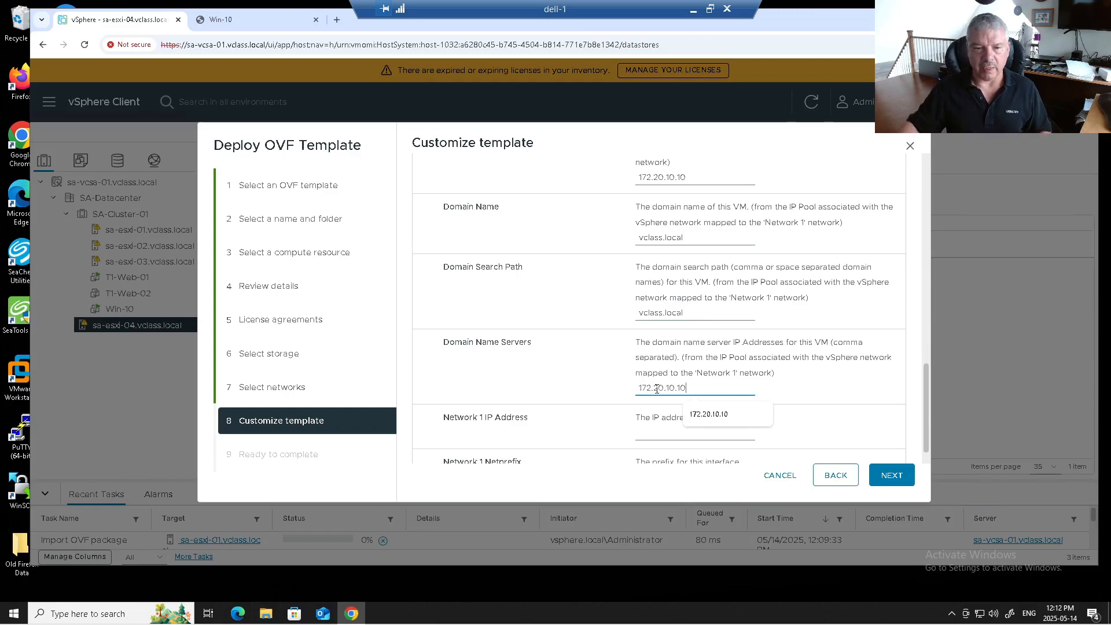
left_click(659, 434)
type("172.20.10.25")
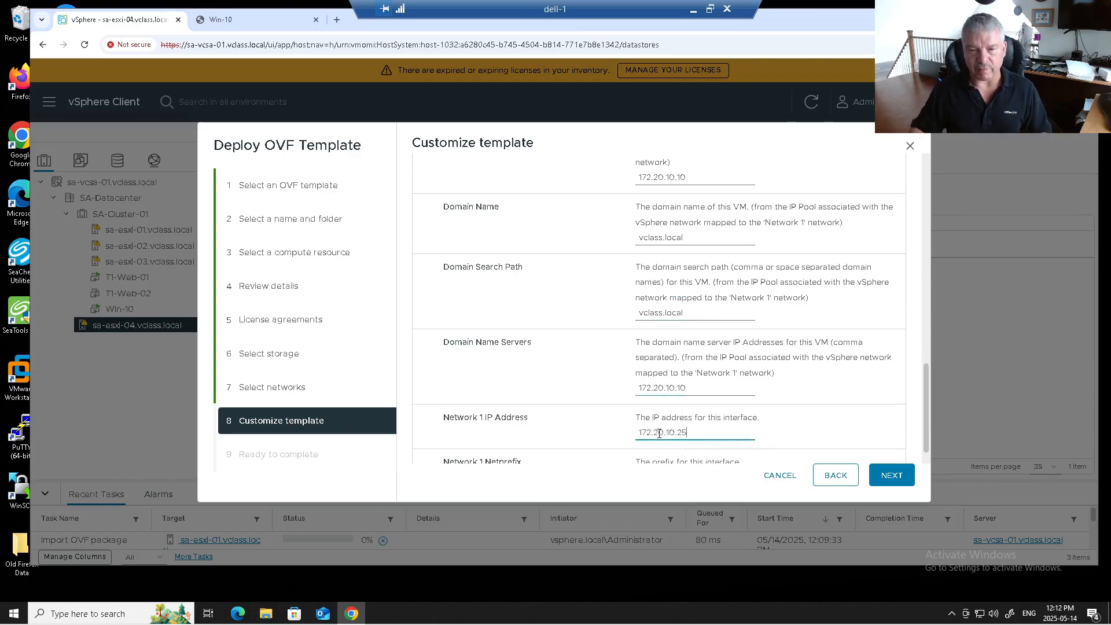
scroll(737, 383, "down", 1)
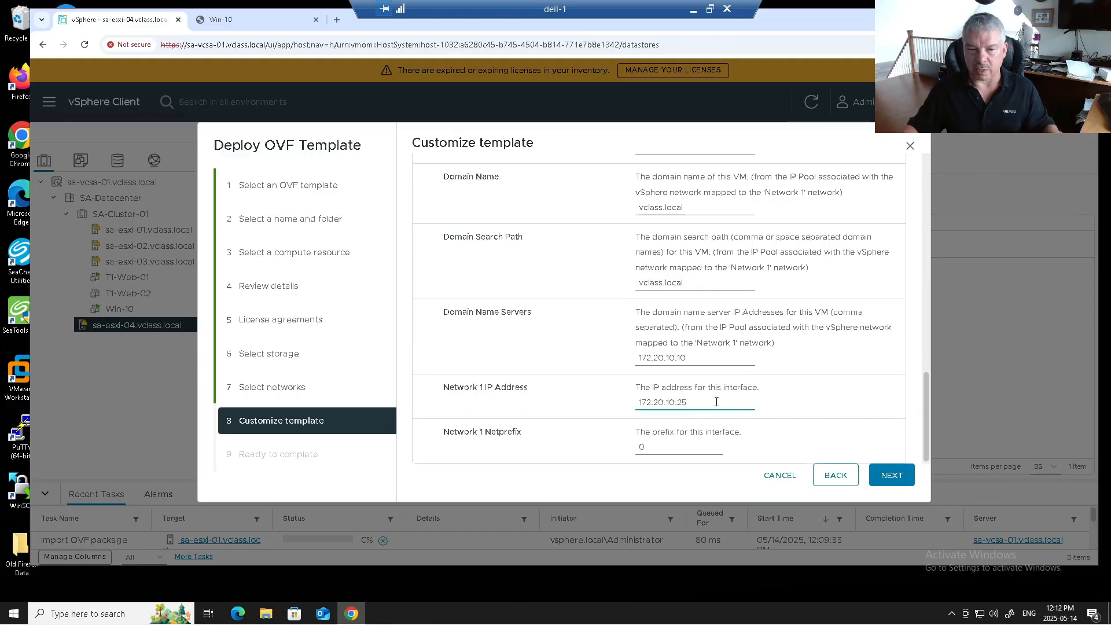
left_click(653, 450)
key("BackSpace")
type("24")
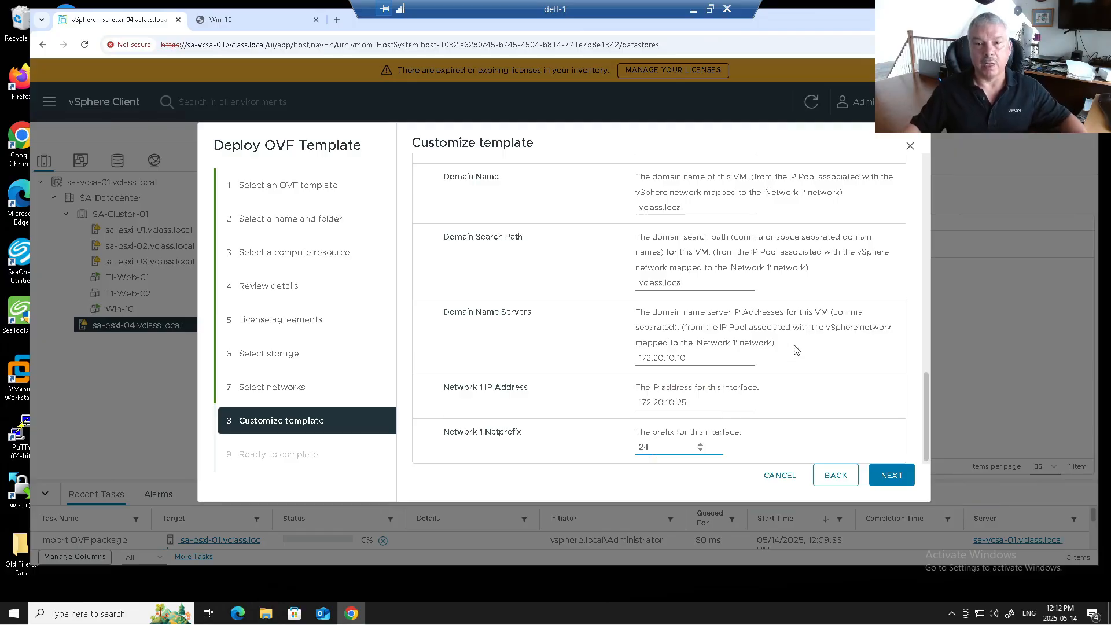
left_click(887, 476)
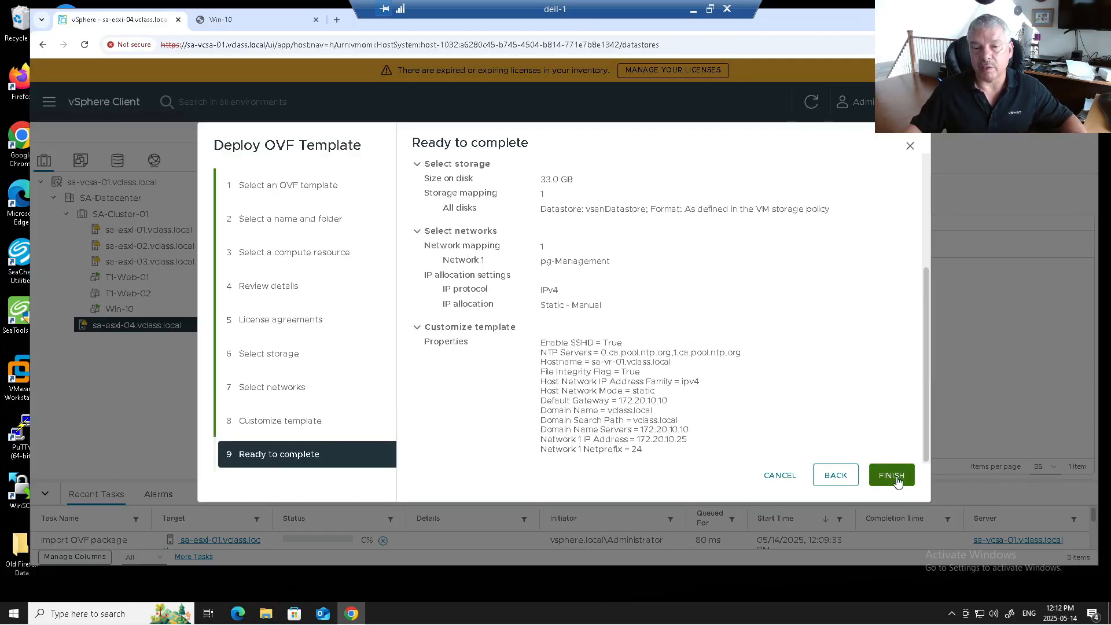
Step: Finish the deployment and follow its progress in an enlarged Recent Tasks panel
left_click(897, 482)
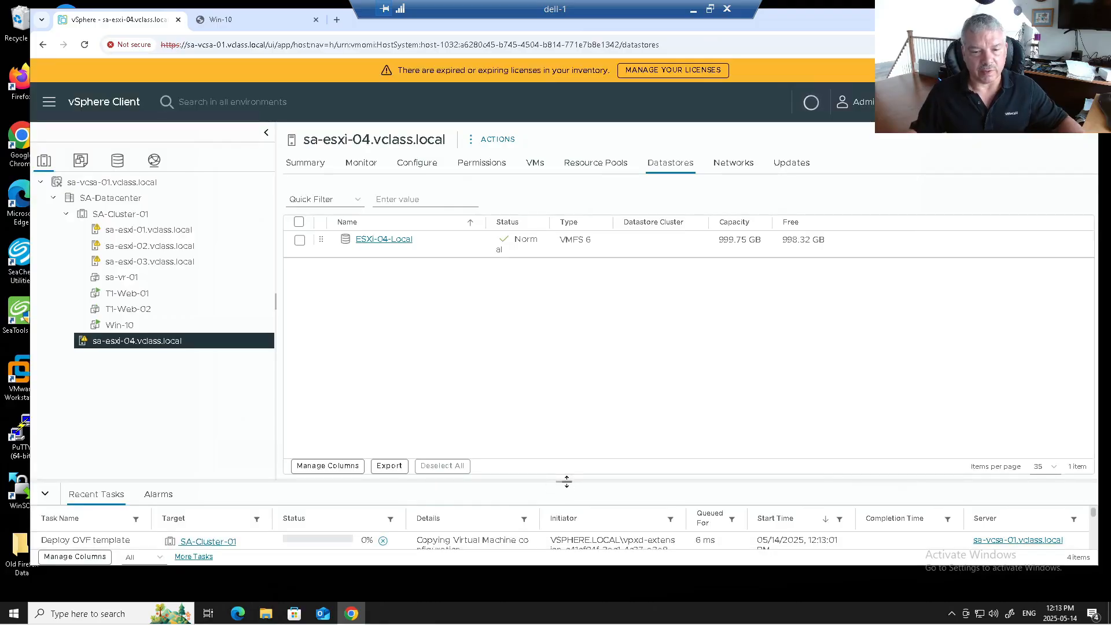
left_click_drag(567, 484, 570, 409)
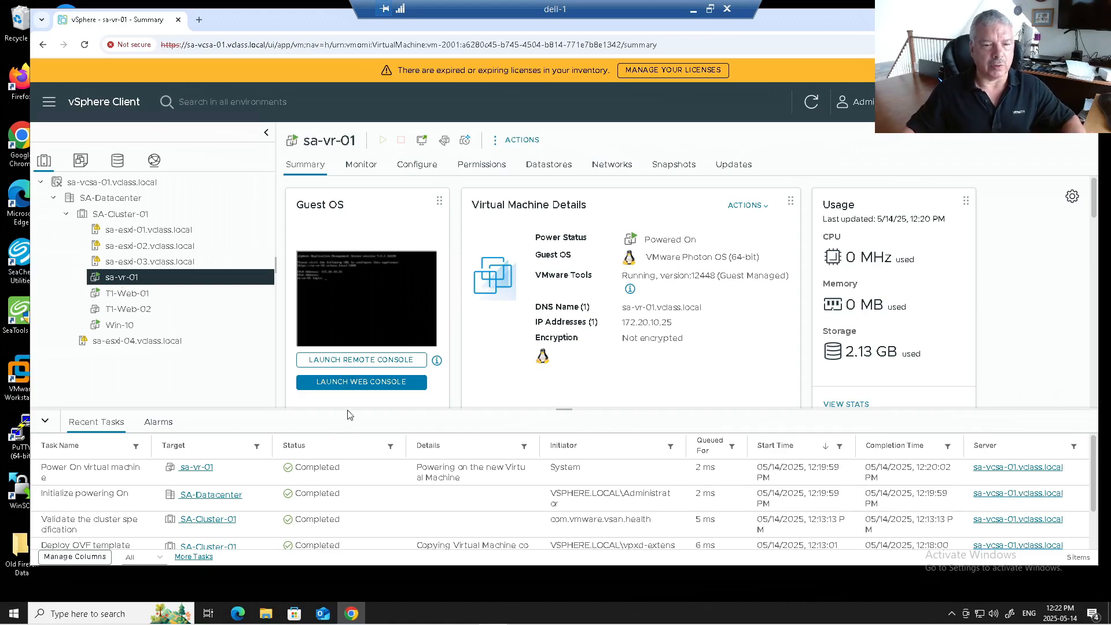
left_click(360, 382)
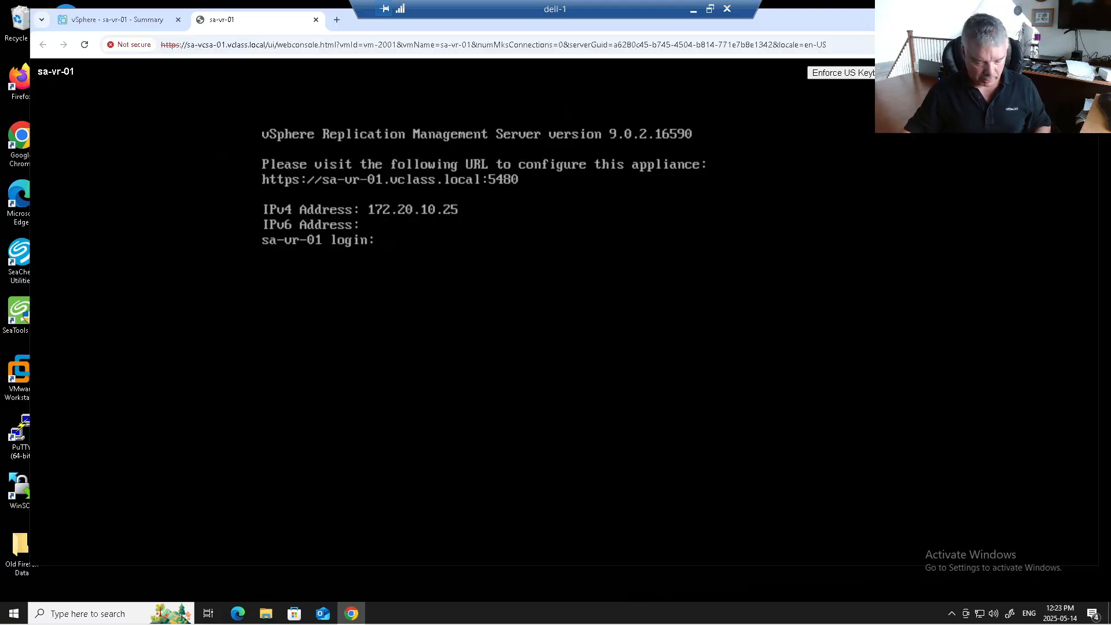
left_click(315, 20)
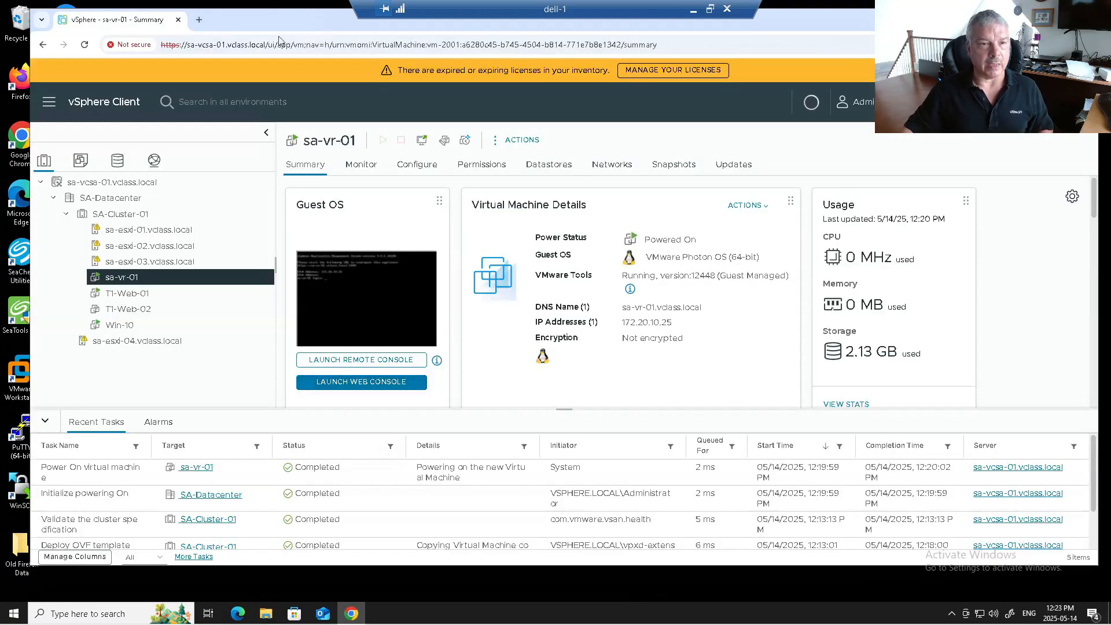
left_click(199, 19)
left_click(215, 50)
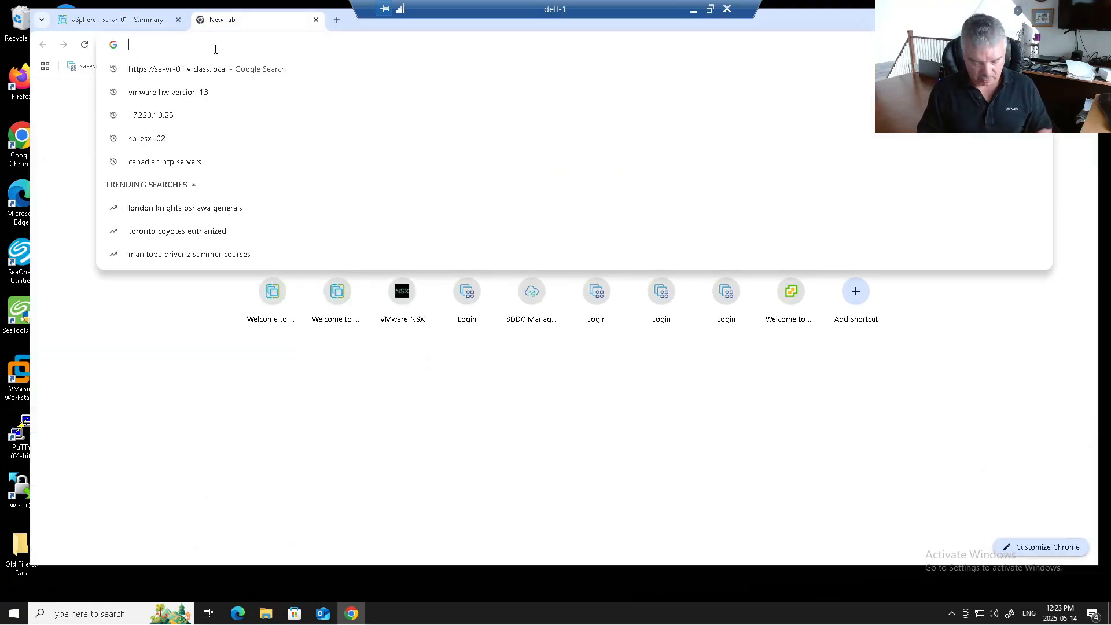
type("https://sa-v")
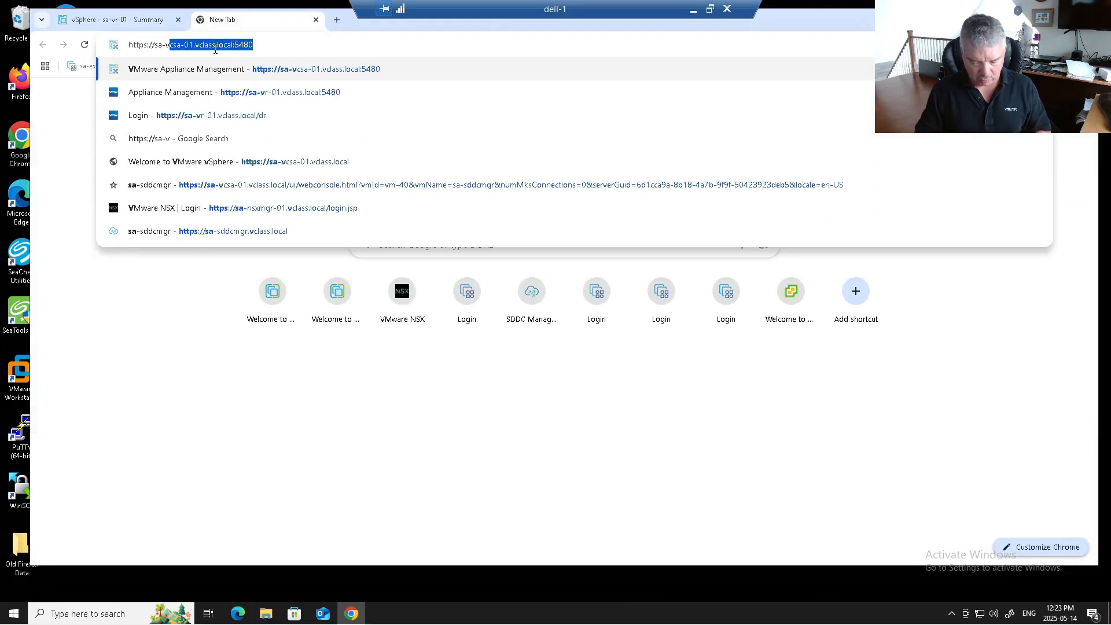
type("r-01.vclass.")
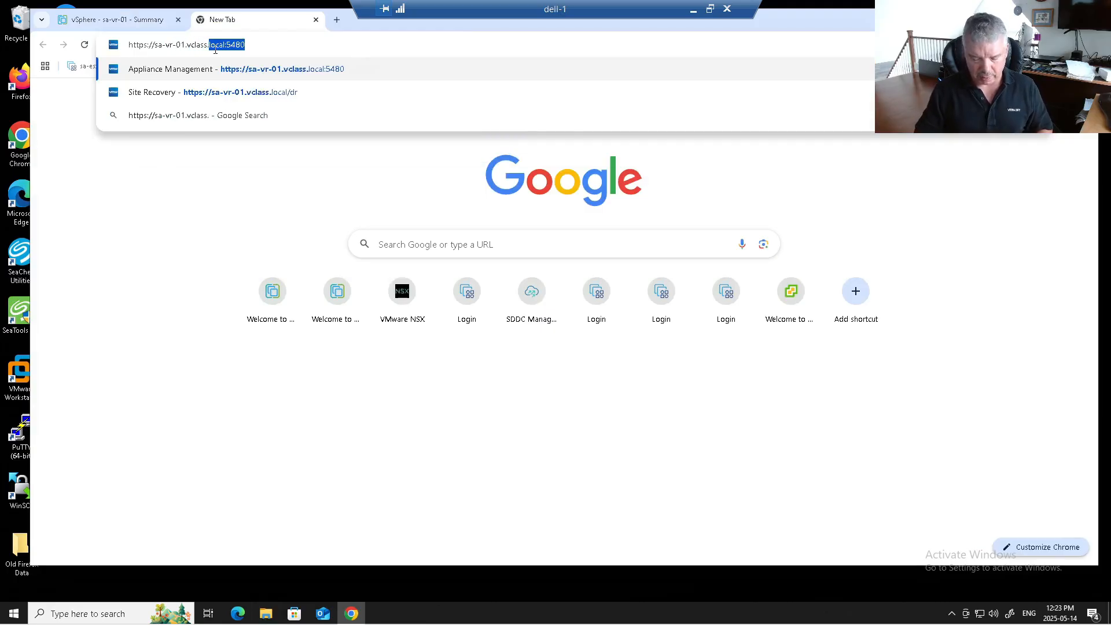
type("local:5480")
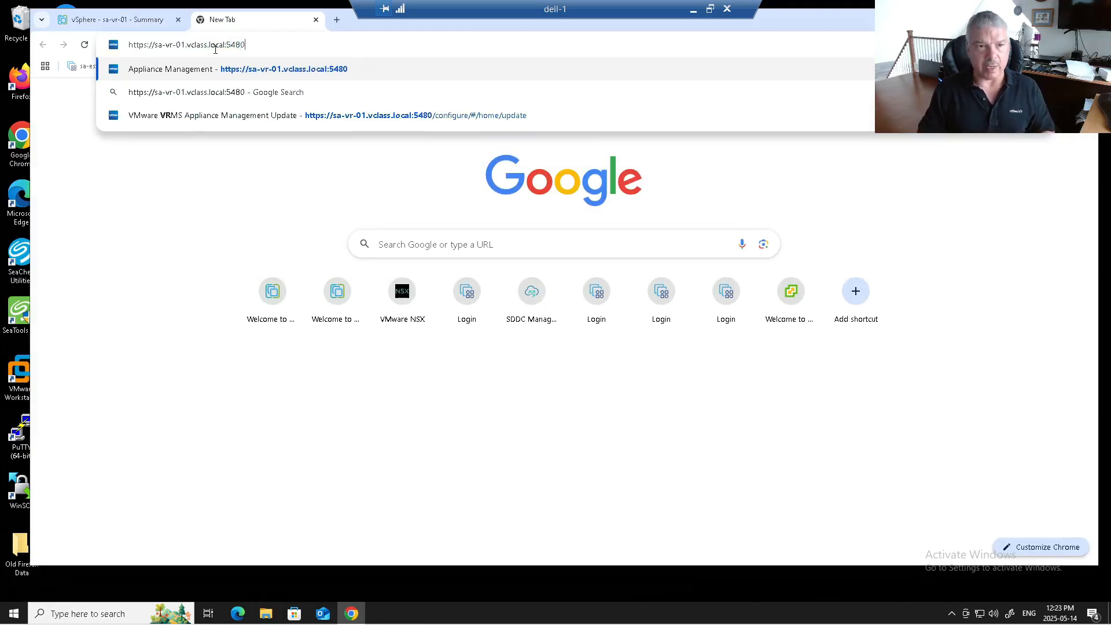
key("Return")
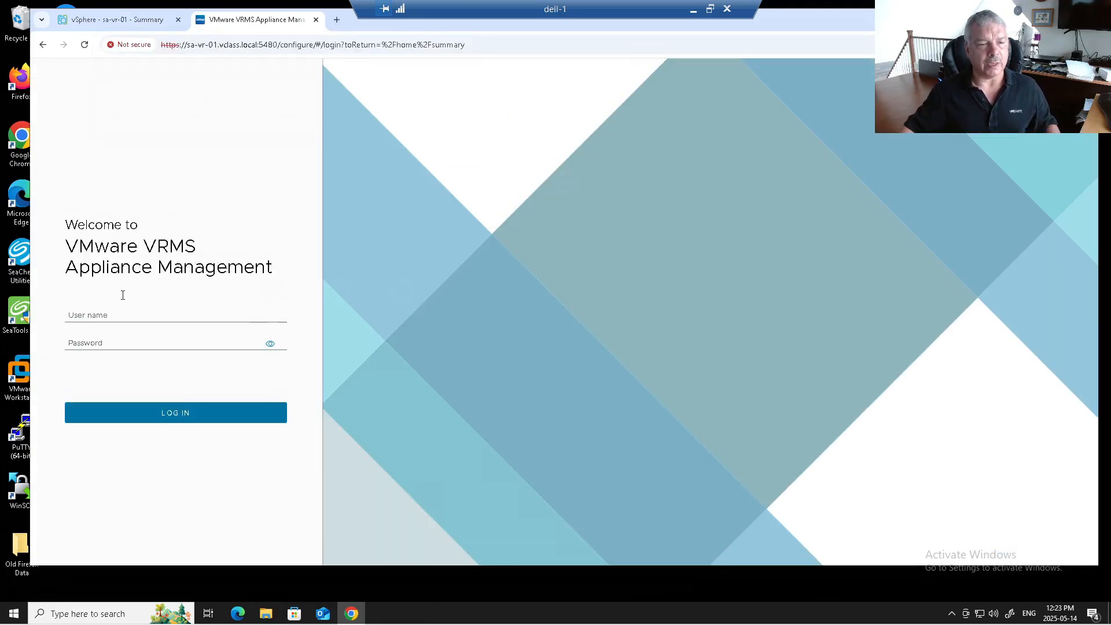
Step: Log in to VRMS Appliance Management as admin with the account password
left_click(106, 315)
type("admin")
key("Tab")
type("•••••••••")
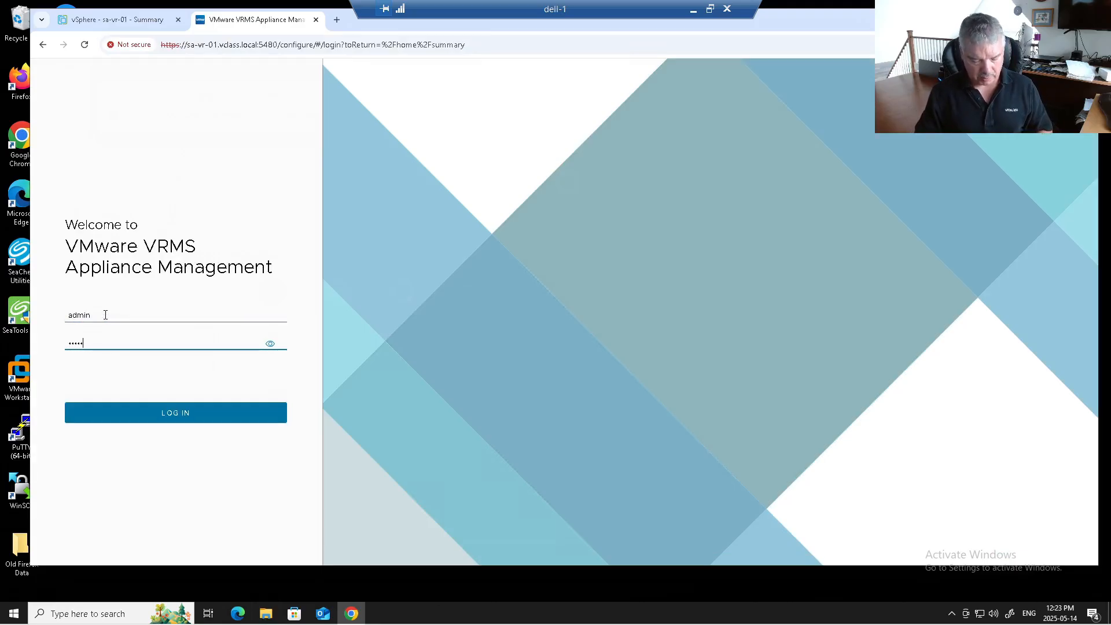
key("Return")
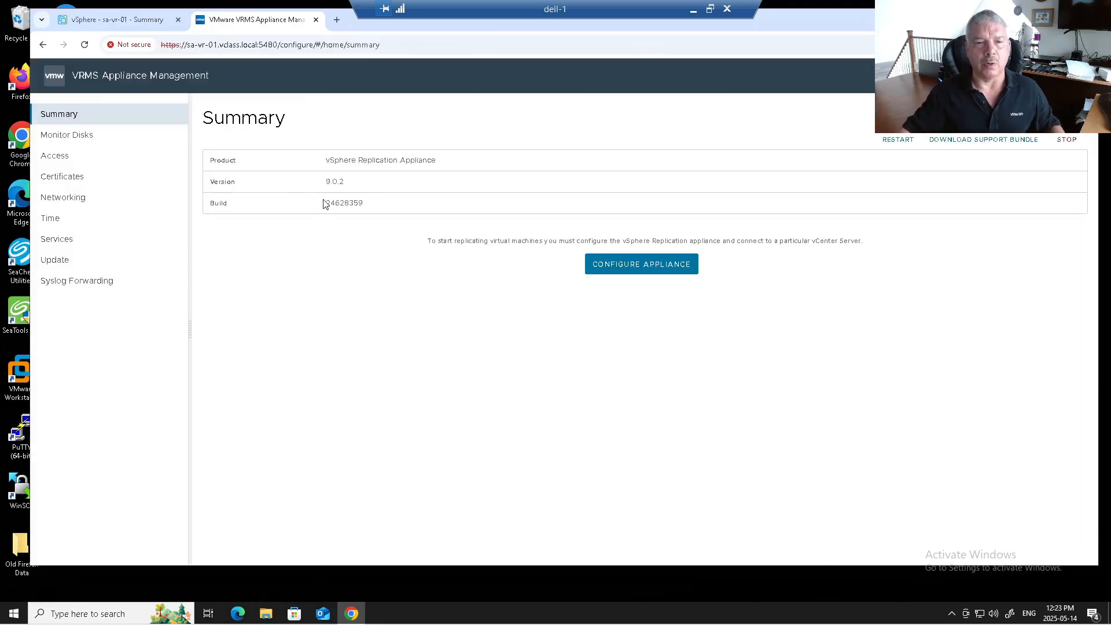
Step: Browse the Summary, Access, Certificates, Networking and Time pages, then edit the UTC time zone
left_click_drag(345, 182, 317, 184)
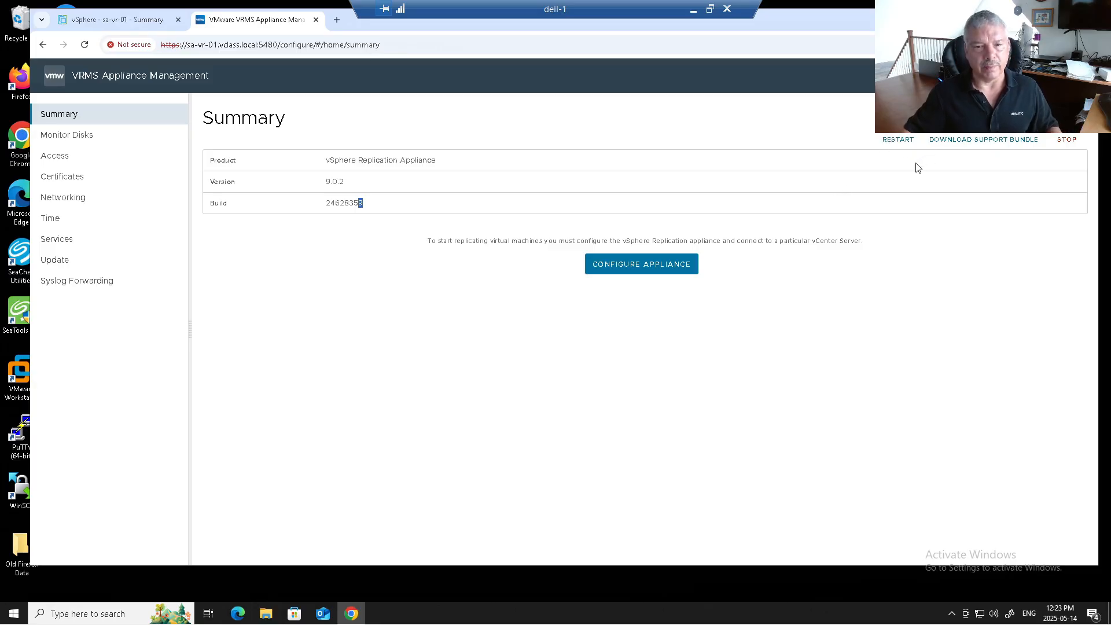
left_click(80, 142)
left_click(66, 155)
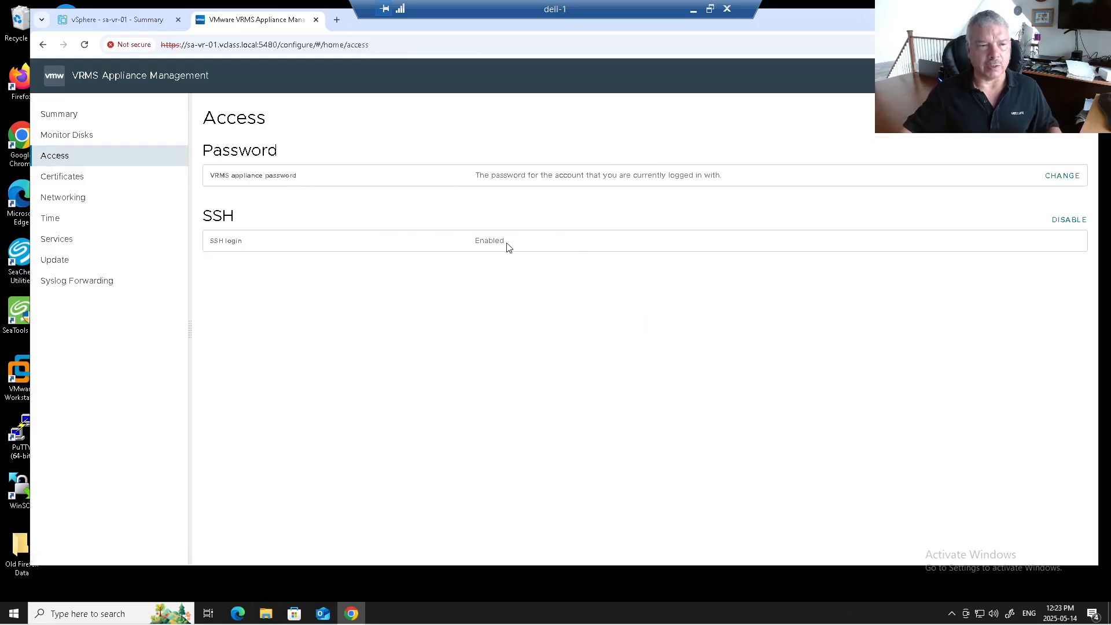
left_click(121, 187)
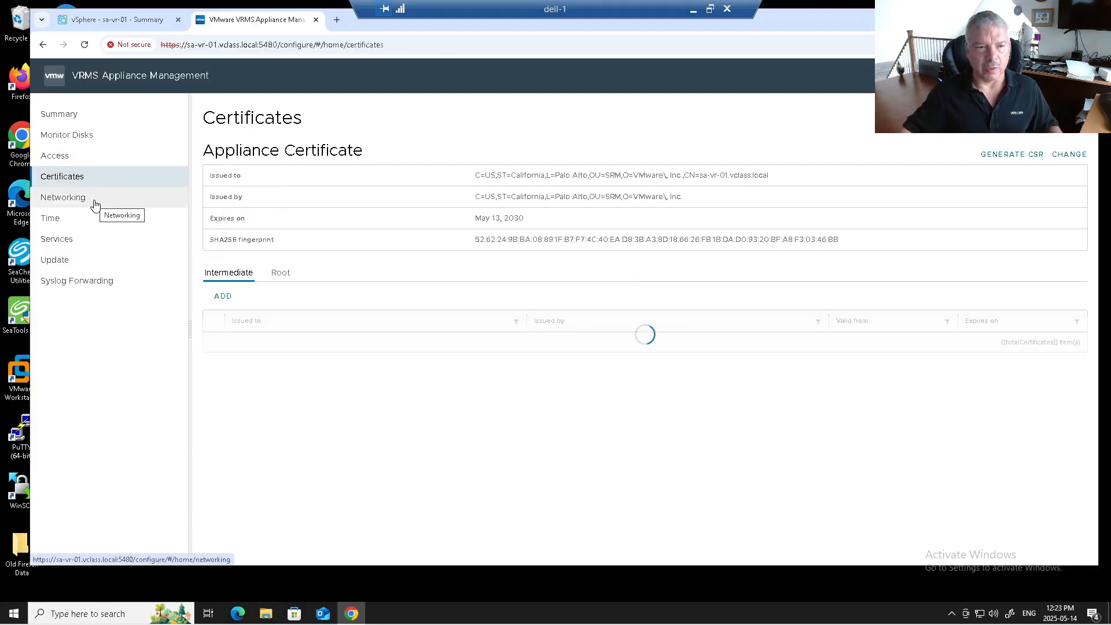
left_click(95, 205)
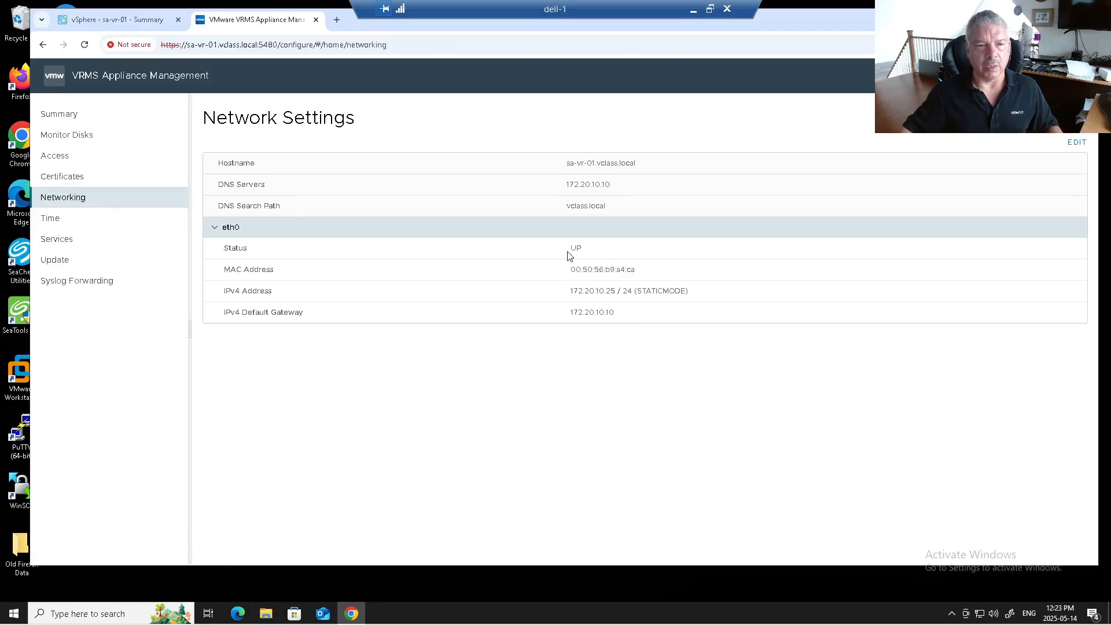
double_click(215, 229)
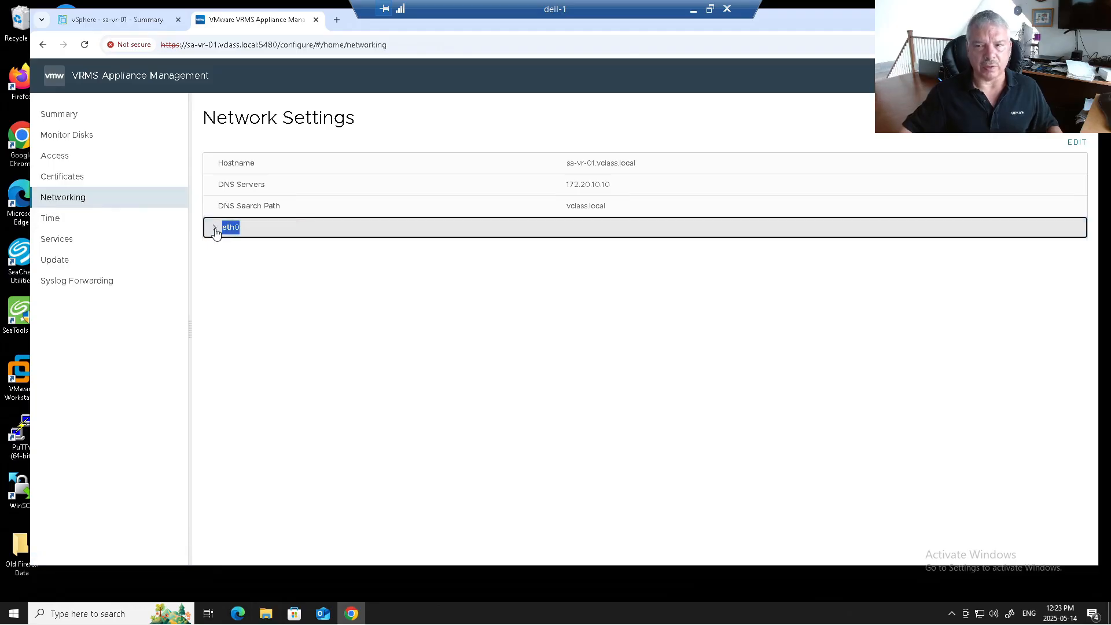
left_click(215, 230)
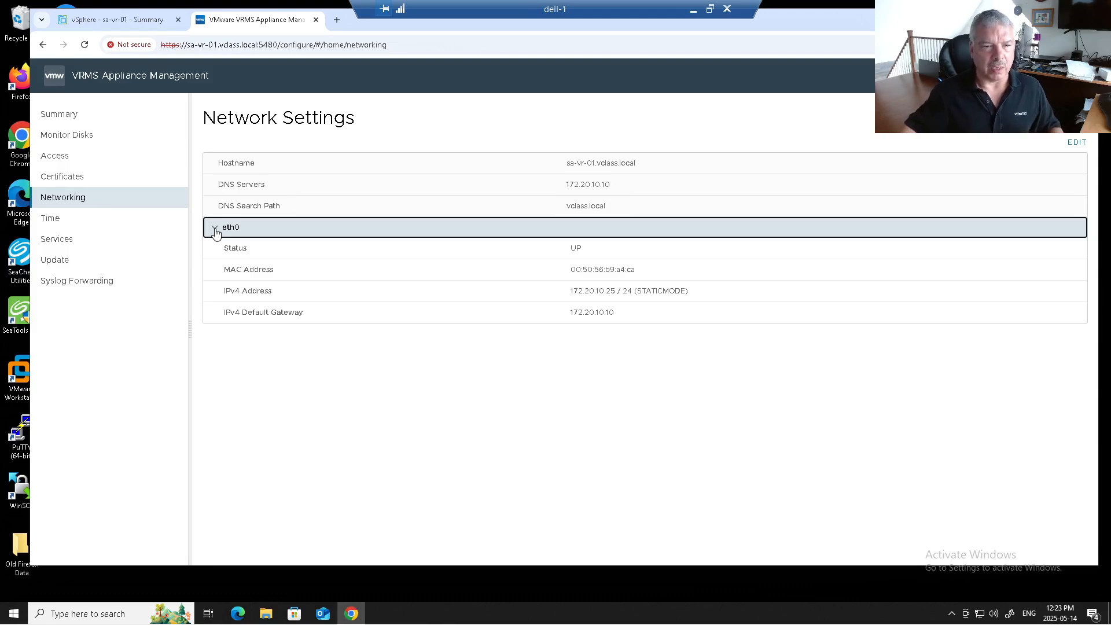
left_click(120, 226)
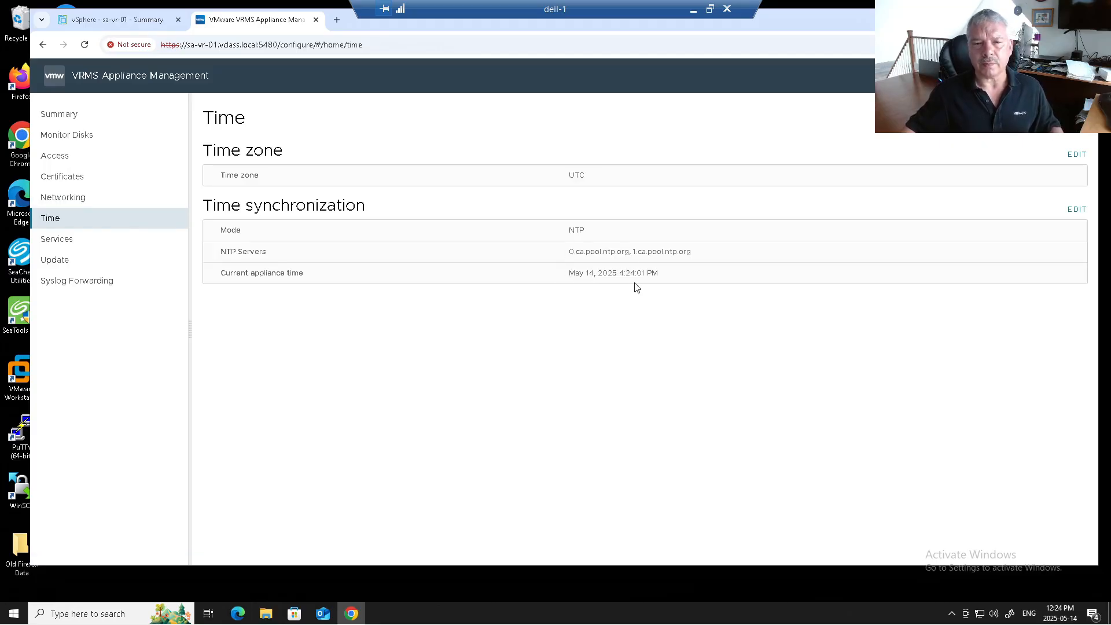
left_click(1077, 154)
Step: Switch the appliance time zone from UTC to America/Toronto and save it
left_click(553, 282)
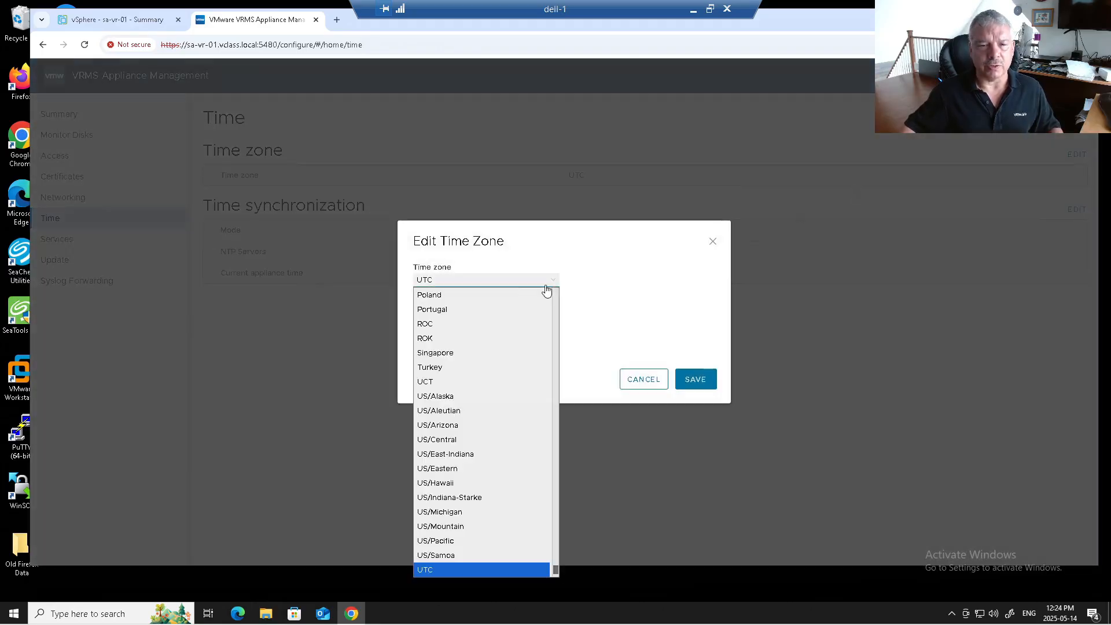
scroll(505, 351, "down", 1)
scroll(501, 365, "up", 15)
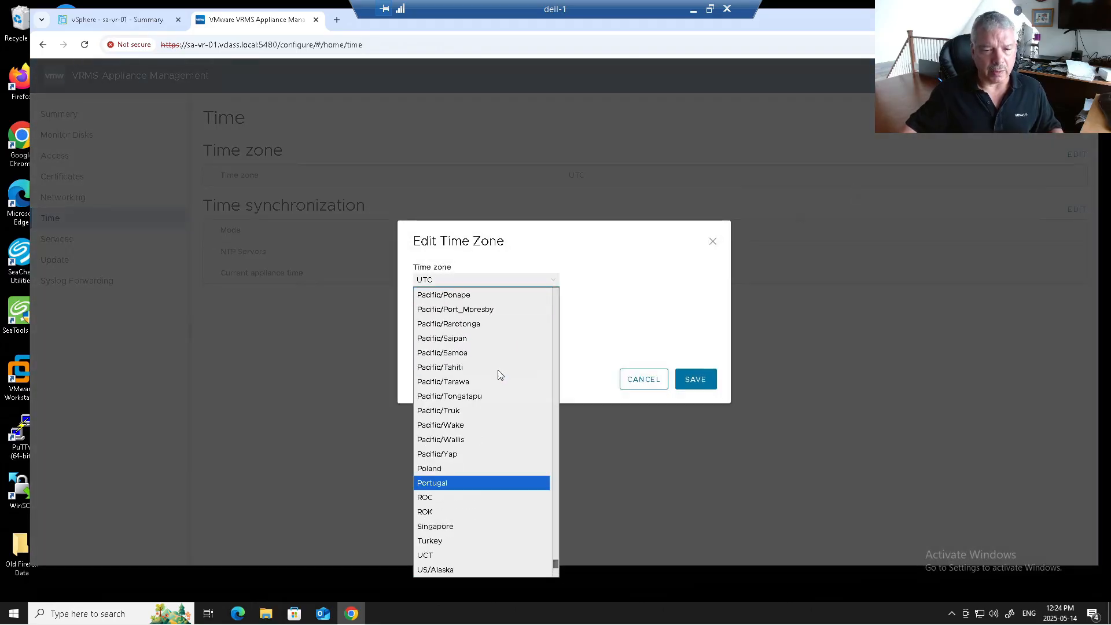
scroll(498, 373, "up", 12)
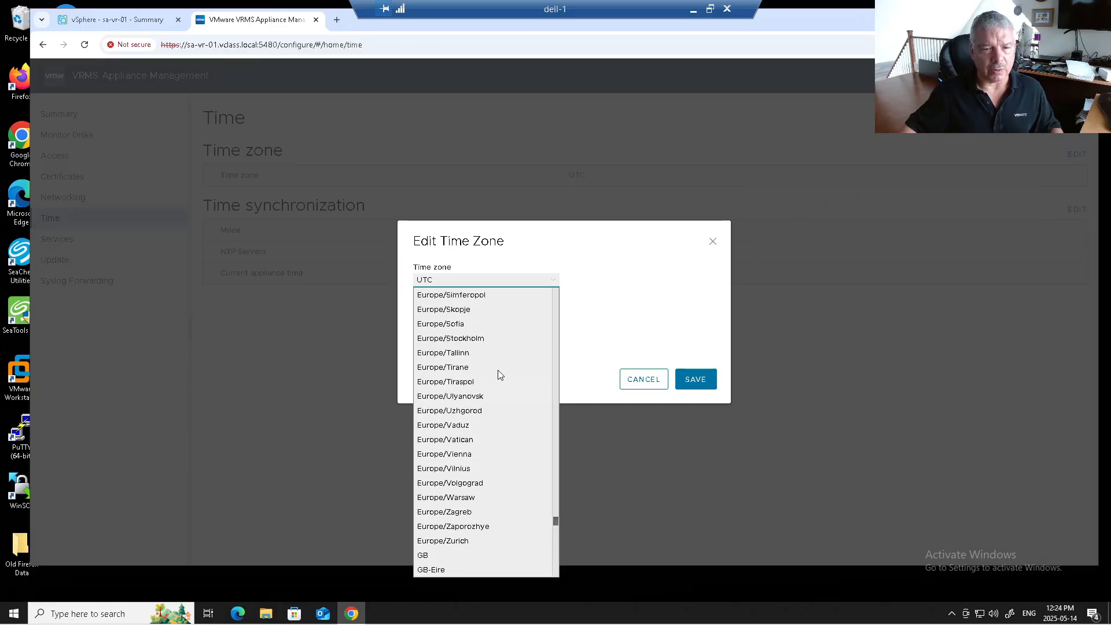
scroll(498, 374, "up", 20)
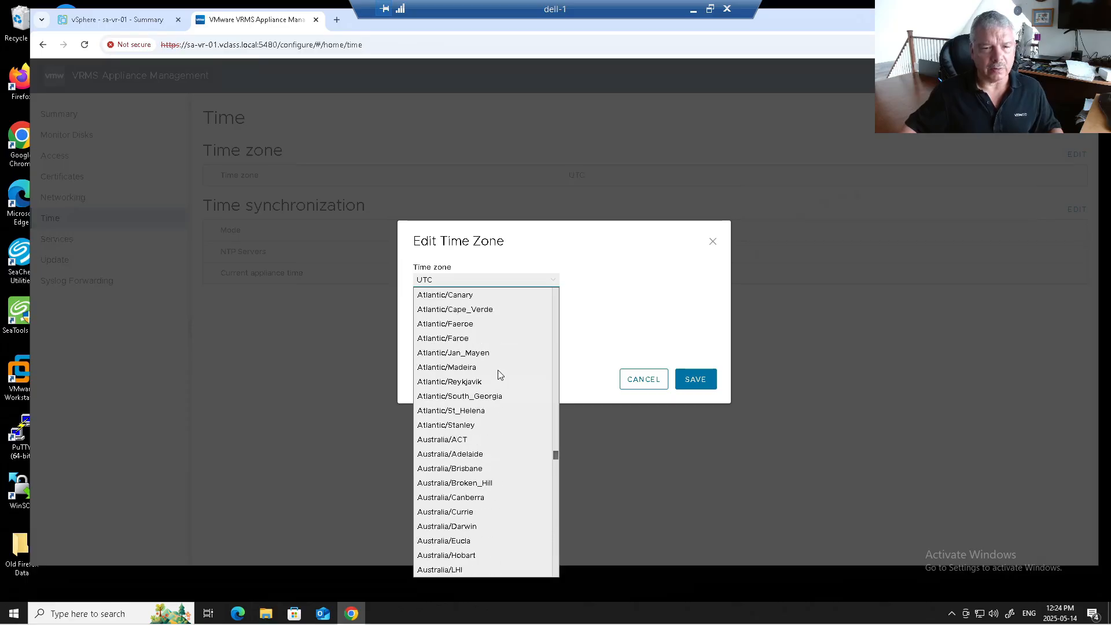
scroll(498, 375, "up", 20)
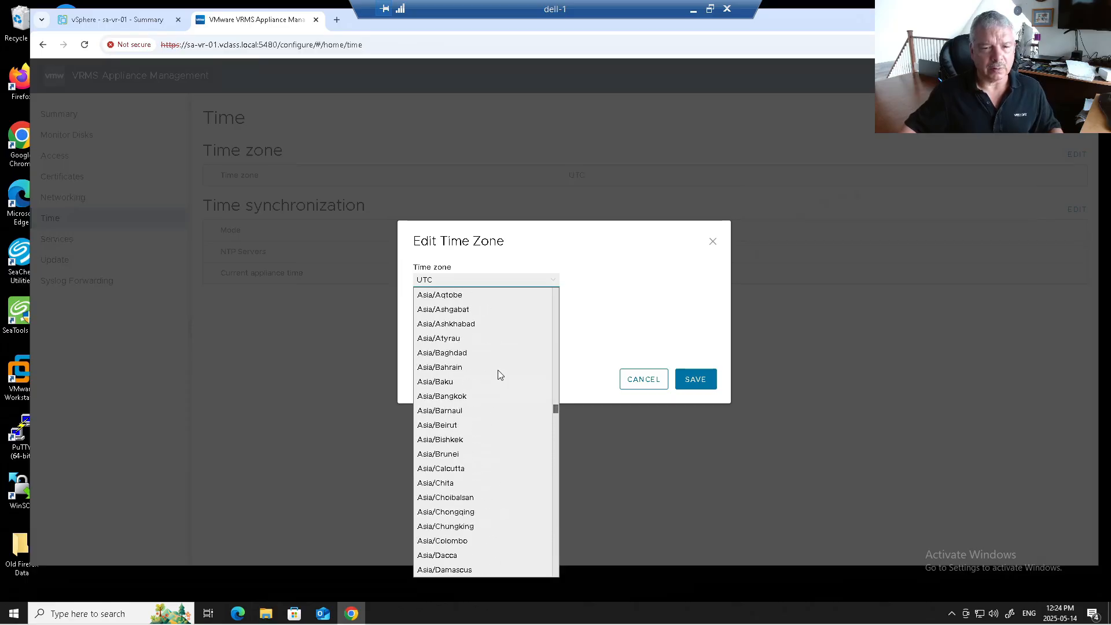
scroll(499, 374, "up", 3)
scroll(498, 374, "down", 6)
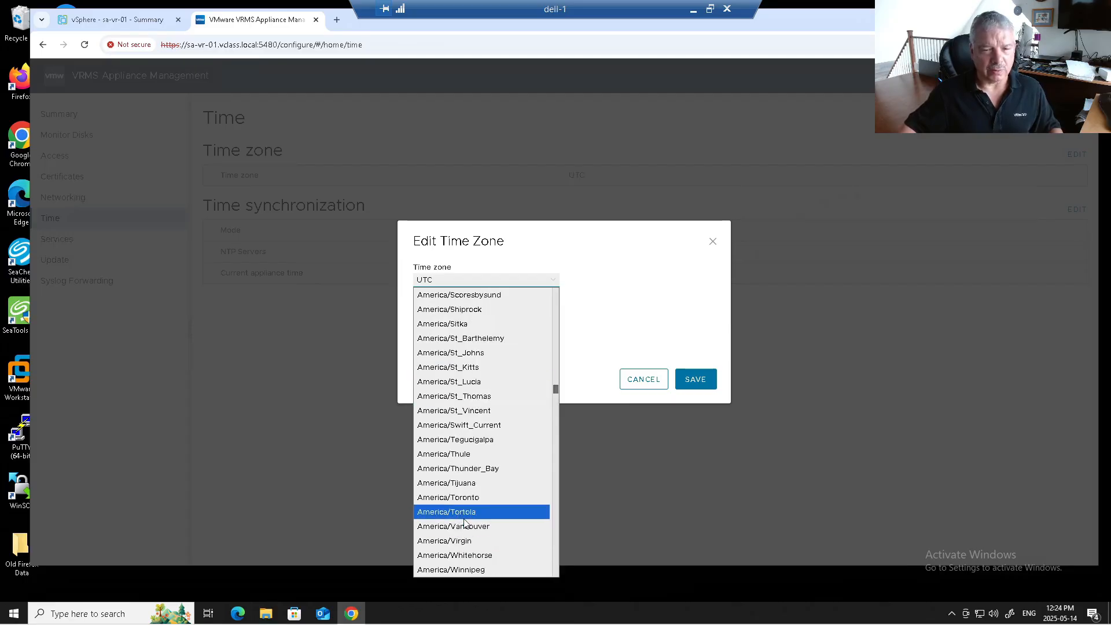
left_click(479, 499)
left_click(705, 381)
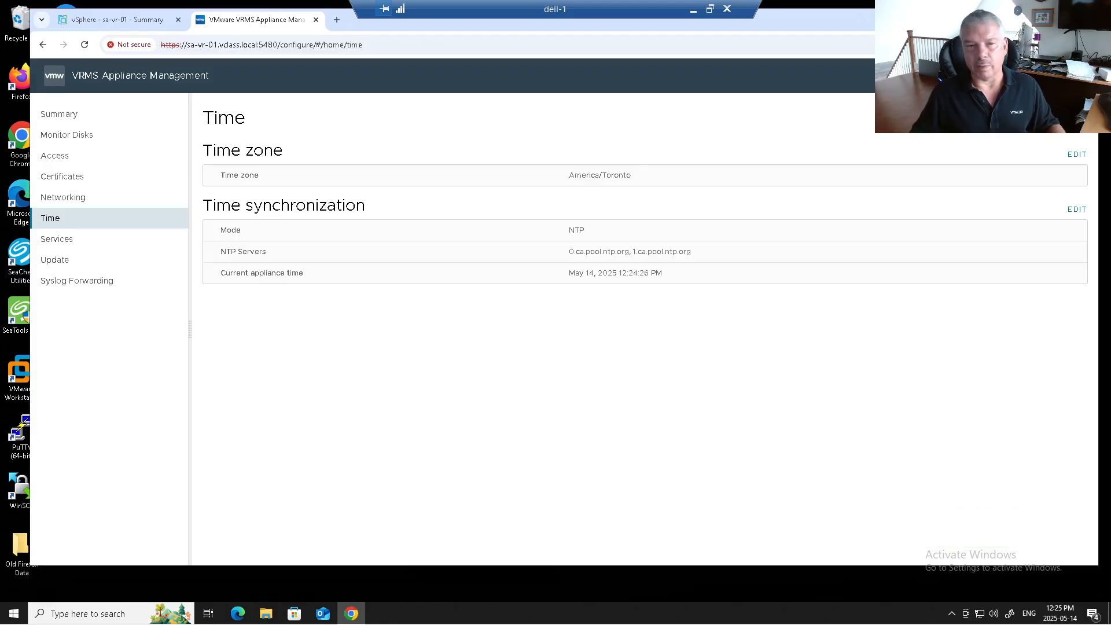
Step: Look over Services, Syslog Forwarding and Update, then start Configure Appliance from Summary
left_click(56, 239)
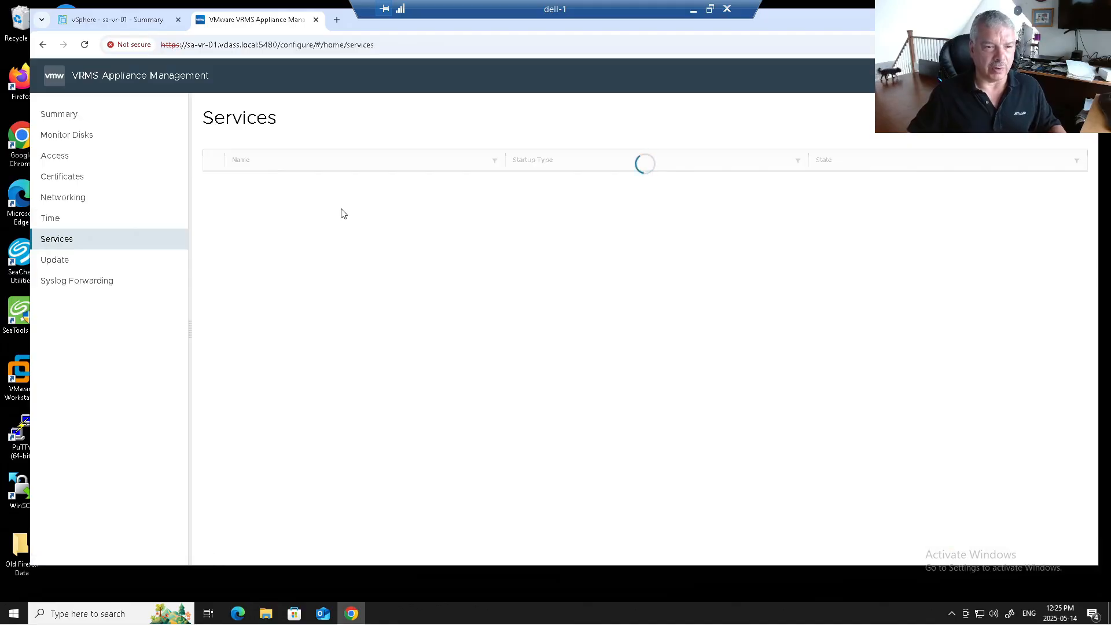
left_click(92, 282)
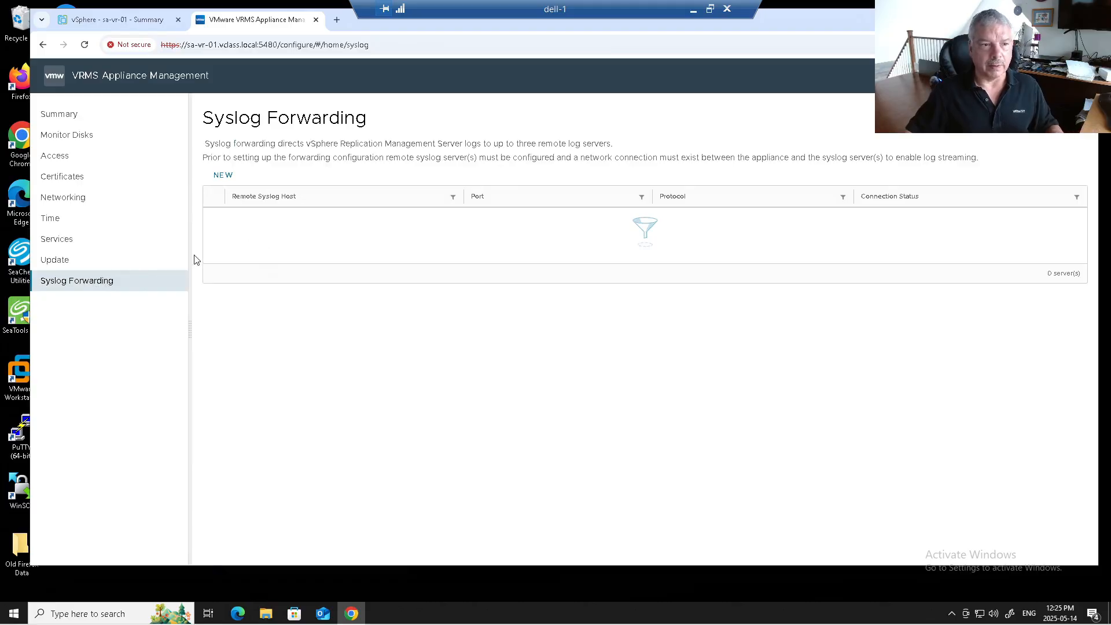
left_click(96, 263)
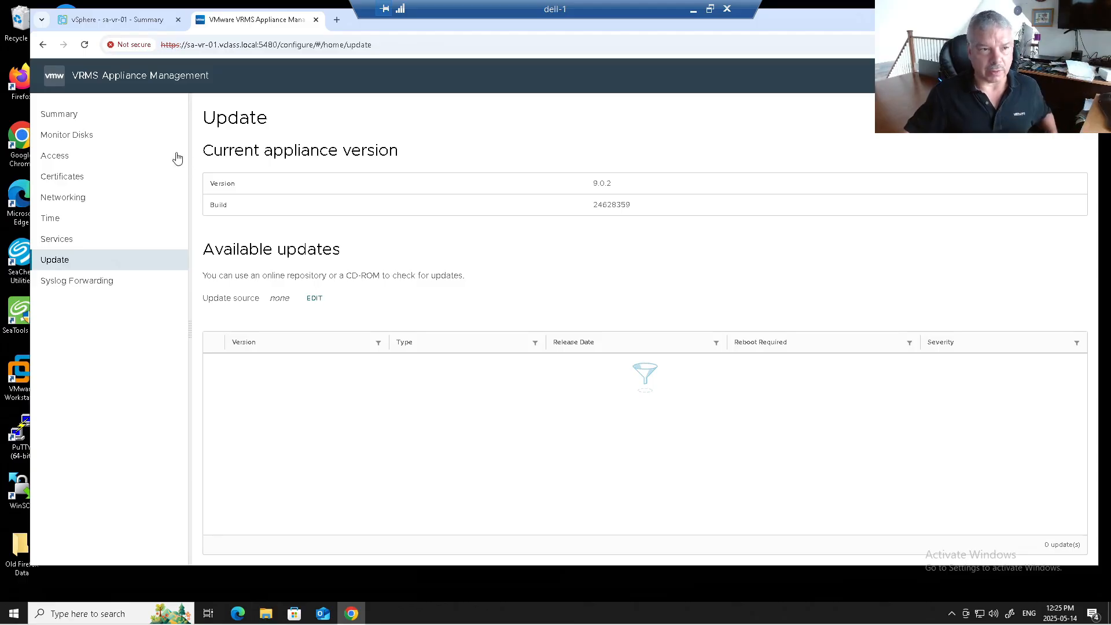
left_click(84, 114)
left_click(614, 268)
left_click(542, 193)
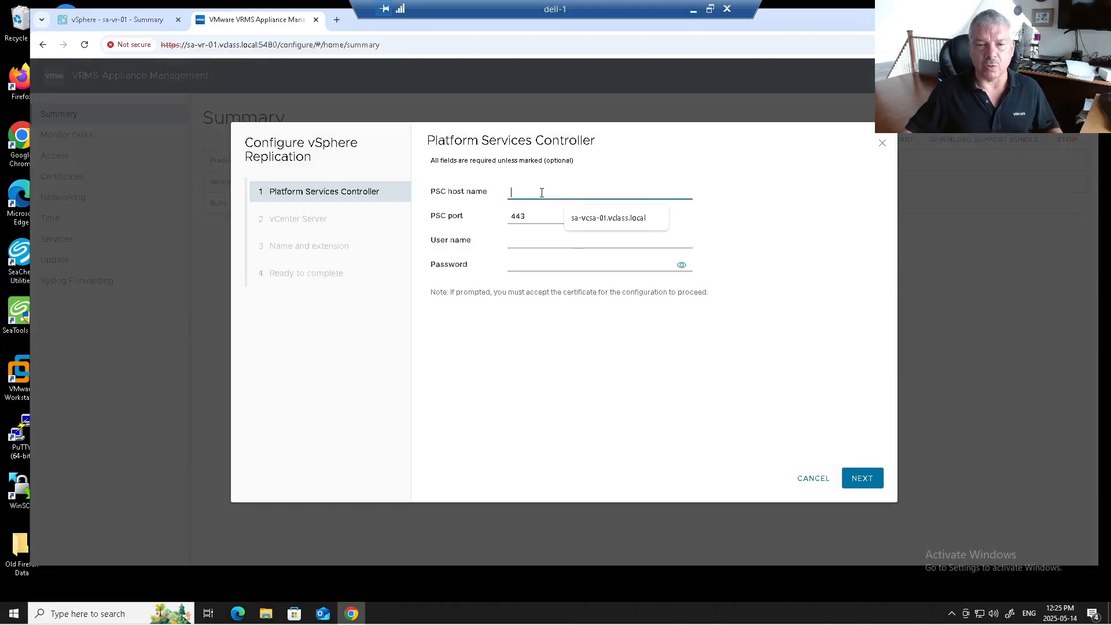
Step: Enter PSC host sa-vcsa-01.vclass.local with the administrator account name and password
left_click(585, 218)
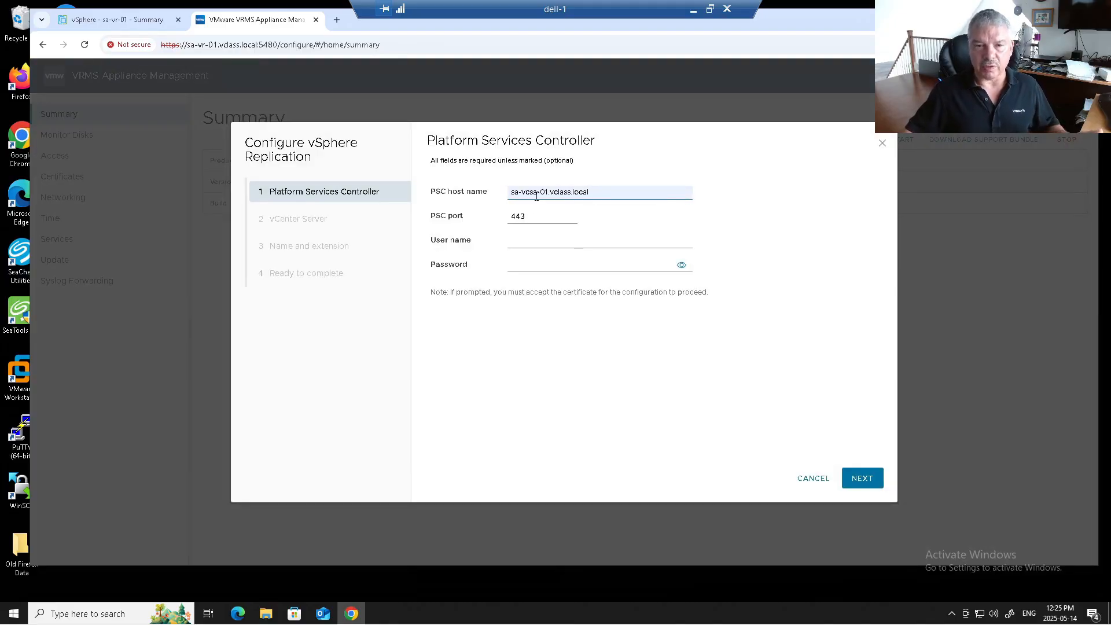
left_click(528, 242)
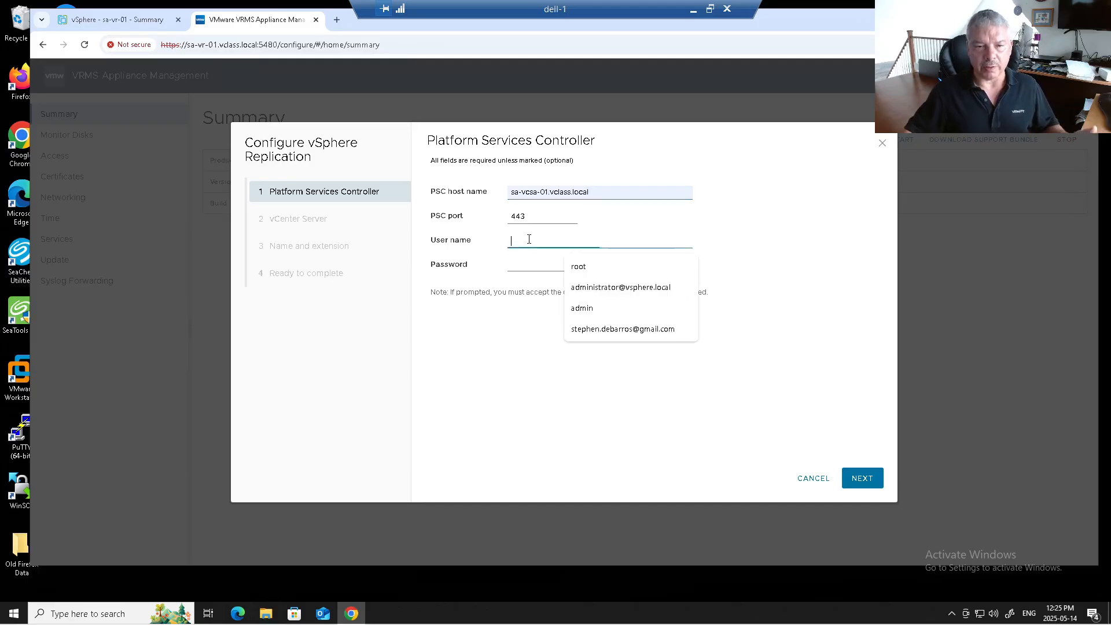
type("administrato")
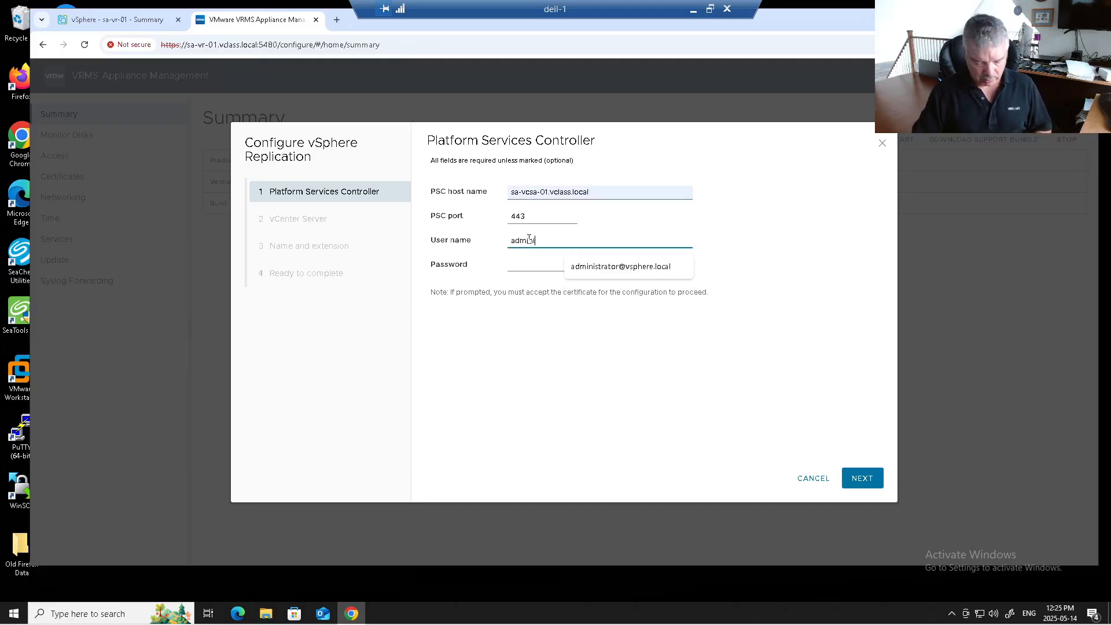
key("BackSpace")
key("BackSpace")
key("BackSpace")
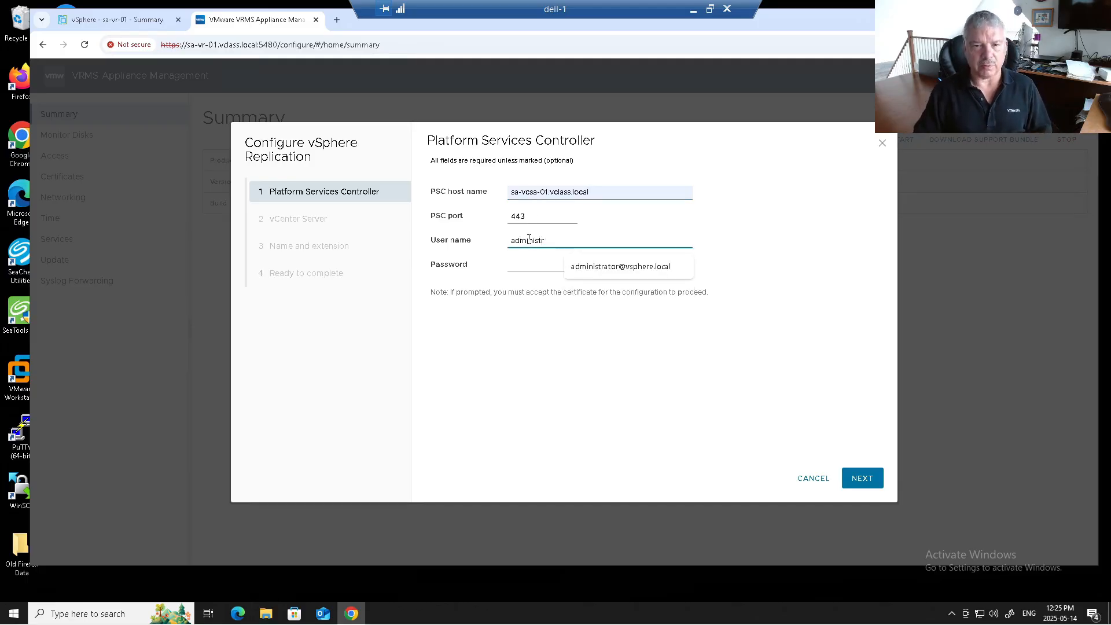
left_click(579, 272)
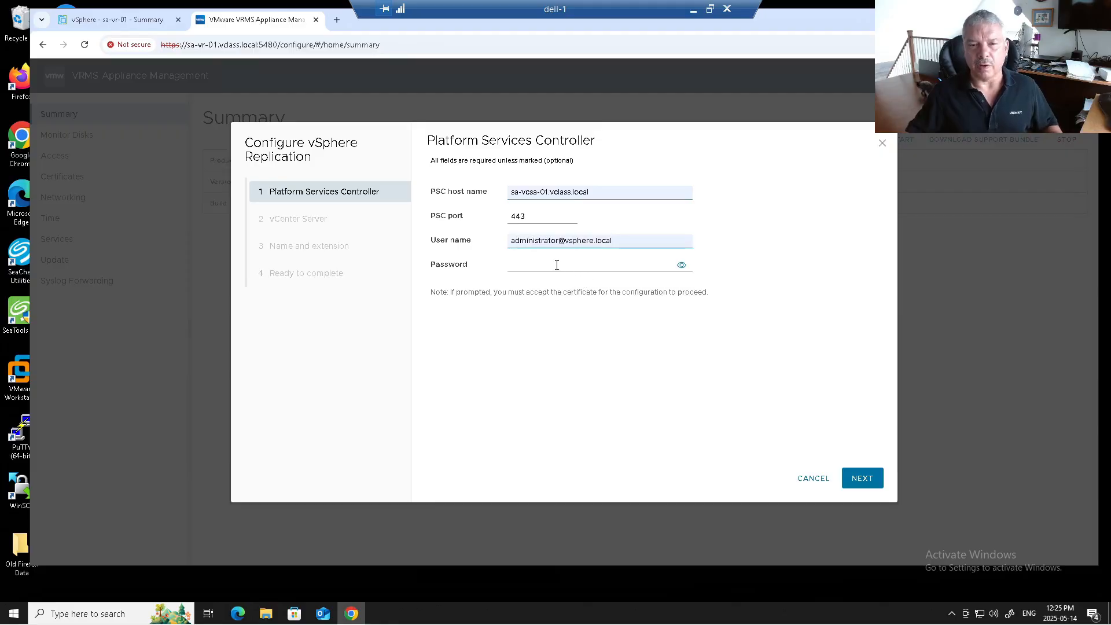
left_click(557, 265)
type("VMware1!")
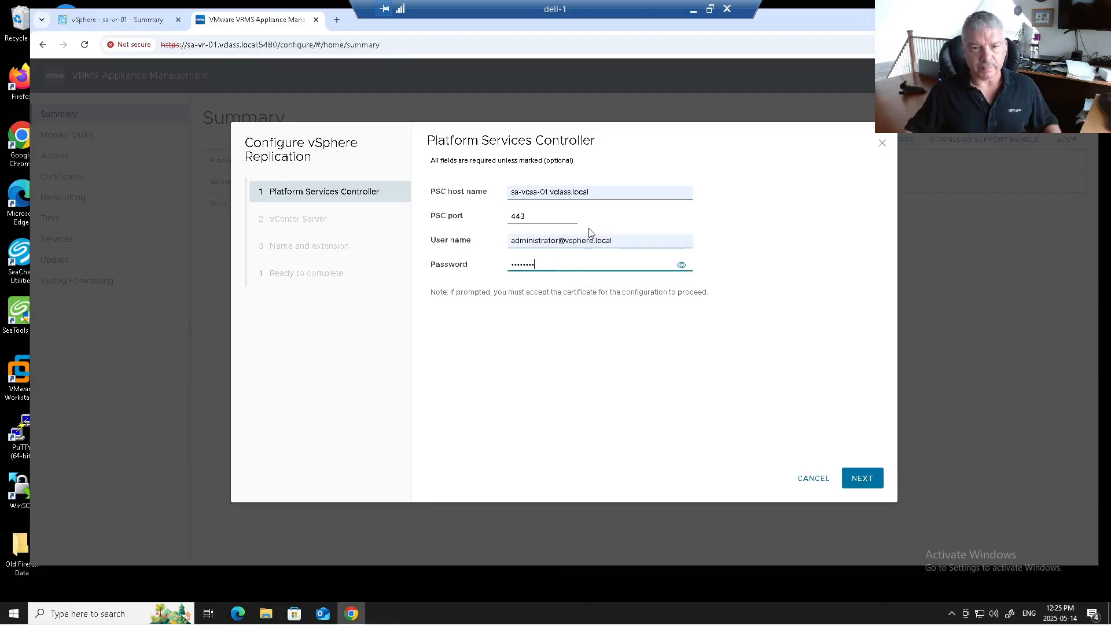
left_click(855, 478)
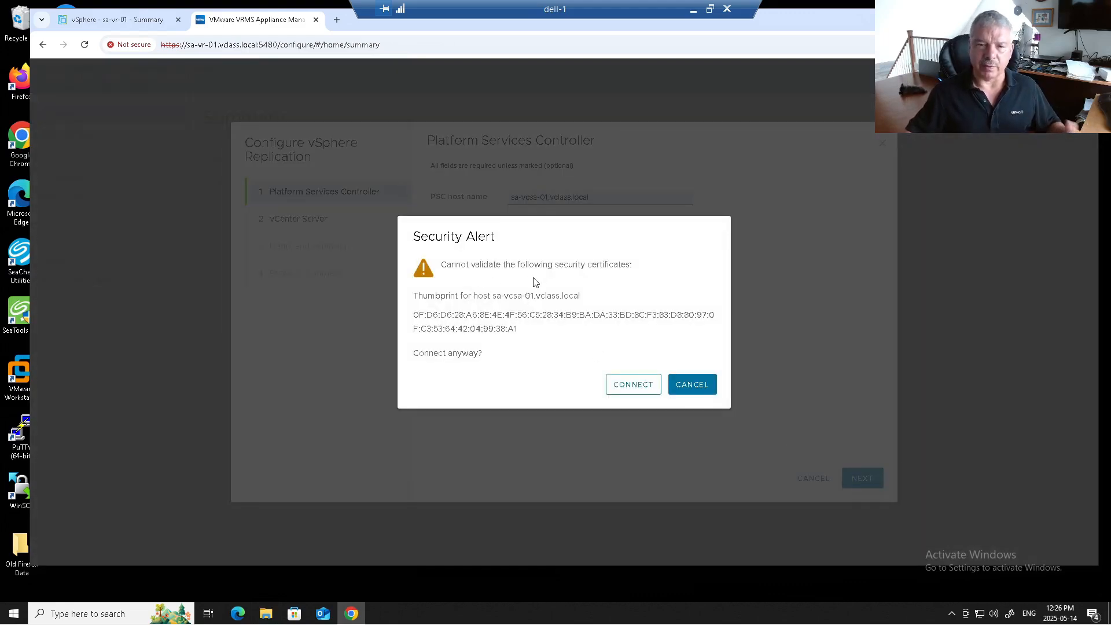
Step: Accept the PSC certificate, keep sa-vcsa-01 as vCenter Server and accept its certificate
left_click(636, 394)
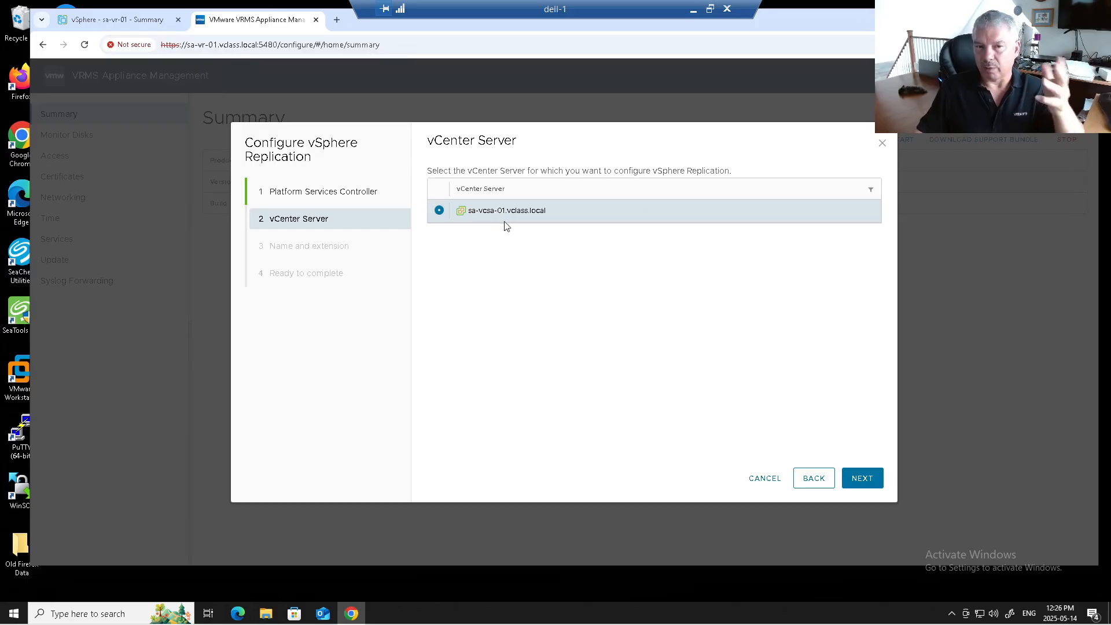
left_click(855, 478)
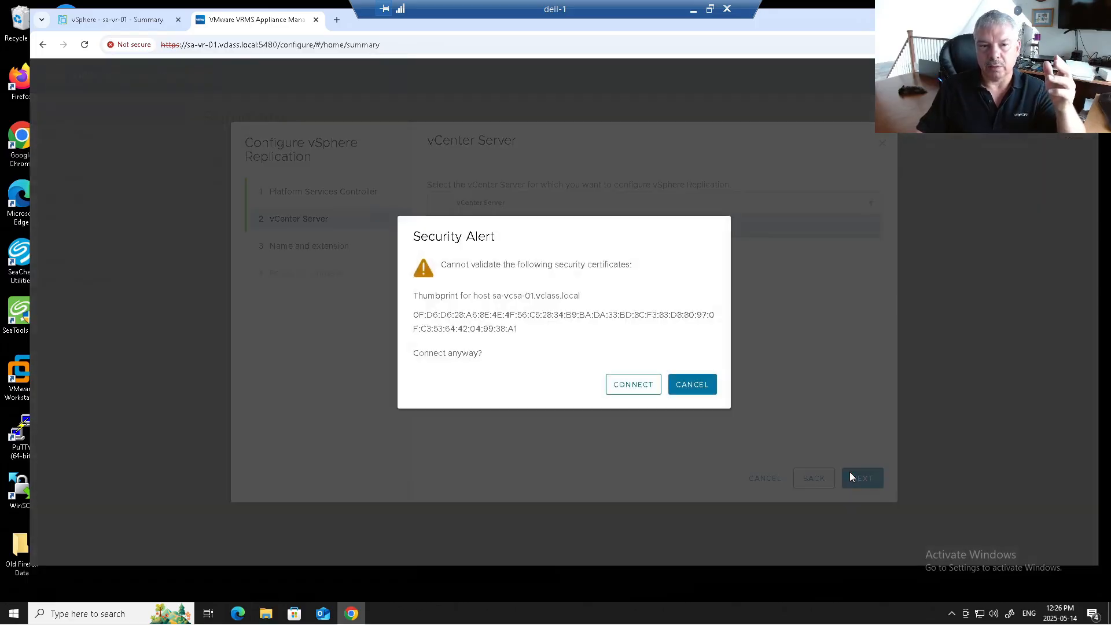
left_click(635, 387)
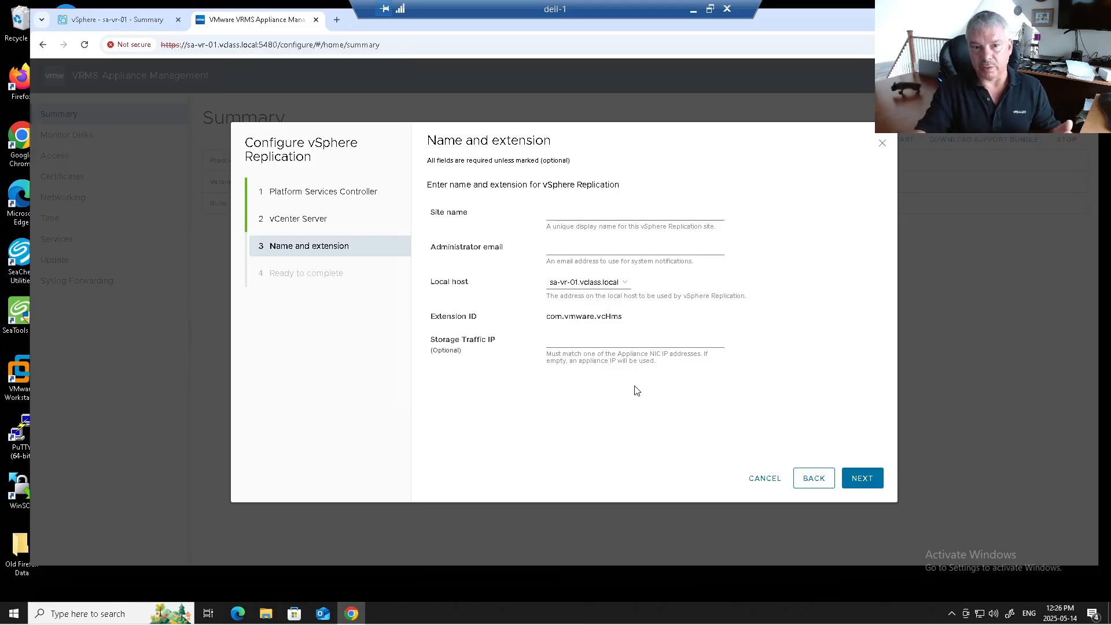
Step: Name the replication site MySite and fill in the administrator e-mail address
left_click(561, 212)
left_click(551, 195)
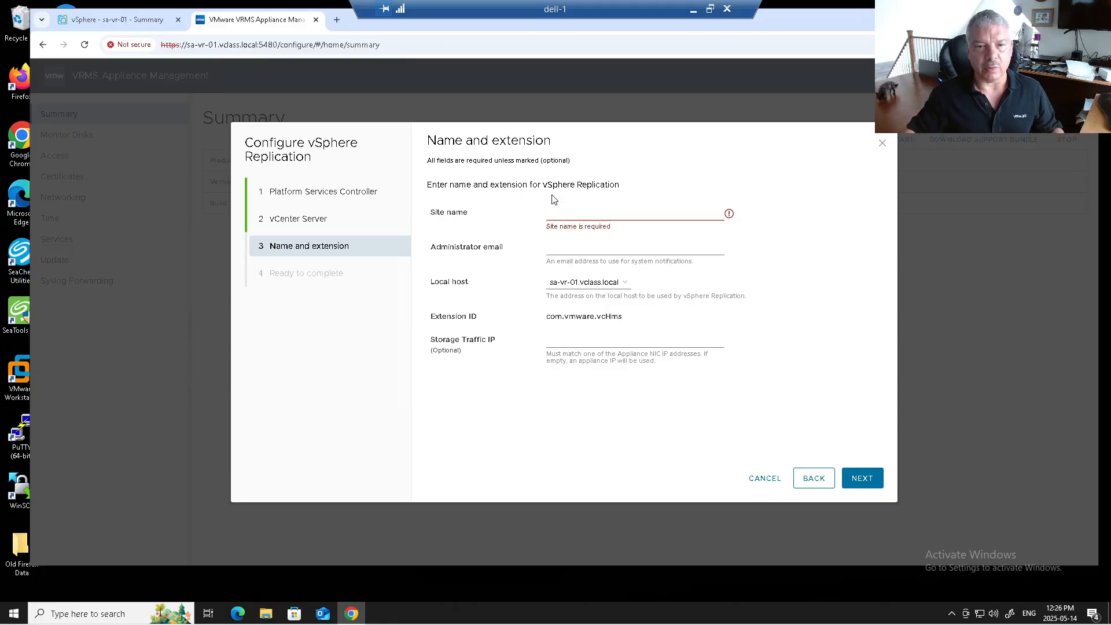
left_click(554, 210)
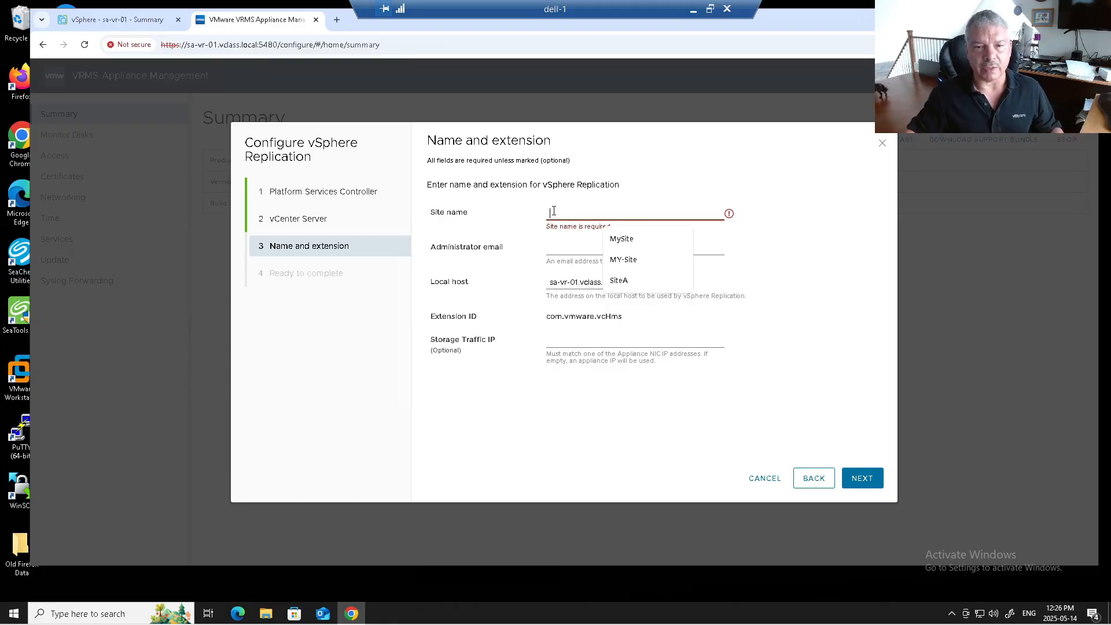
left_click(625, 239)
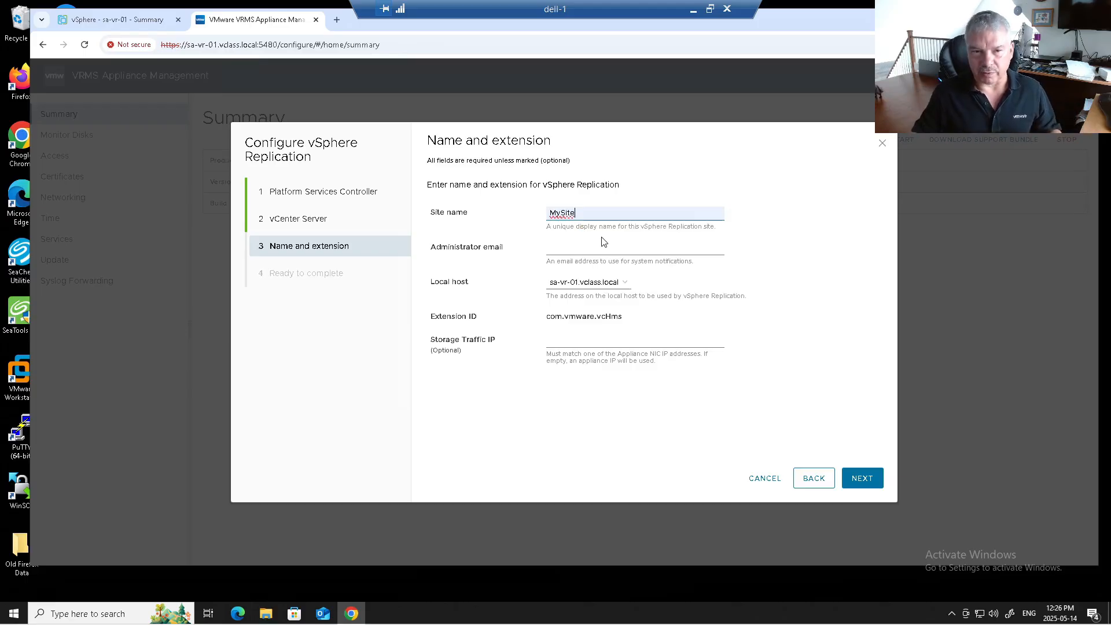
left_click(577, 243)
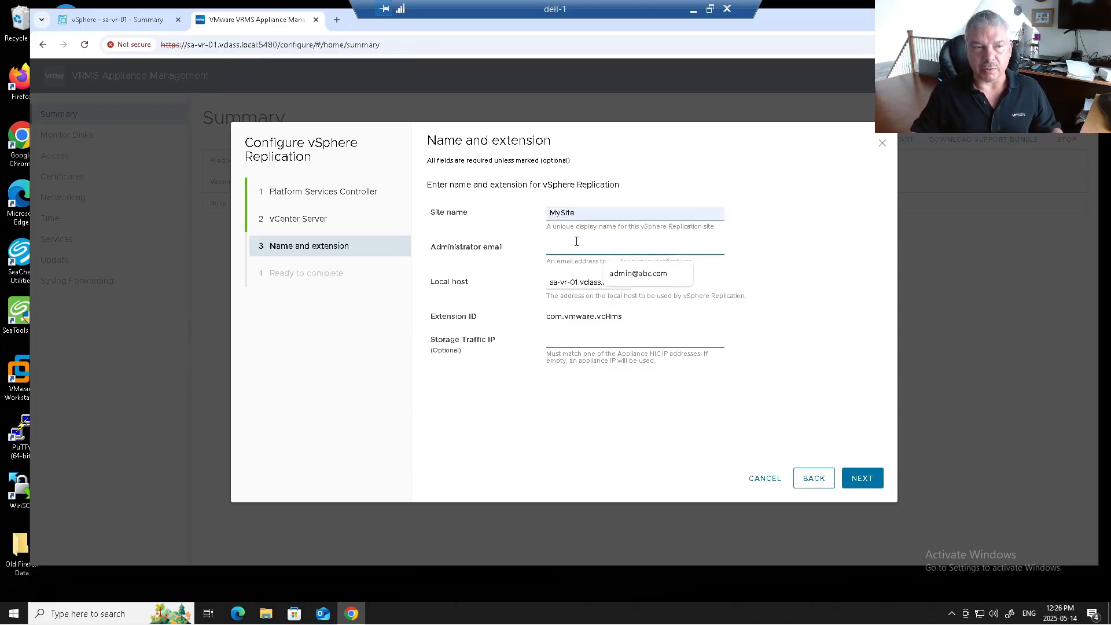
left_click(615, 277)
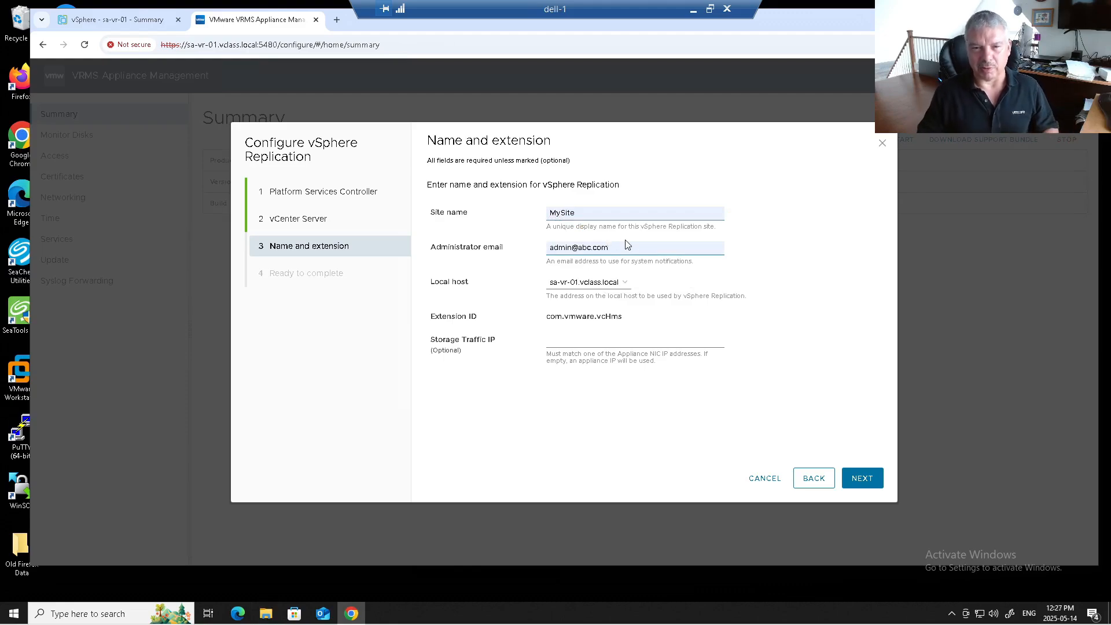
key("BackSpace")
key("BackSpace")
key("BackSpace")
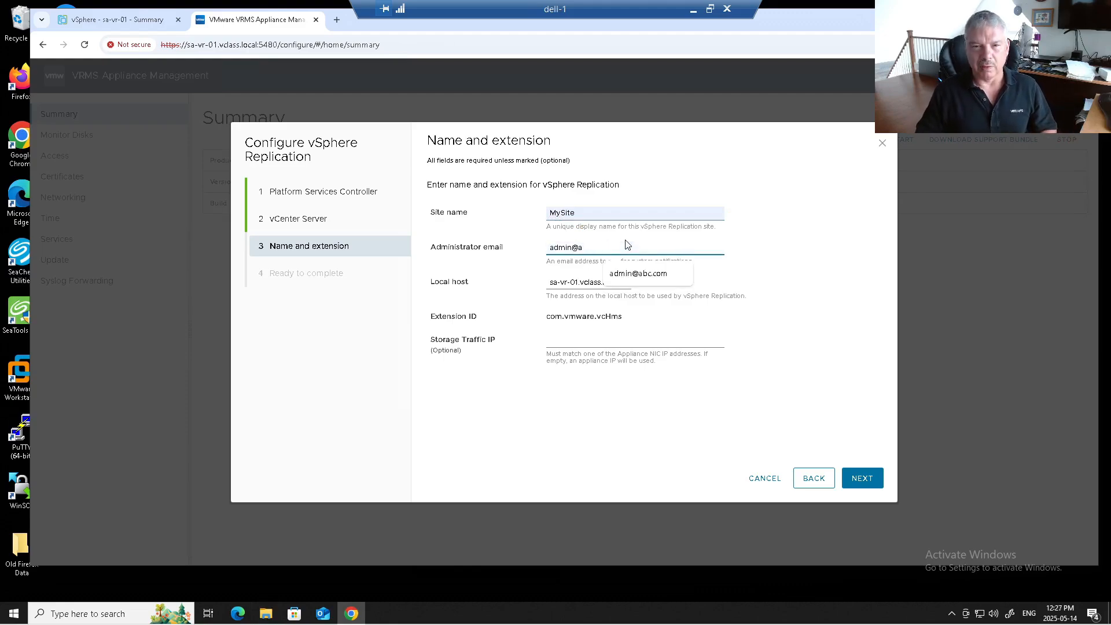
type("vclass.local")
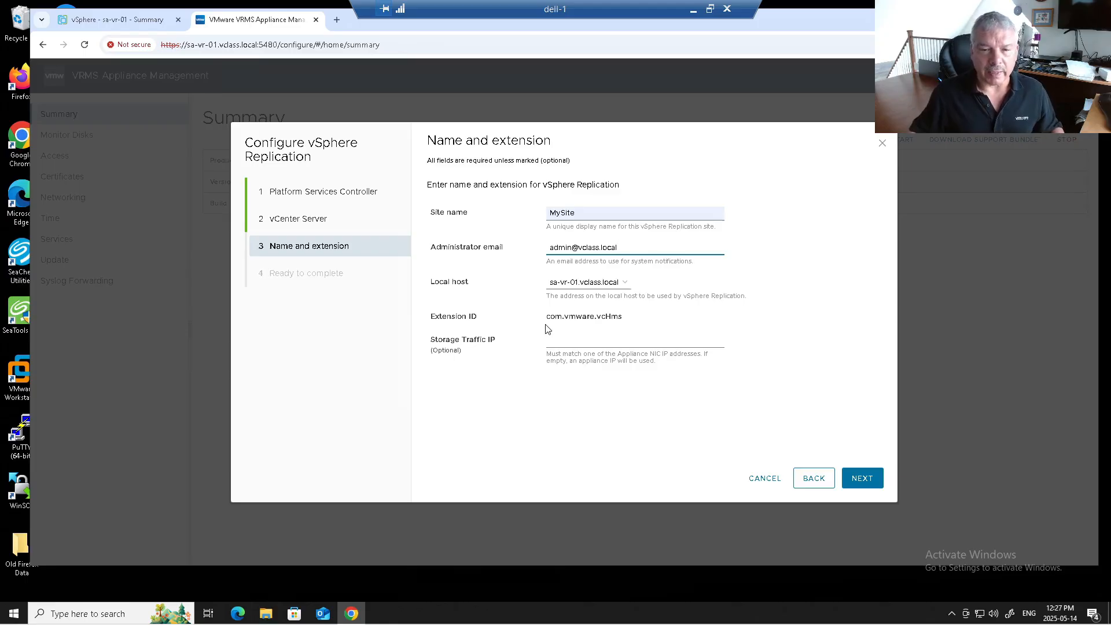
Step: Review the Extension ID and storage traffic IP hint, leaving the IP blank for automatic
left_click_drag(549, 322, 623, 323)
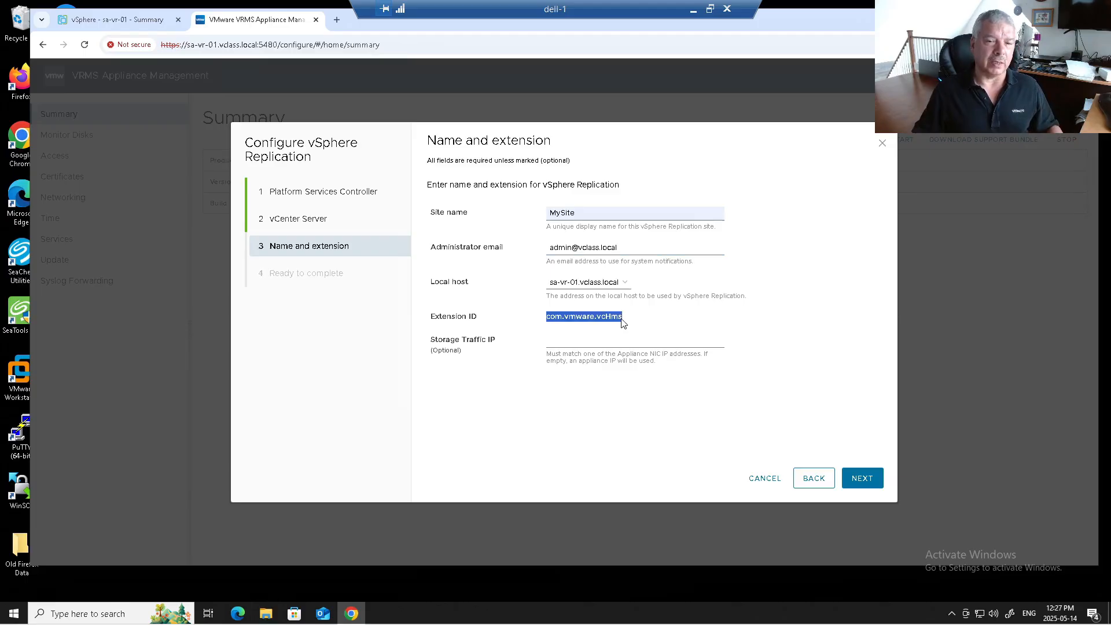
left_click(674, 338)
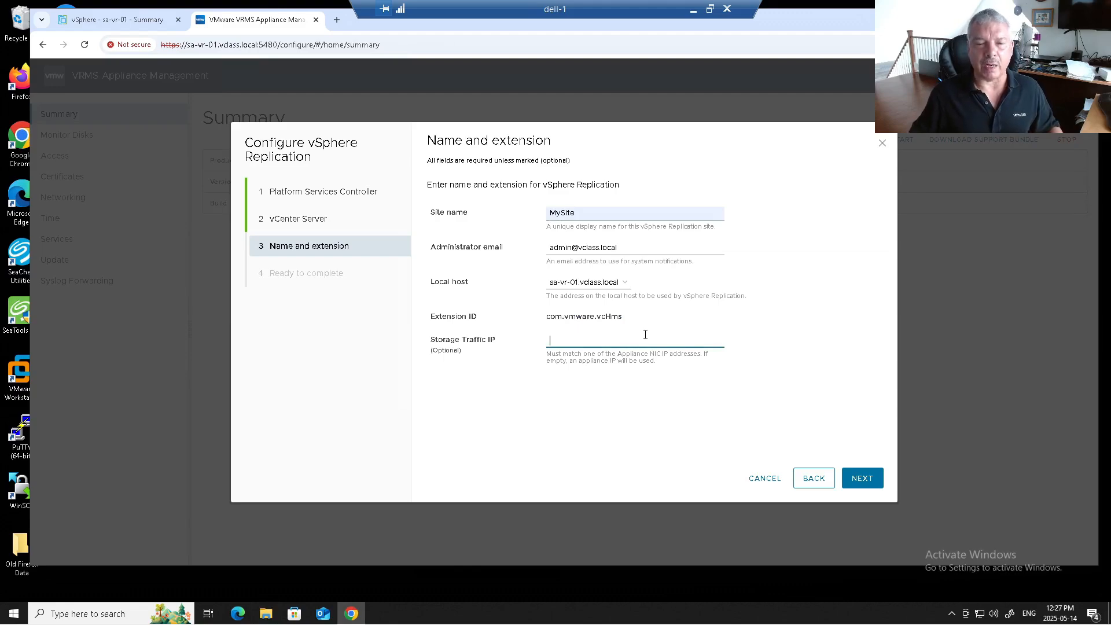
left_click(546, 355)
left_click_drag(549, 355, 668, 357)
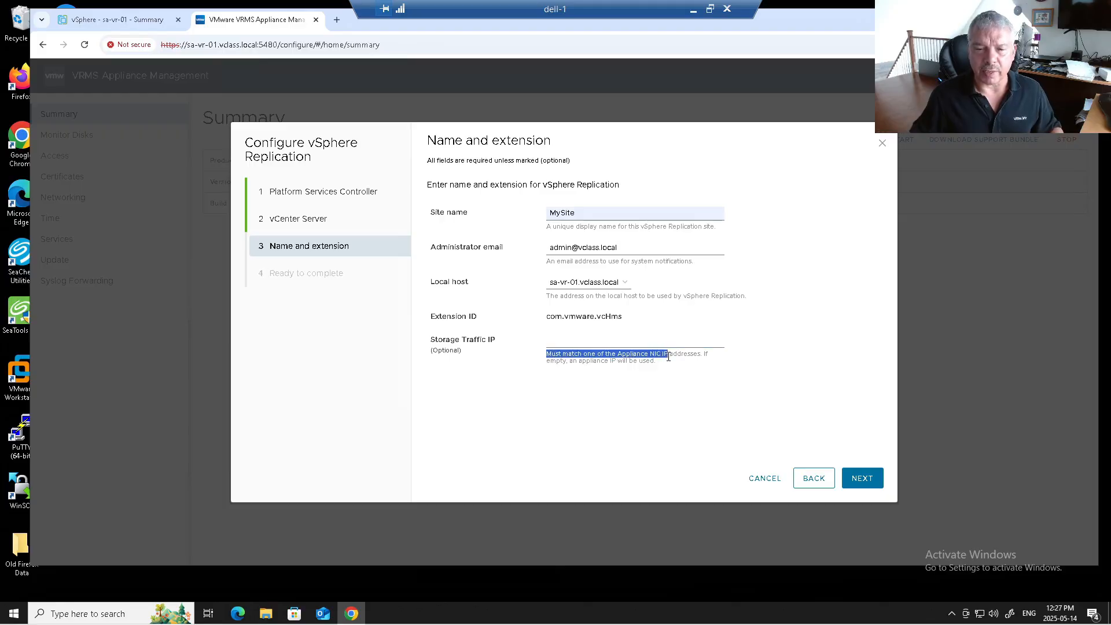
left_click_drag(559, 361, 647, 361)
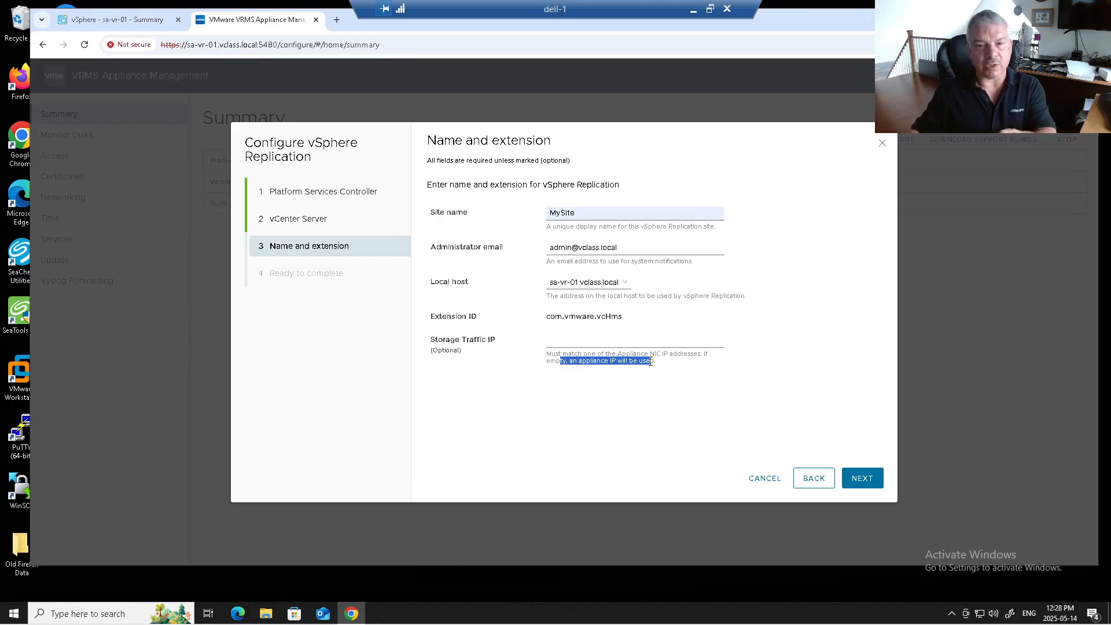
left_click(659, 408)
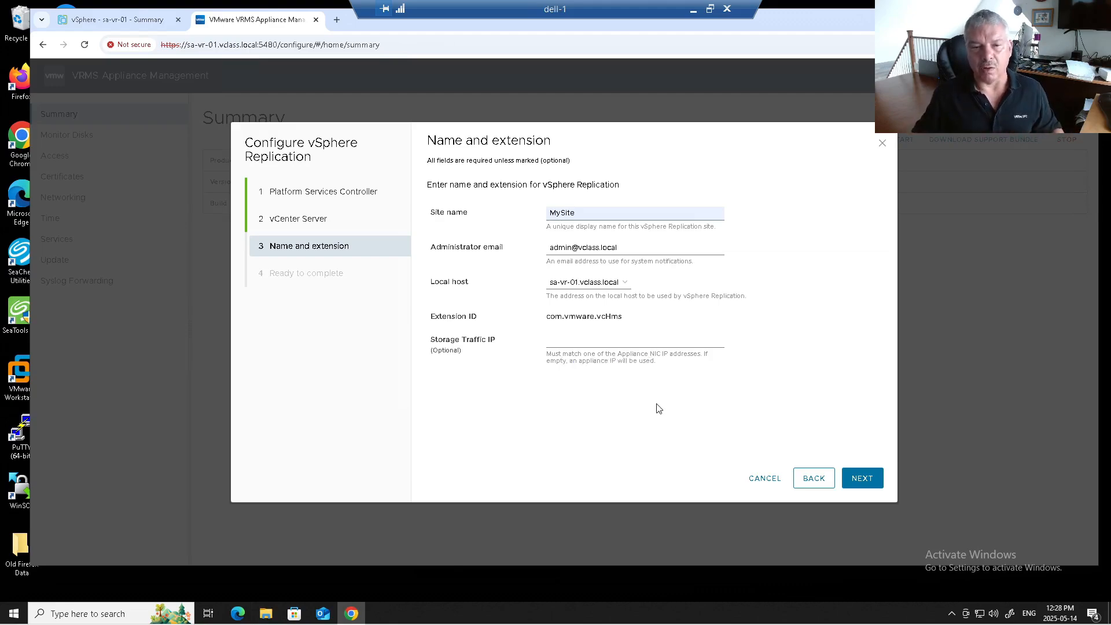
left_click(860, 478)
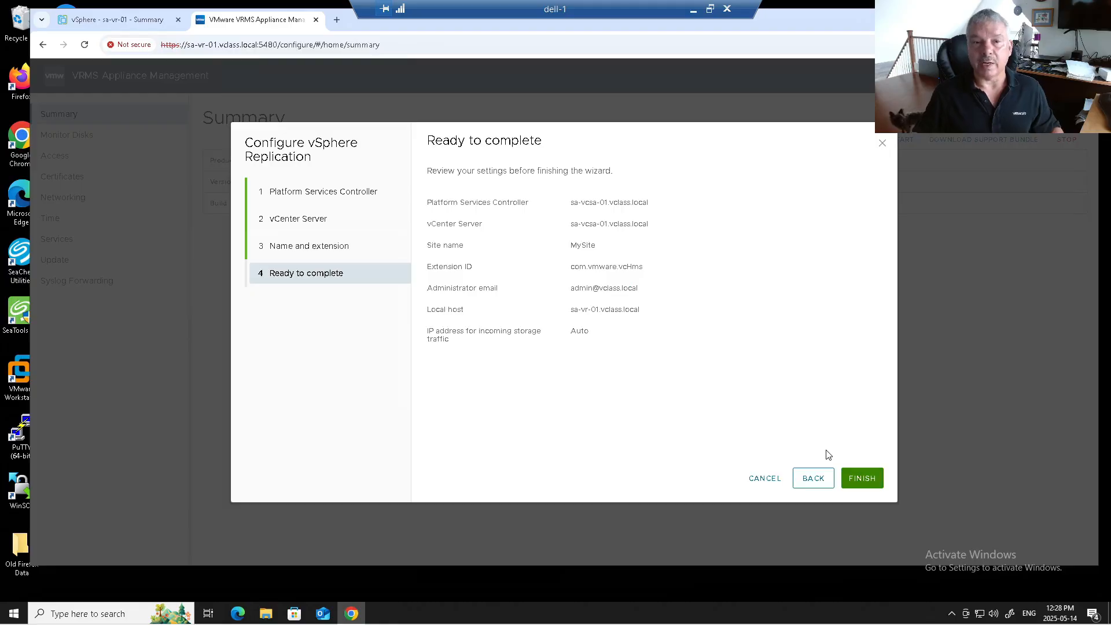
Step: Finish registering vSphere Replication with sa-vcsa-01.vclass.local and close the appliance management page
left_click(861, 479)
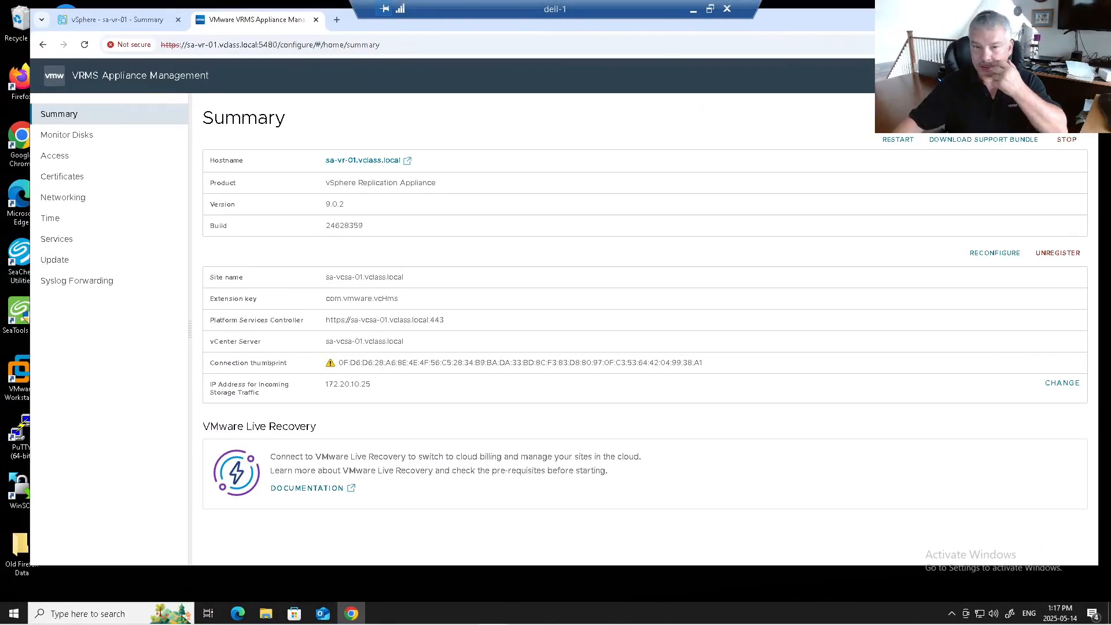
left_click(315, 20)
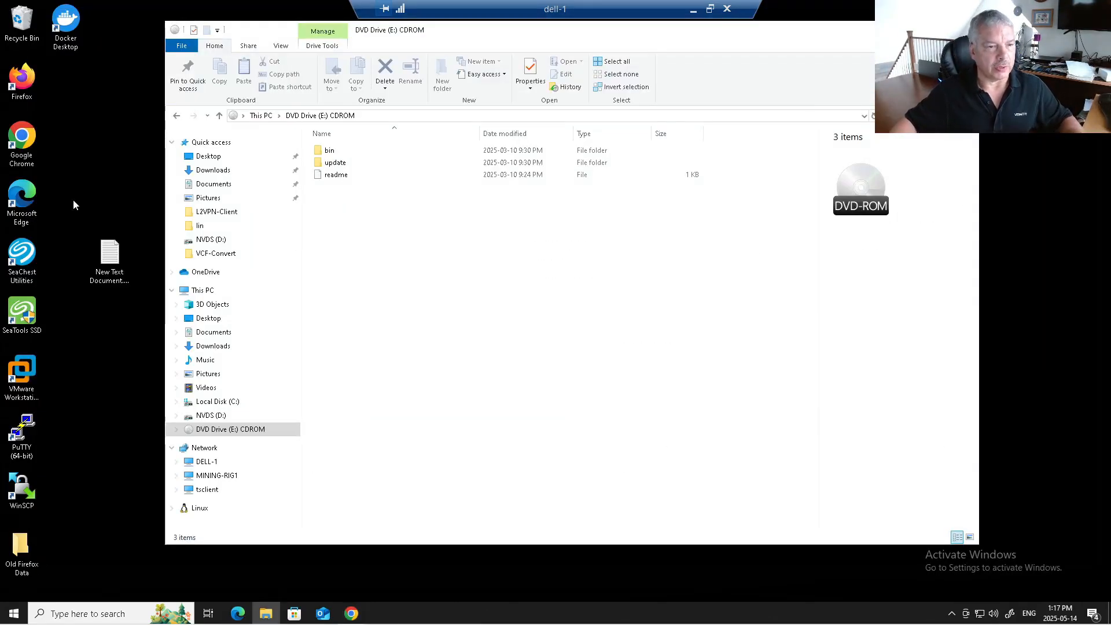
Step: Launch the sa-vcsa-01 vSphere Client in Chrome and sign in as the vSphere administrator
double_click(21, 139)
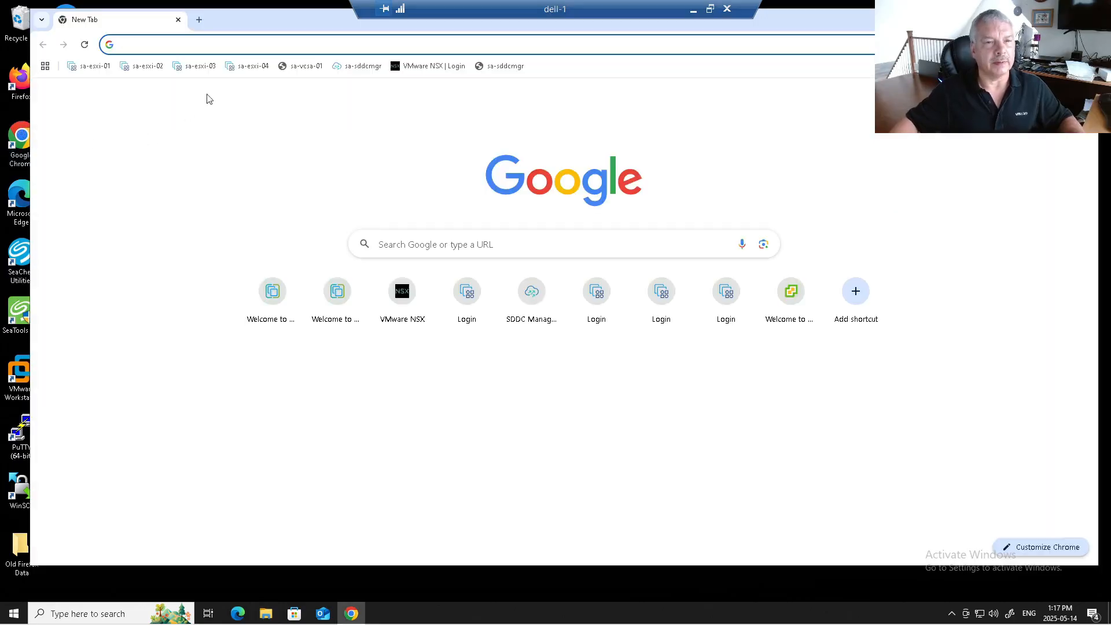
left_click(296, 66)
left_click(171, 133)
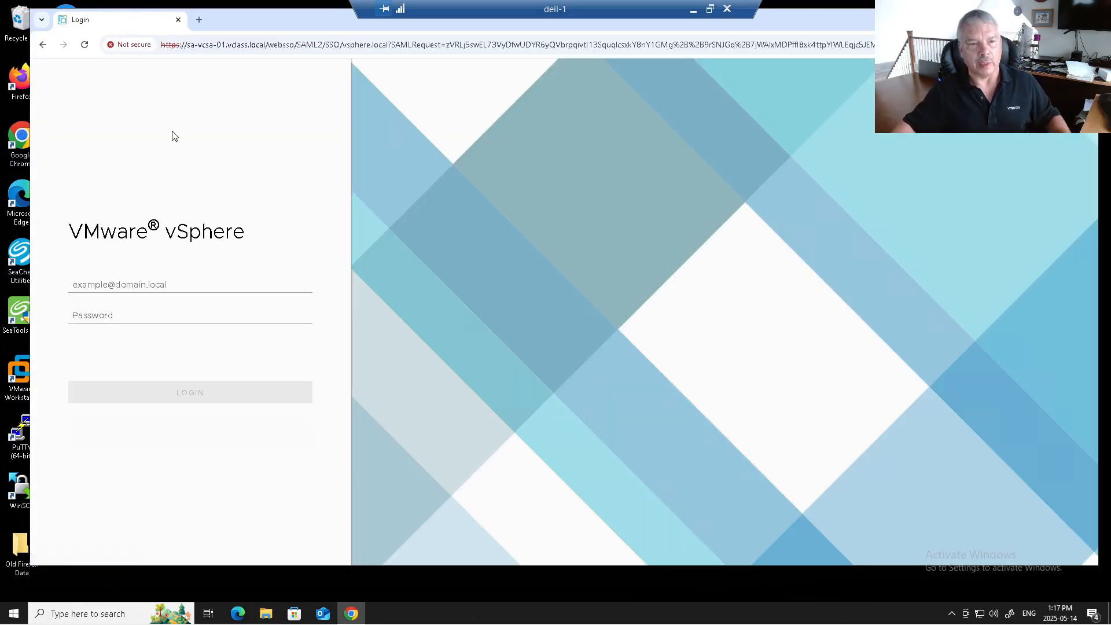
left_click(134, 287)
type("a")
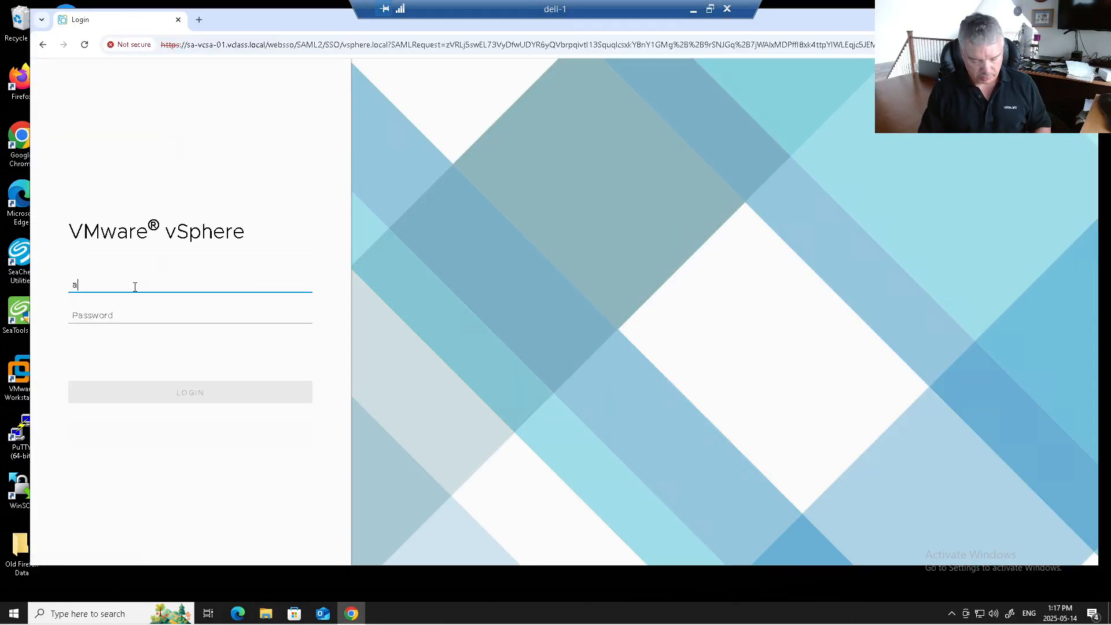
type("dministrator@vsphere.local")
key("Tab")
type("••••")
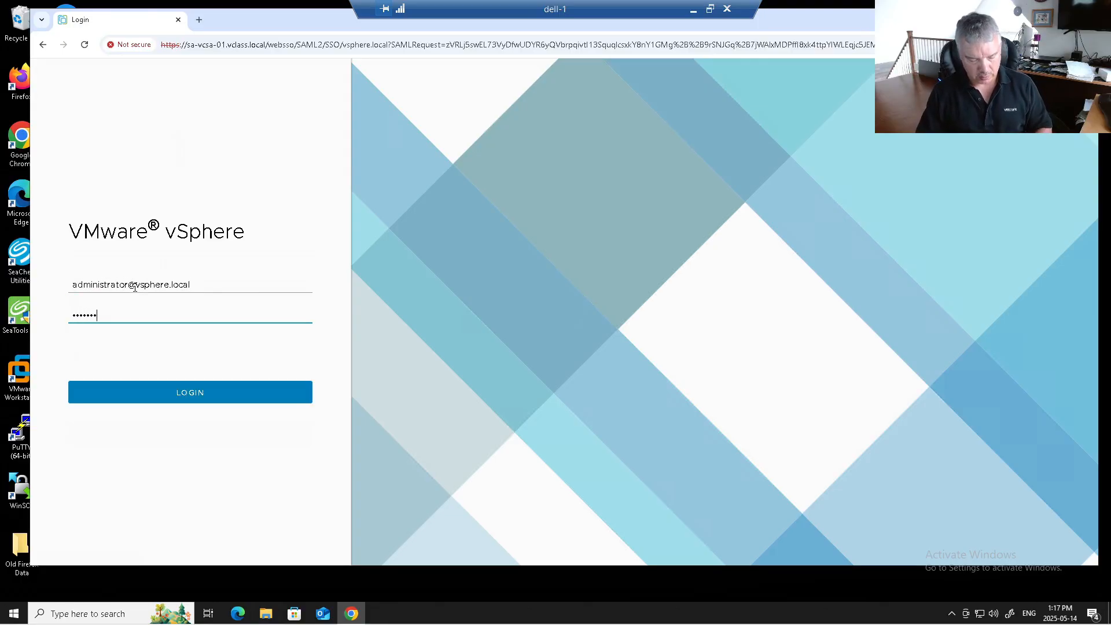
type("•••")
key("Return")
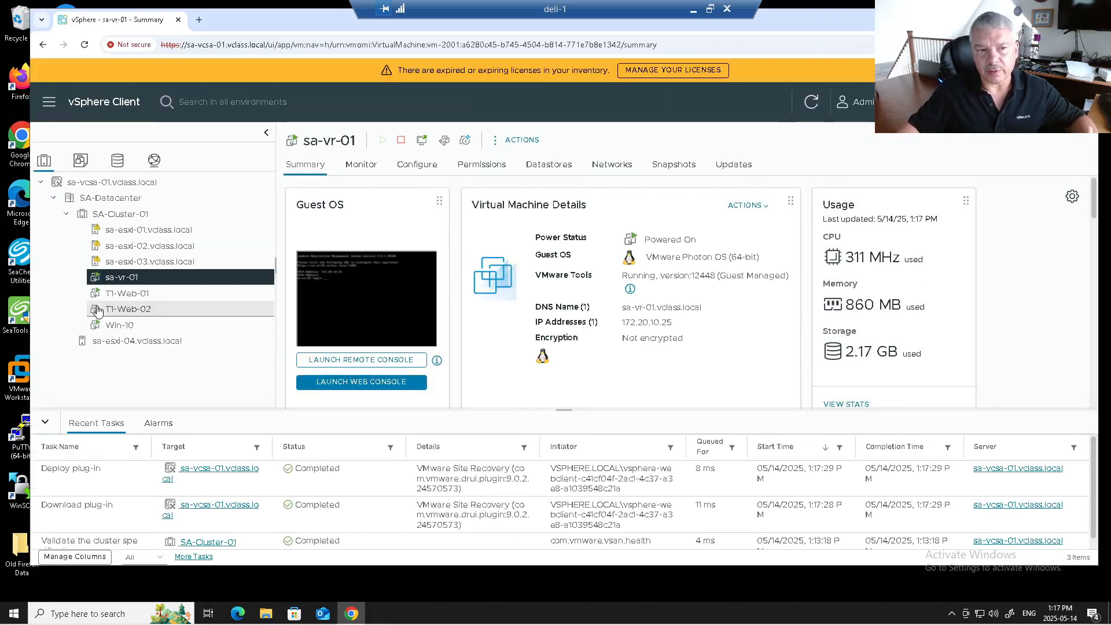
Step: Check Administration > Client Plugins for the deployed VMware Site Recovery plugin
left_click(49, 103)
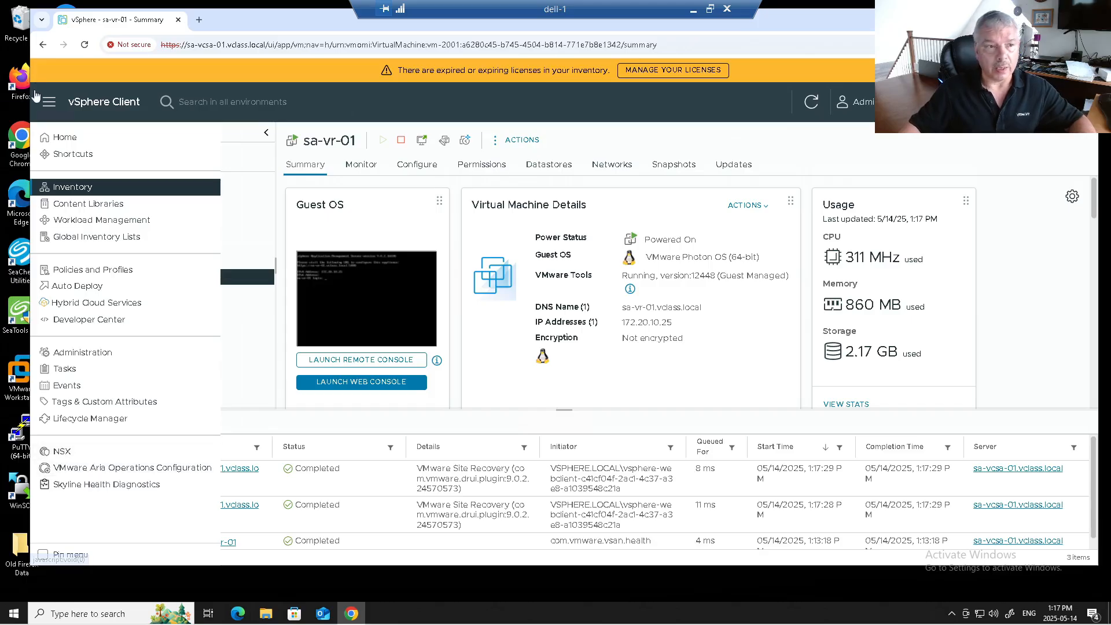
left_click(78, 356)
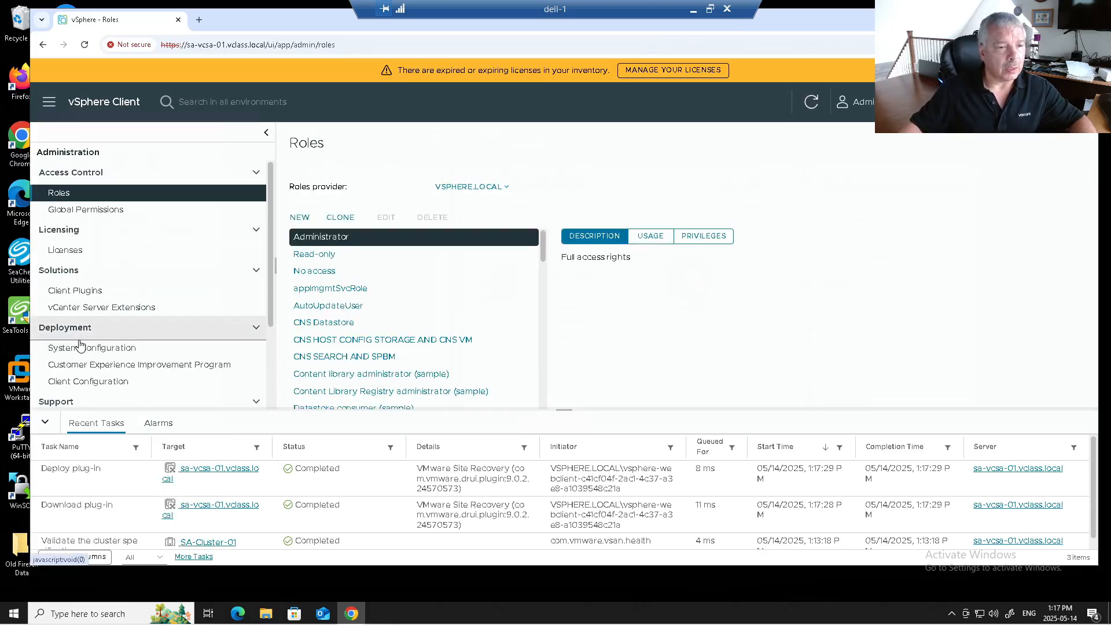
left_click(105, 296)
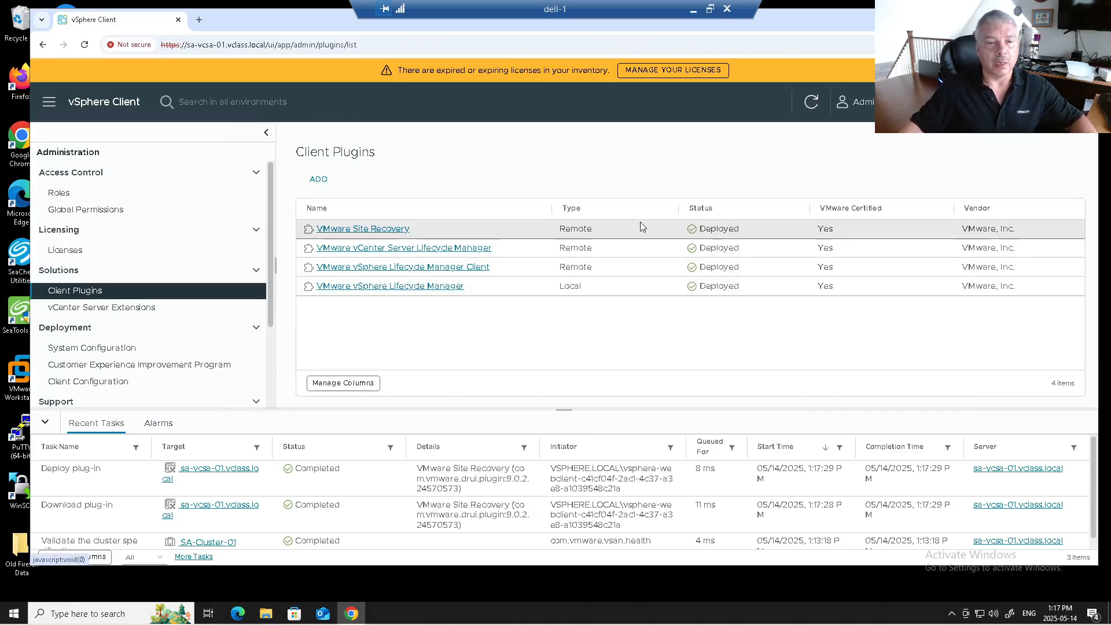
left_click(48, 102)
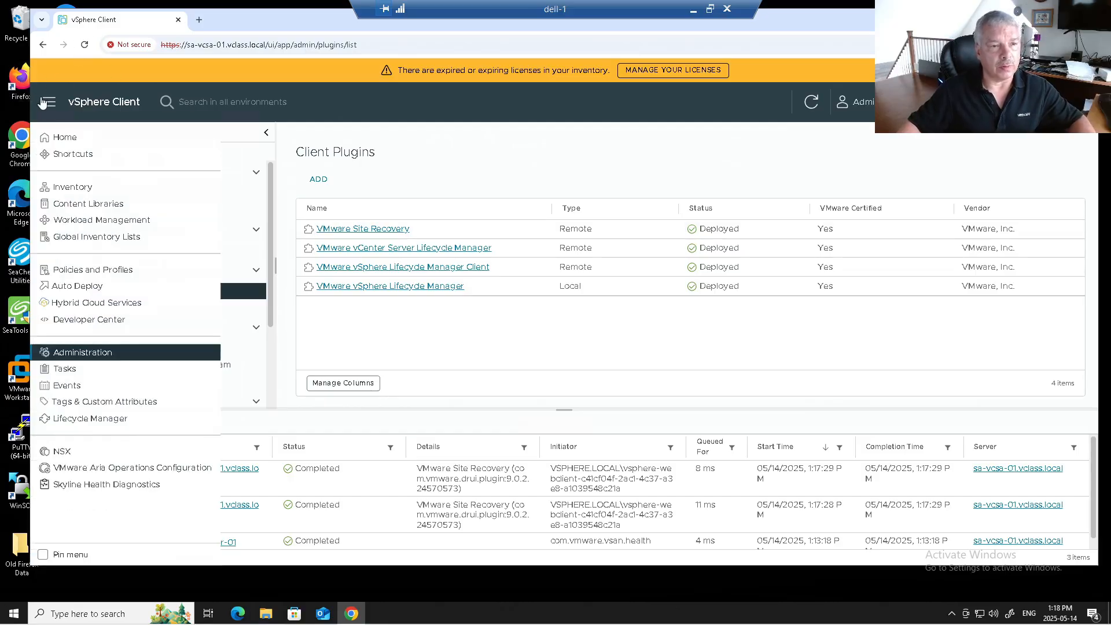
left_click(521, 231)
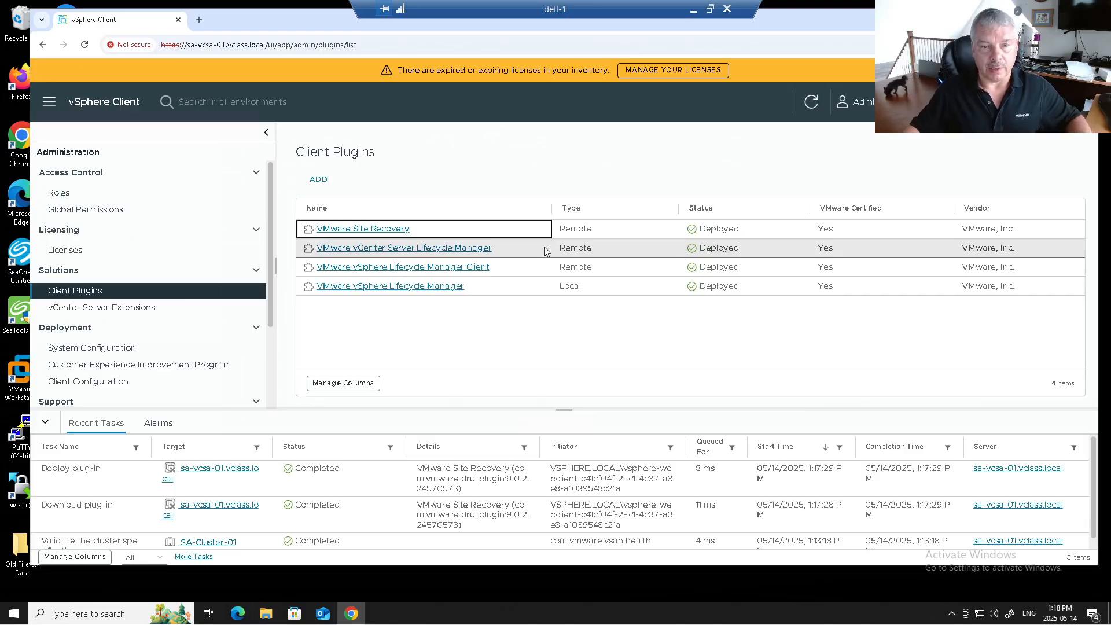
left_click(49, 102)
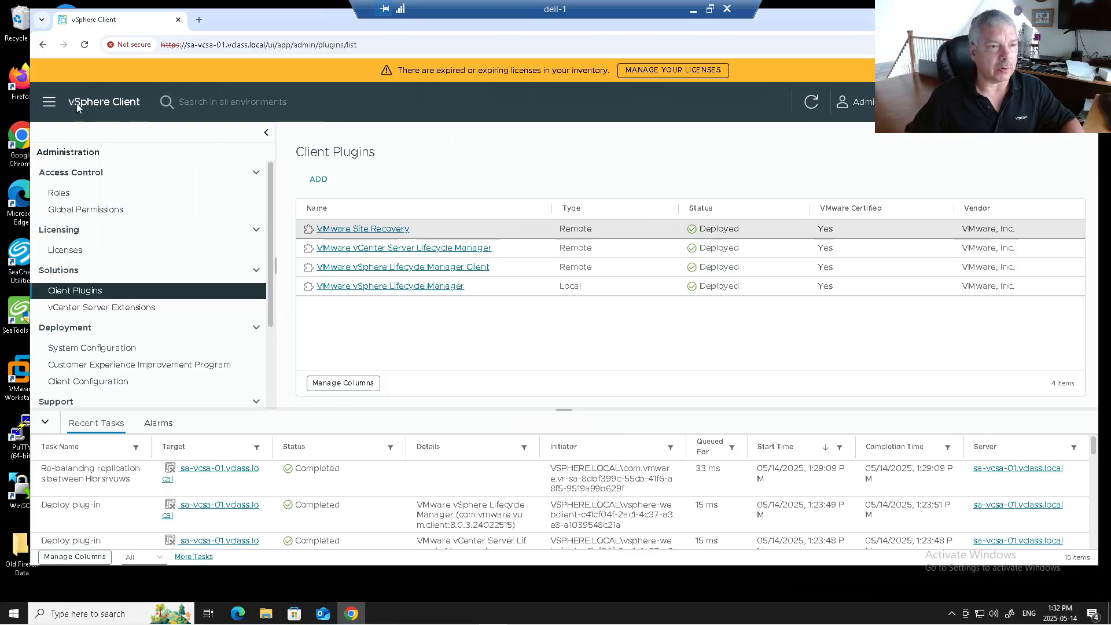
Step: Move the browser window toward the top-left and go to the Site Recovery plugin page
left_click(49, 101)
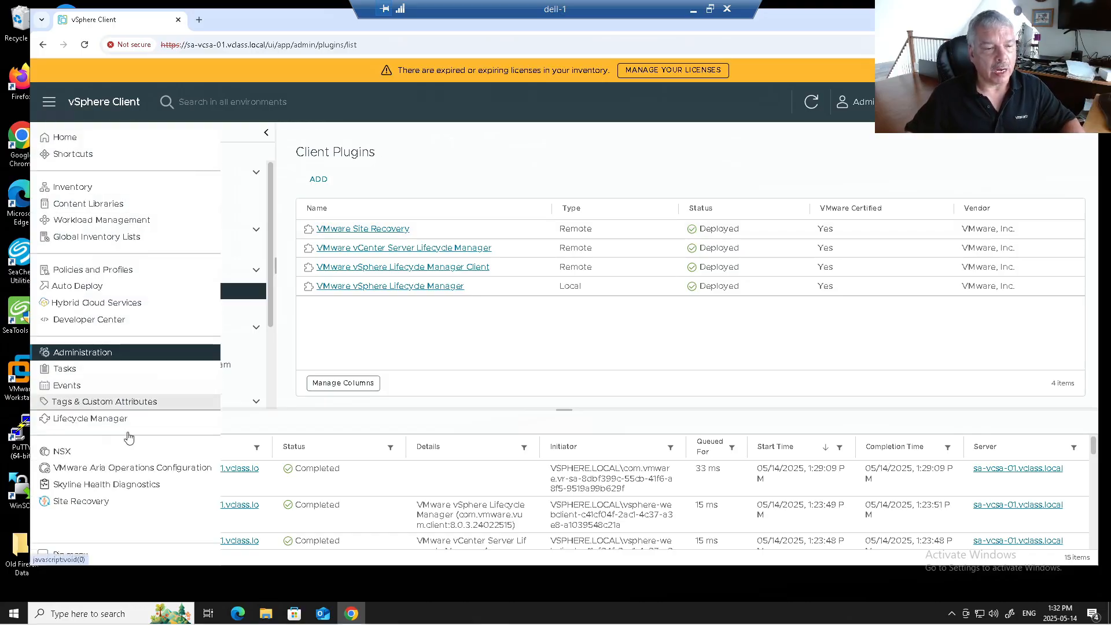
left_click(81, 502)
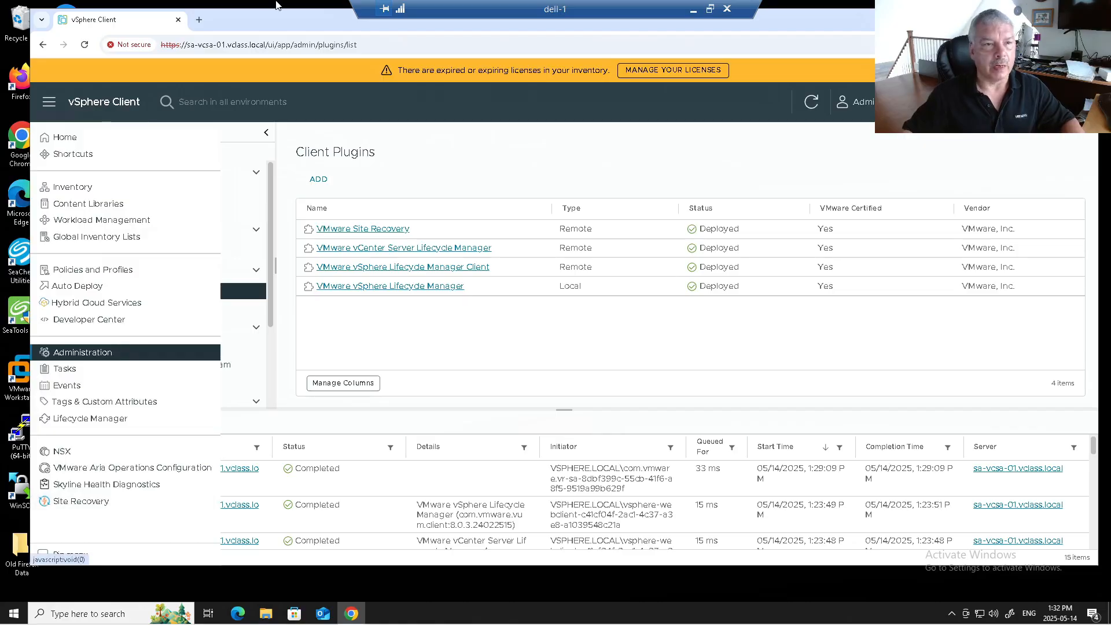
left_click_drag(509, 118, 286, 29)
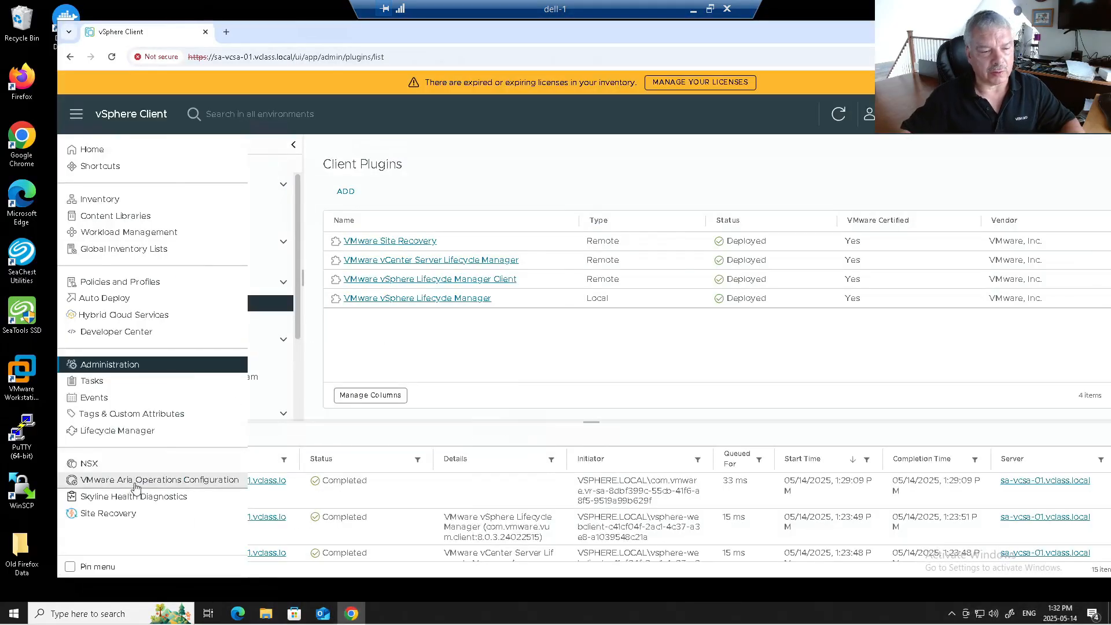
left_click(128, 513)
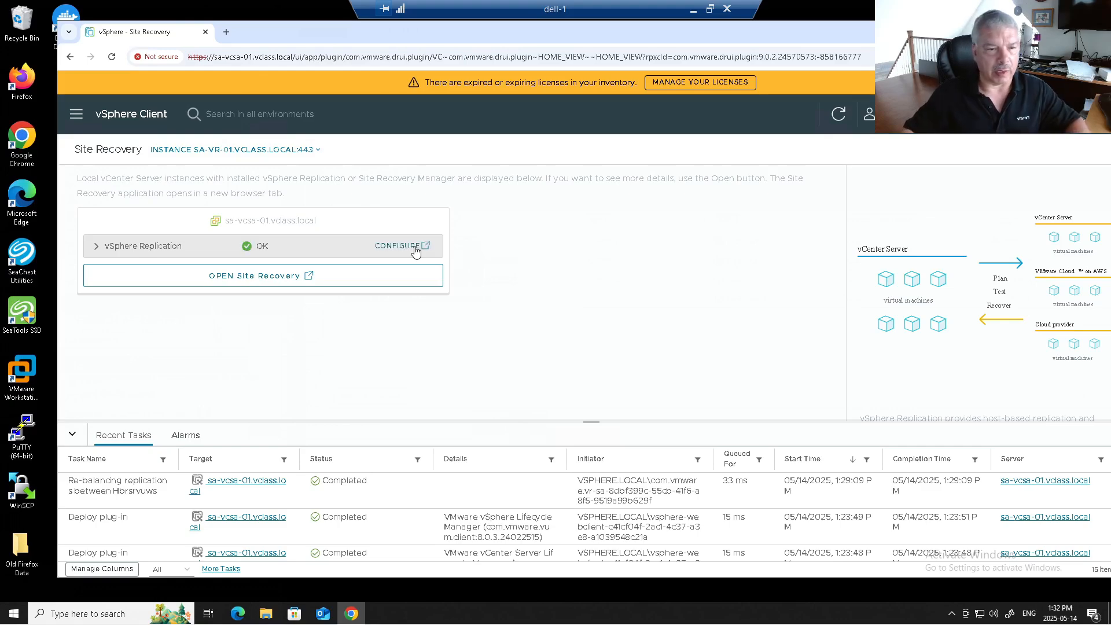
Step: Check vSphere Replication is OK at version 9.0.2.24628338, then return to Inventory
left_click(95, 248)
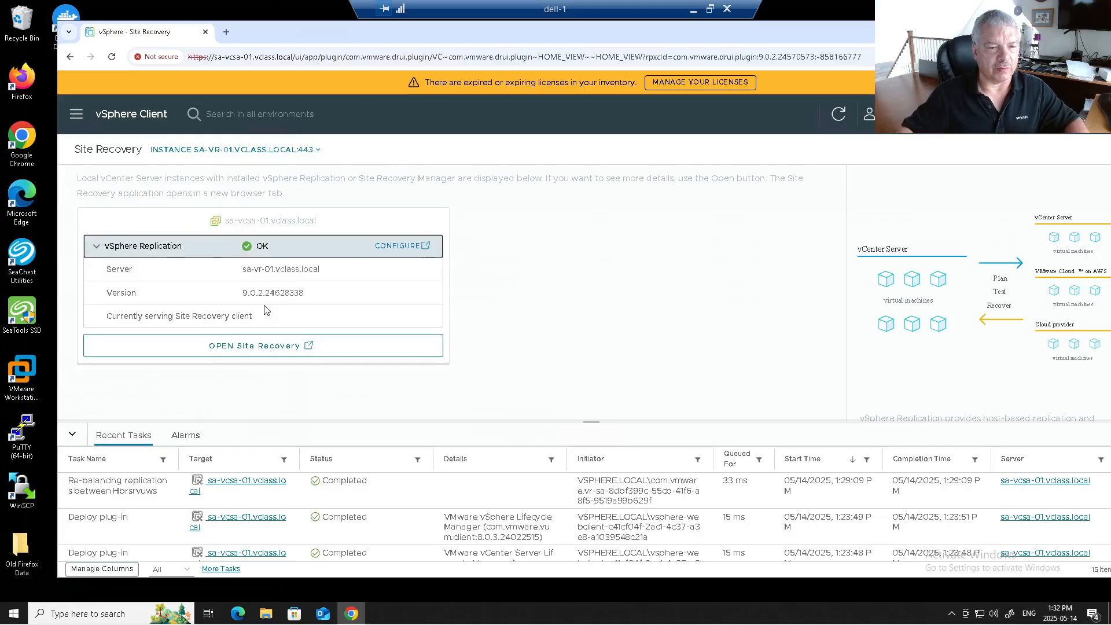
left_click(260, 345)
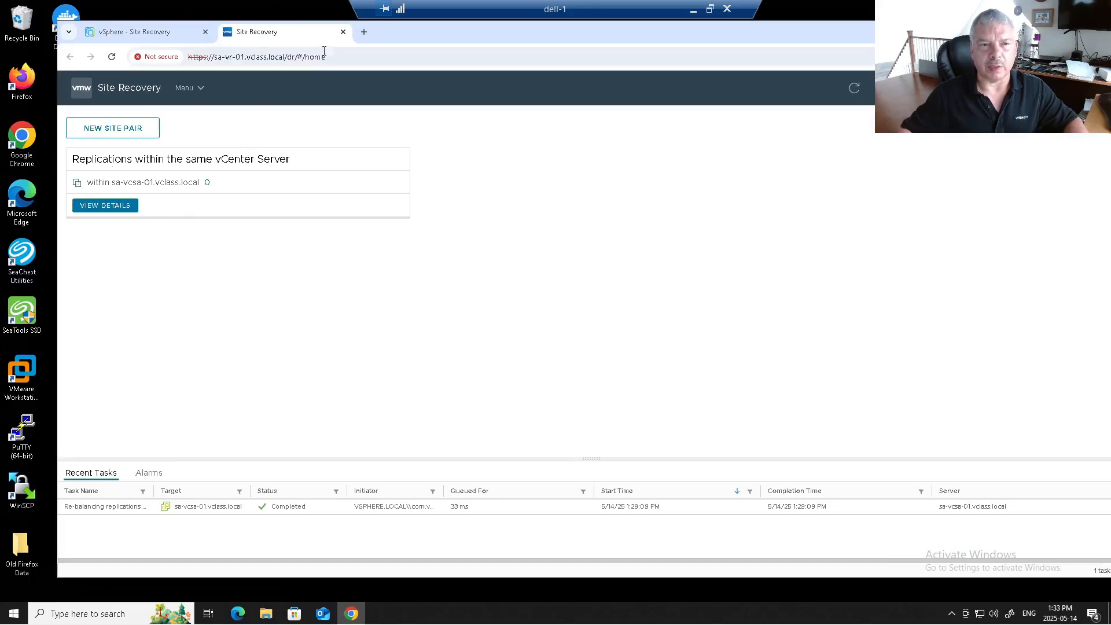
left_click(342, 32)
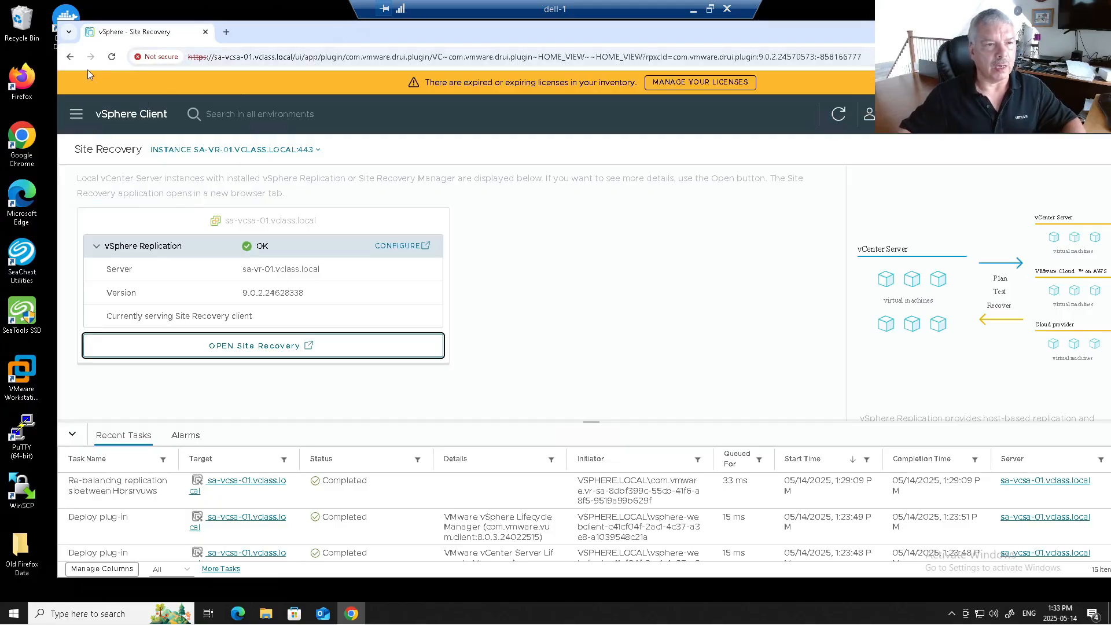
left_click(73, 116)
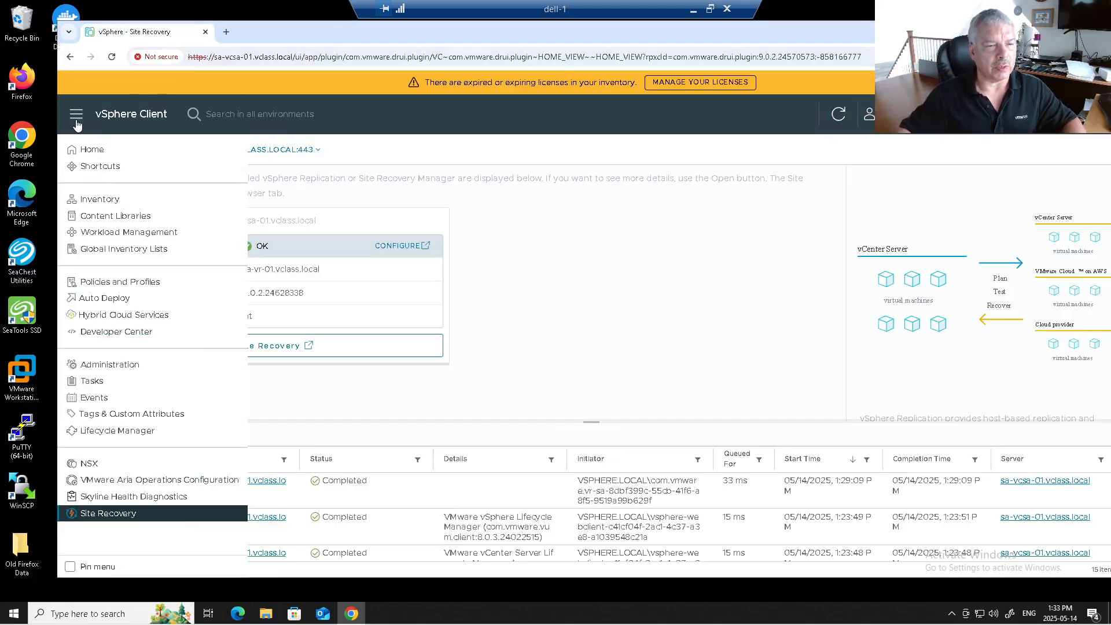
left_click(84, 199)
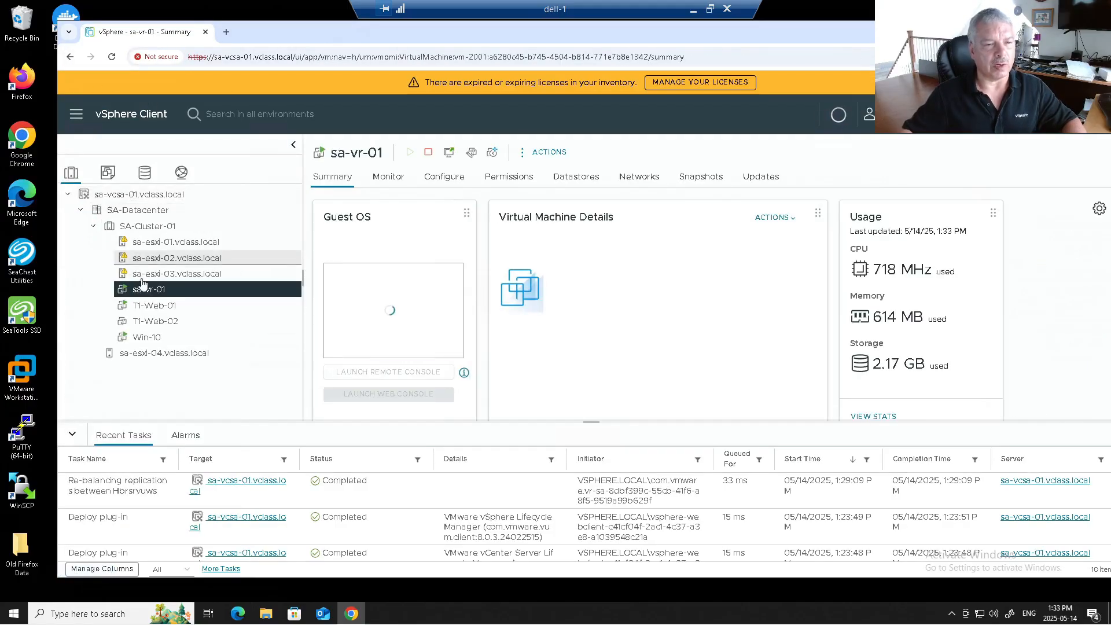
Step: Start Site Recovery > Configure Replication for T1-Web-01, cancel the wizard, and close the Site Recovery tab
left_click(161, 312)
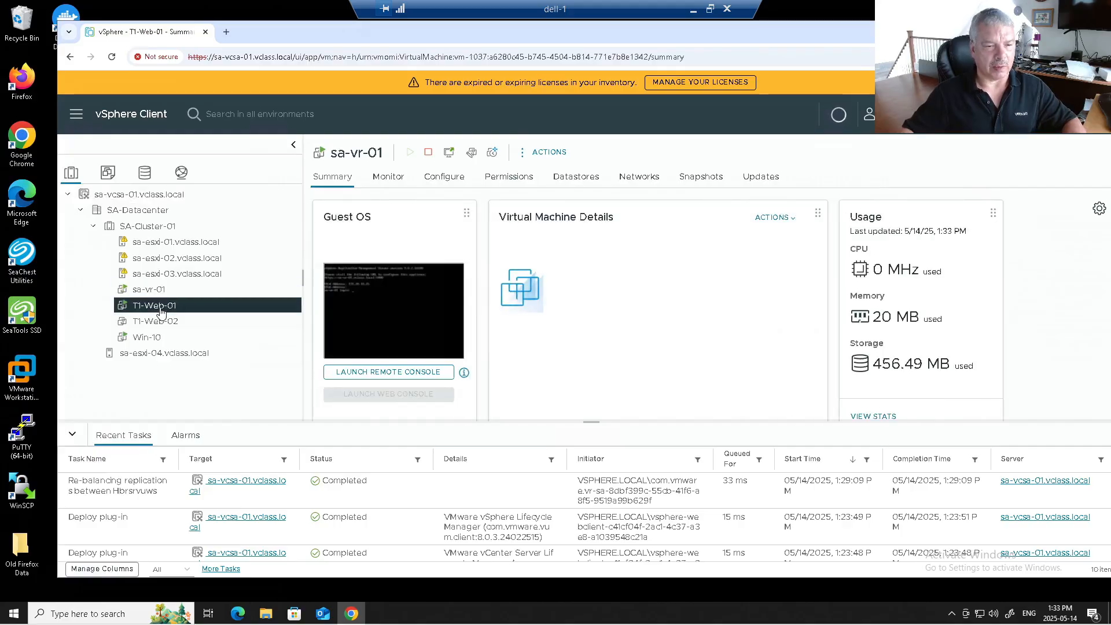
right_click(157, 312)
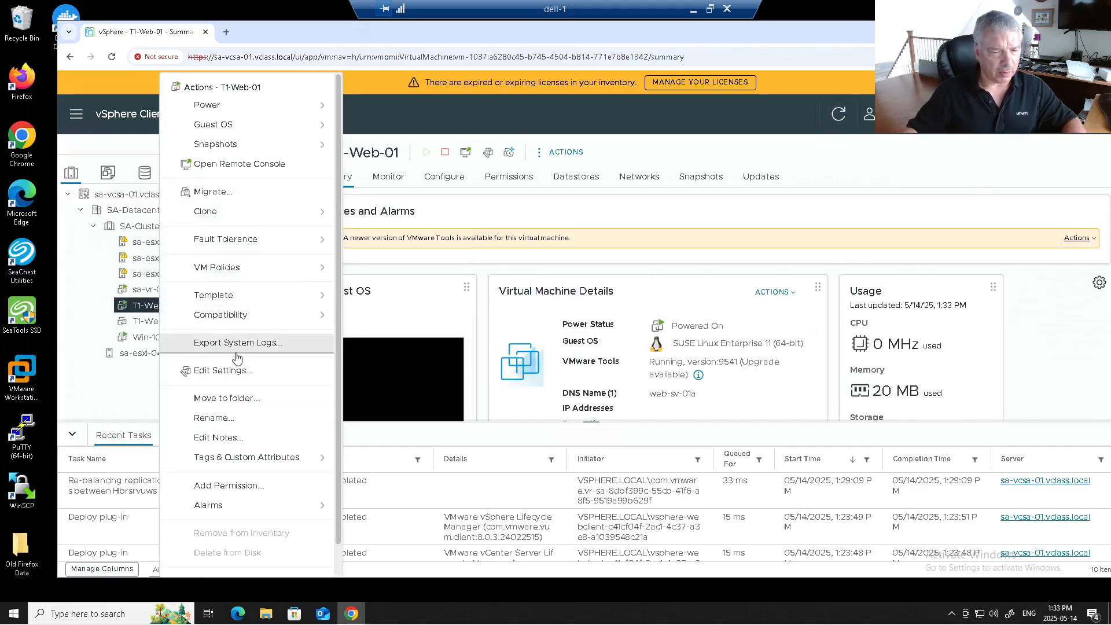
scroll(276, 405, "down", 1)
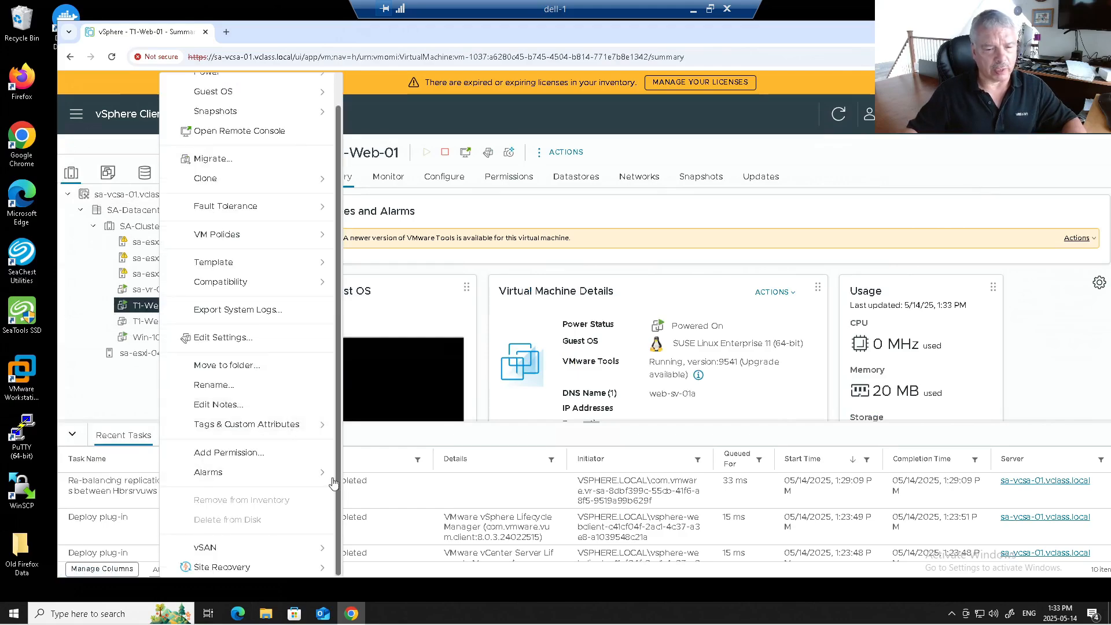
mouse_move(302, 575)
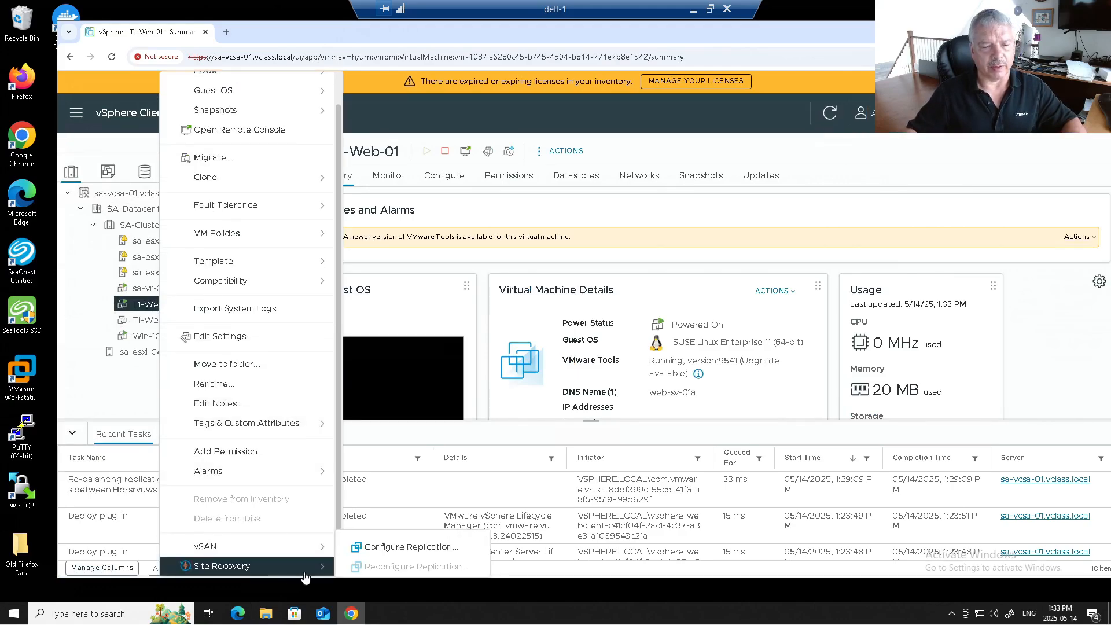
left_click(393, 549)
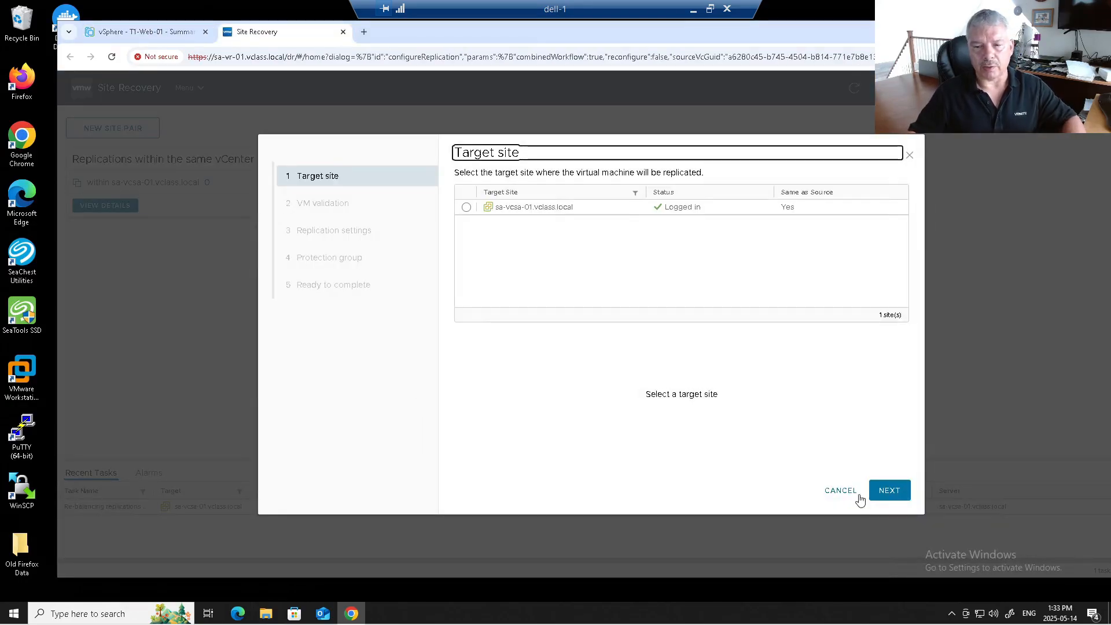
left_click(827, 491)
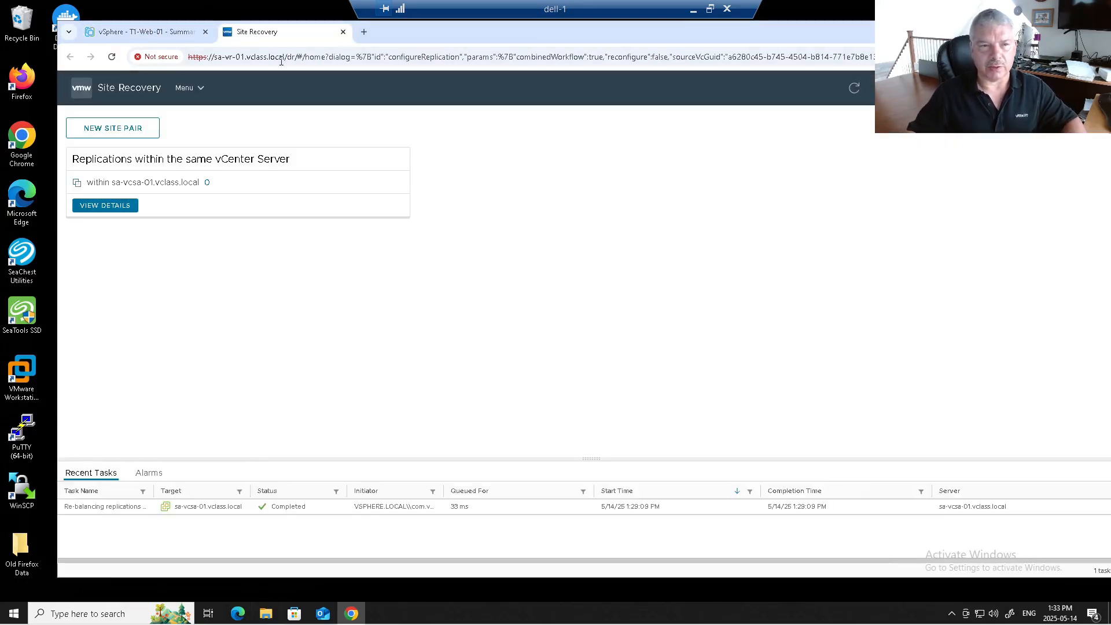
left_click(343, 32)
Step: In Firefox, load sa-vcsa-01.vclass.local after fixing the address typo and reach the vSphere login page
double_click(21, 82)
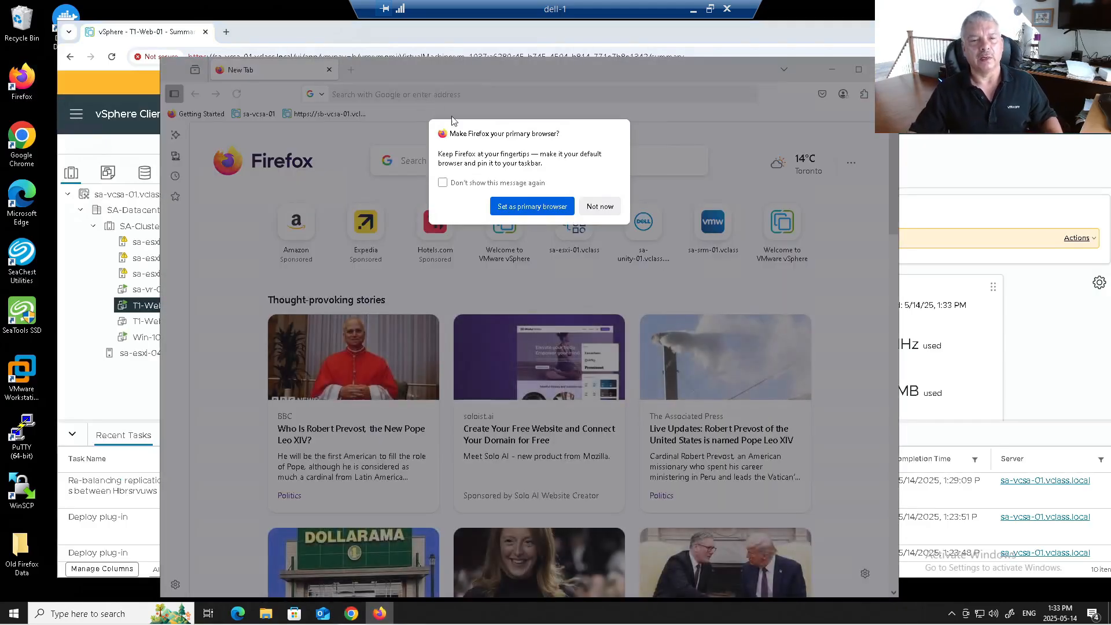
left_click(600, 206)
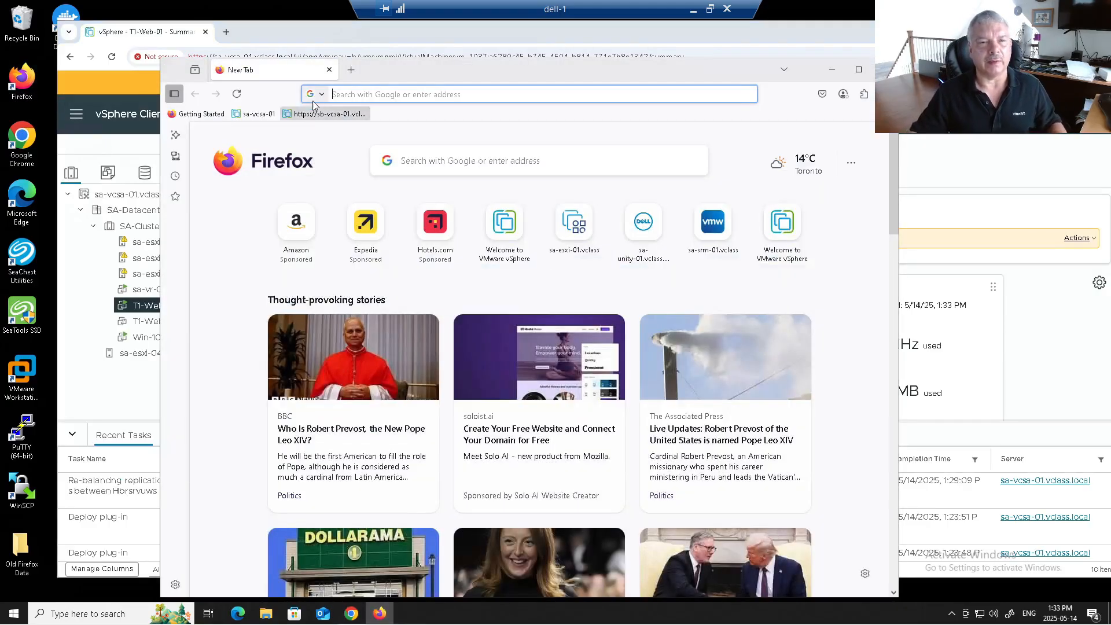
left_click(371, 93)
type("sa-vc")
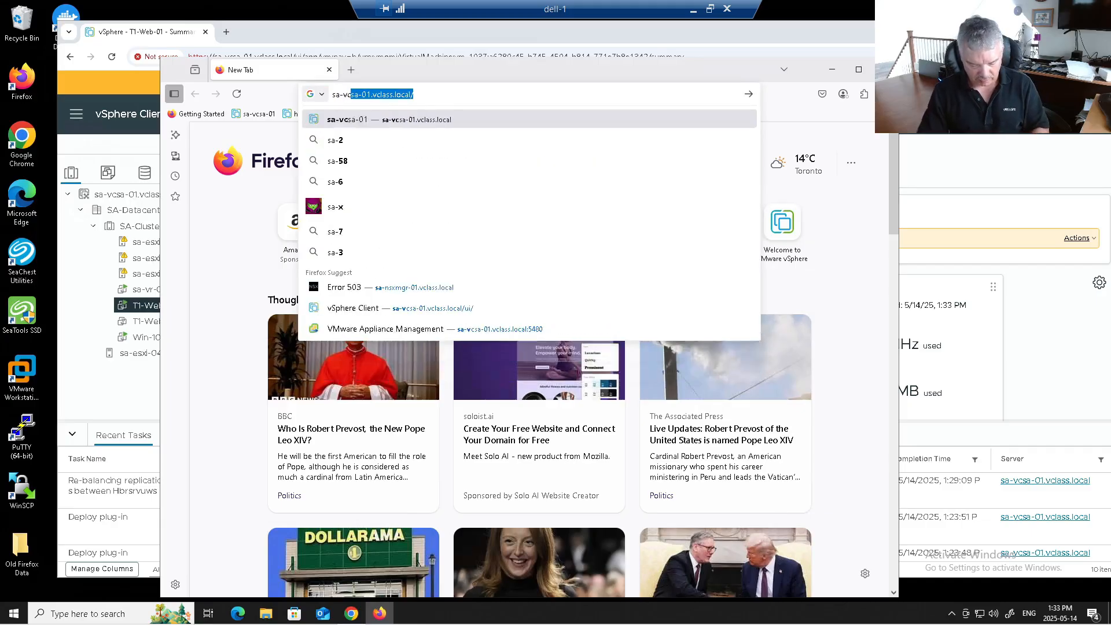
type("-sa-01.vclass.local")
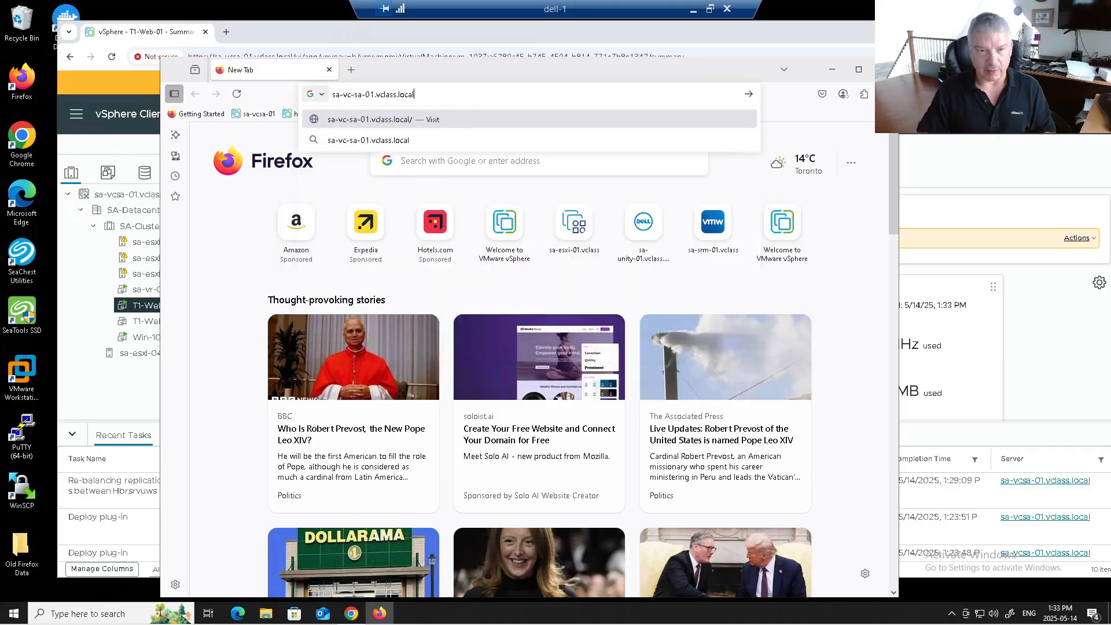
key("Return")
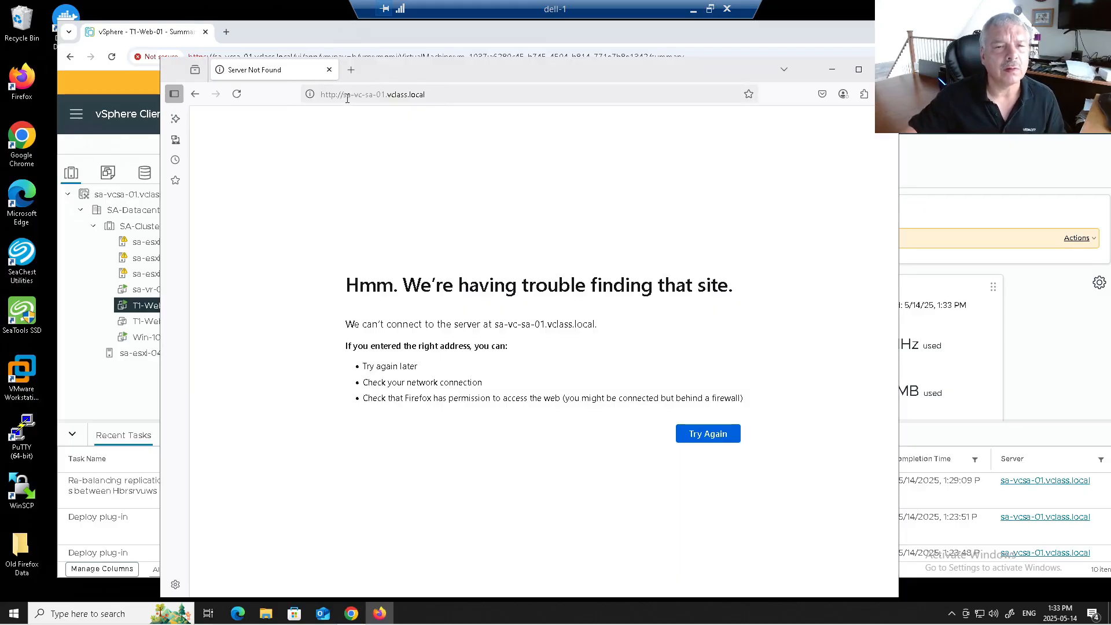
left_click(366, 95)
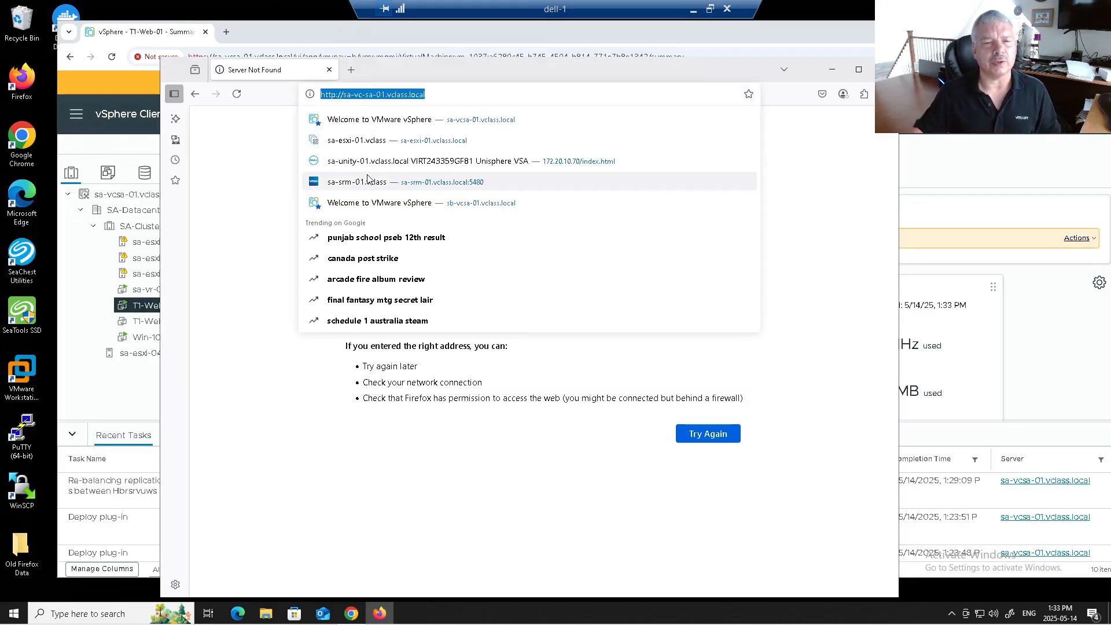
left_click(362, 98)
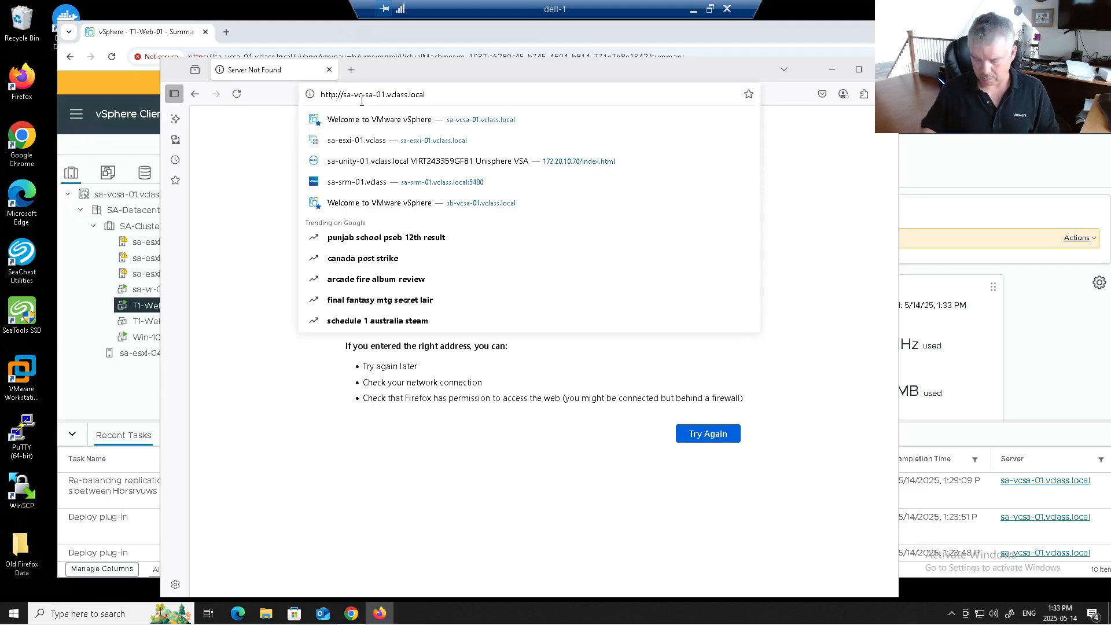
key("Delete")
key("Return")
left_click(268, 173)
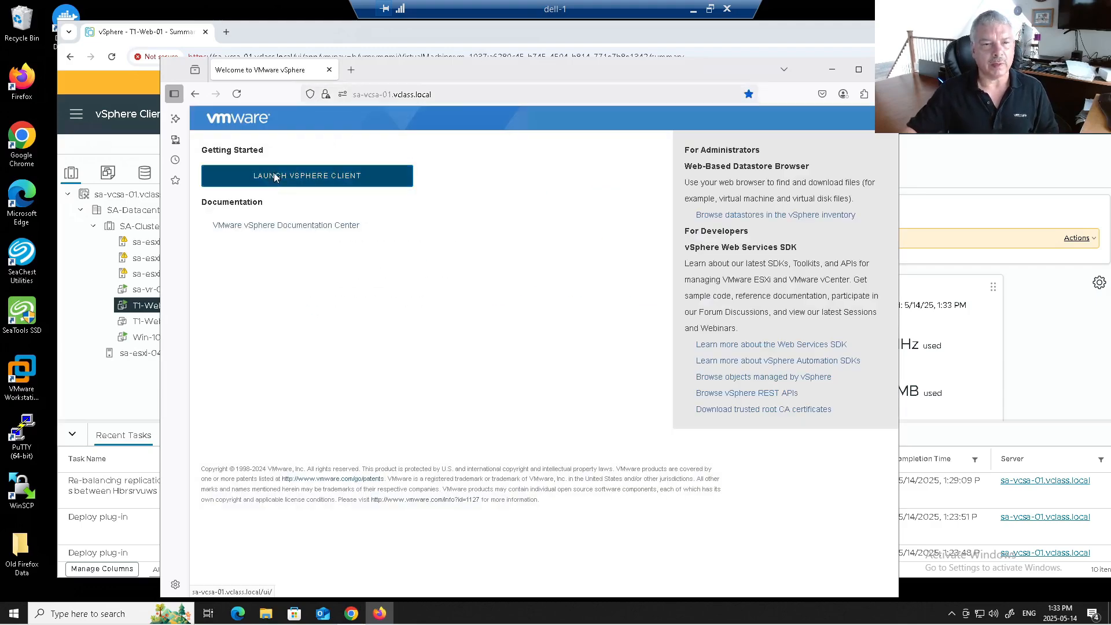
Step: Enter the administrator username and fill in the saved login credentials
left_click(264, 324)
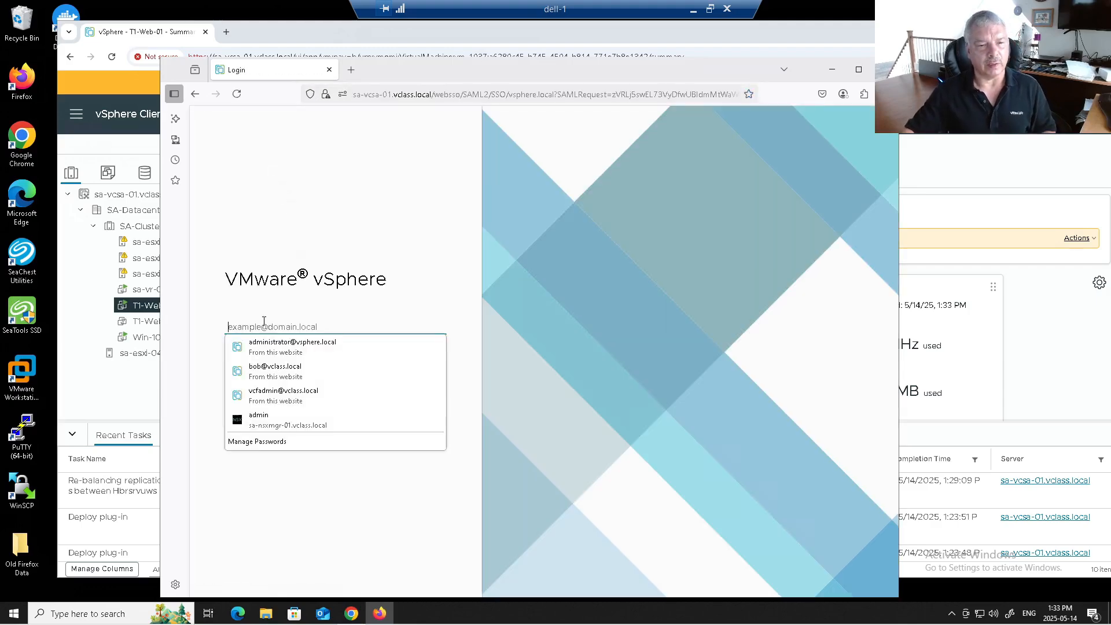
type("administrator@Vsphere")
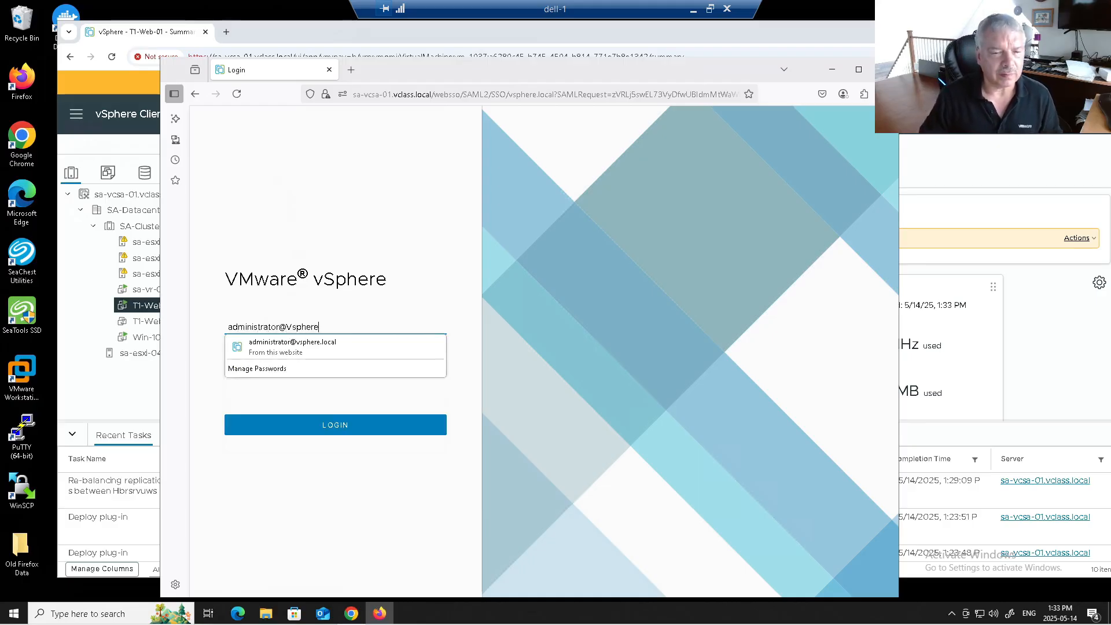
key("BackSpace")
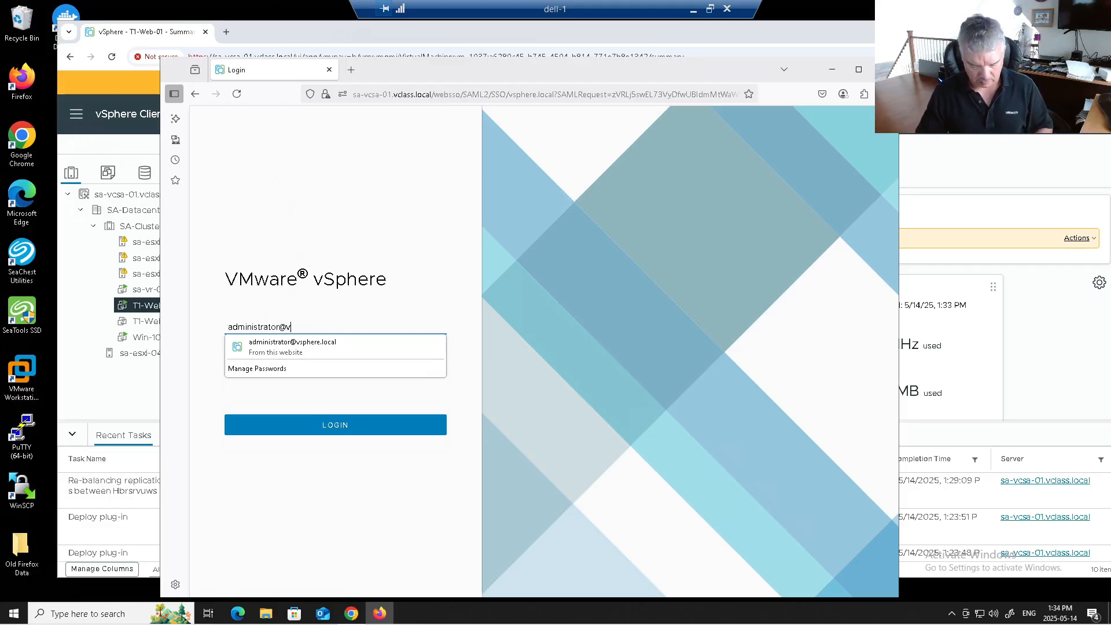
type("pshere.local")
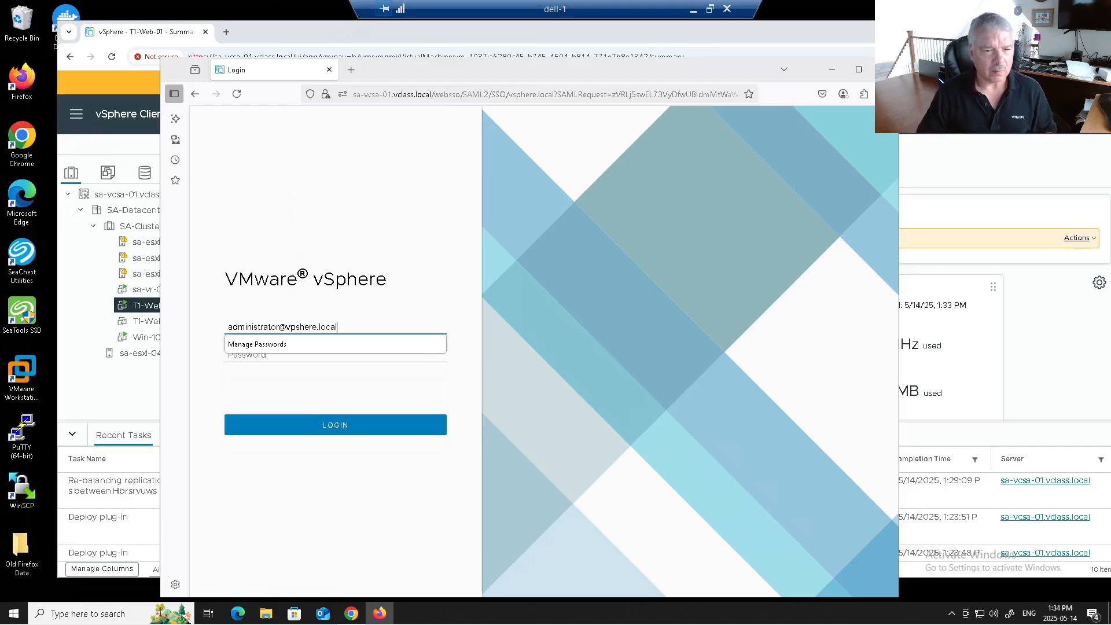
key("BackSpace")
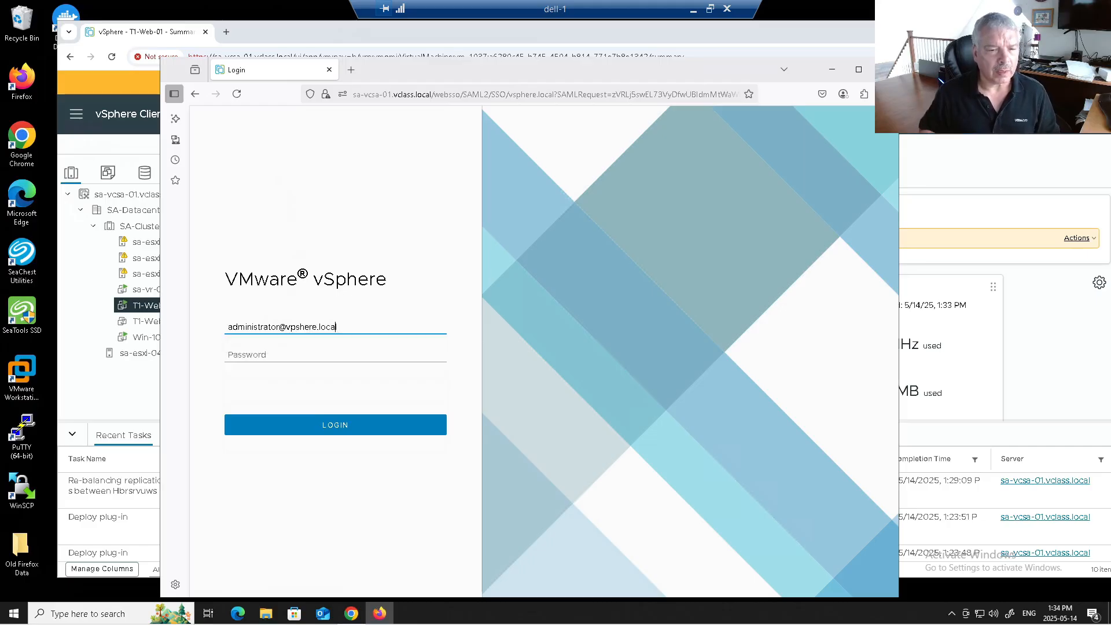
type("sp")
key("Delete")
key("Delete")
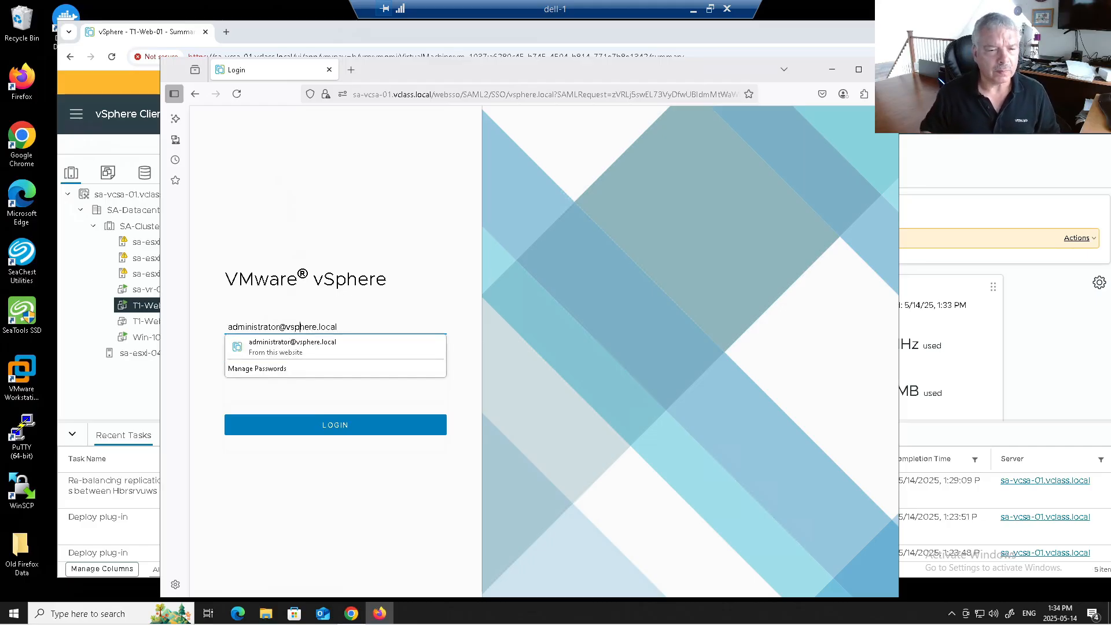
left_click(268, 346)
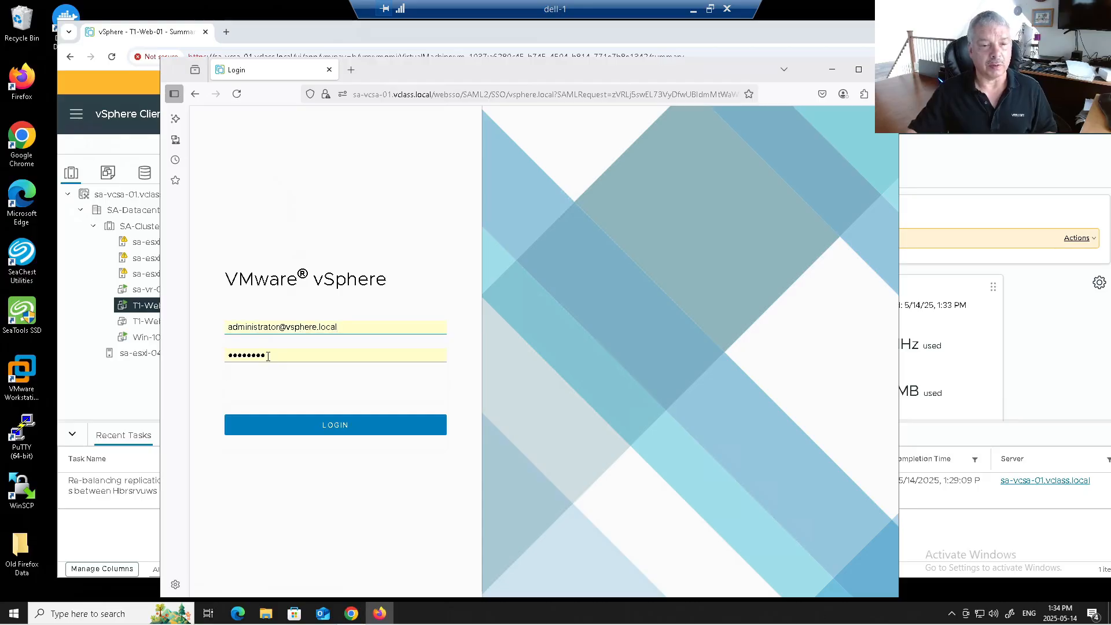
Step: Sign in to vSphere Client and launch Configure Replication for T1-Web-01 from Site Recovery
left_click(307, 426)
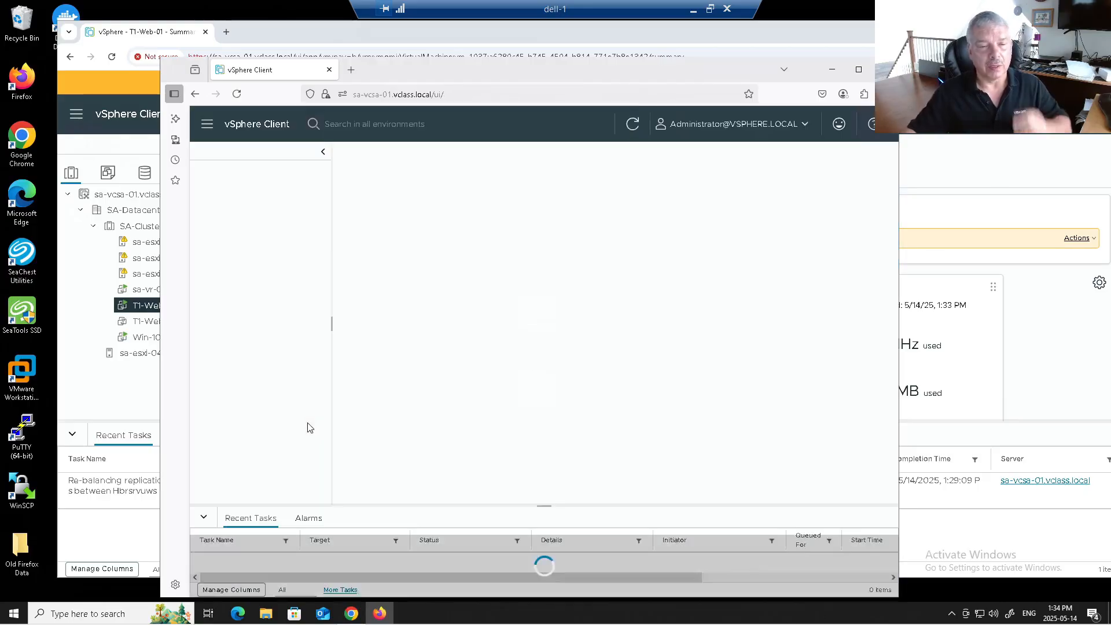
left_click(206, 125)
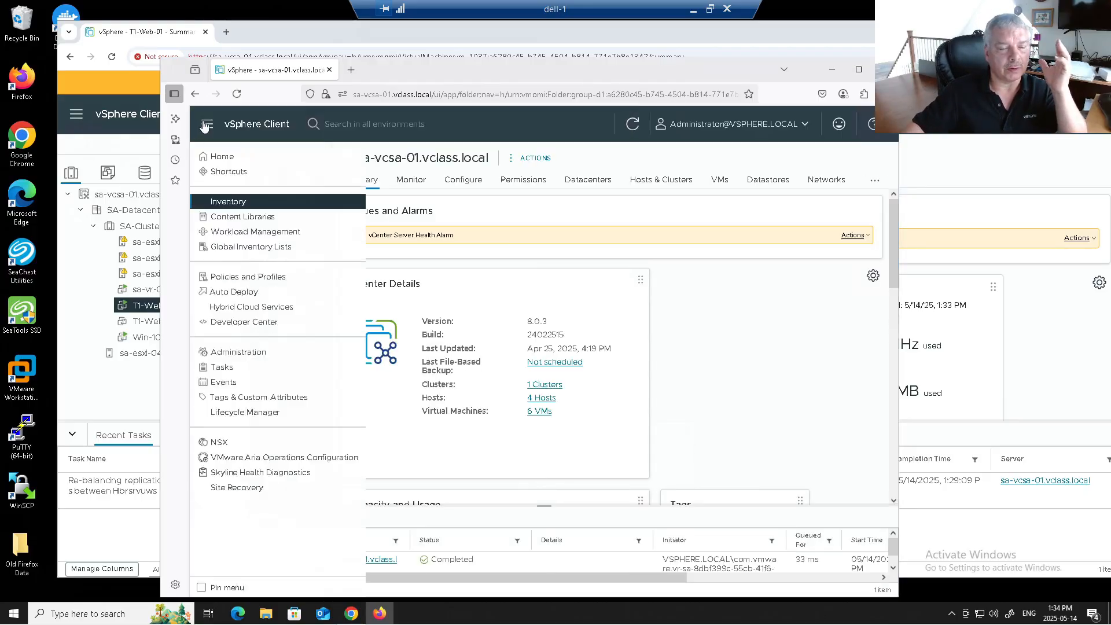
left_click(396, 288)
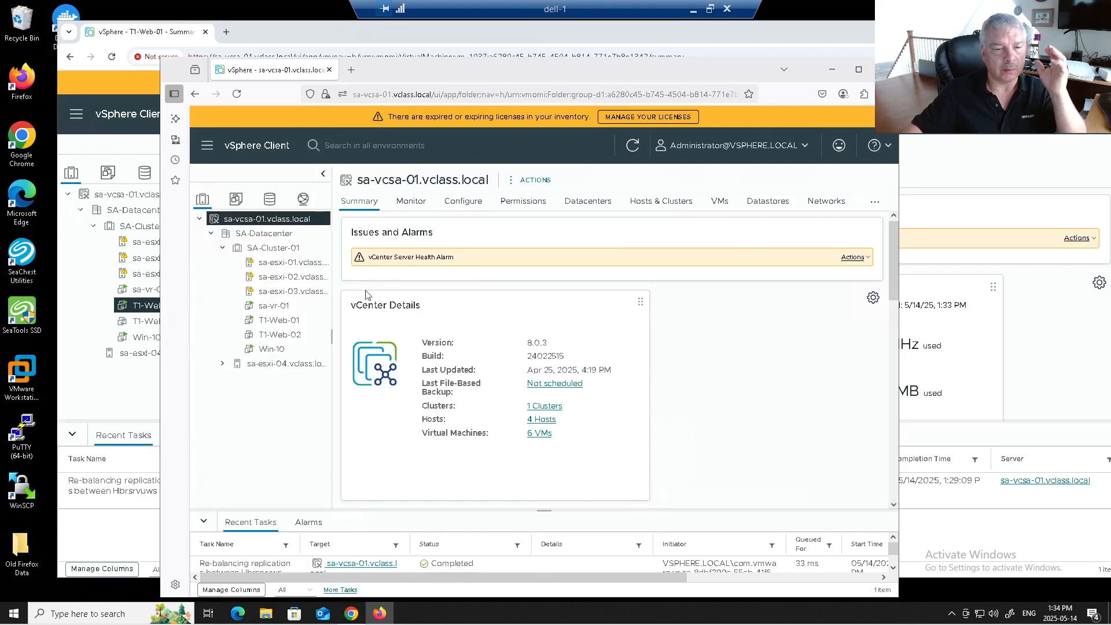
right_click(275, 327)
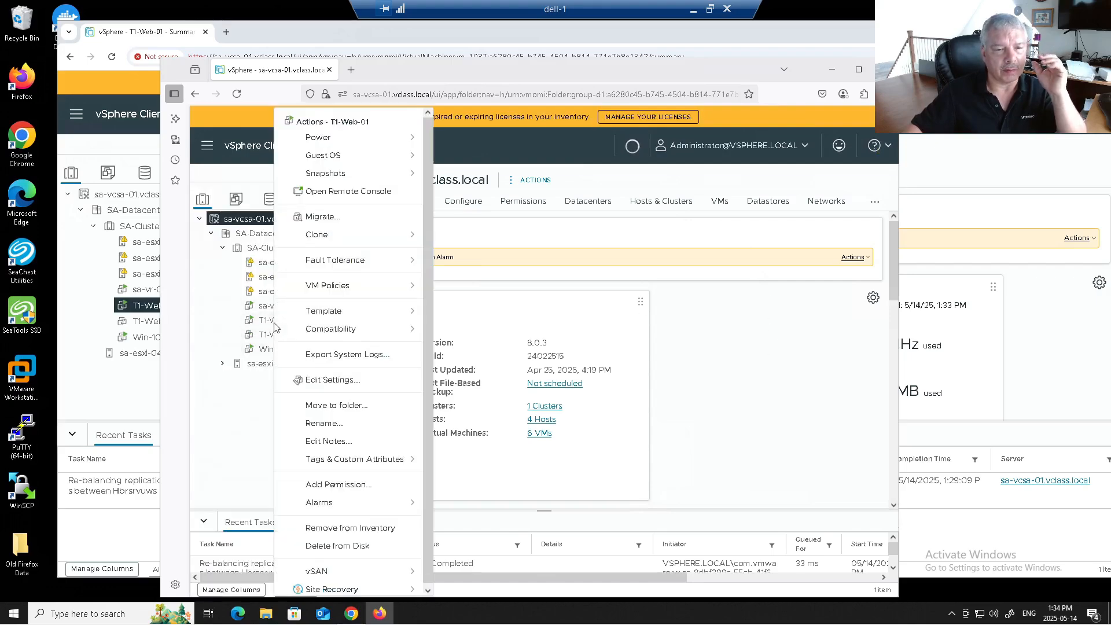
mouse_move(364, 591)
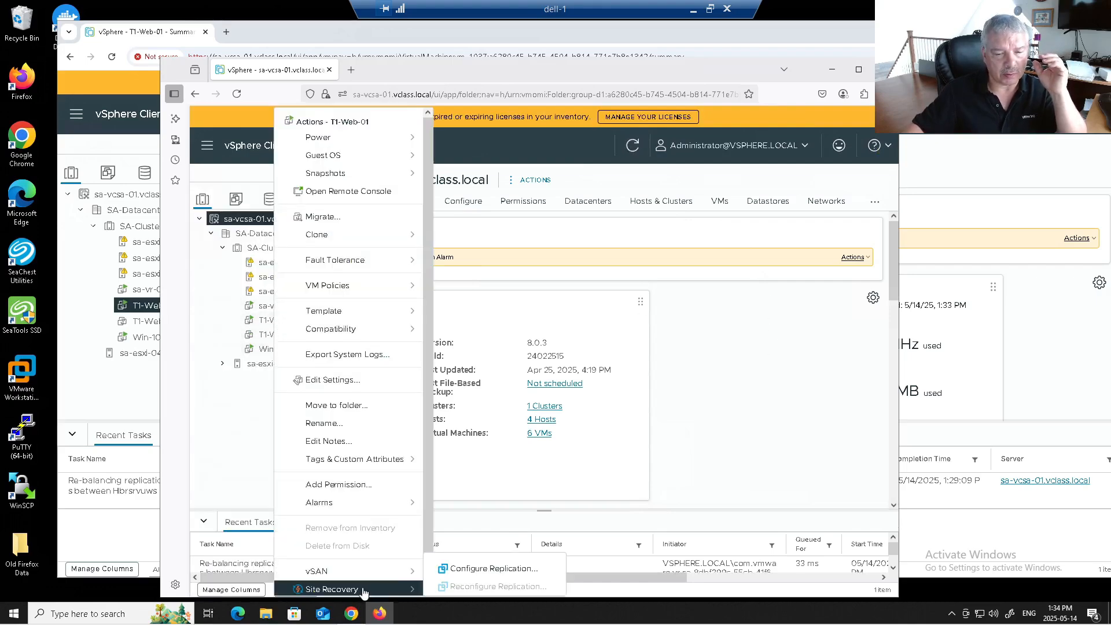
left_click(472, 571)
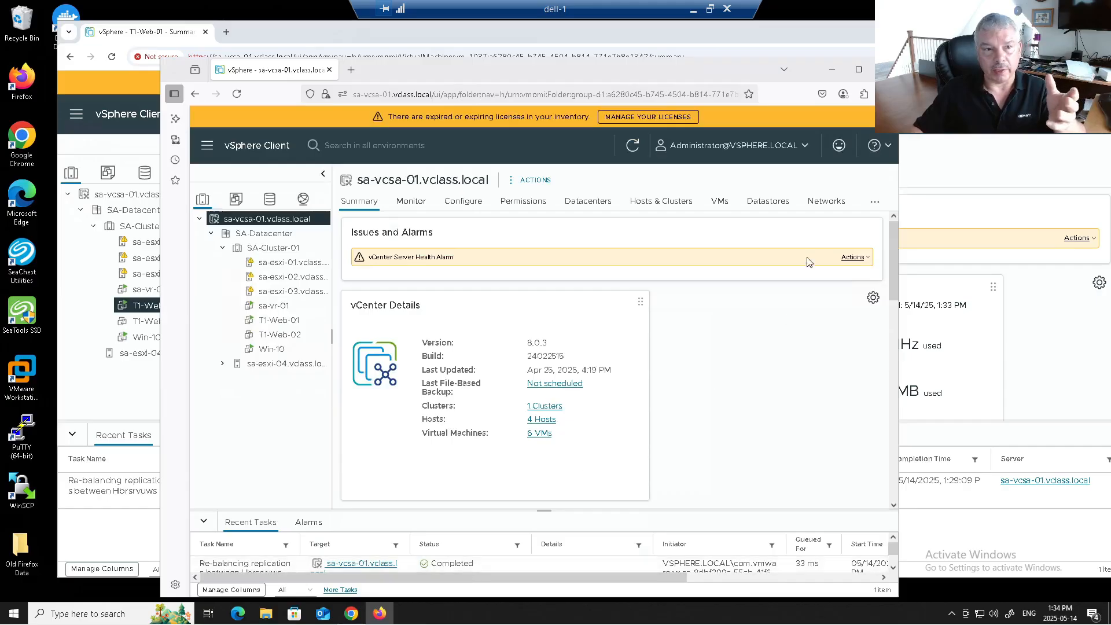
Step: Maximize Firefox and search its Settings for 'popup'
left_click(864, 68)
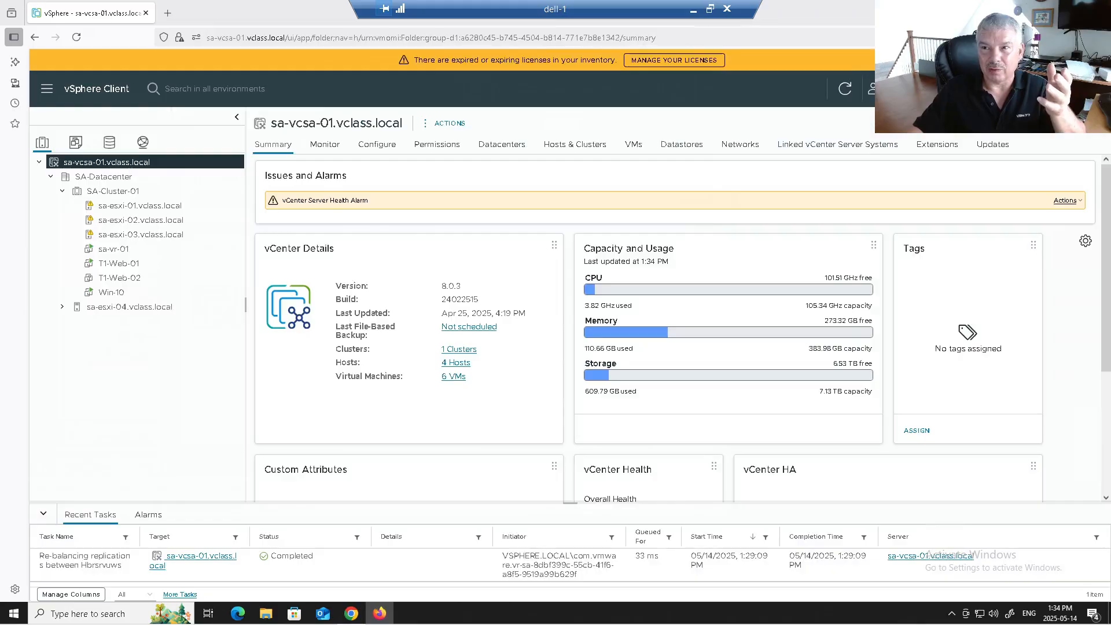
left_click(1096, 37)
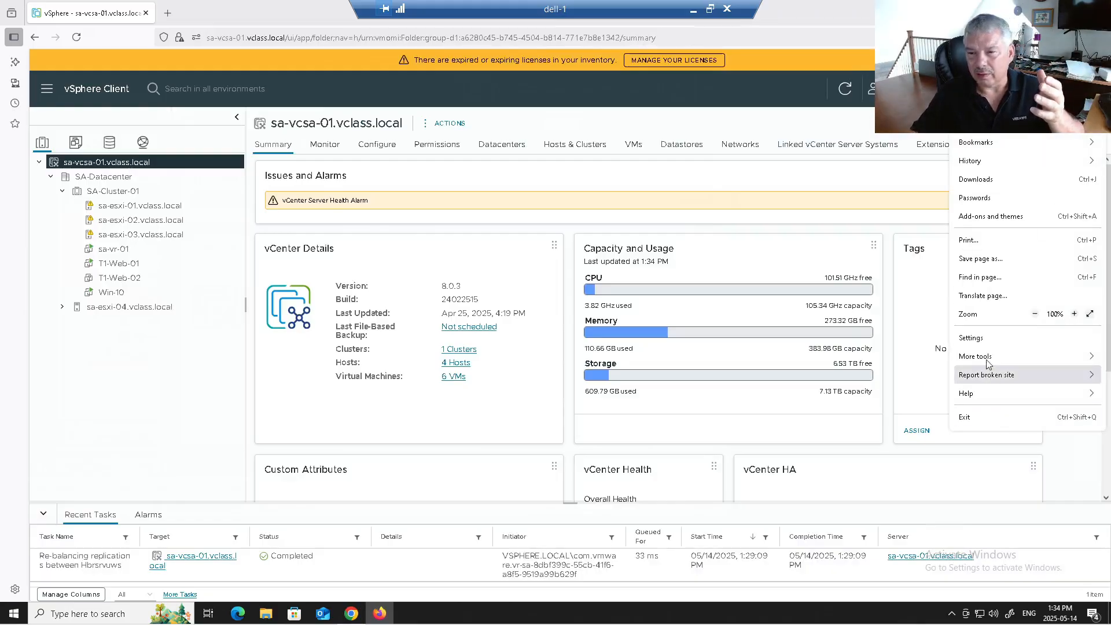
left_click(972, 338)
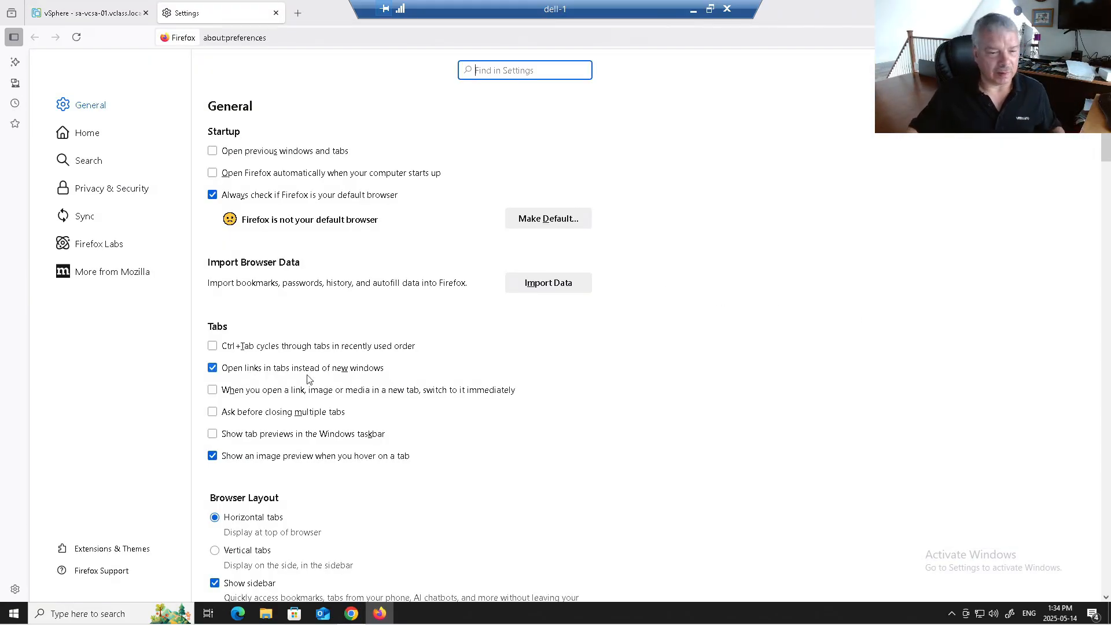
type("popup")
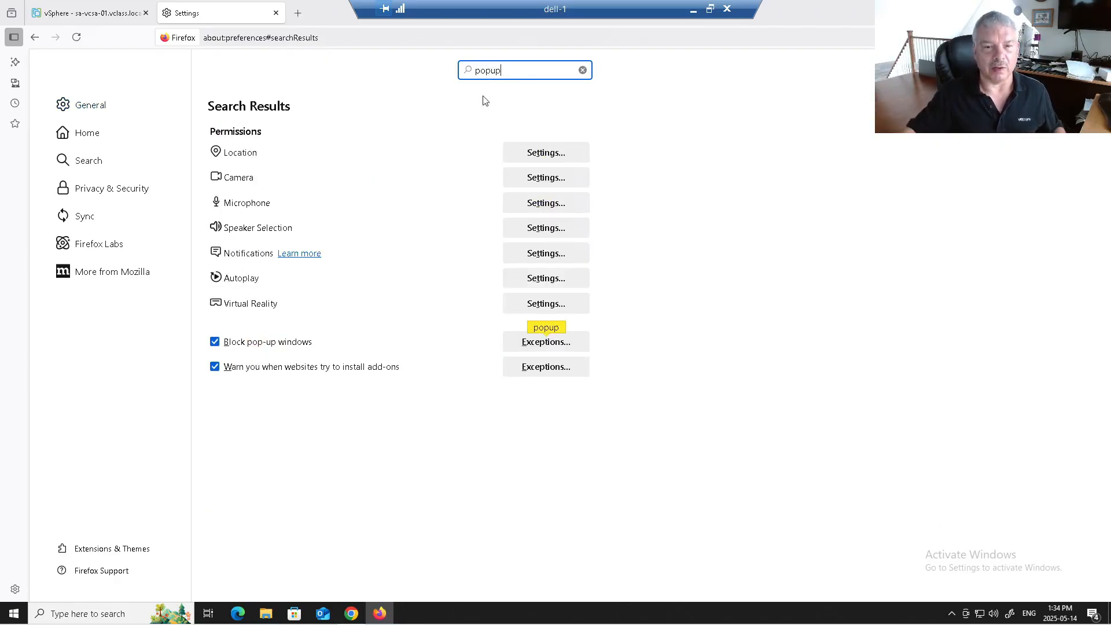
Step: Uncheck Block pop-up windows in Firefox and close the Settings tab
left_click(237, 344)
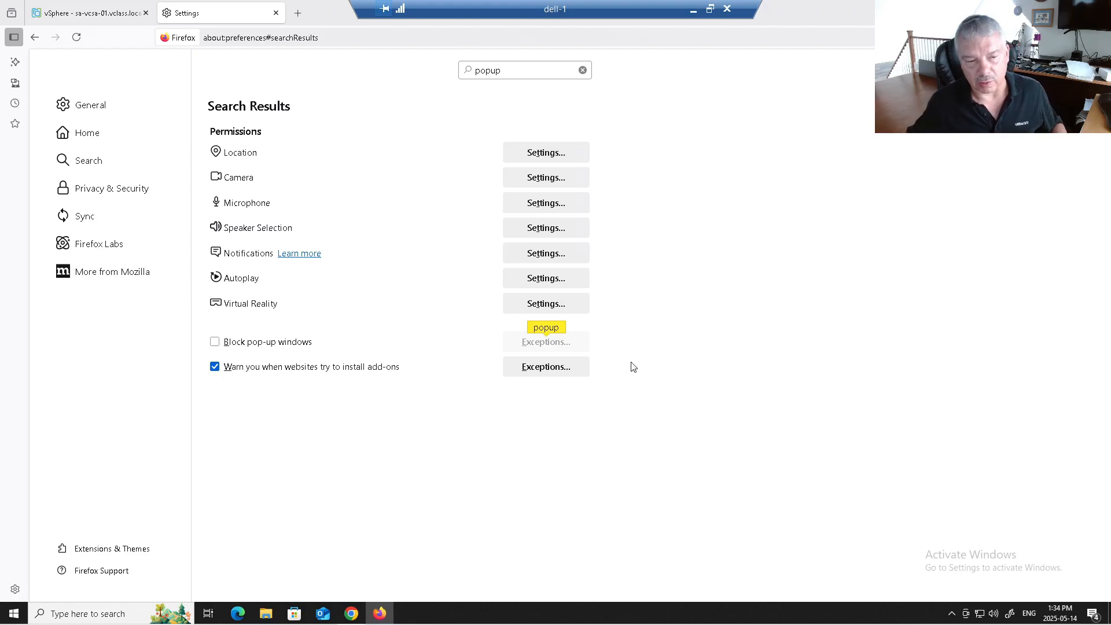
left_click(1096, 37)
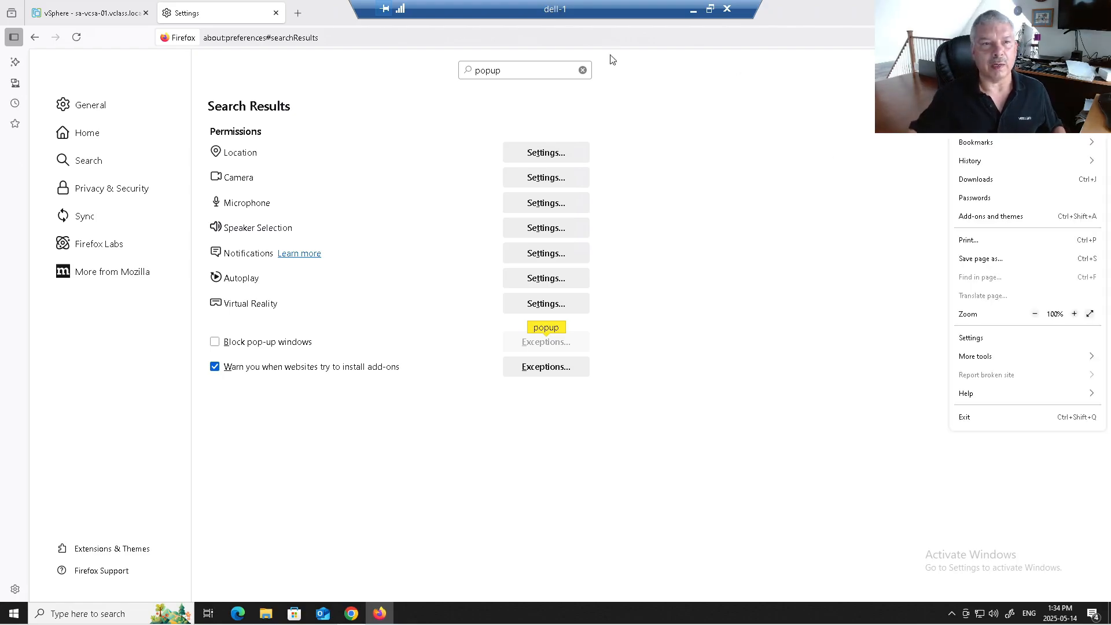
left_click(276, 12)
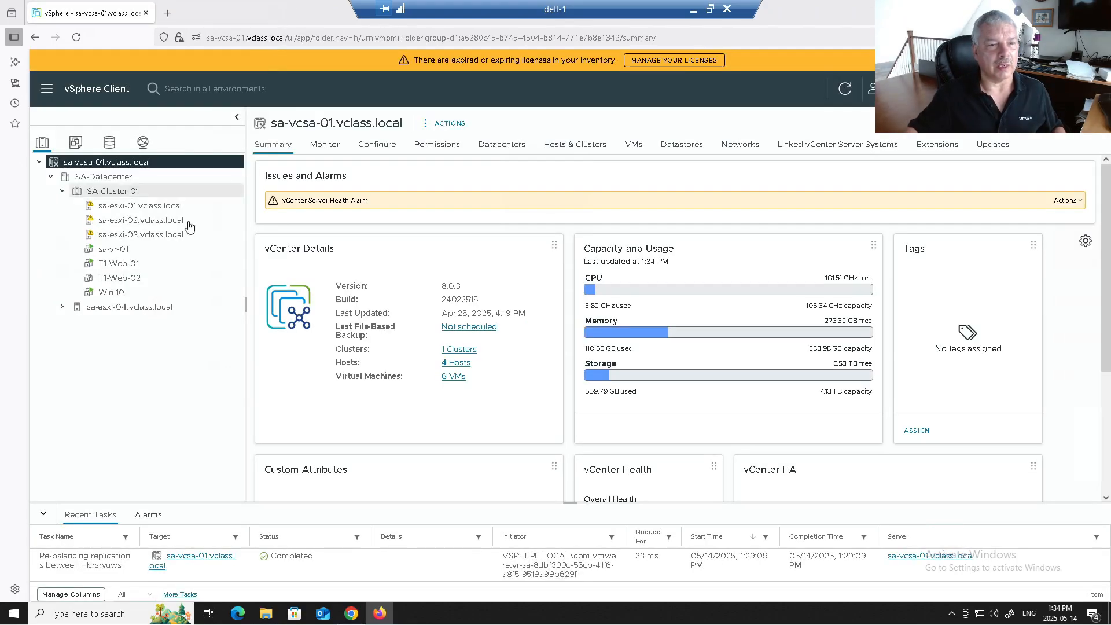
Step: Launch Configure Replication for T1-Web-01 and accept the Site Recovery certificate risk
right_click(123, 264)
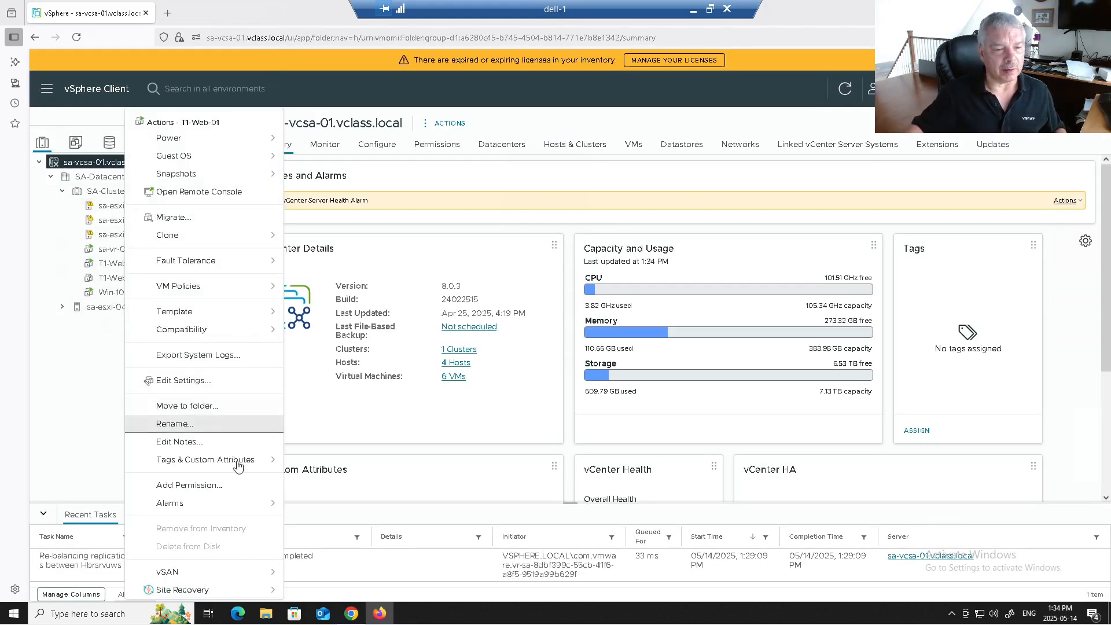
mouse_move(231, 590)
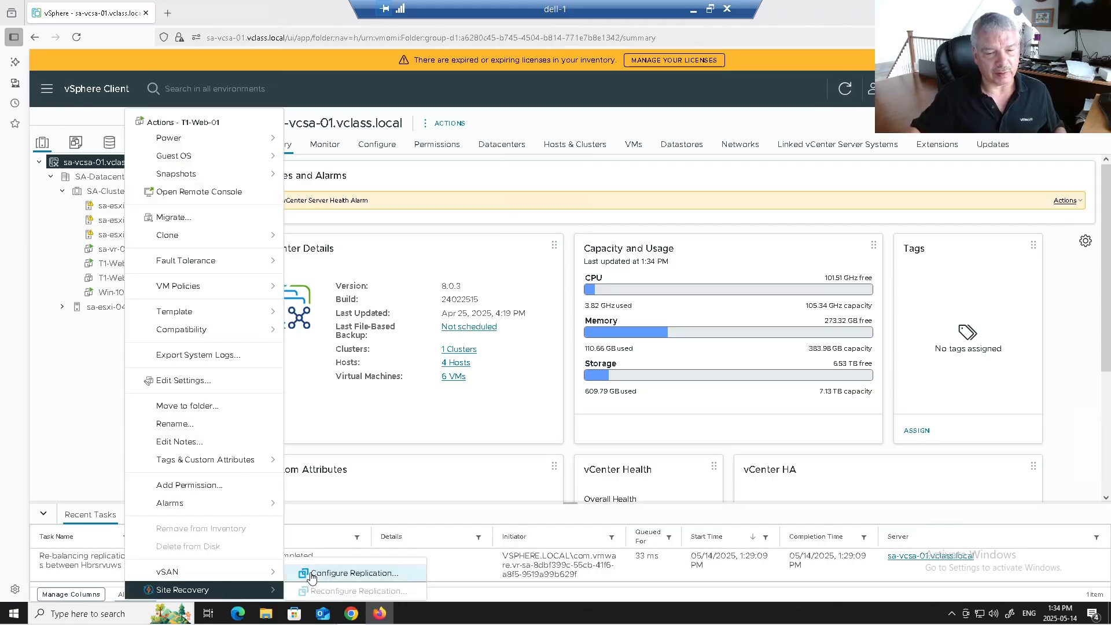
left_click(311, 571)
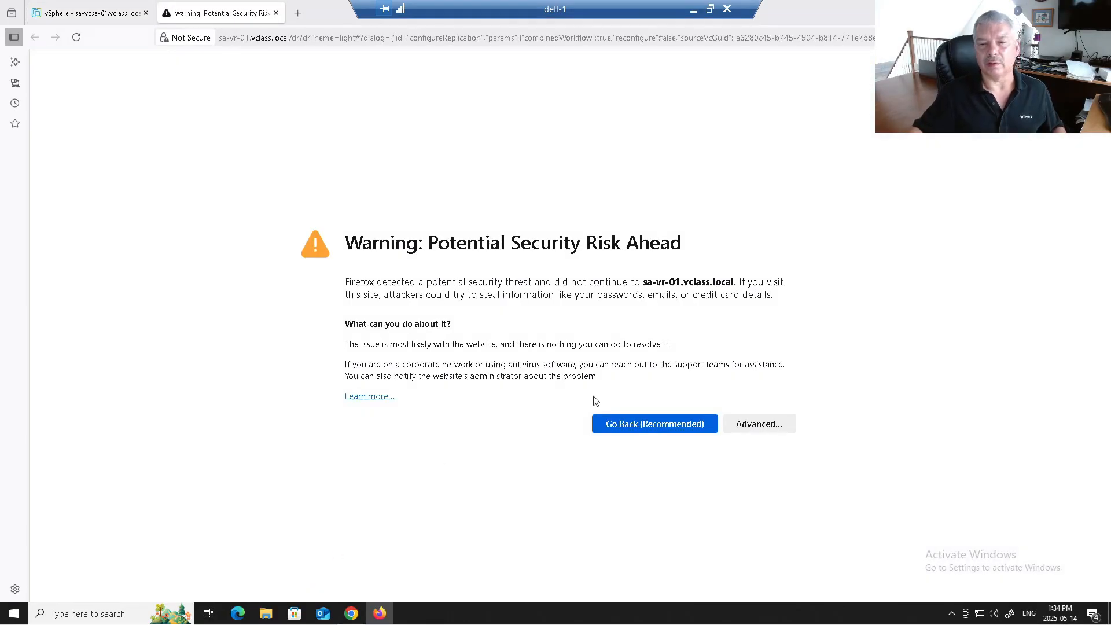
left_click(747, 427)
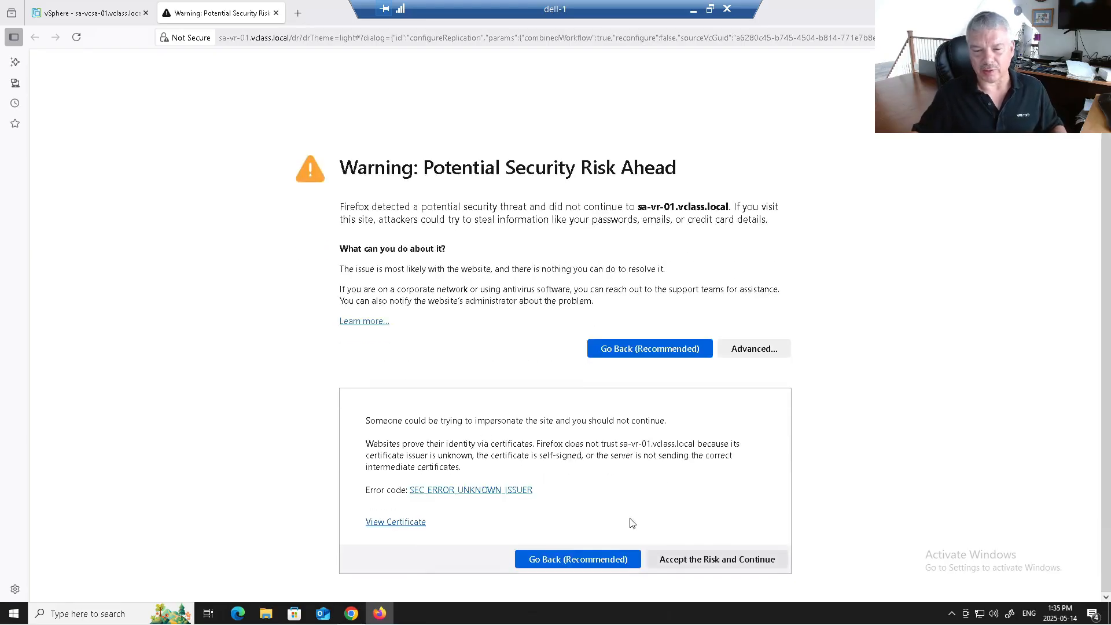
left_click(679, 559)
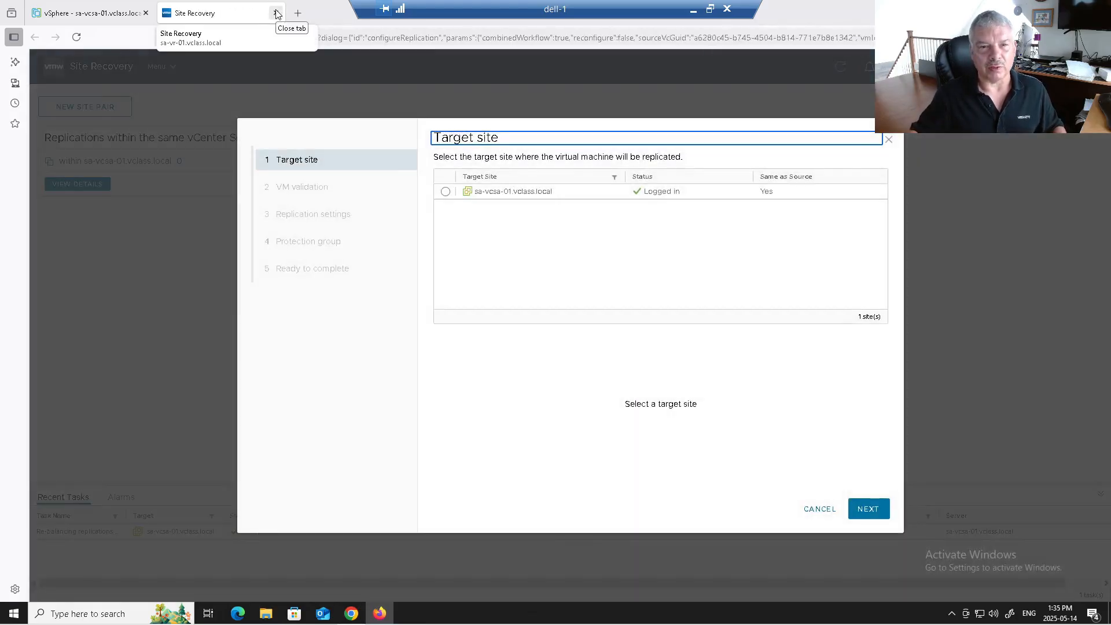
left_click(276, 12)
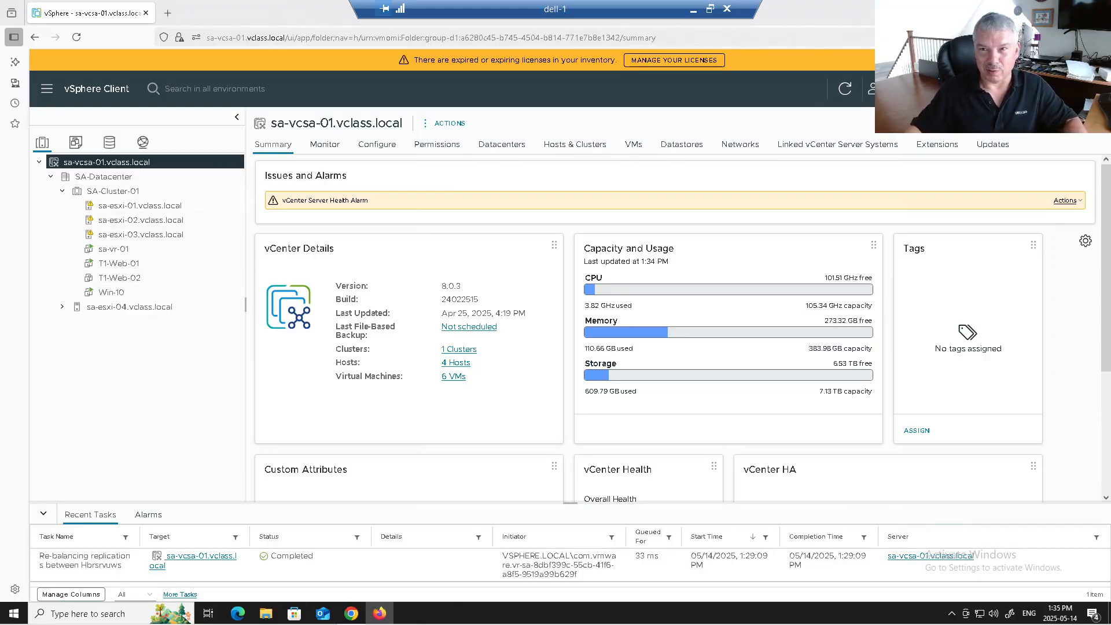
Step: Relaunch Configure Replication for T1-Web-01 and choose sa-vcsa-01.vclass.local as target site
left_click(148, 265)
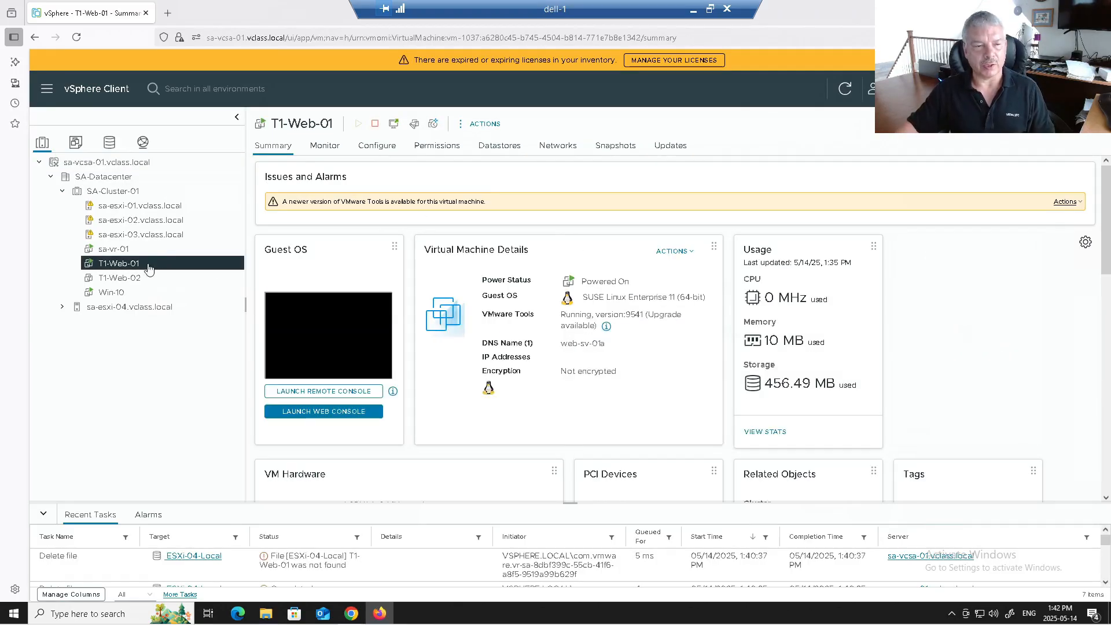
right_click(148, 265)
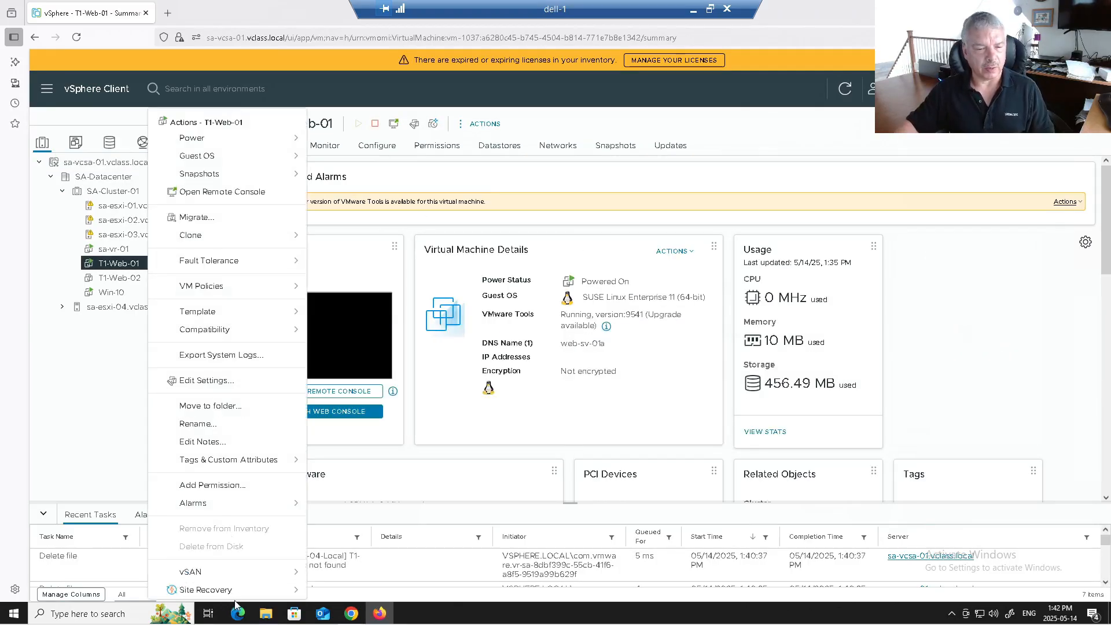
mouse_move(258, 594)
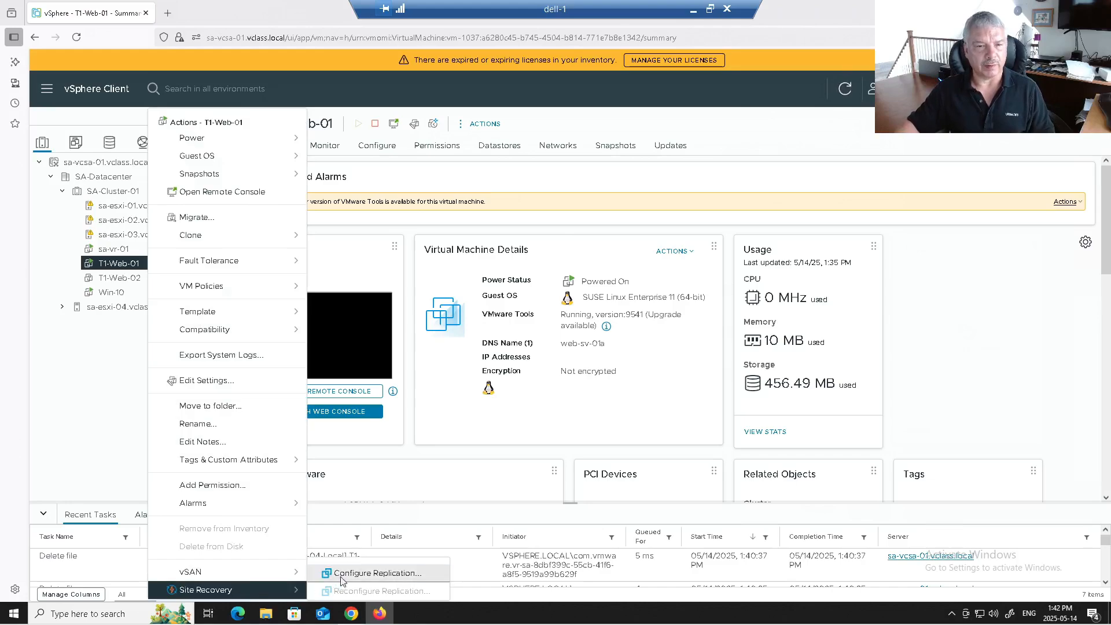
left_click(341, 574)
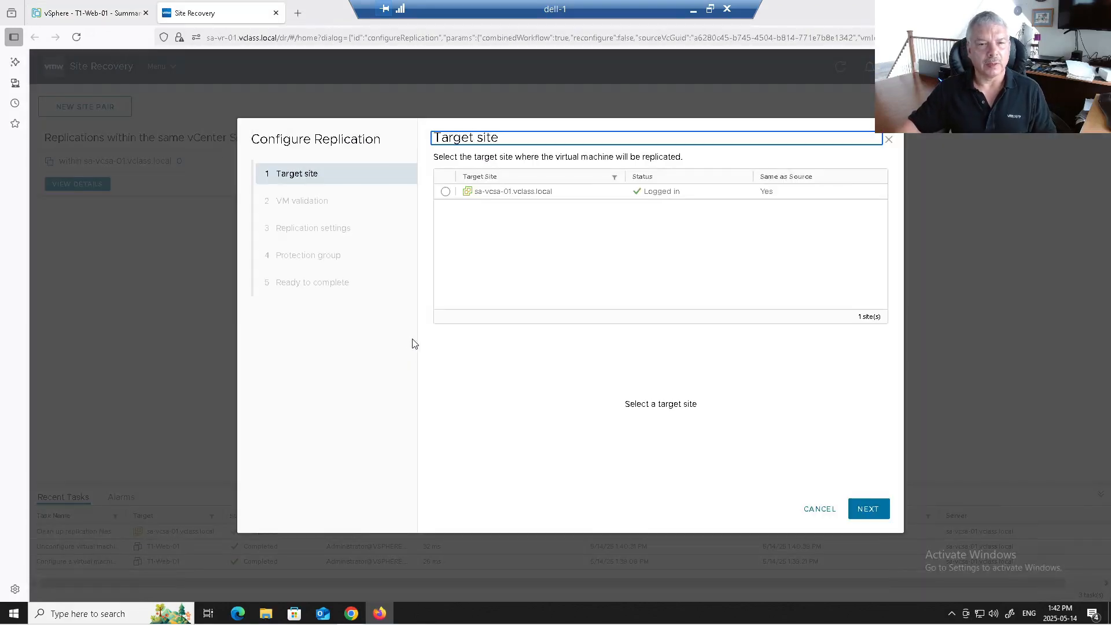
left_click(447, 192)
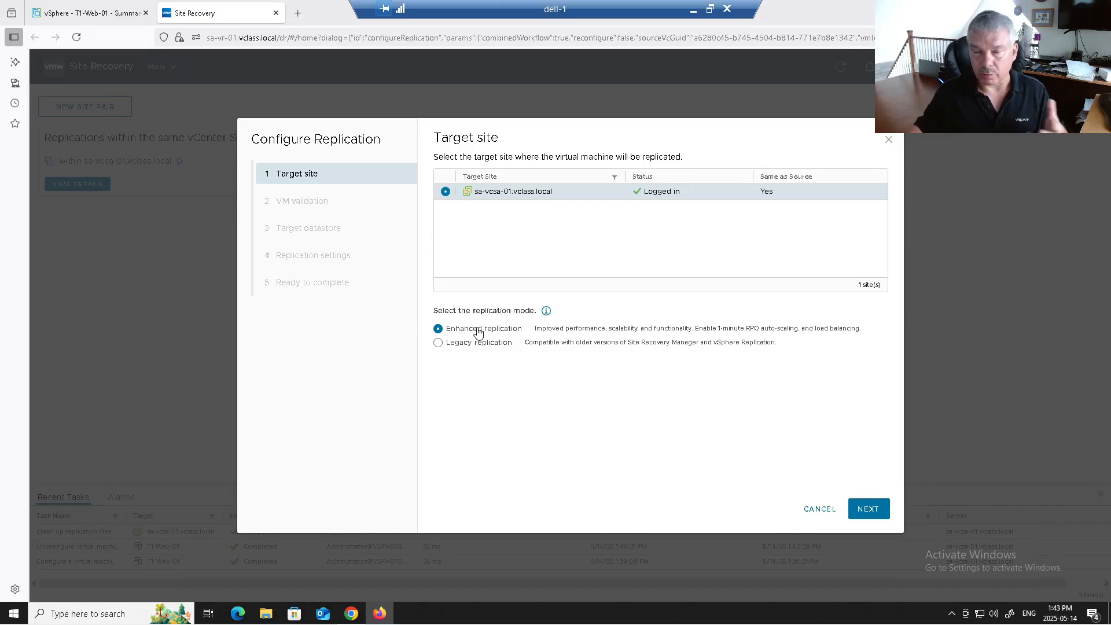
Step: Try Legacy replication with a manually selected server, revert to Enhanced, and advance to VM validation
left_click(459, 345)
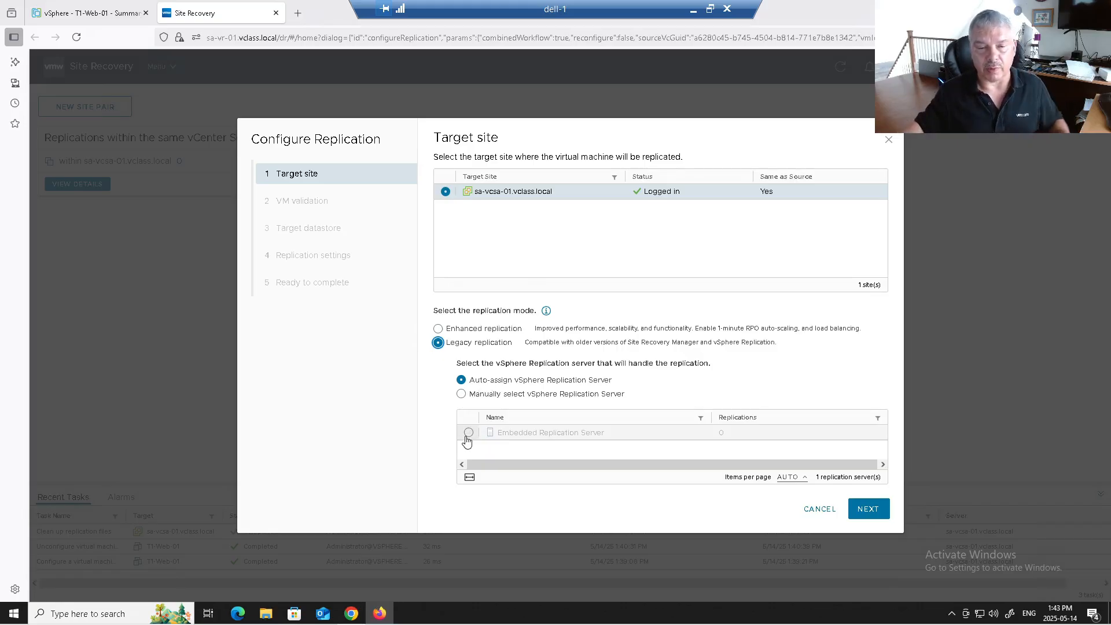
left_click(461, 395)
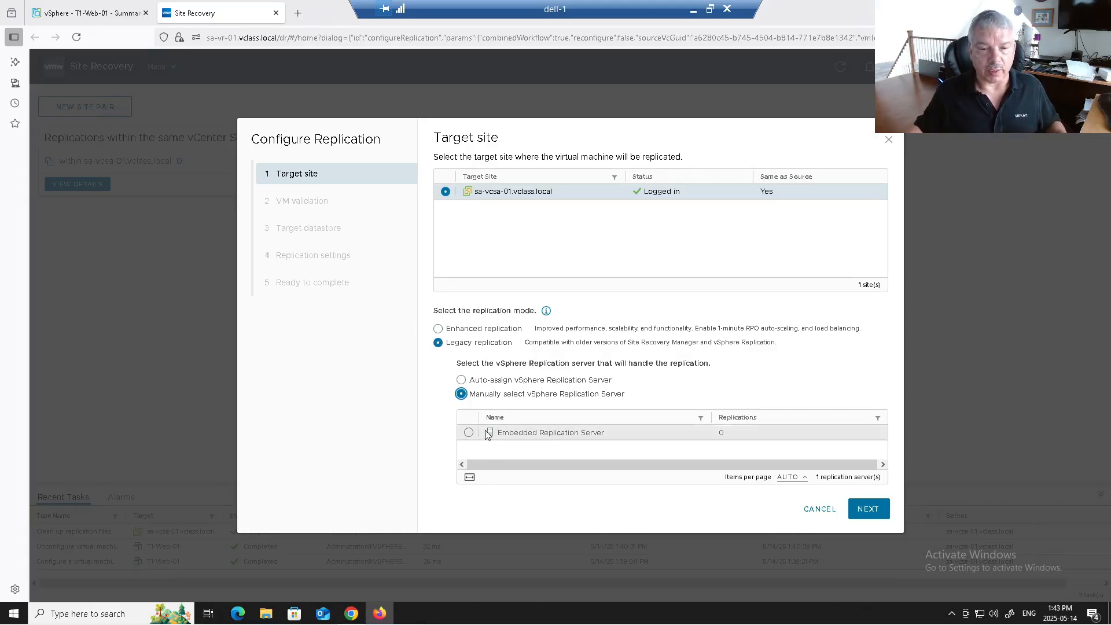
left_click(452, 332)
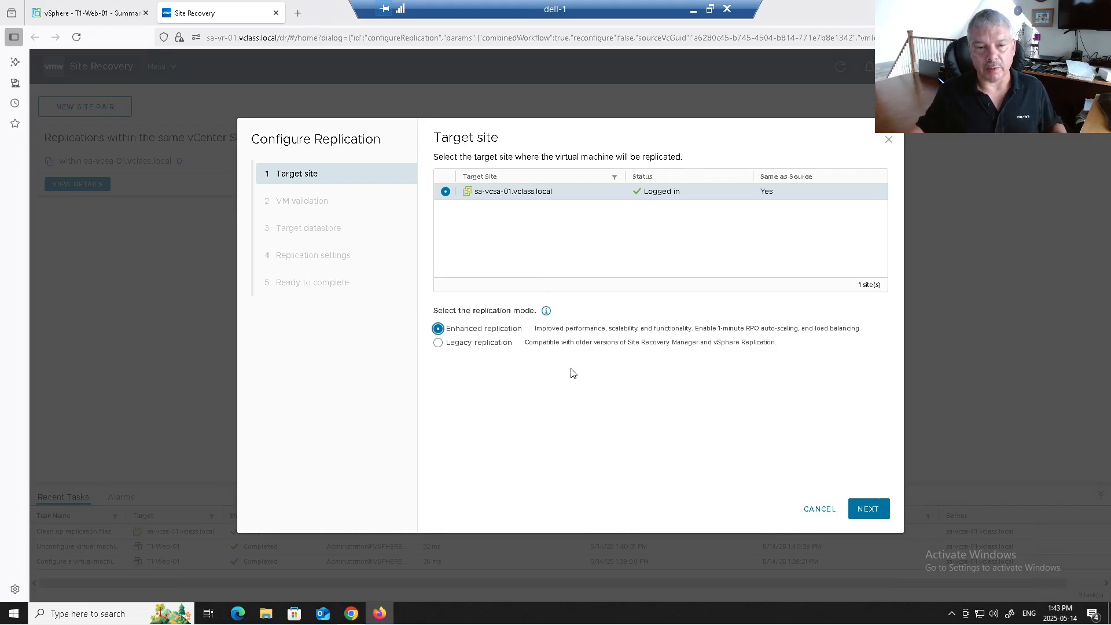
left_click(863, 509)
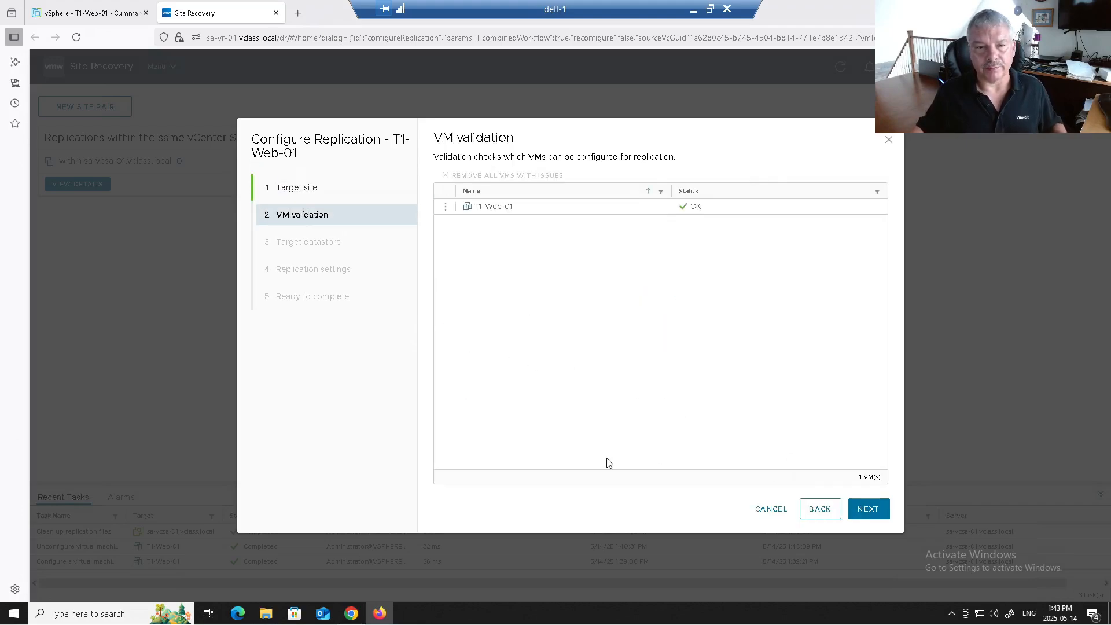
Step: Target datastore ESXi-04-Local with Thin provision disks and seeds enabled, then advance to Select seed
left_click(864, 508)
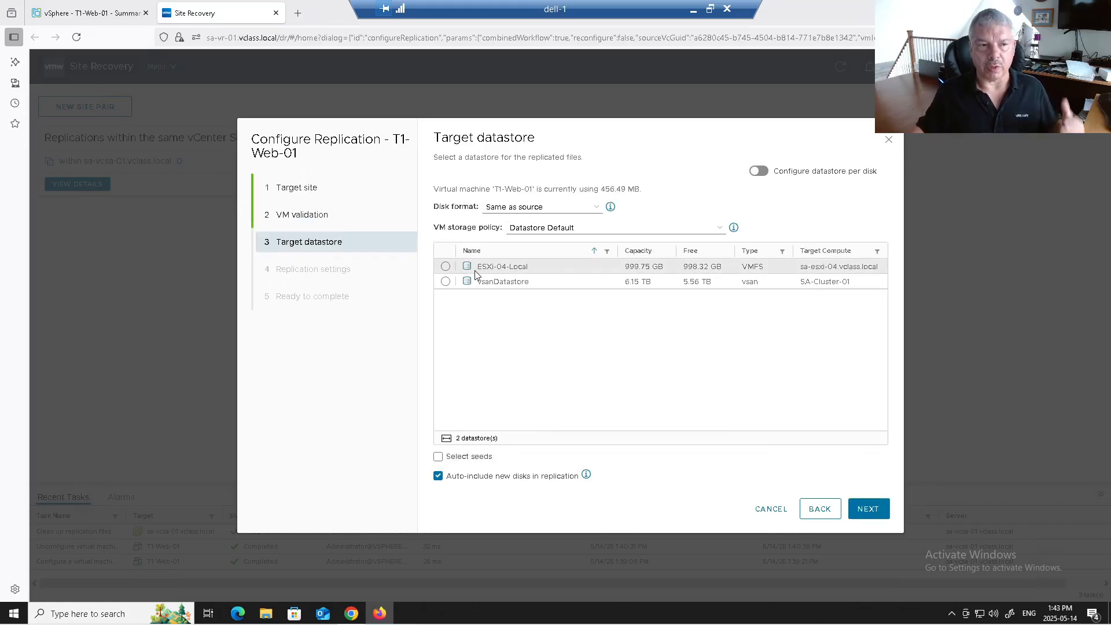
left_click(446, 266)
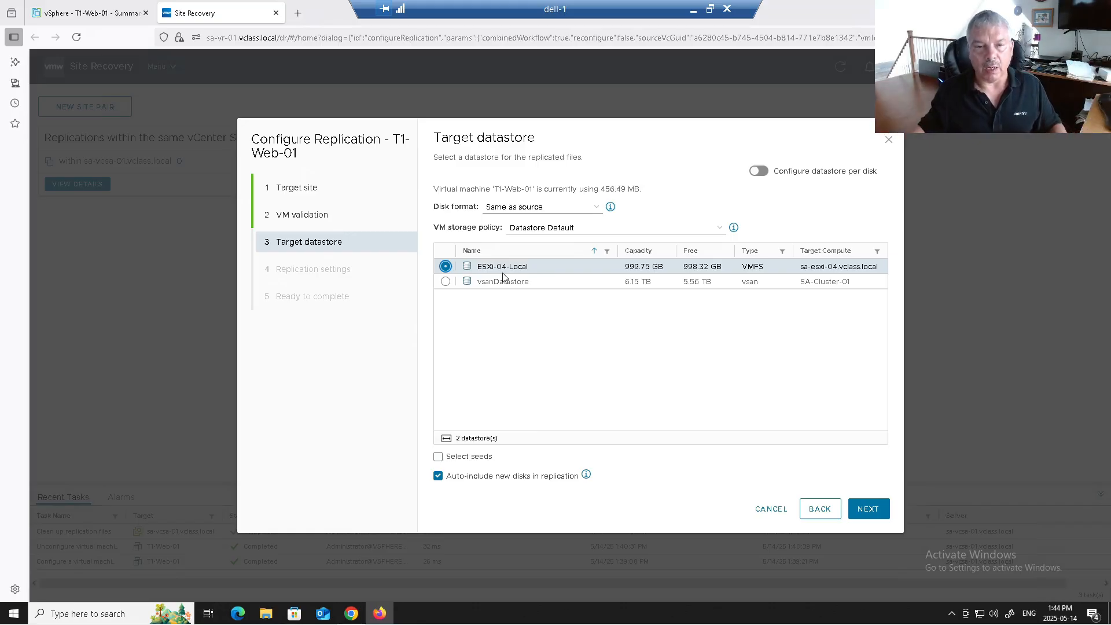
left_click(497, 213)
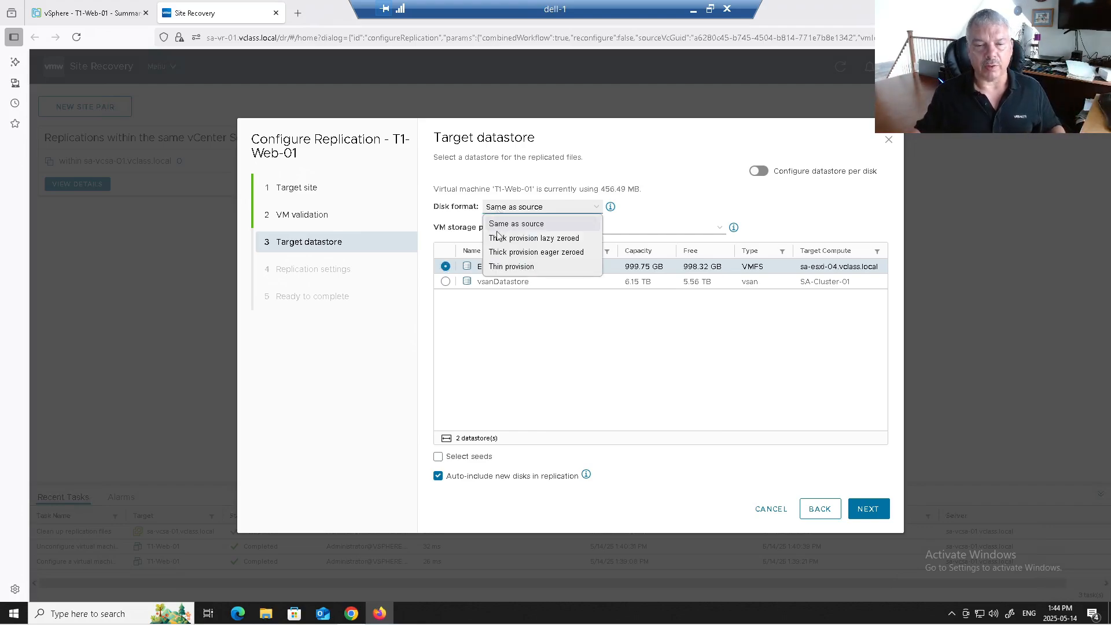
left_click(502, 267)
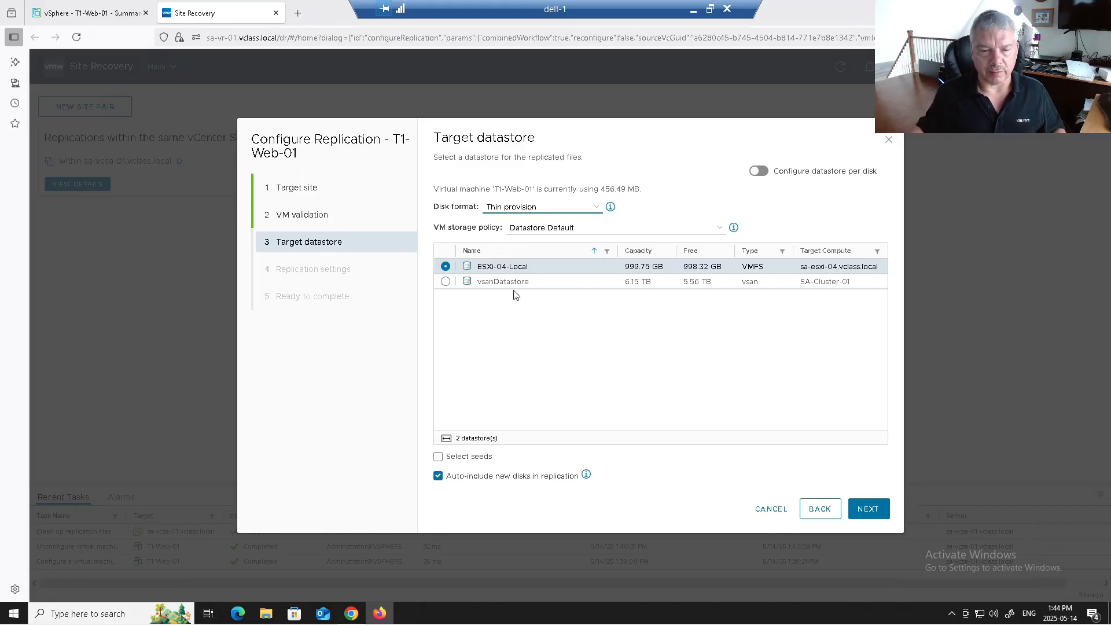
left_click(469, 457)
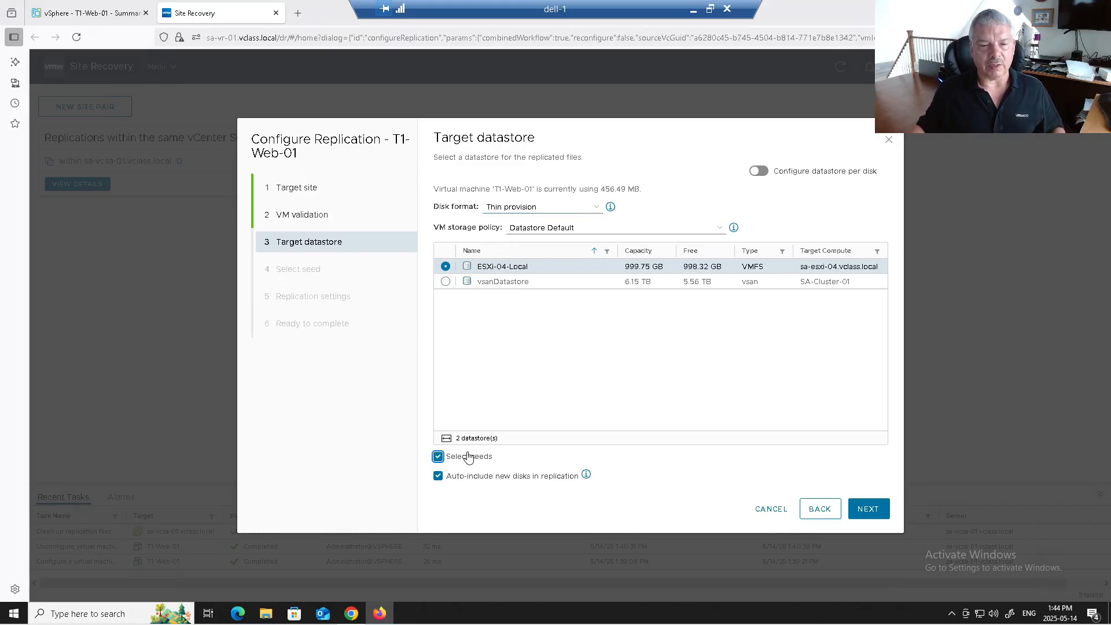
left_click(868, 509)
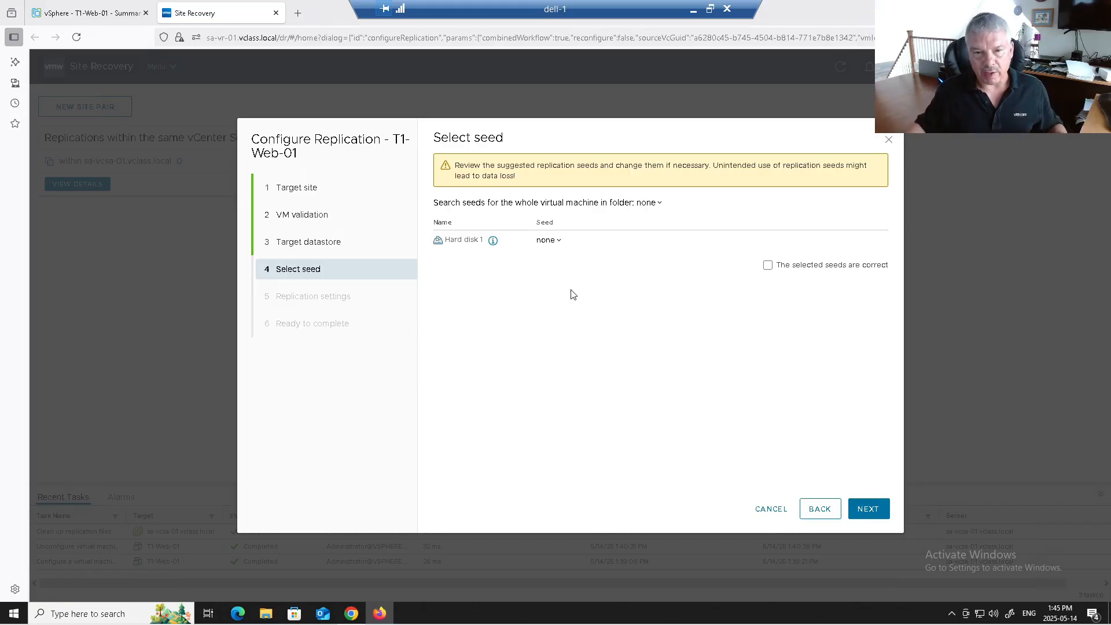
Step: Disable seeds, toggle per-disk datastore on and off, and advance to Ready to complete
left_click(820, 508)
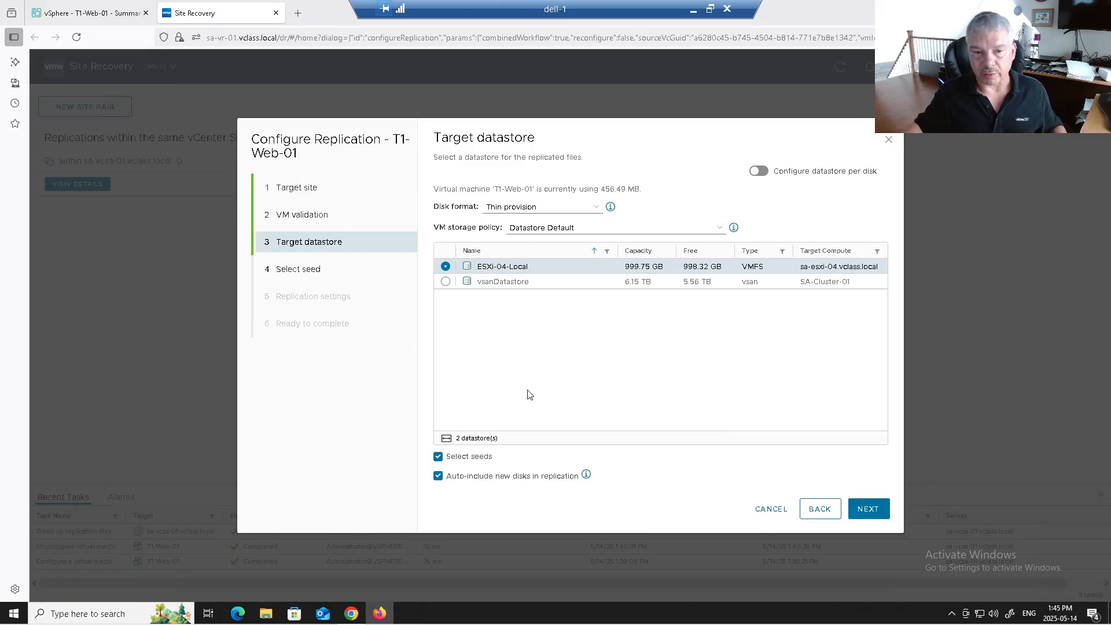
left_click(469, 458)
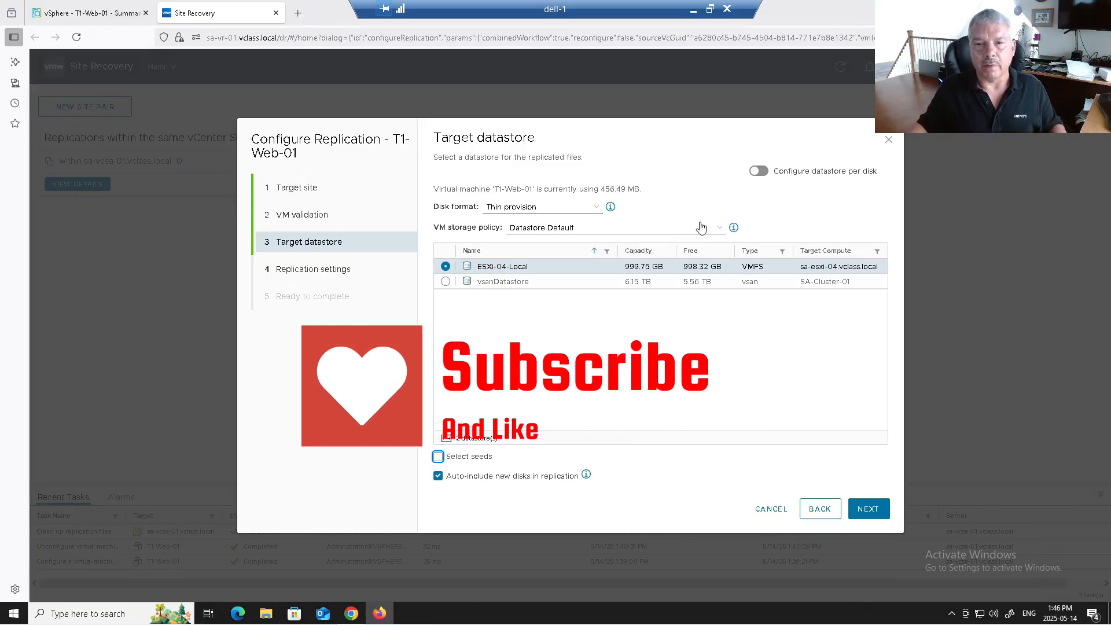
left_click(759, 171)
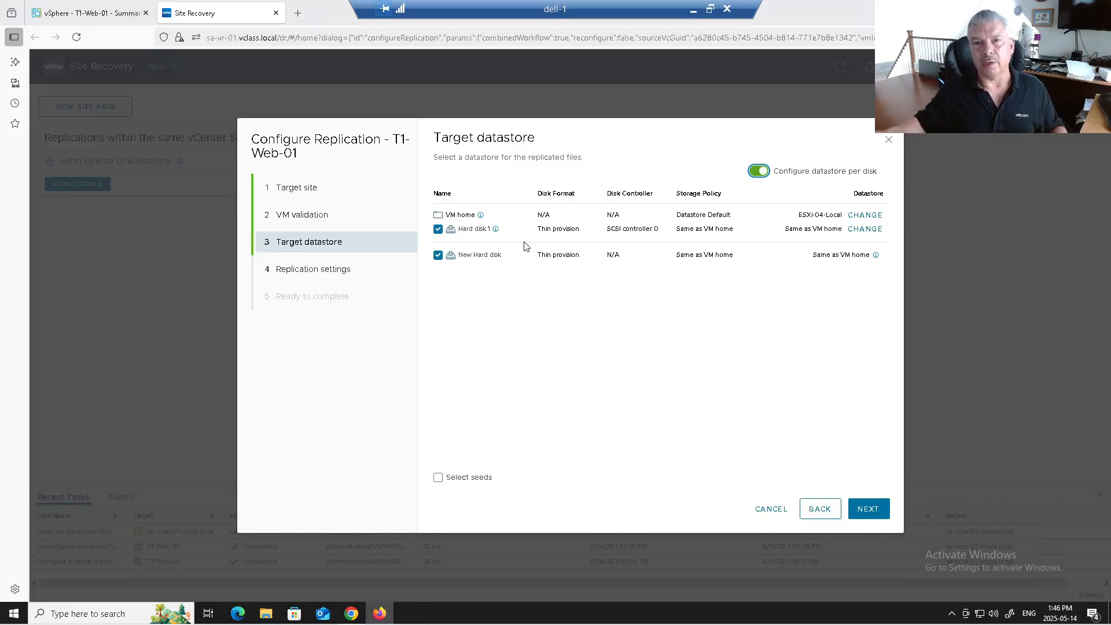
left_click(759, 171)
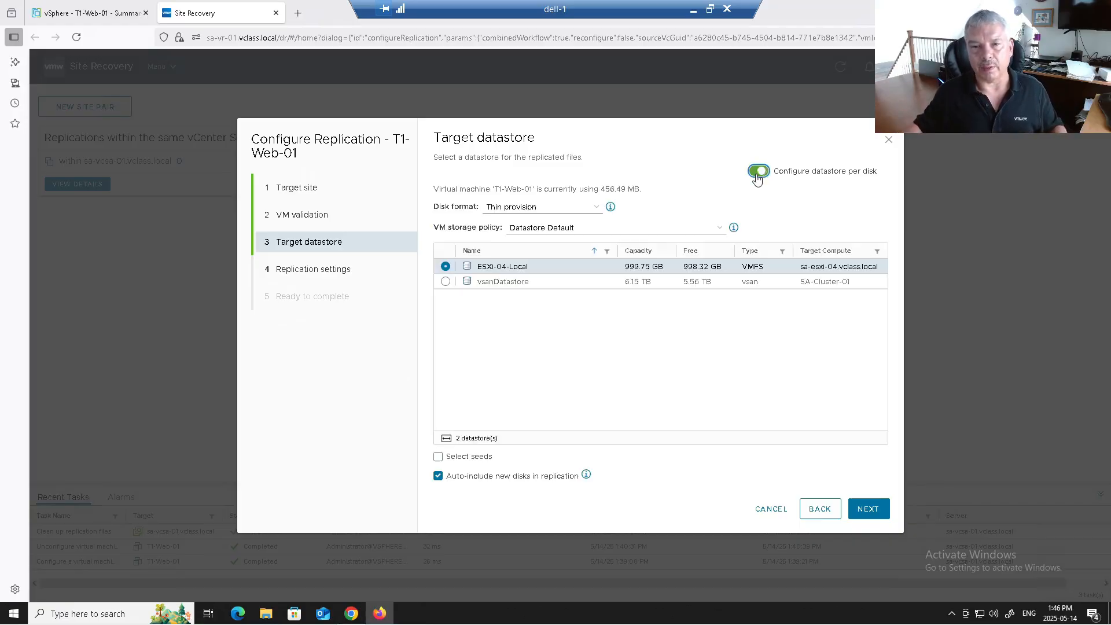
left_click(870, 517)
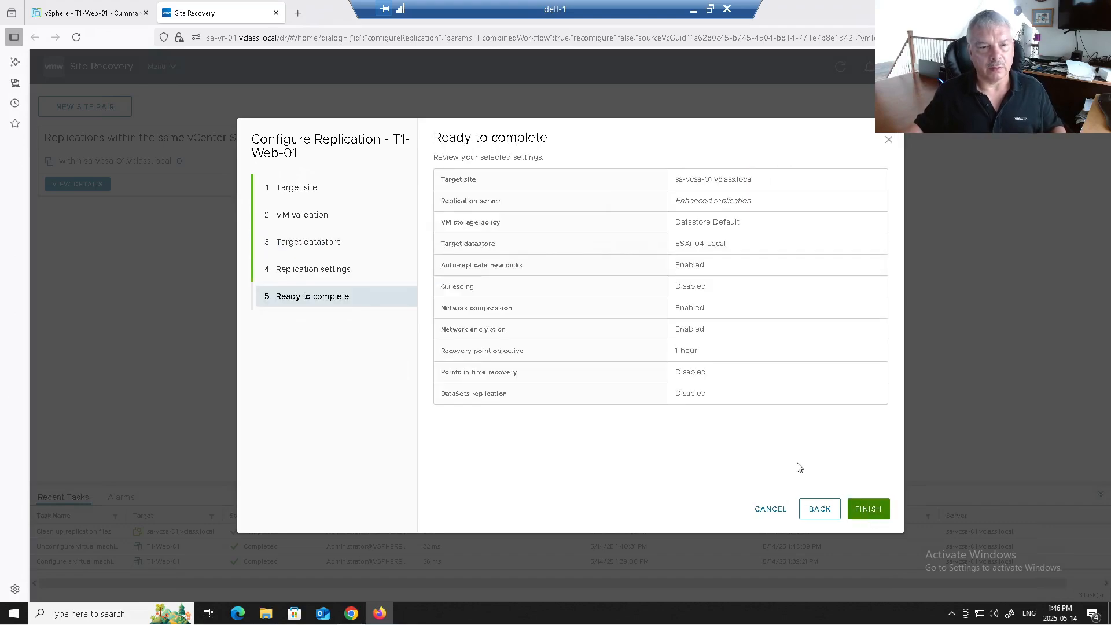
Step: Return to Replication settings and try RPO values of 10, 15 and 45 minutes, leaving 5 minutes
left_click(819, 507)
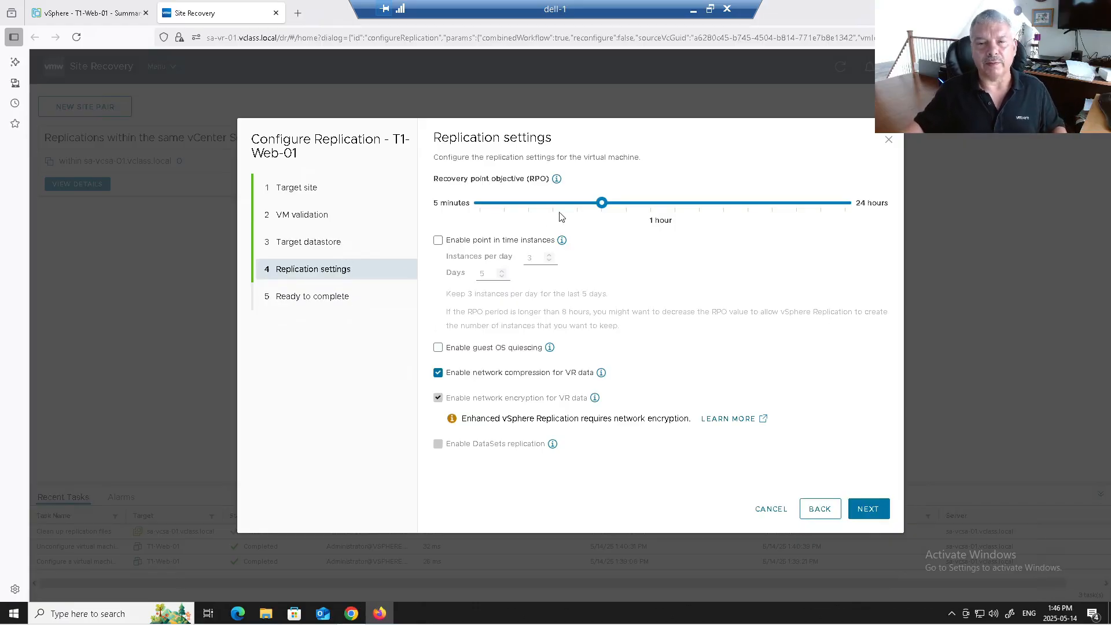
left_click_drag(574, 208, 488, 225)
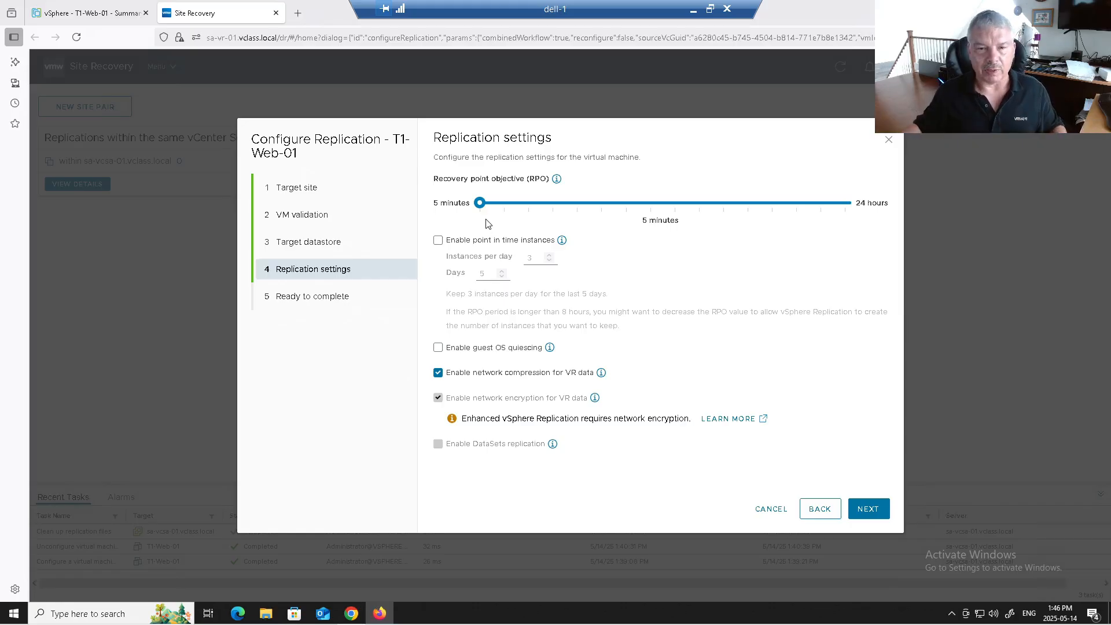
mouse_move(480, 205)
left_click_drag(482, 209, 509, 213)
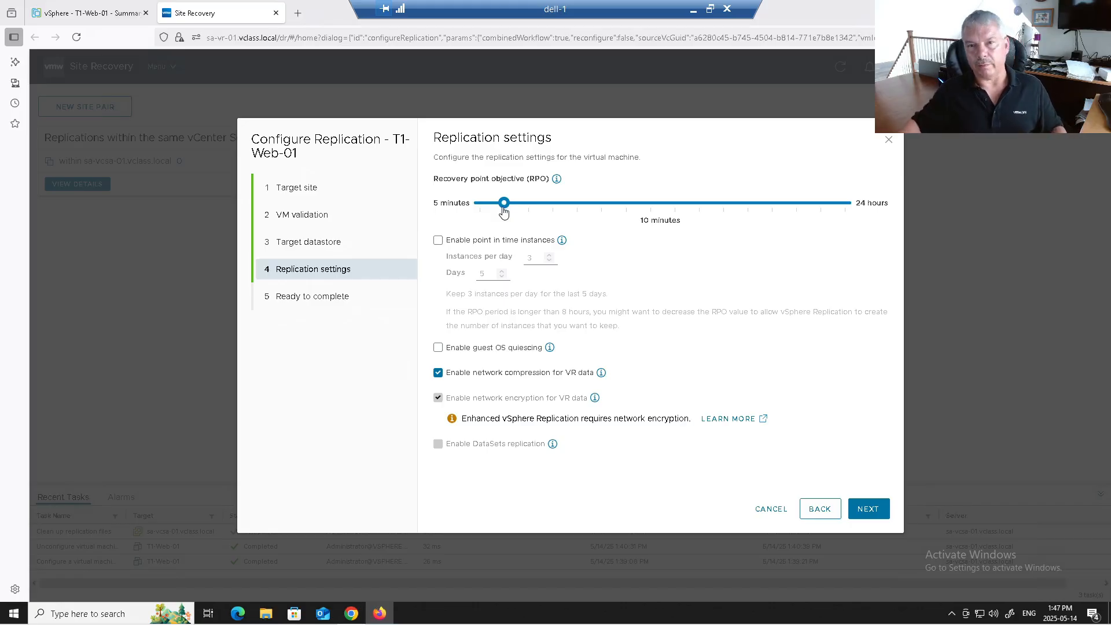
left_click_drag(503, 203, 473, 206)
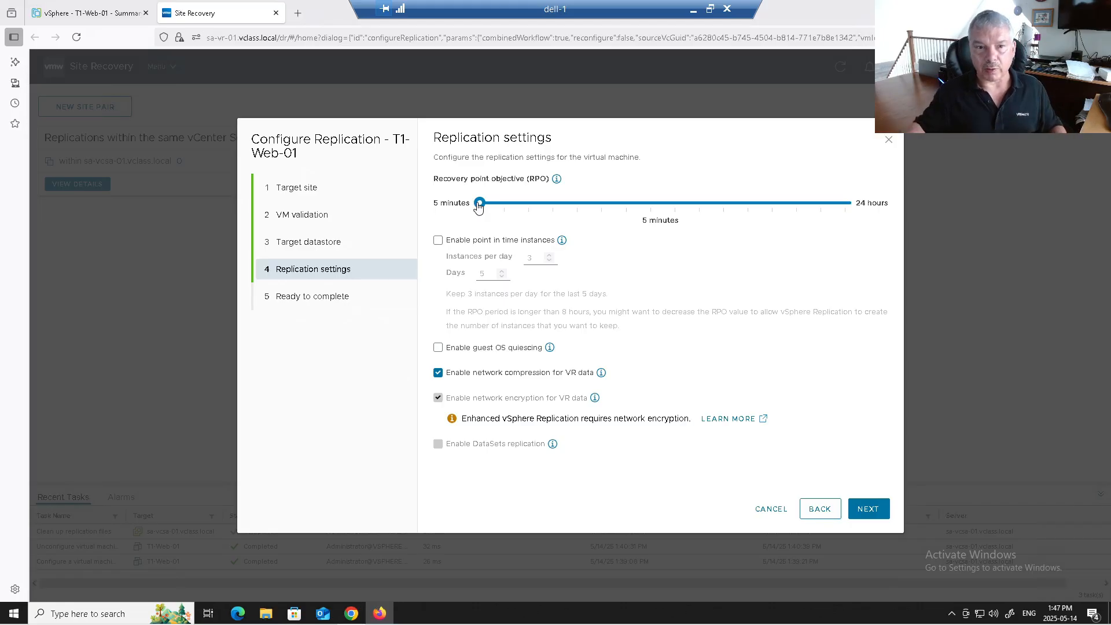
left_click_drag(478, 207, 505, 208)
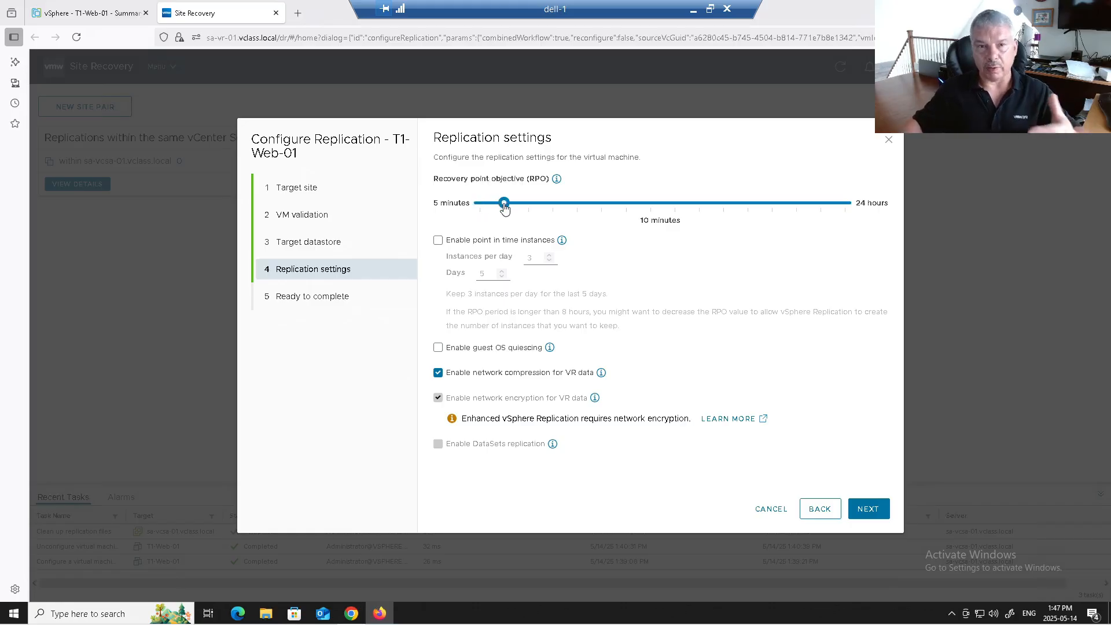
left_click_drag(505, 209, 550, 210)
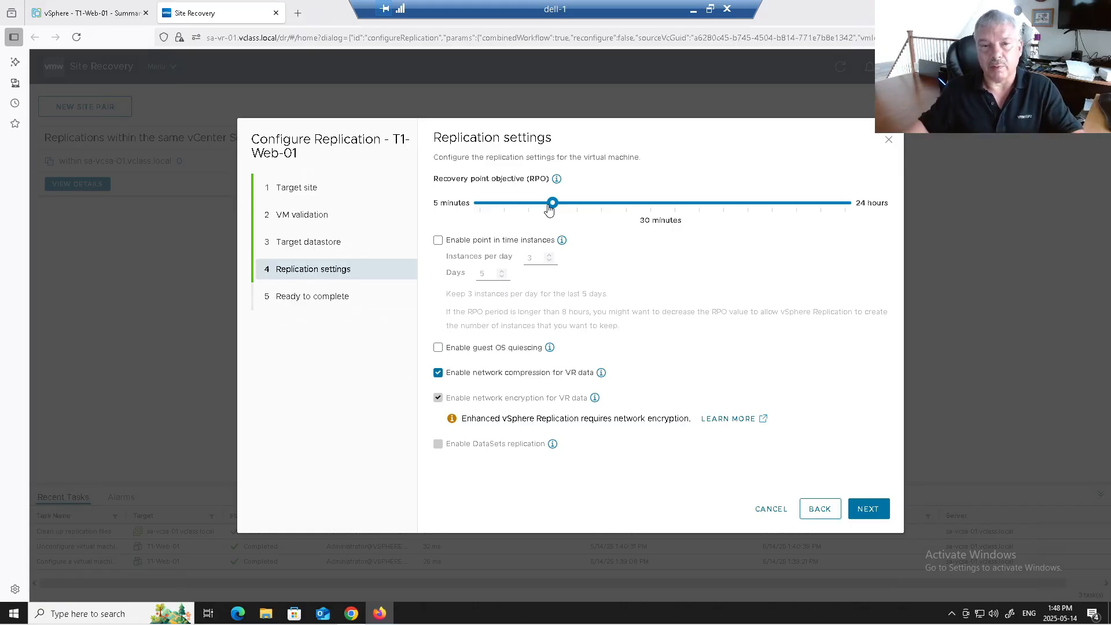
left_click_drag(553, 203, 578, 204)
left_click_drag(498, 208, 479, 203)
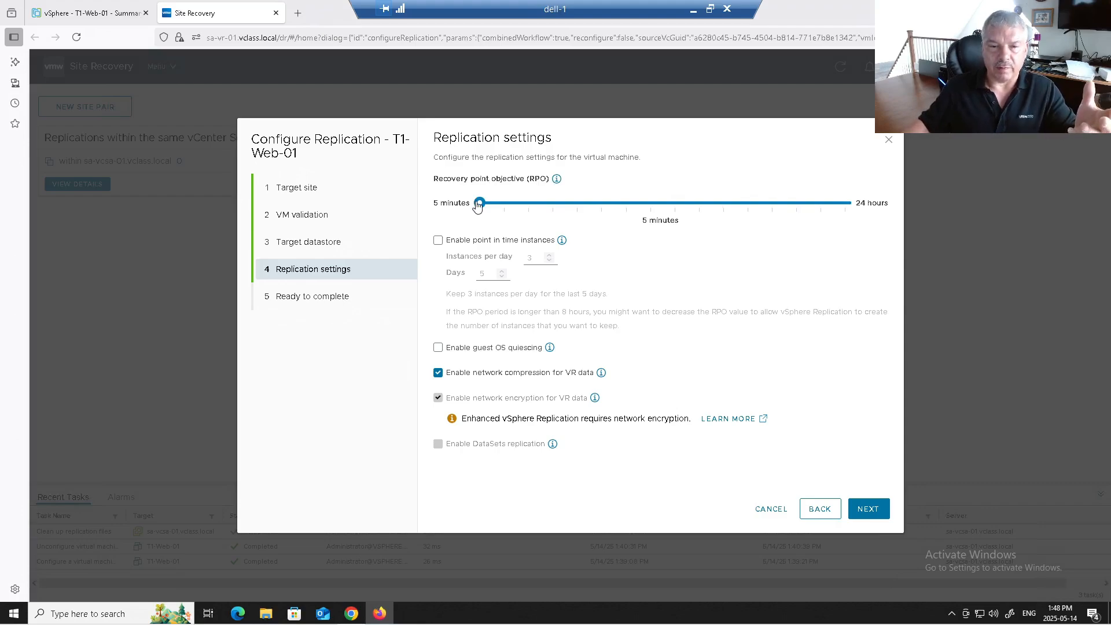
Step: Toggle point-in-time instances several times, leaving them off, and raise the RPO to 10 minutes
left_click(468, 248)
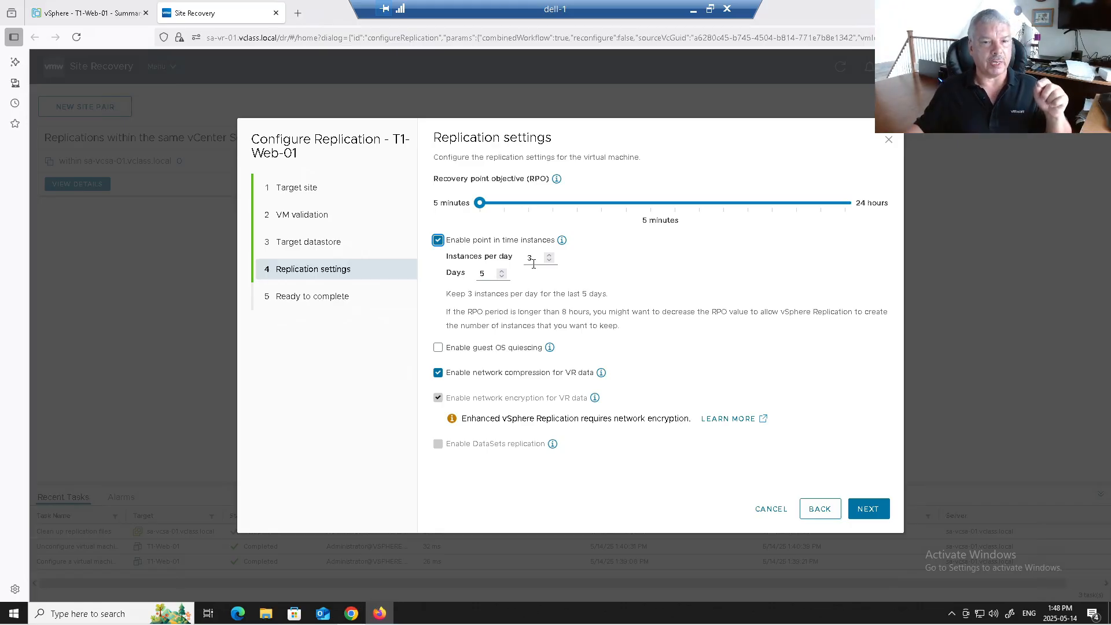
left_click(459, 241)
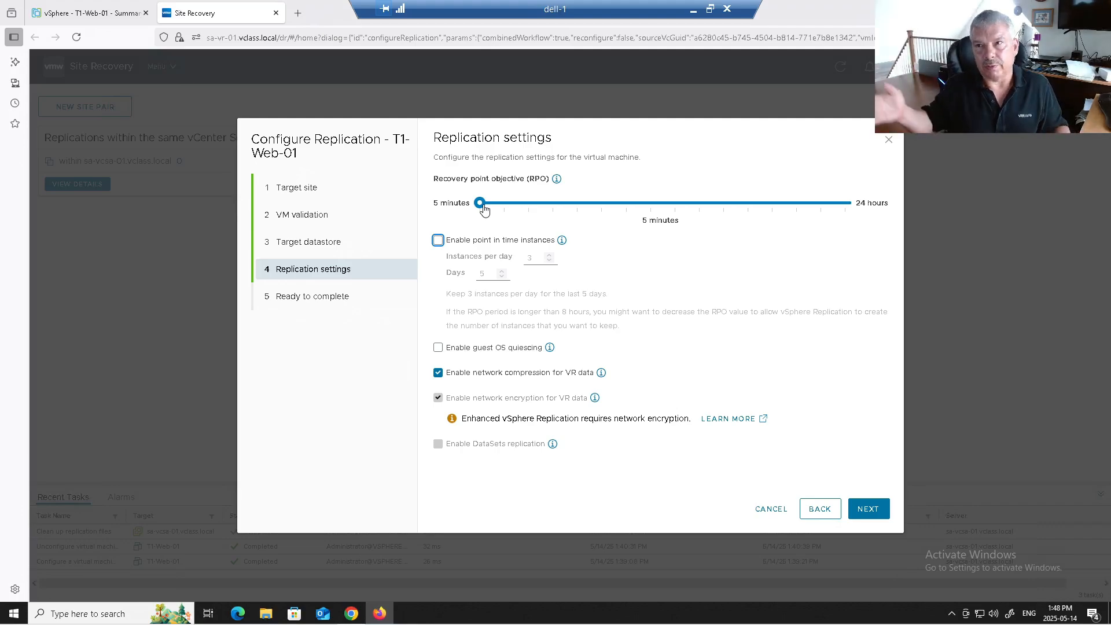
left_click(464, 245)
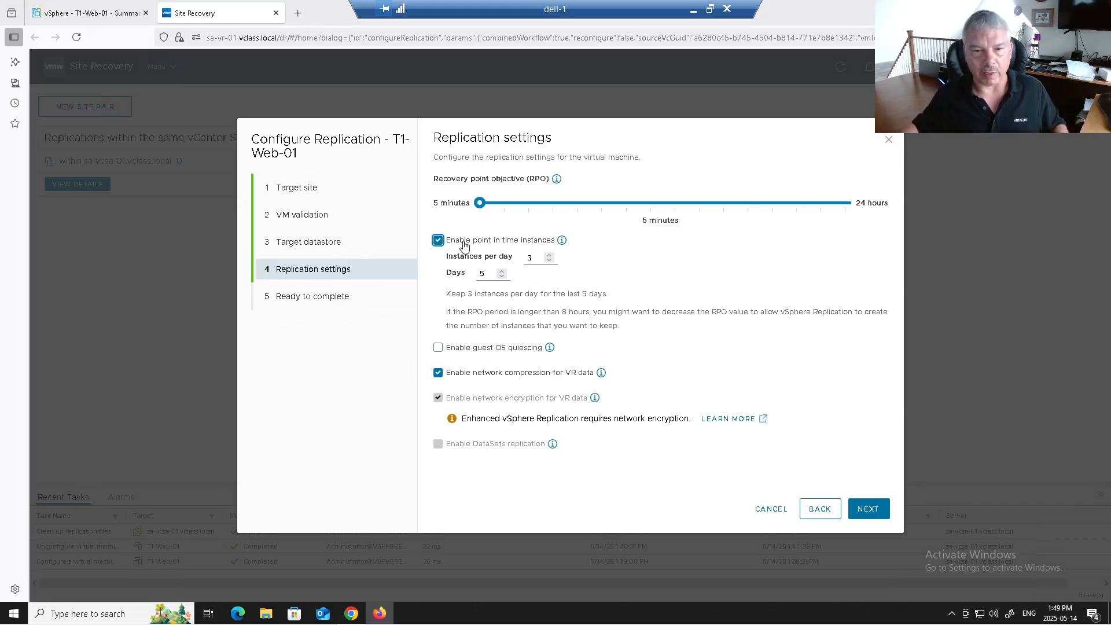
left_click(464, 246)
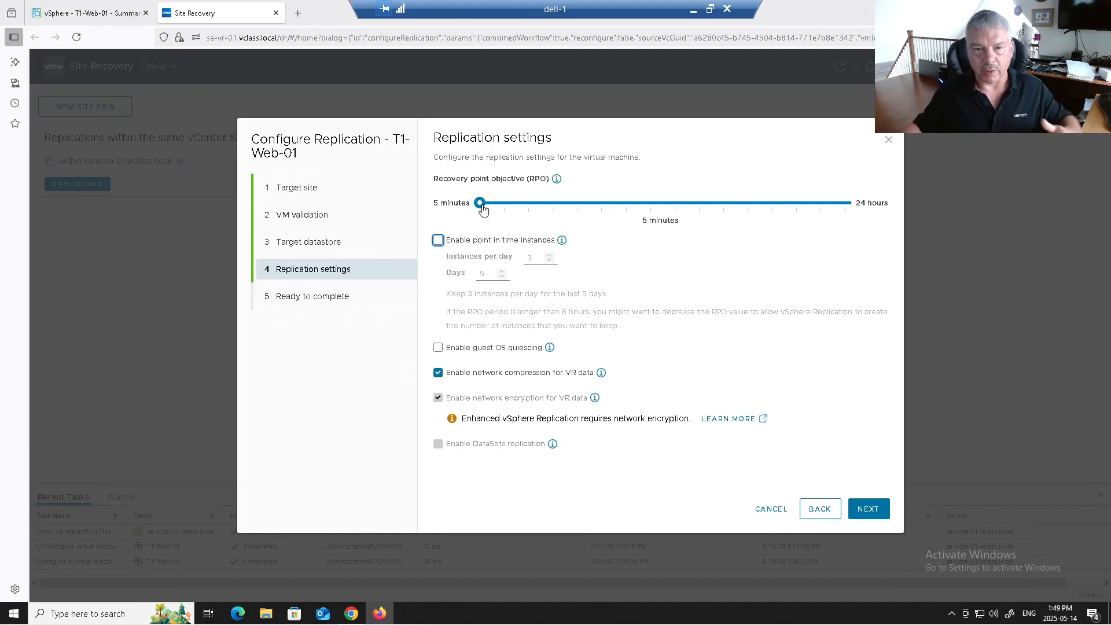
left_click_drag(483, 210, 498, 210)
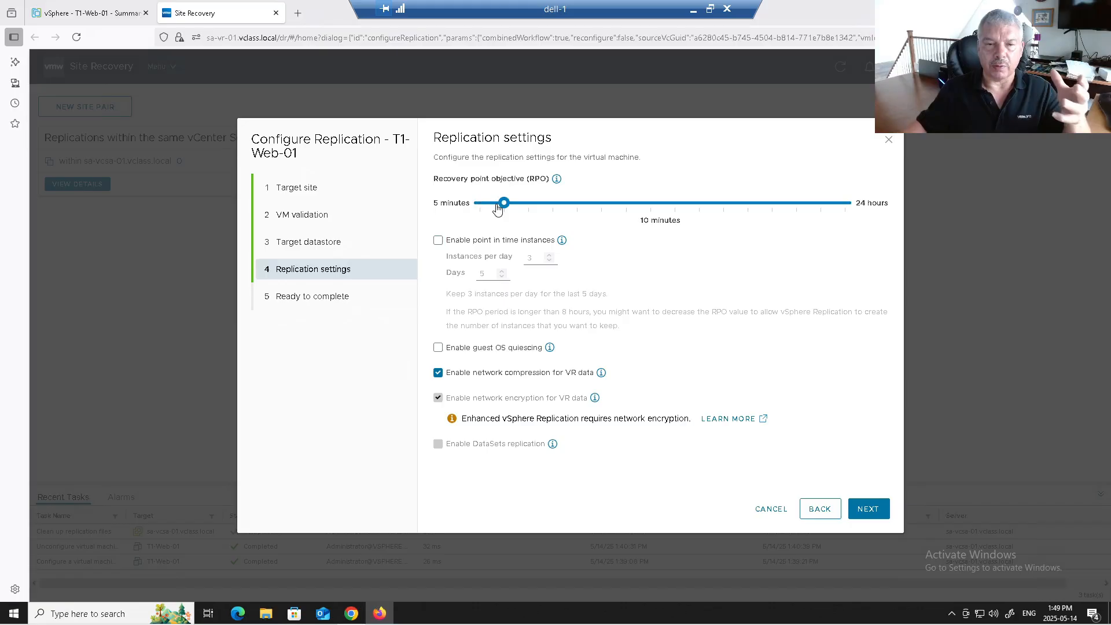
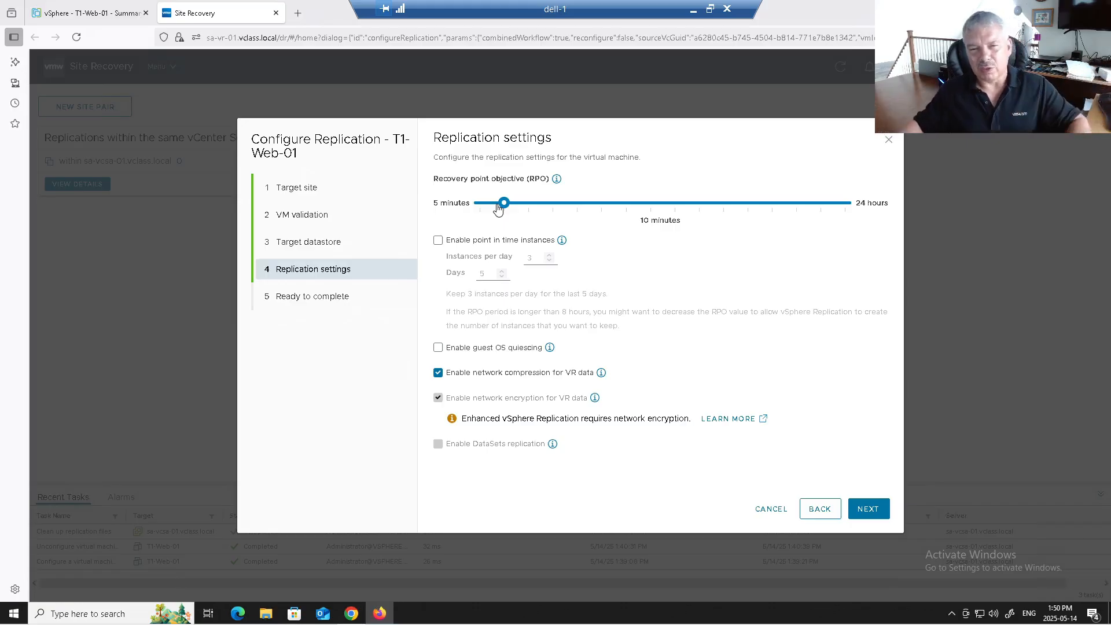
Step: Lower the RPO to 5 minutes and toggle guest OS quiescing on, off, and on again
left_click_drag(498, 209, 474, 206)
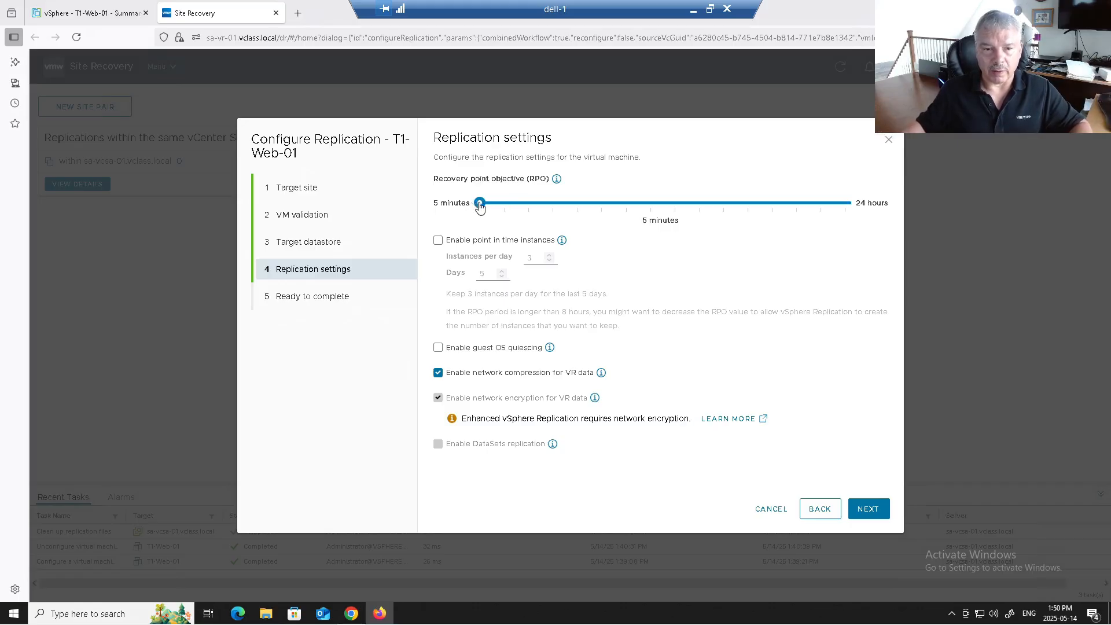
left_click(472, 350)
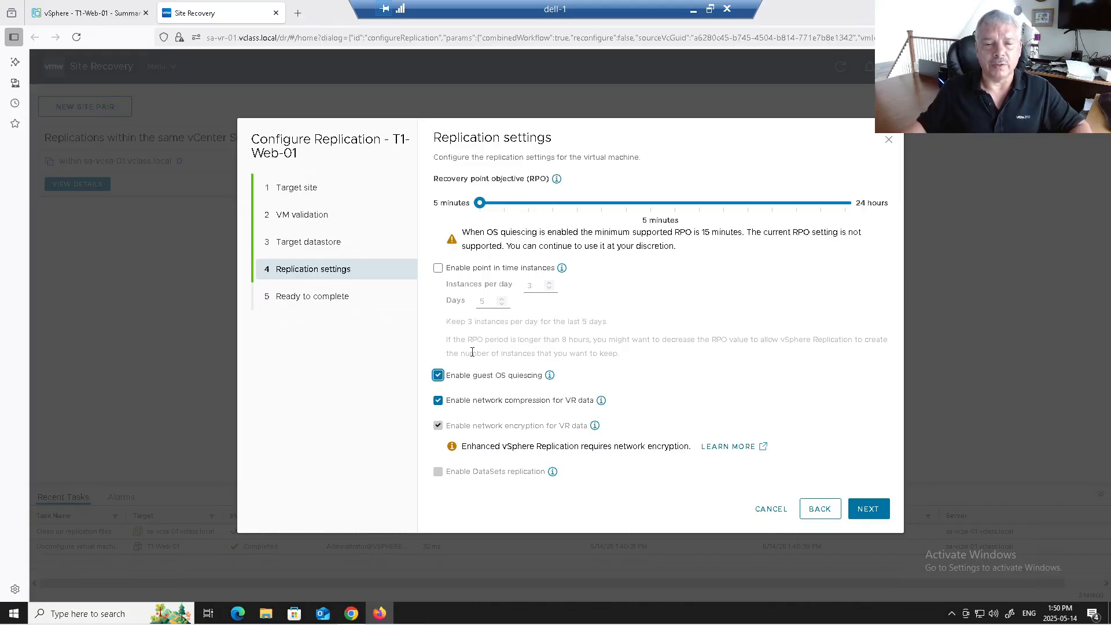
key("space")
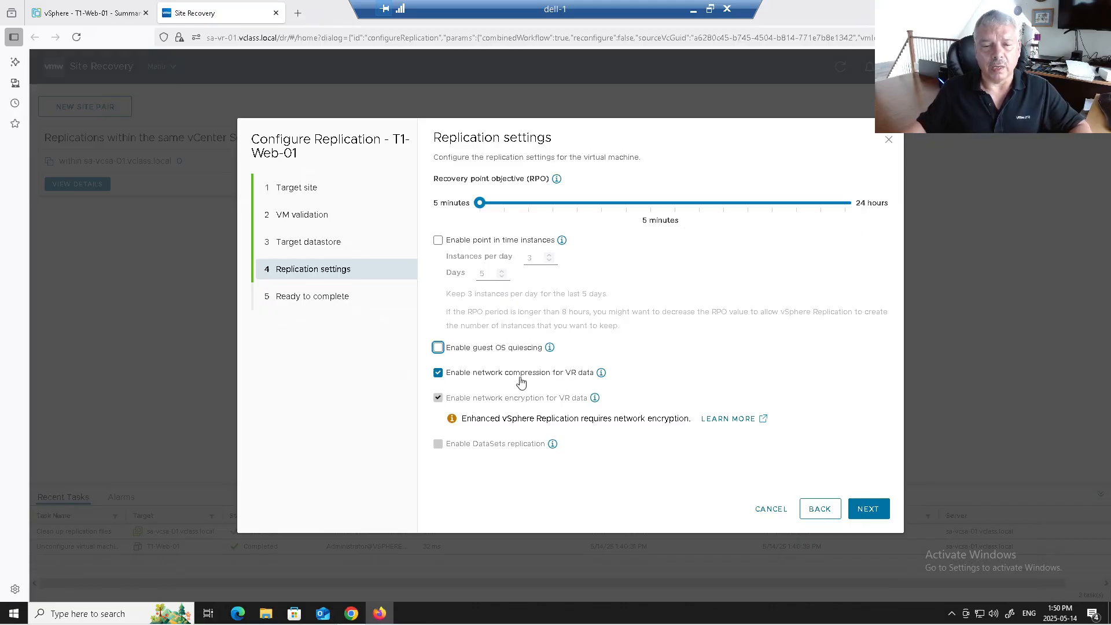
left_click(493, 349)
Step: Highlight the unsupported-RPO quiescing warning, try 15 minutes, then return to 5 minutes with quiescing off
left_click_drag(487, 232, 793, 232)
left_click_drag(491, 247, 504, 247)
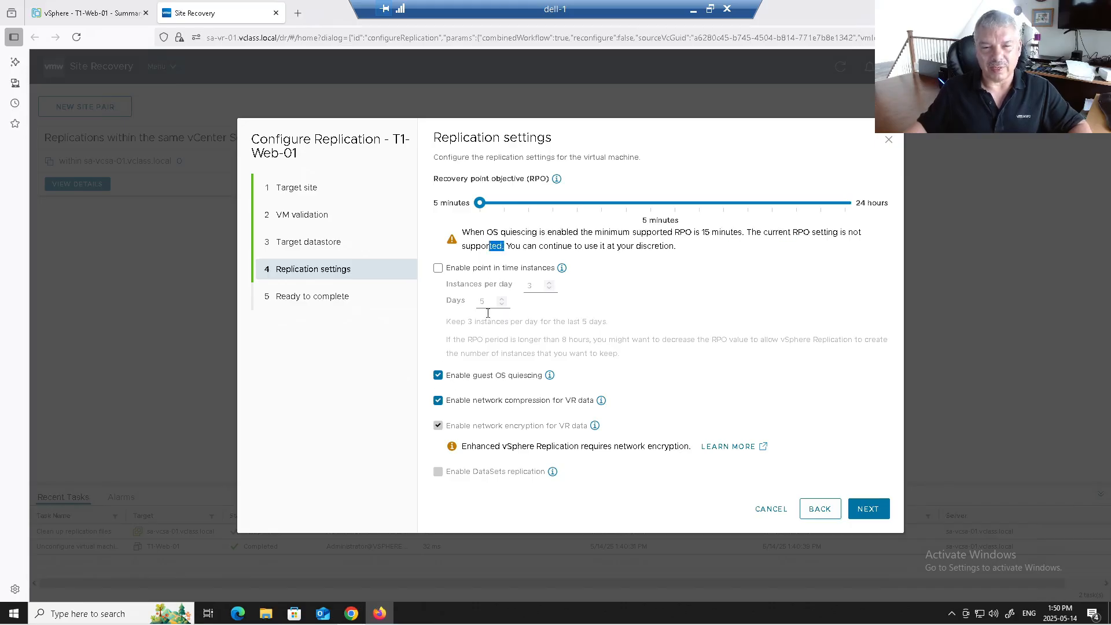
left_click_drag(526, 247, 680, 248)
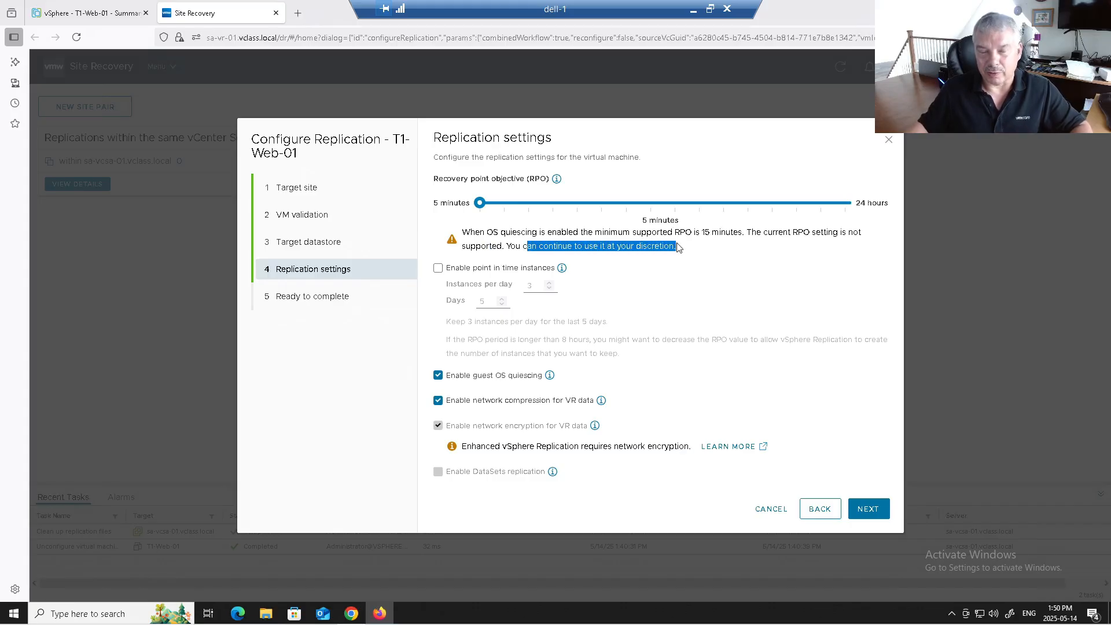
left_click(531, 208)
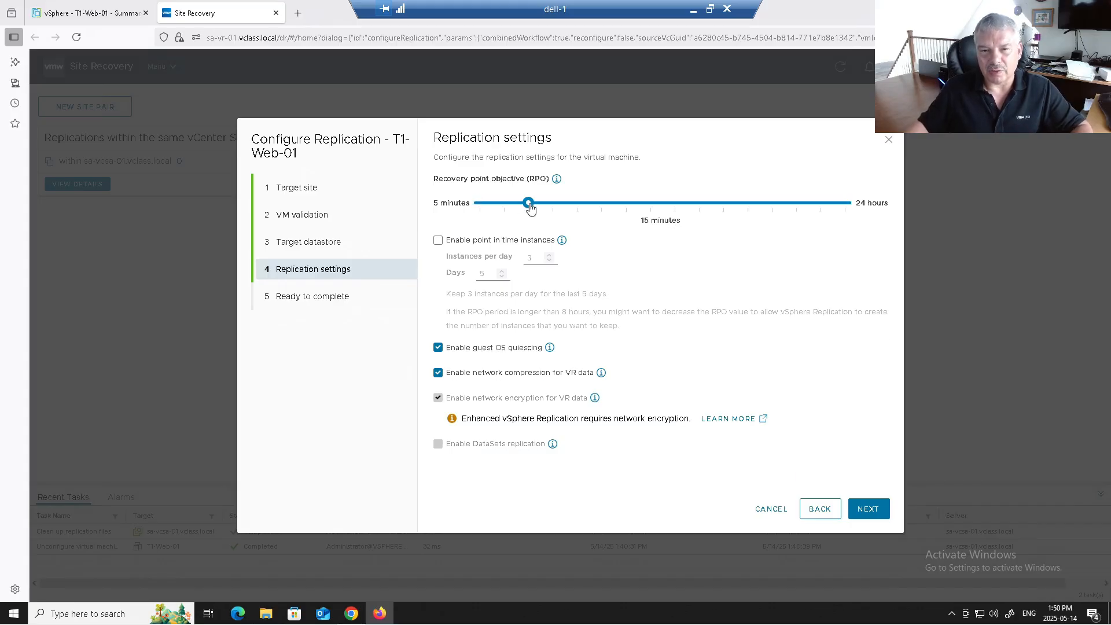
left_click(476, 205)
left_click(463, 374)
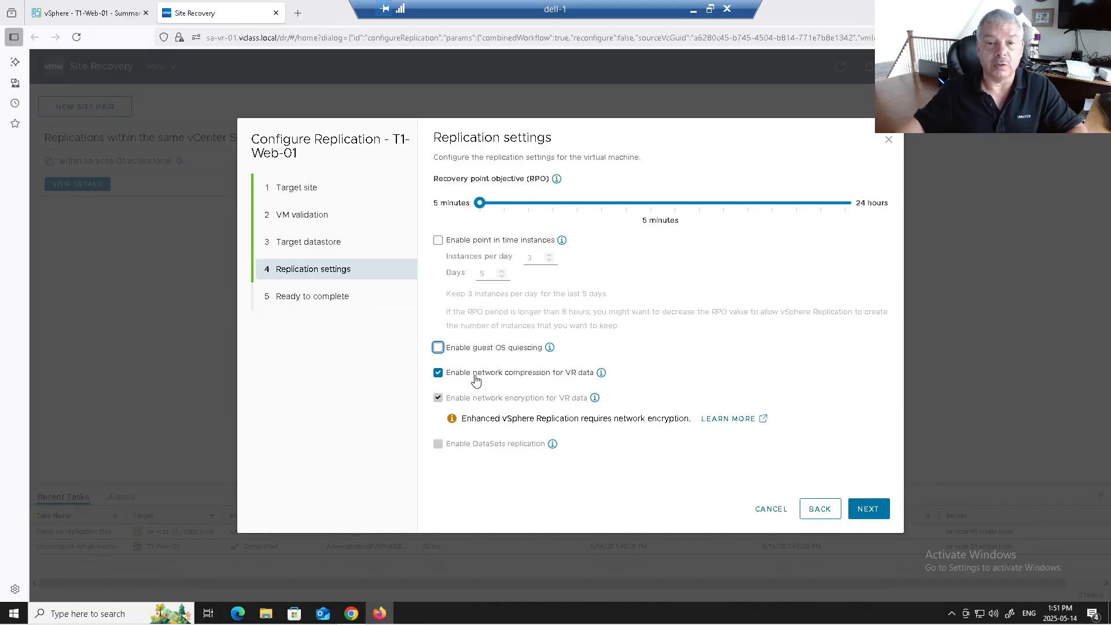
Step: Read the network compression explanation, highlighting its CPU resources note, then close it
left_click(601, 373)
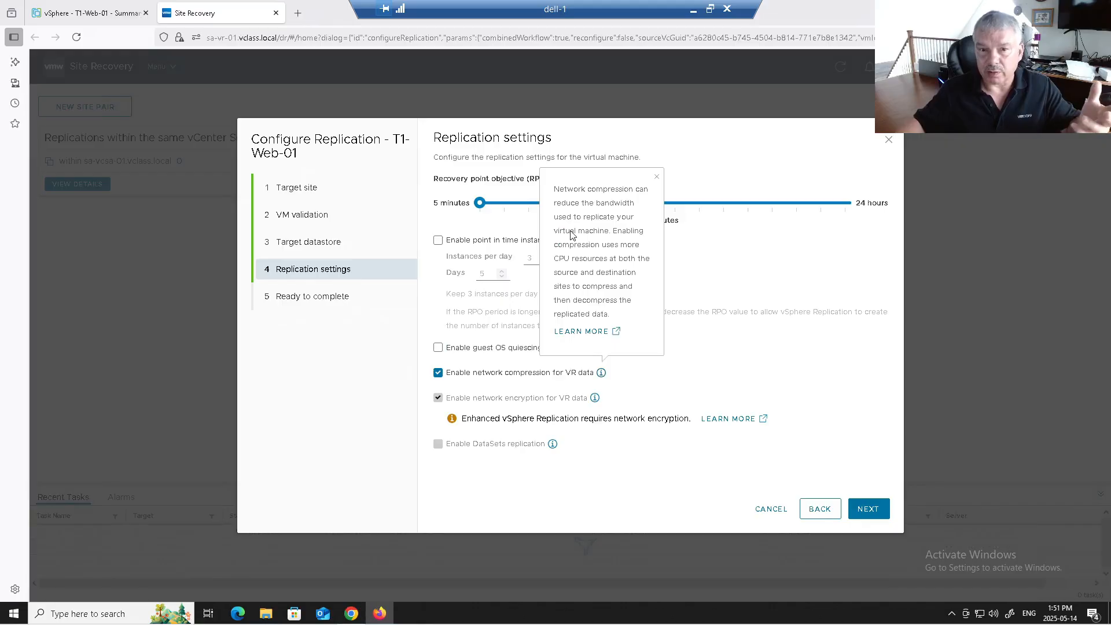
double_click(559, 259)
left_click_drag(587, 262, 606, 262)
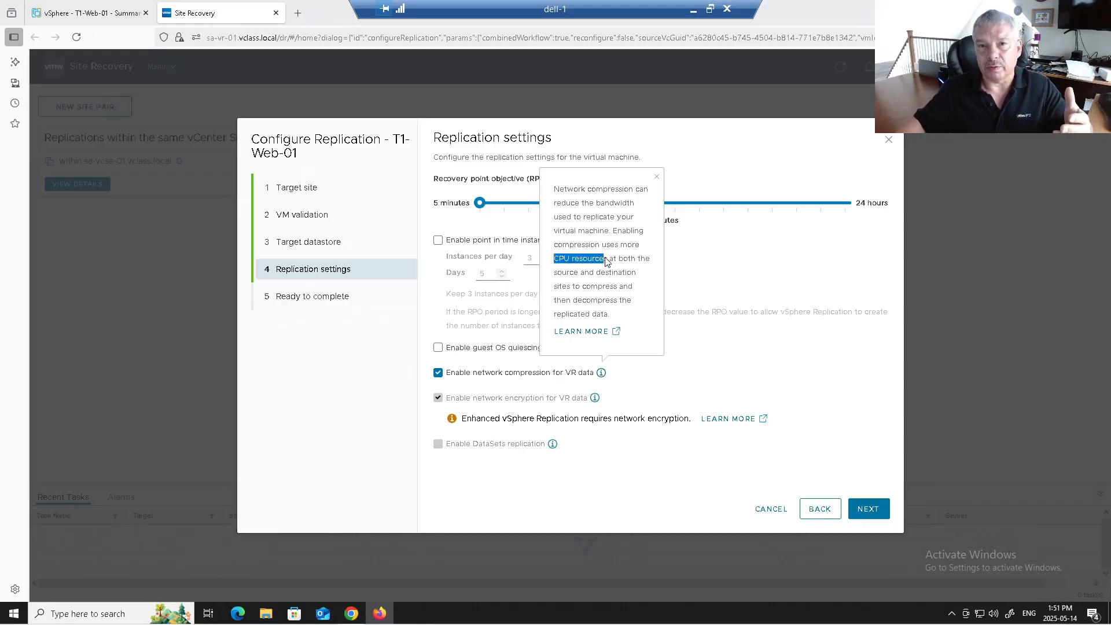
left_click(698, 365)
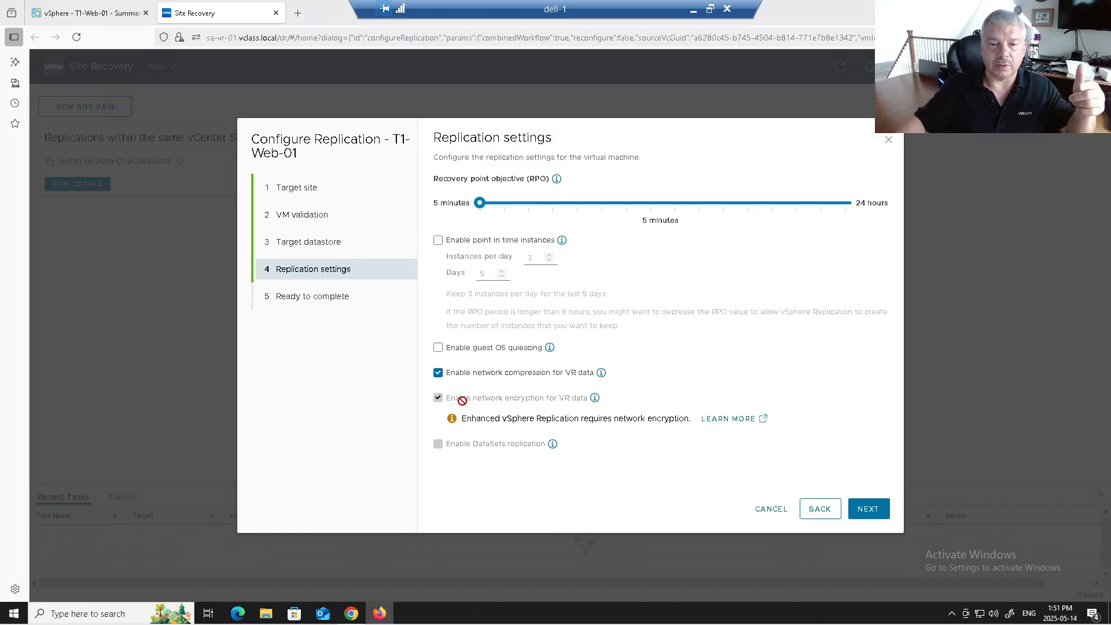
Step: Highlight the network encryption requirement note and review the DataSets replication explanation
left_click_drag(485, 418, 676, 417)
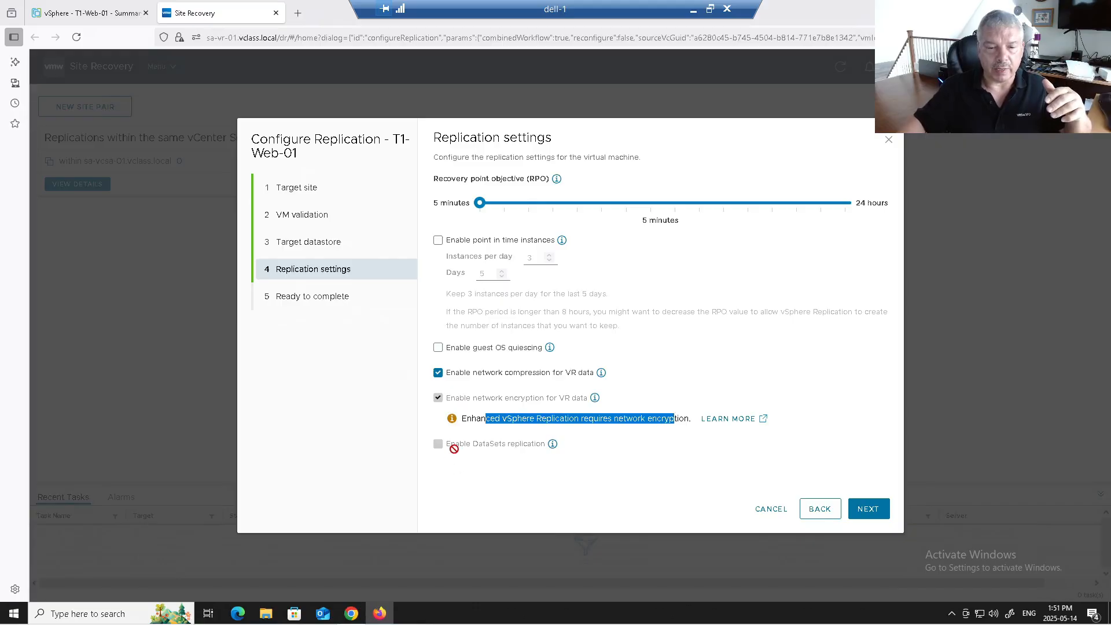
left_click(553, 444)
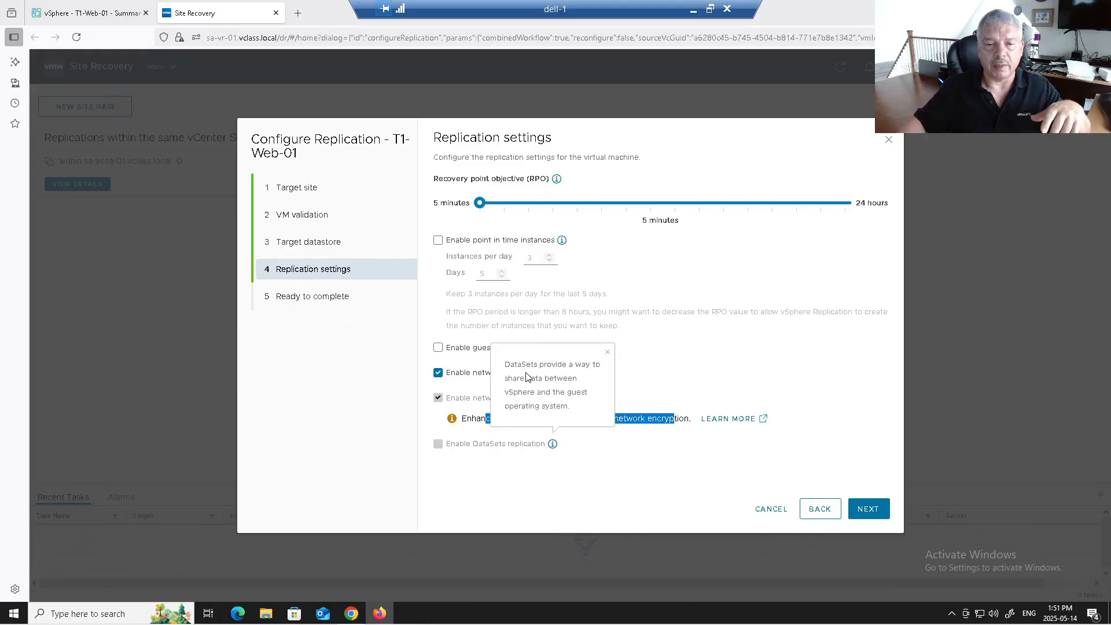
left_click(593, 442)
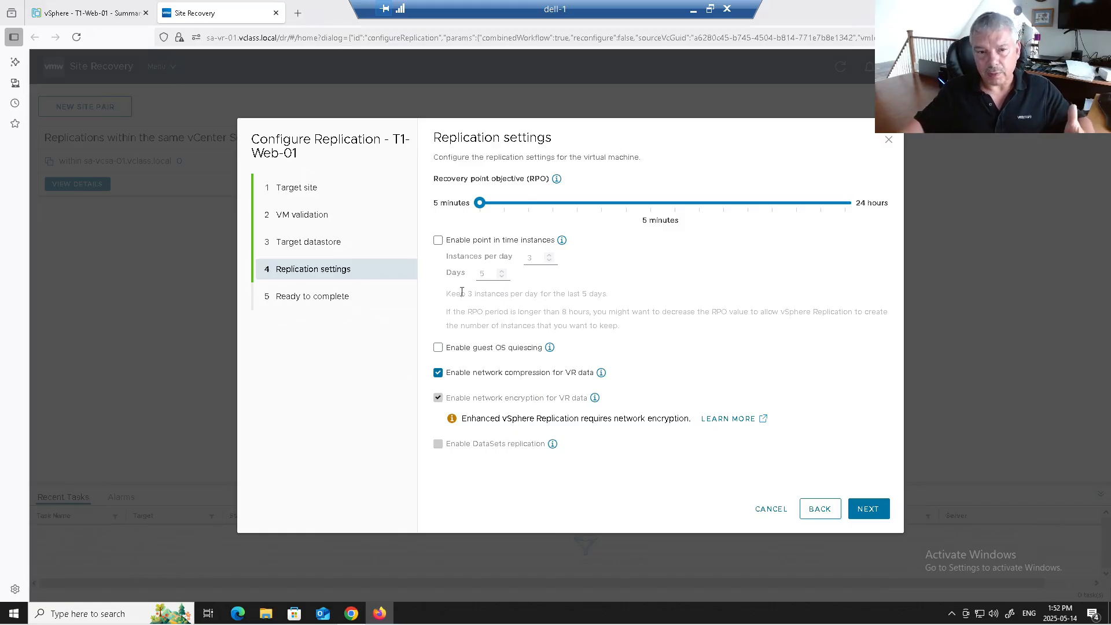
Step: Finish the T1-Web-01 replication wizard and expand its entry in the refreshed Replications list
left_click(868, 509)
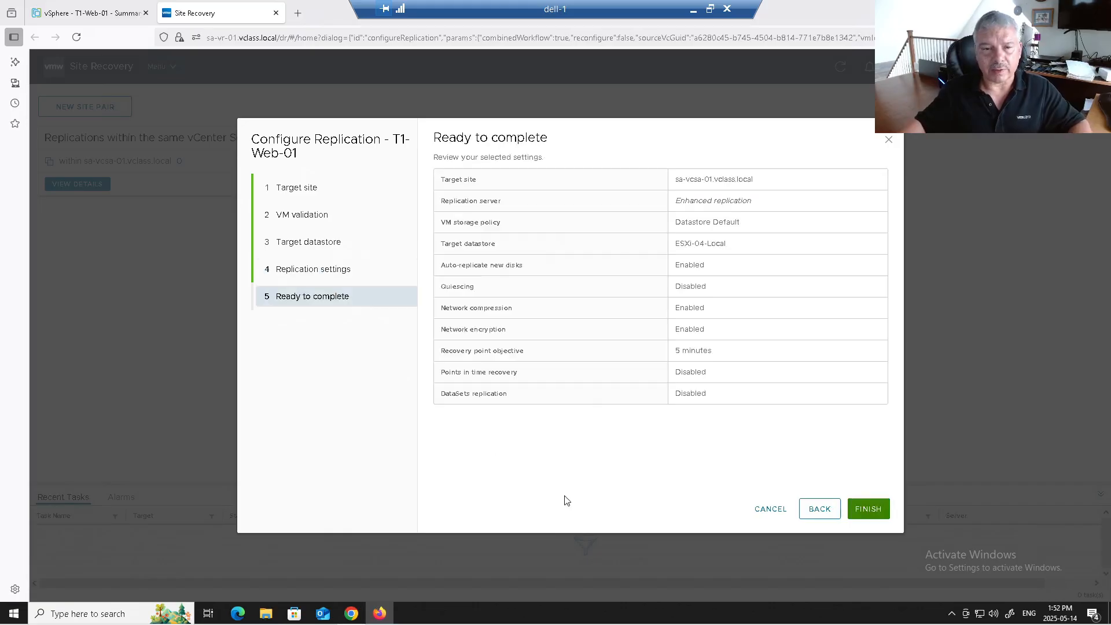
left_click(883, 515)
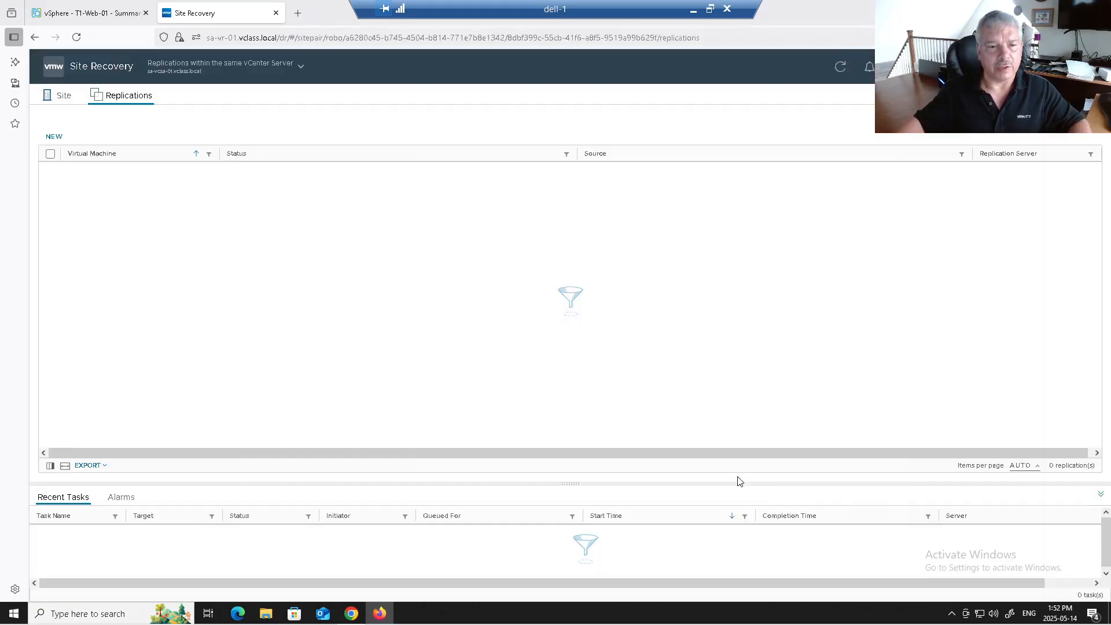
left_click(837, 70)
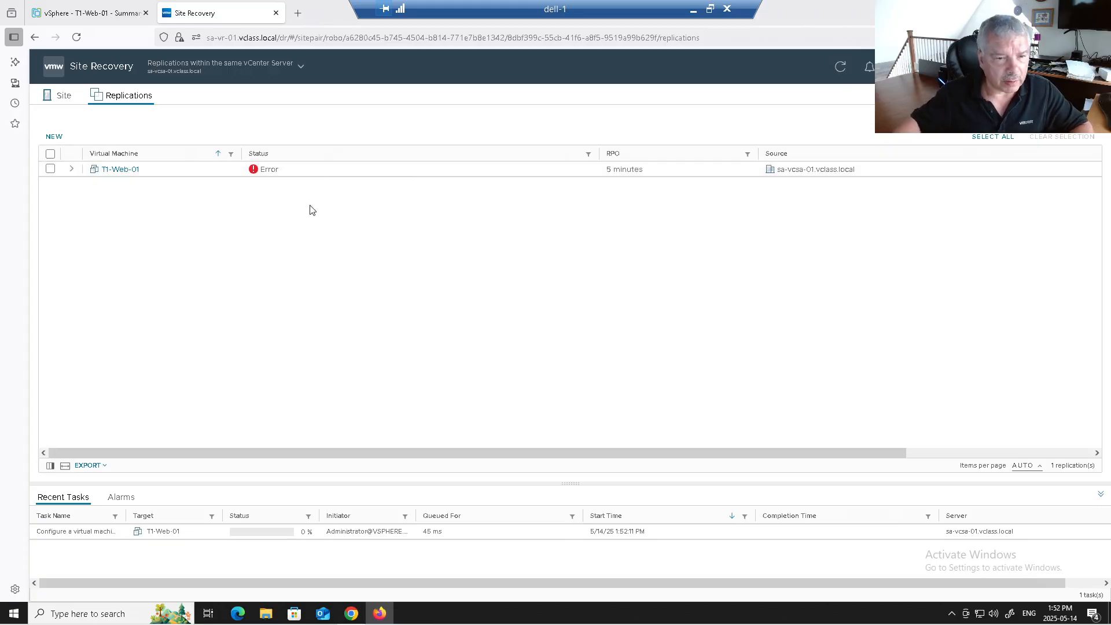
left_click(72, 174)
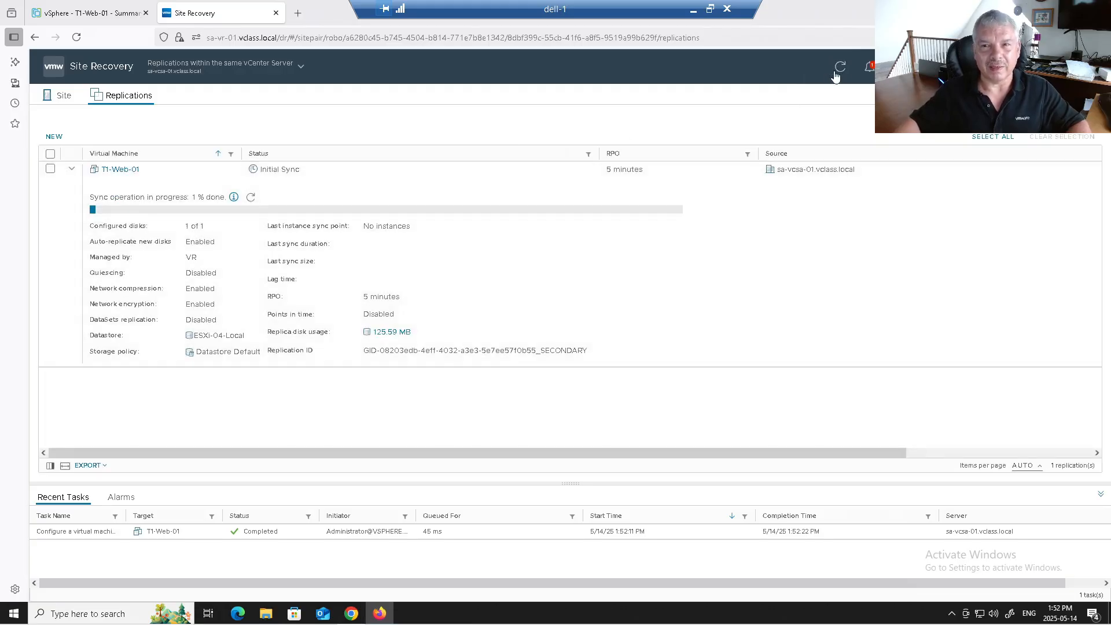
Step: Refresh until T1-Web-01's initial sync of 741.77 MB completes with status OK, then select it
left_click(841, 68)
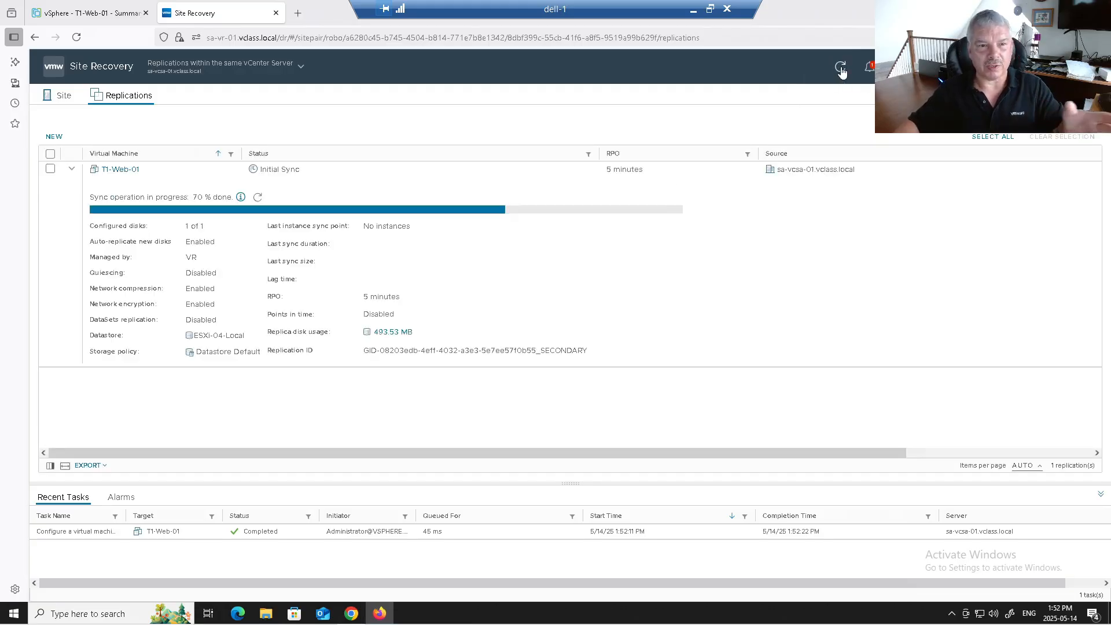
left_click(841, 68)
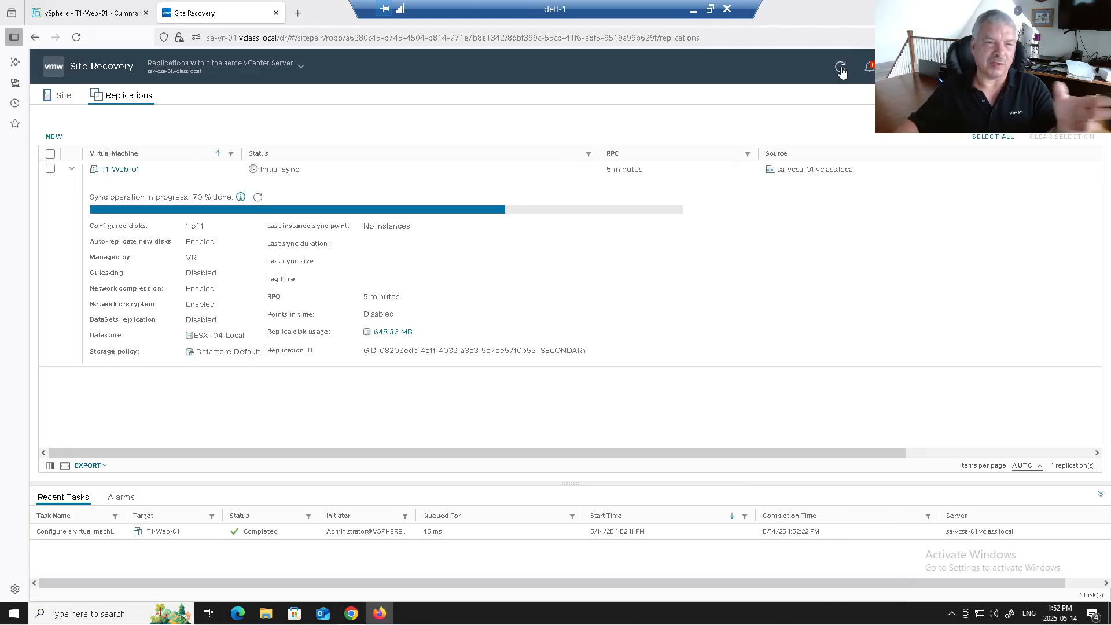
left_click(841, 68)
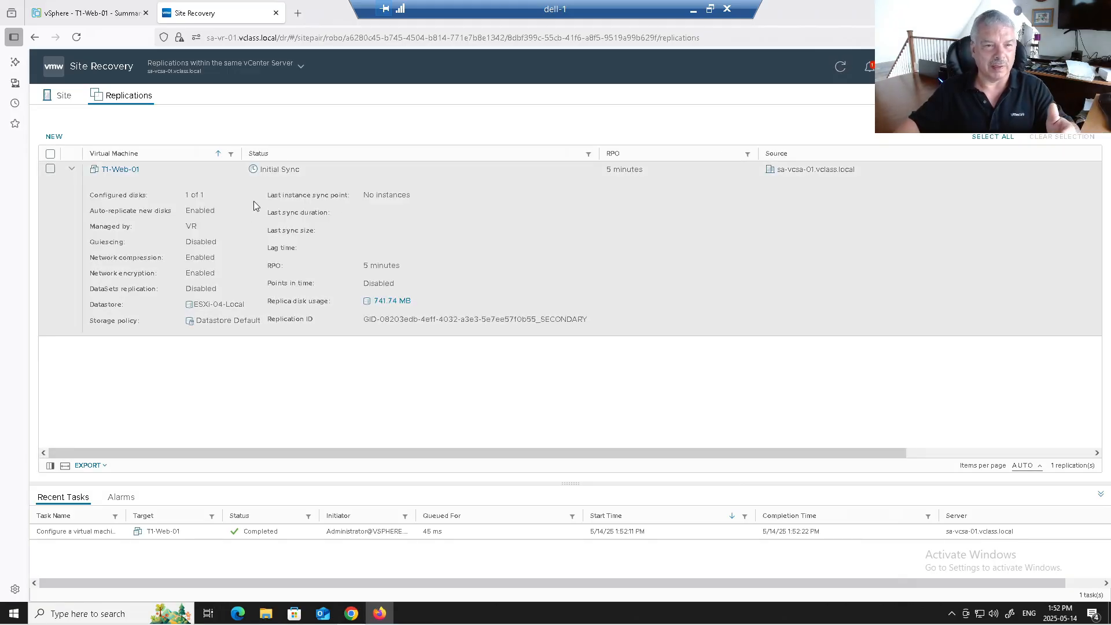
left_click(841, 68)
left_click(841, 68)
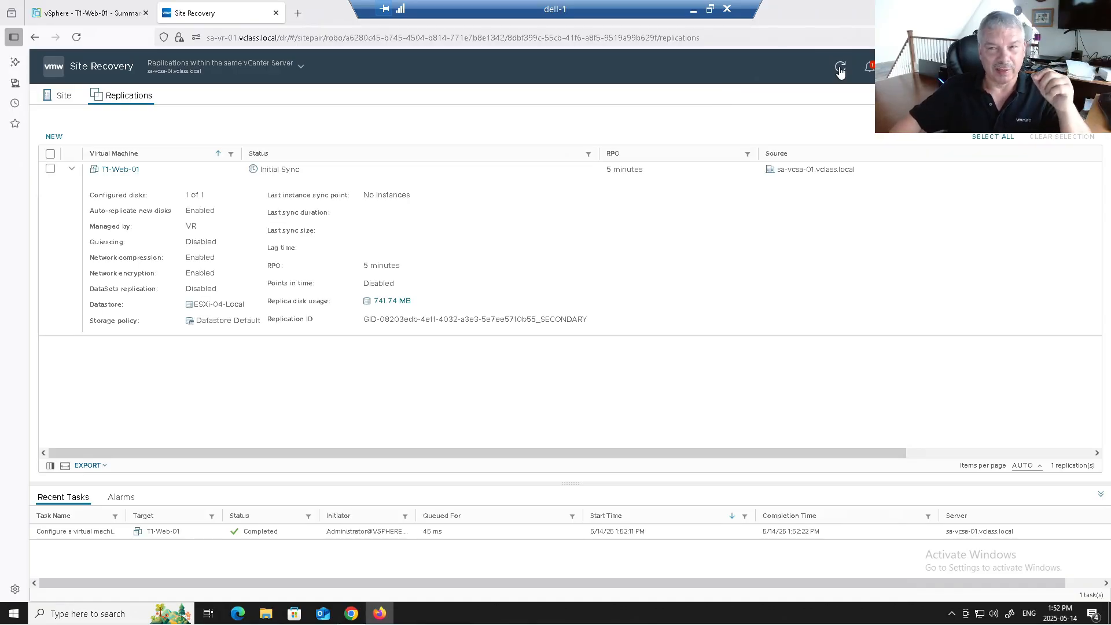
left_click(841, 68)
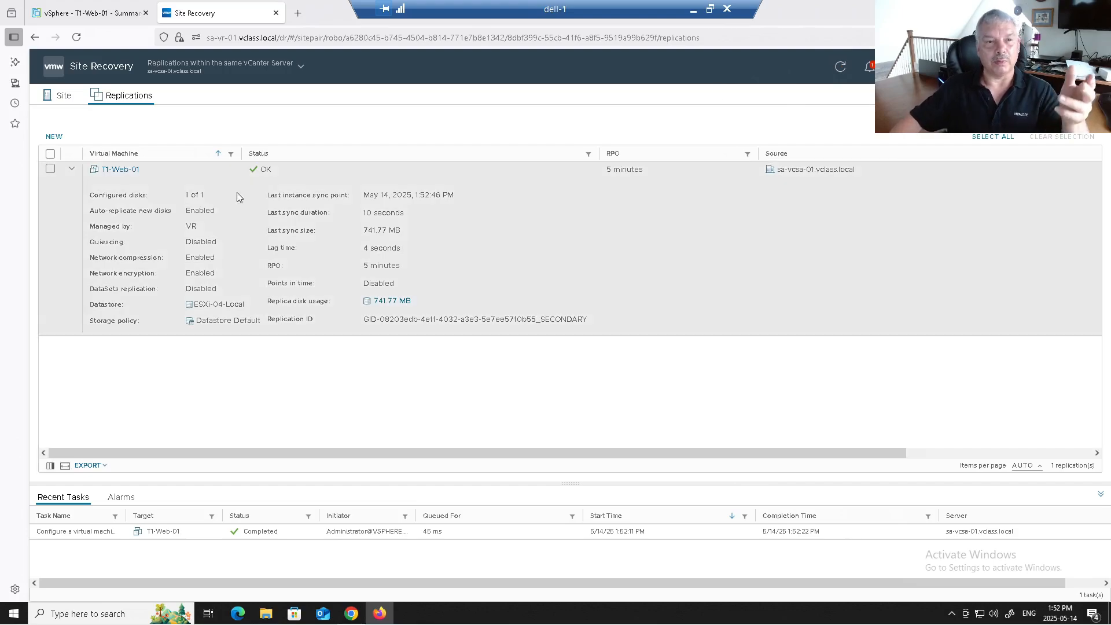
left_click(75, 171)
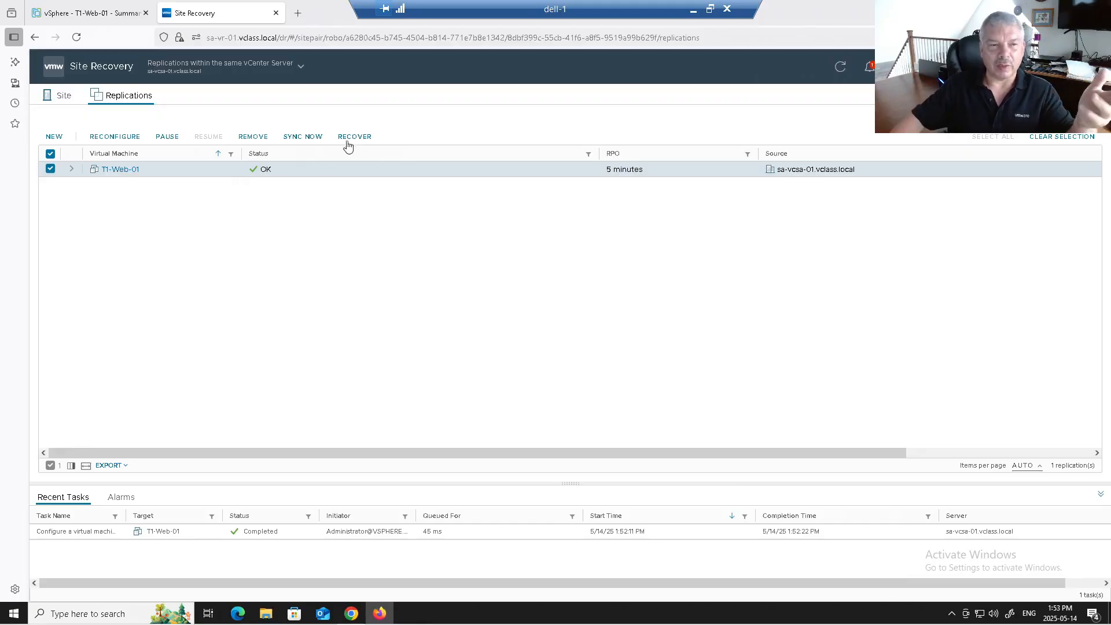
left_click(112, 137)
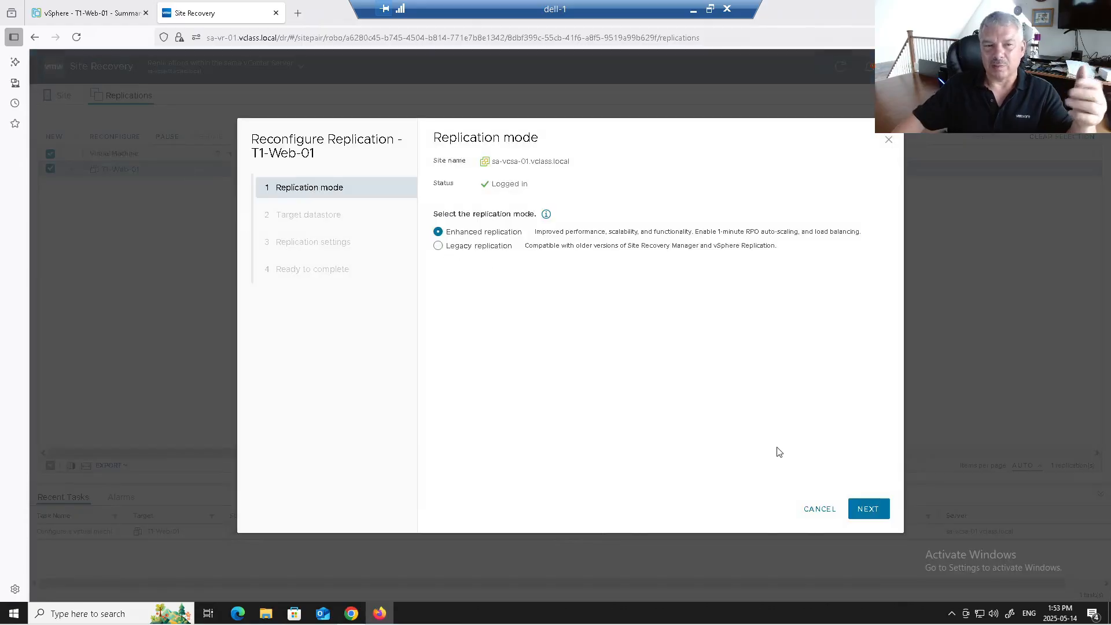
left_click(859, 509)
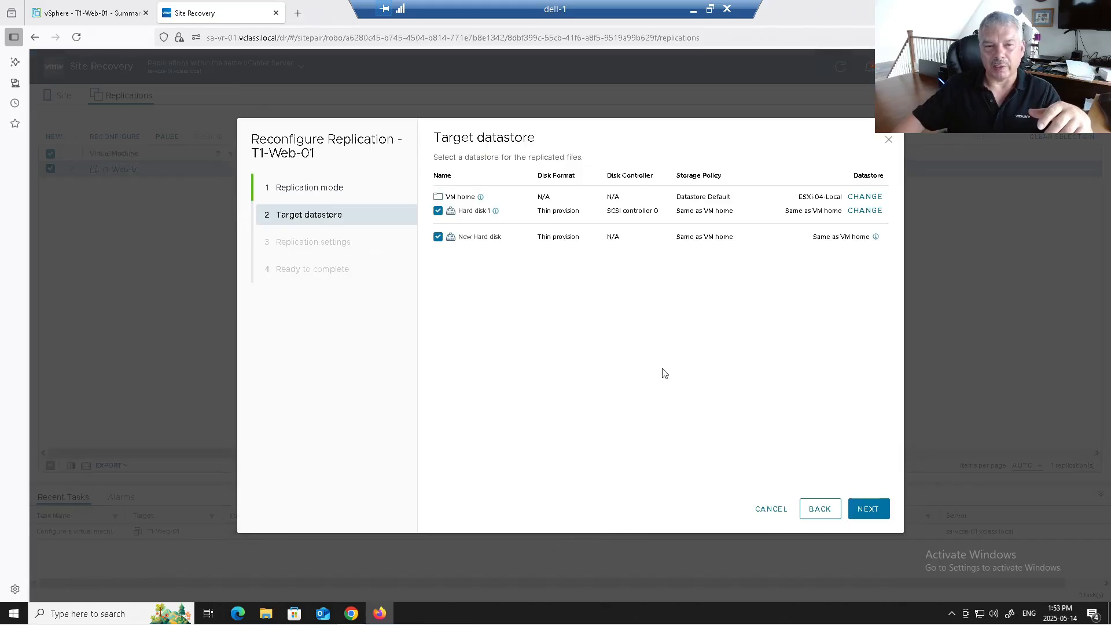
left_click(773, 510)
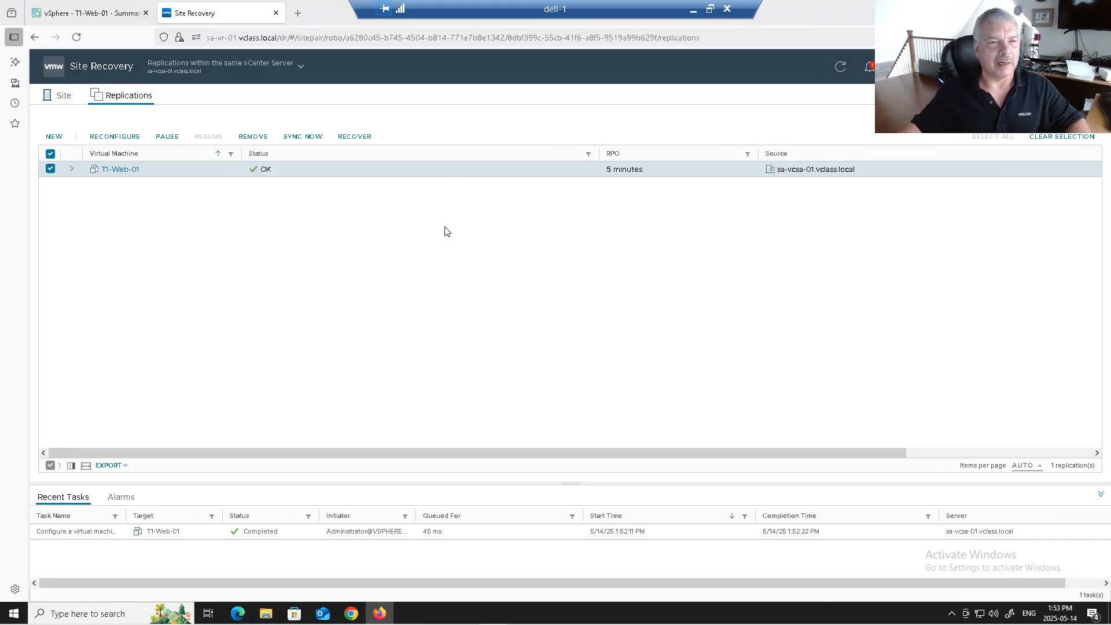
Step: Begin recovering T1-Web-01 with the Use latest available data option
left_click(355, 139)
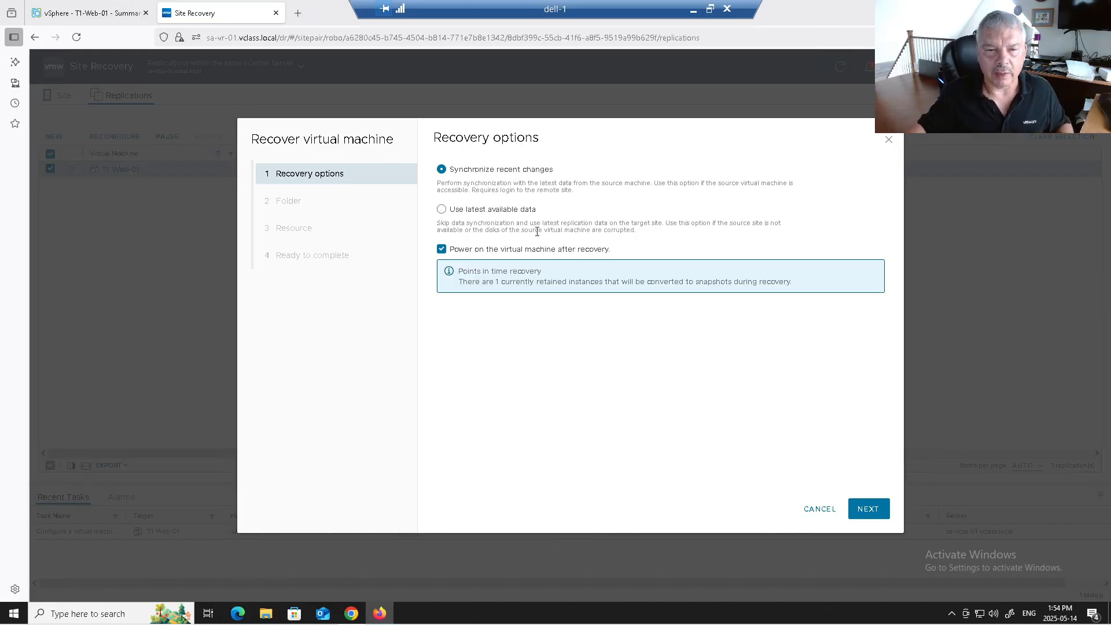
left_click(460, 212)
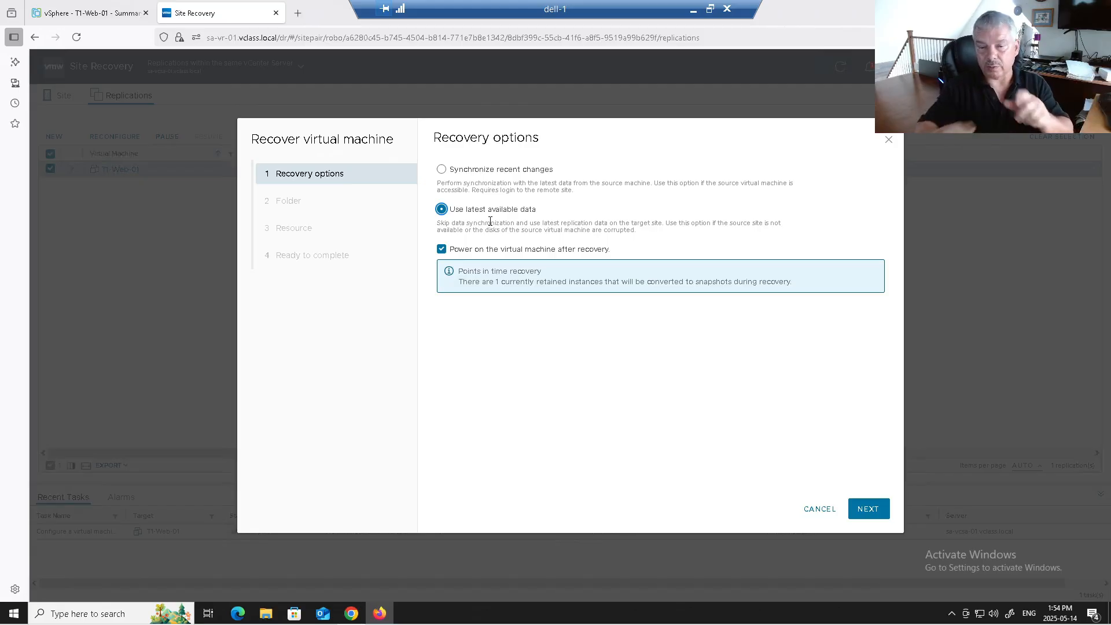
Step: Cancel the recovery and power off the original T1-Web-01 in vSphere Client
left_click(817, 509)
left_click(93, 16)
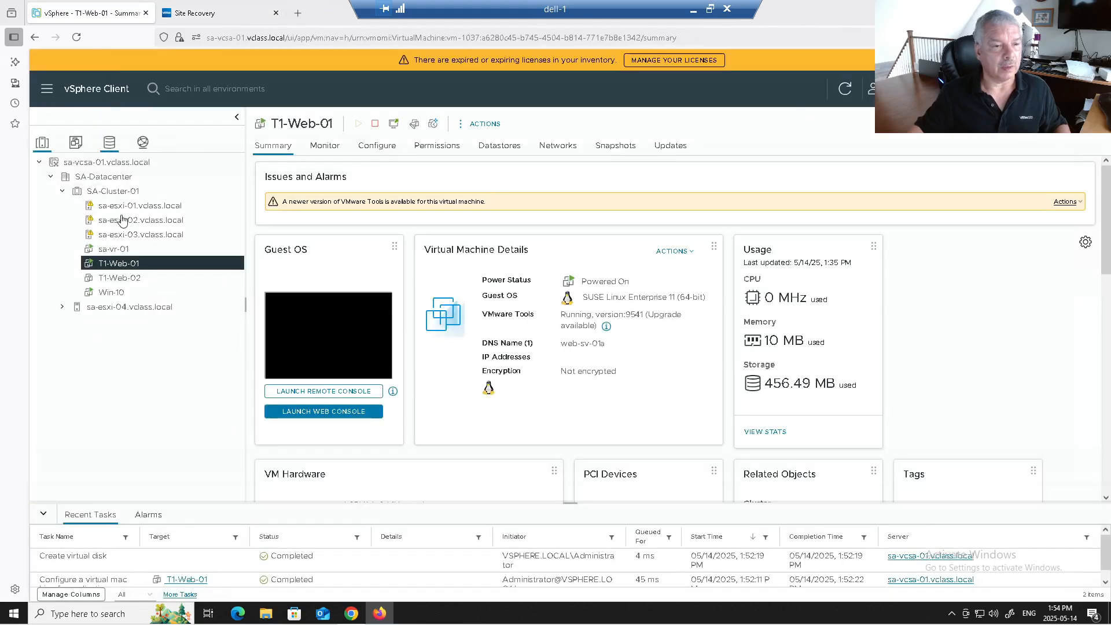
right_click(134, 264)
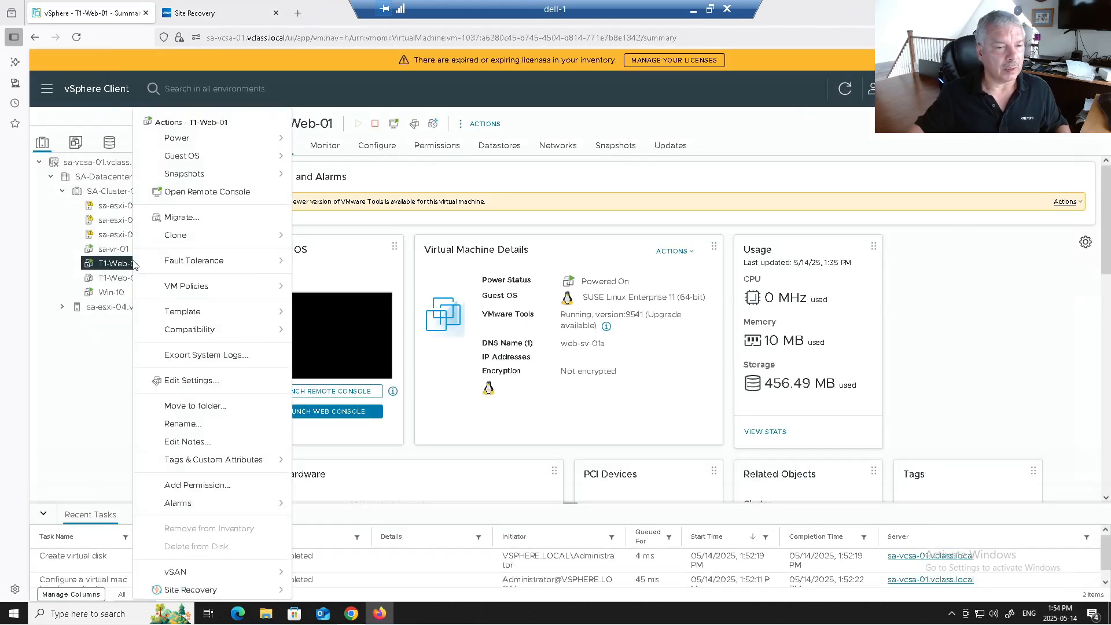
mouse_move(237, 140)
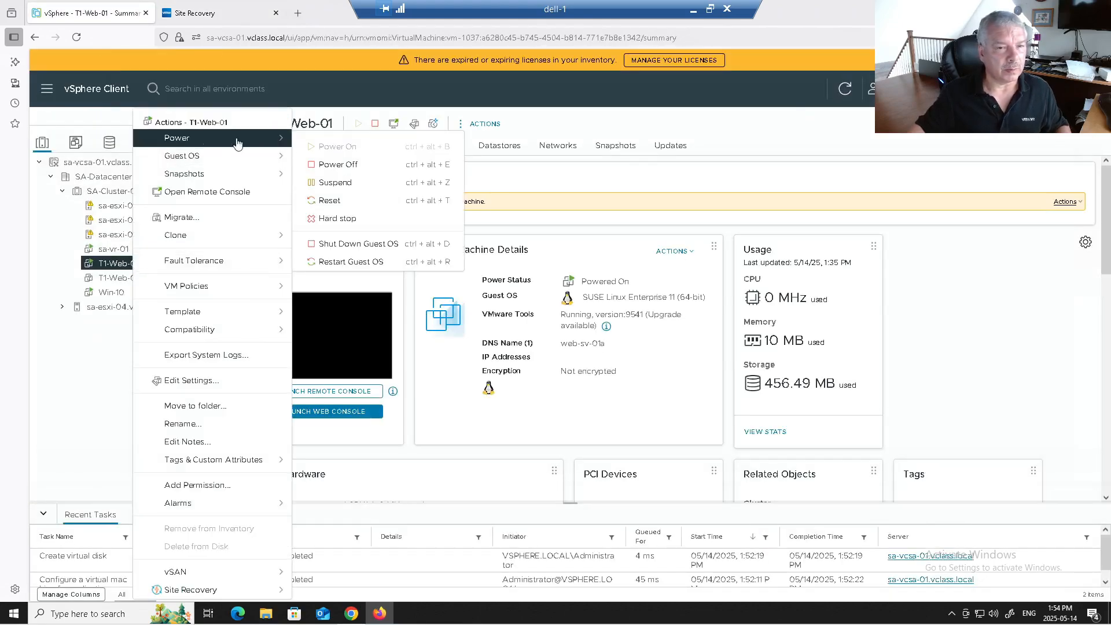
left_click(340, 165)
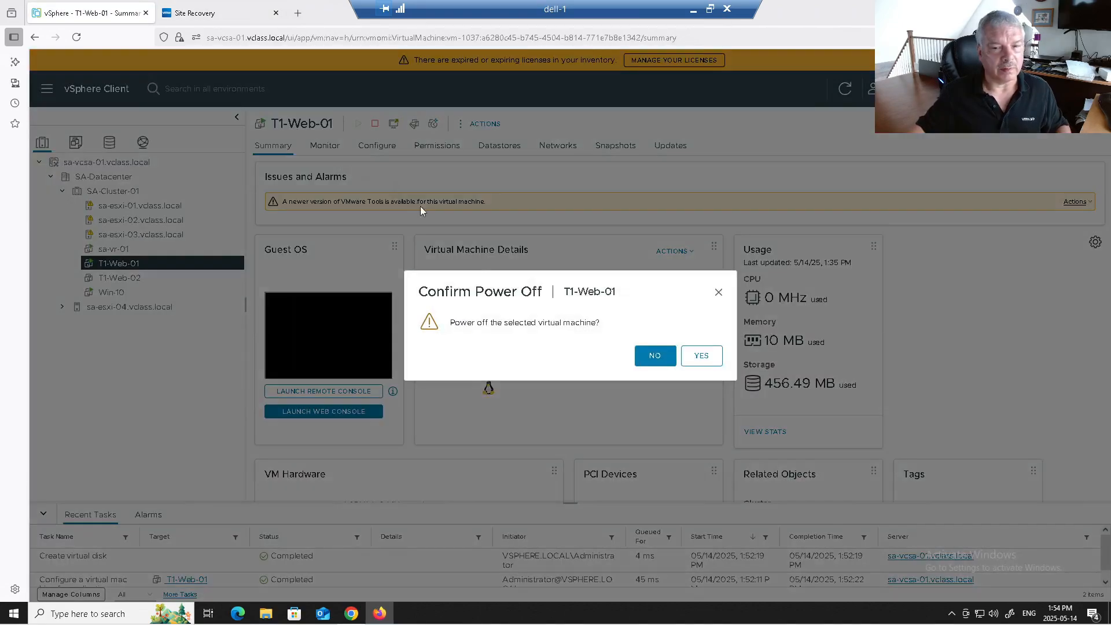
left_click(691, 361)
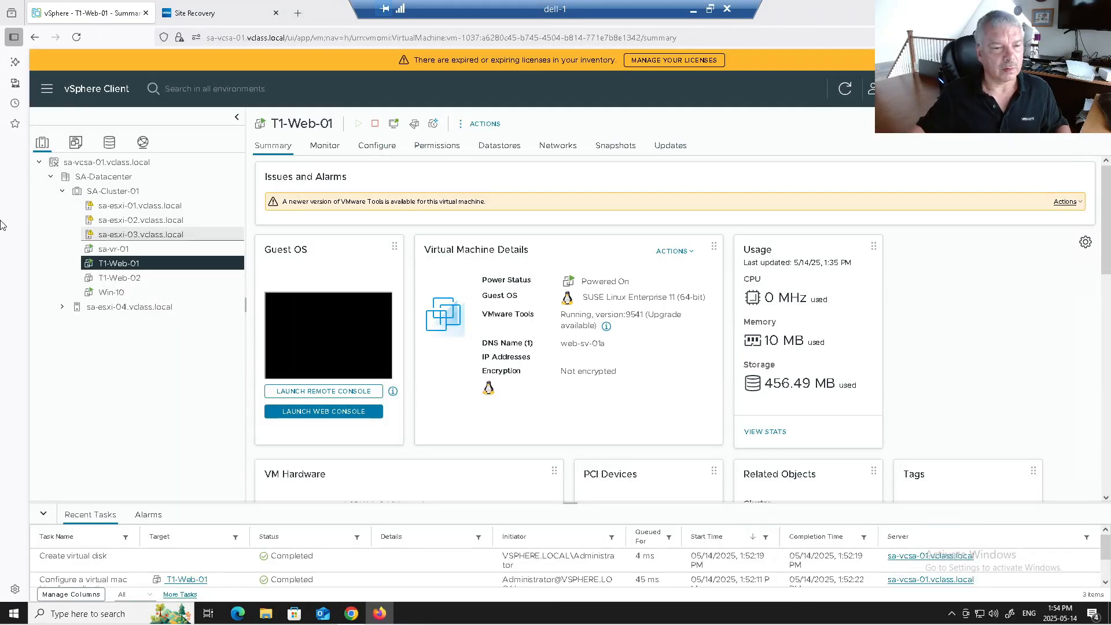
Step: Delete the powered-off T1-Web-01 from disk
right_click(112, 262)
left_click(199, 547)
left_click(699, 365)
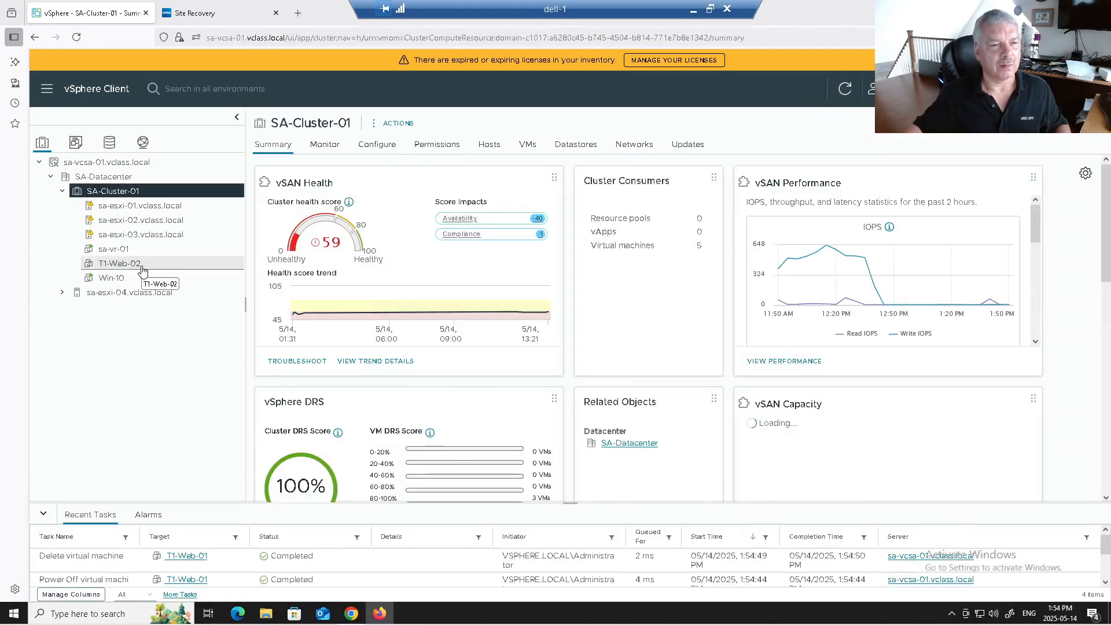
Step: Open Site Recovery's Replications list for the local pair, showing T1-Web-01 as Not Active
left_click(49, 90)
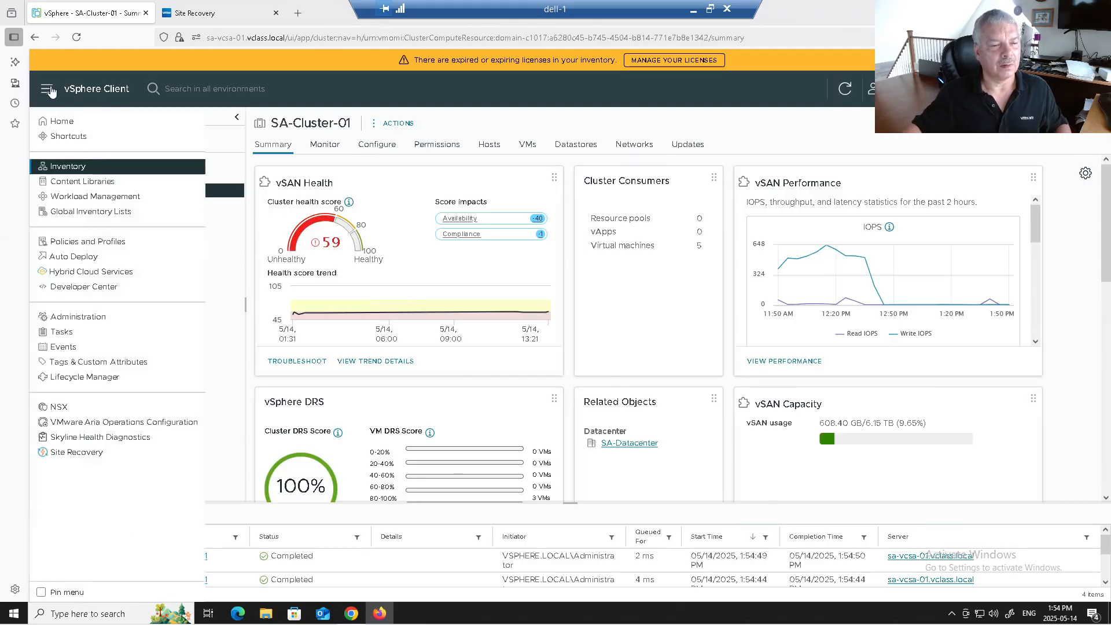
left_click(74, 453)
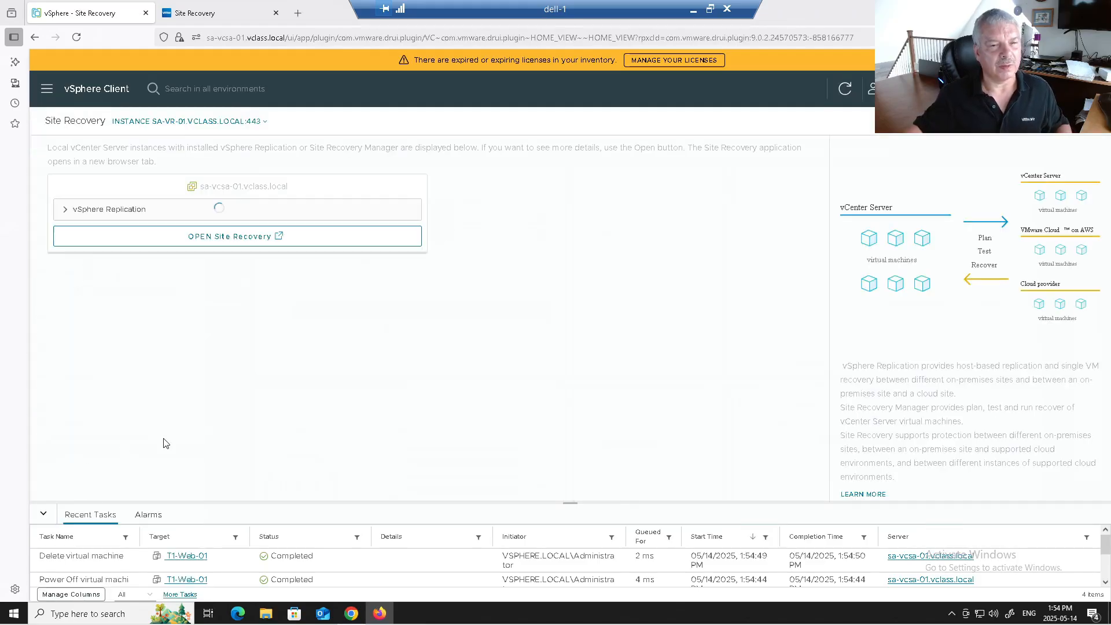
left_click(209, 237)
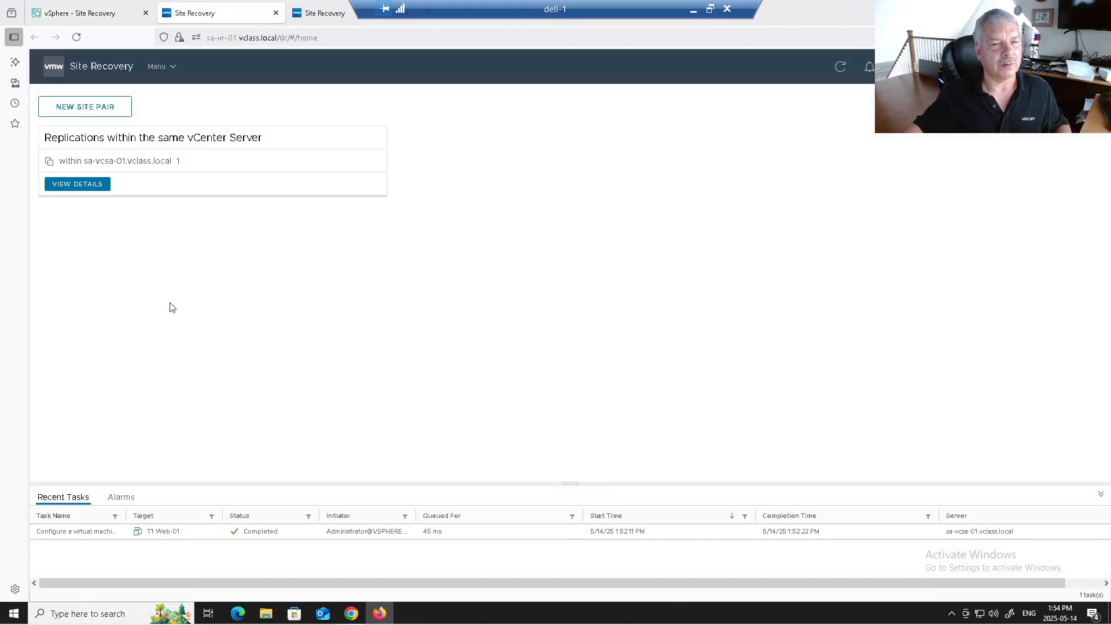
left_click(74, 185)
left_click(59, 165)
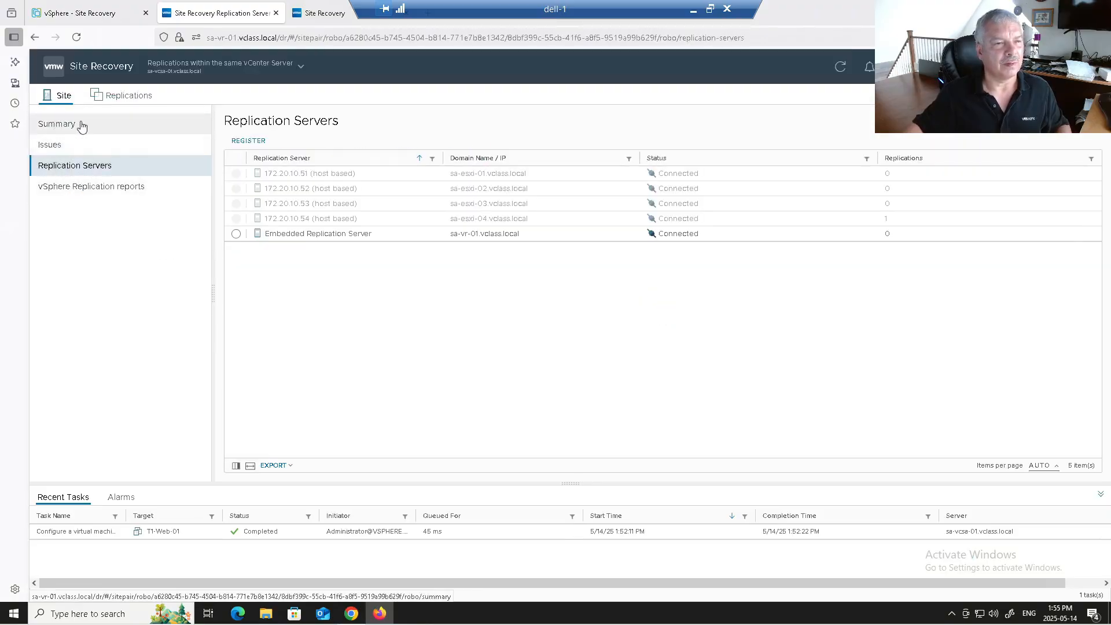
left_click(116, 96)
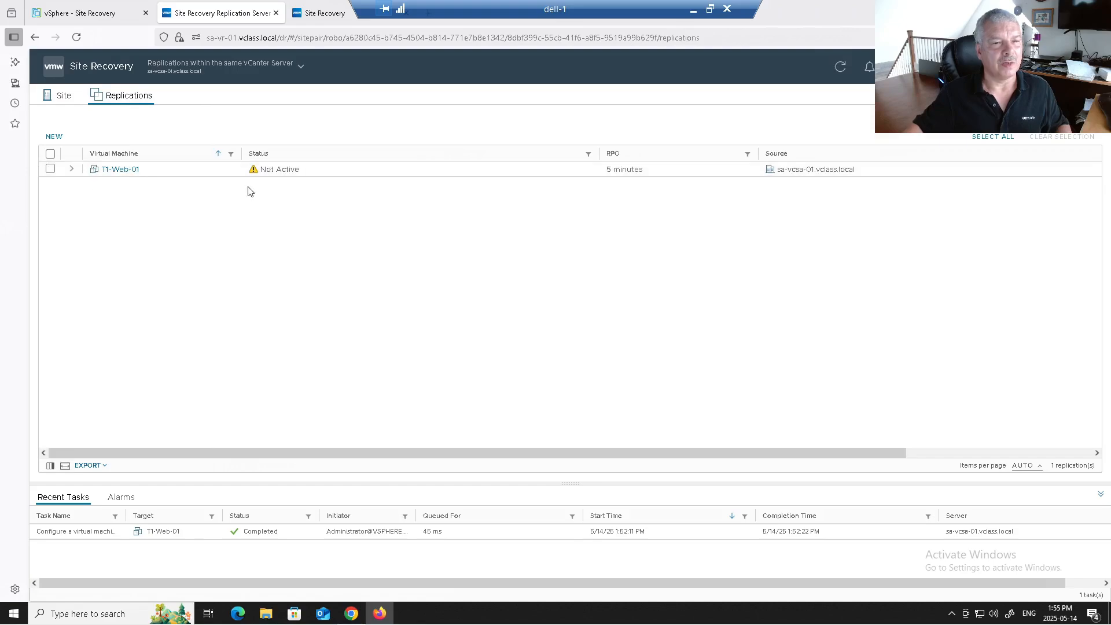
Step: Recover T1-Web-01 from the latest available data into a folder under SA-Datacenter
left_click(51, 168)
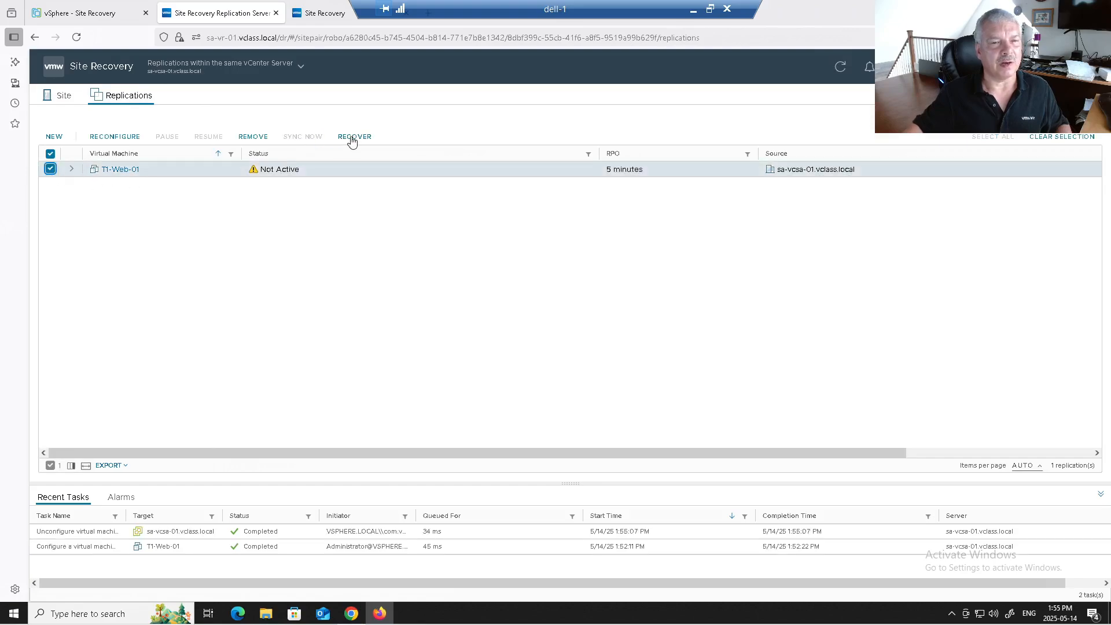
left_click(352, 137)
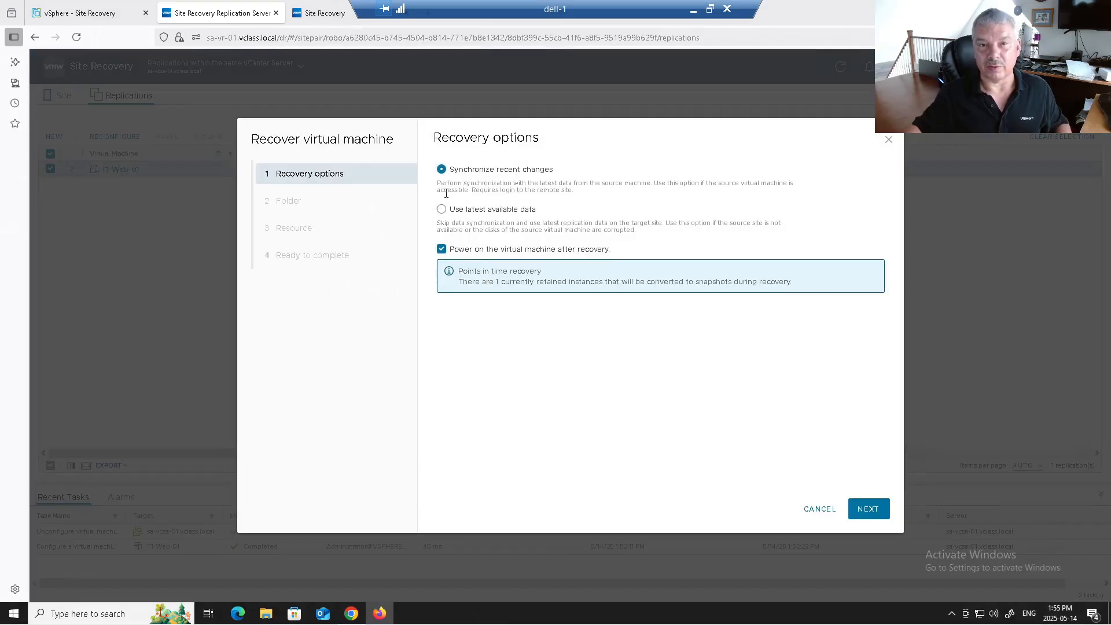
left_click(442, 211)
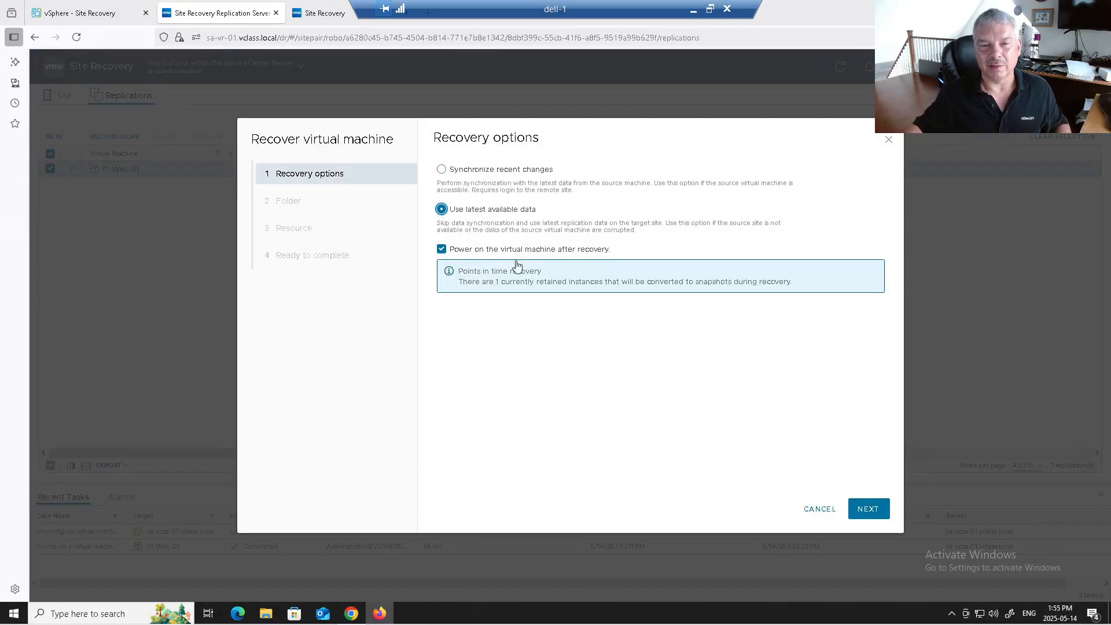
left_click(860, 510)
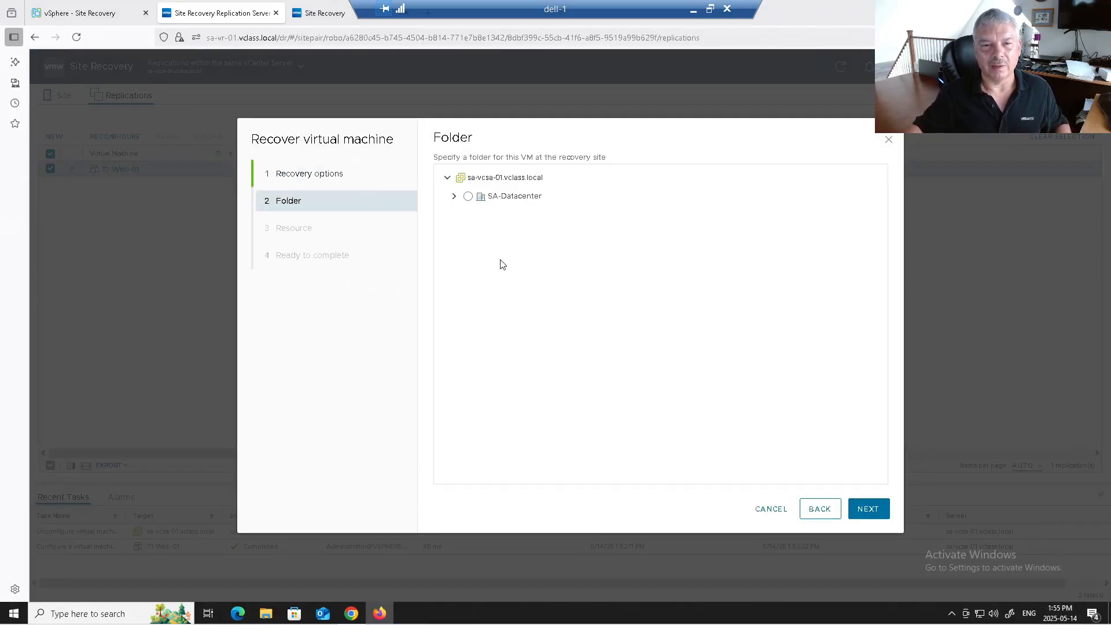
left_click(456, 196)
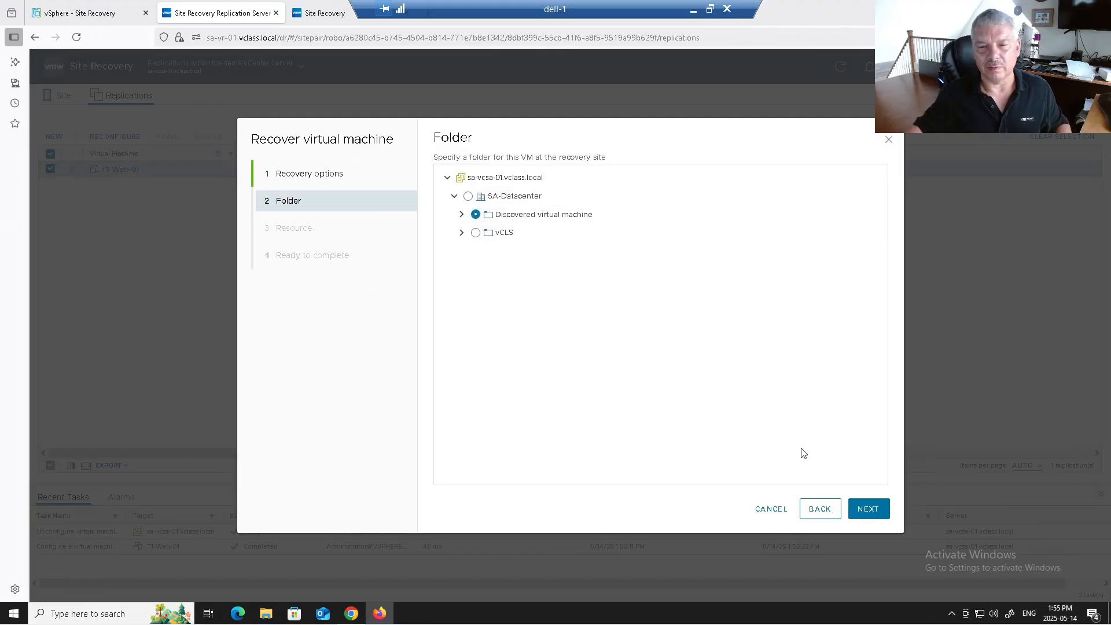
left_click(860, 509)
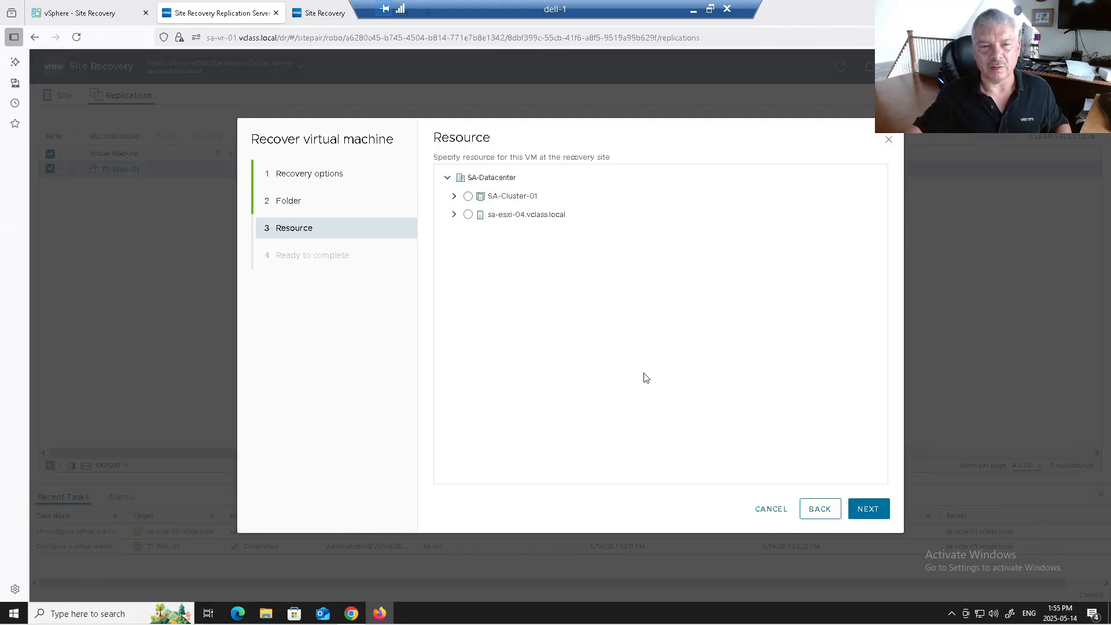
Step: Place the recovered VM on host sa-esxi-04, finish, and confirm its Recovered status
left_click(466, 216)
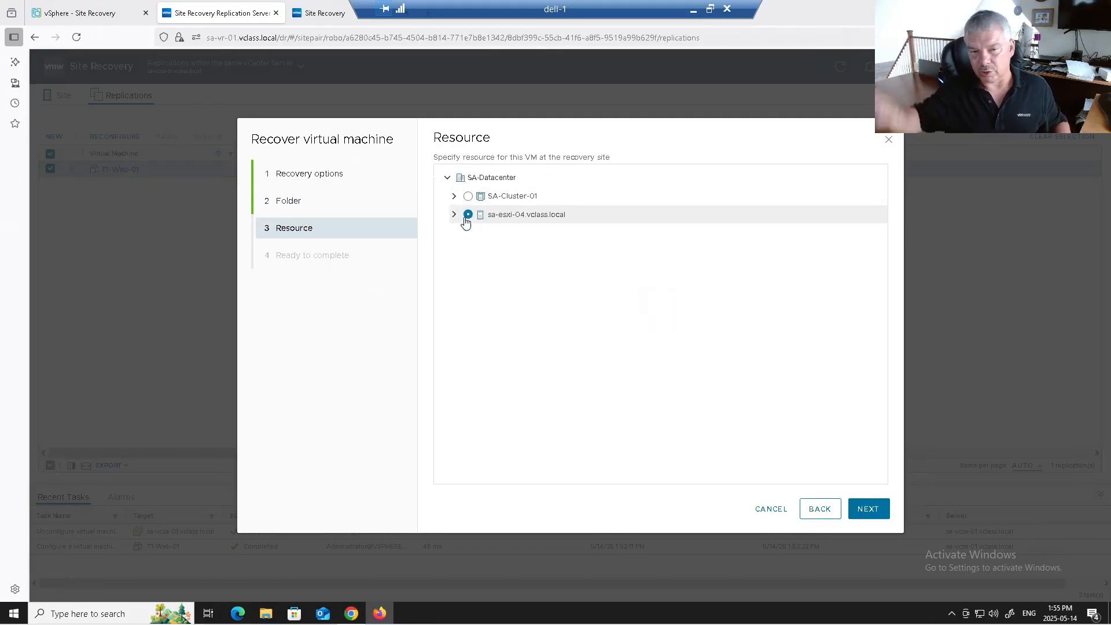
left_click(870, 516)
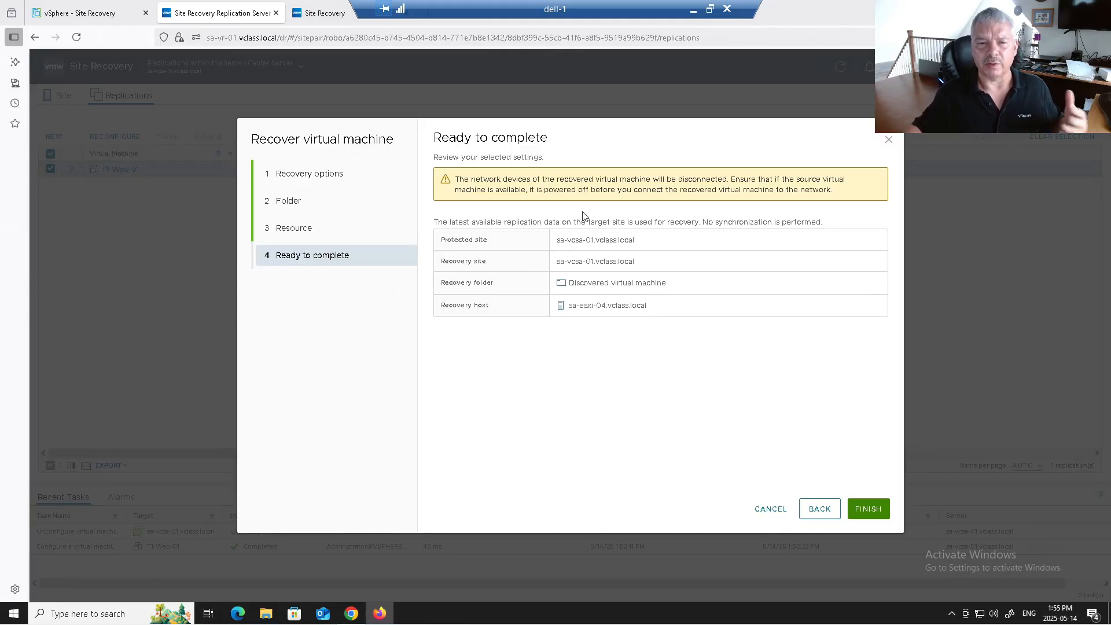
left_click(863, 509)
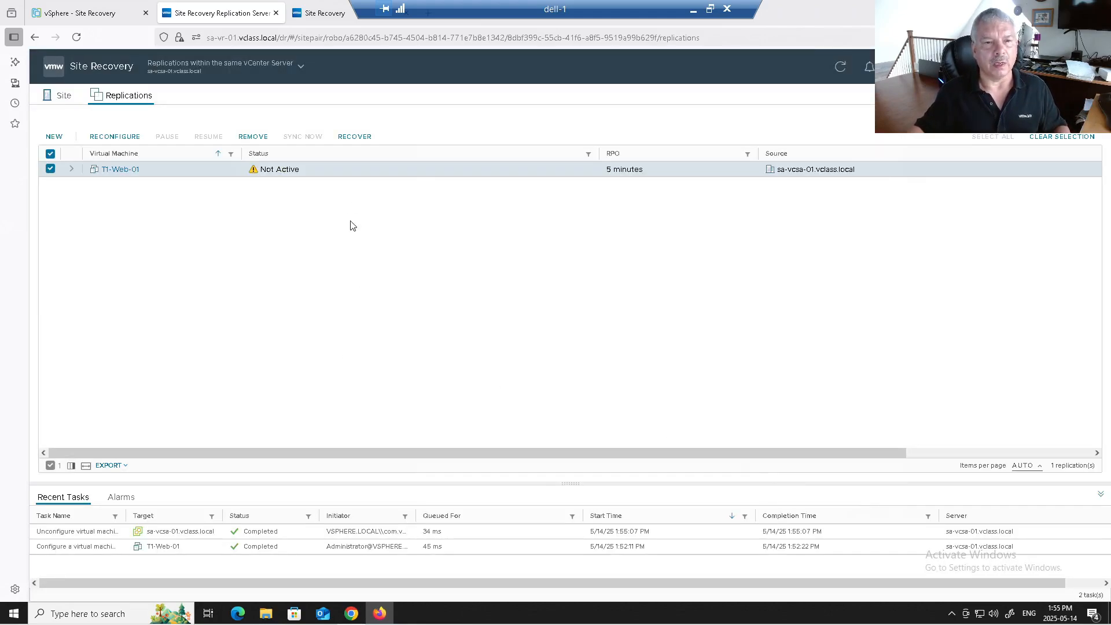
left_click(839, 68)
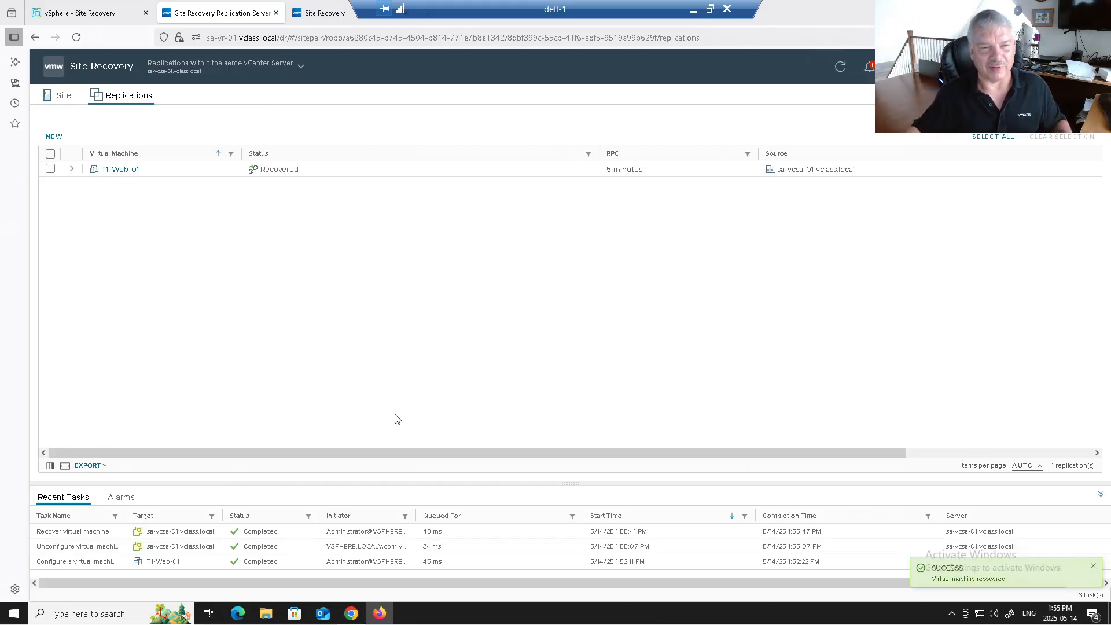
left_click(77, 15)
Step: Locate the recovered T1-Web-01 under sa-esxi-04 in the inventory
left_click(47, 88)
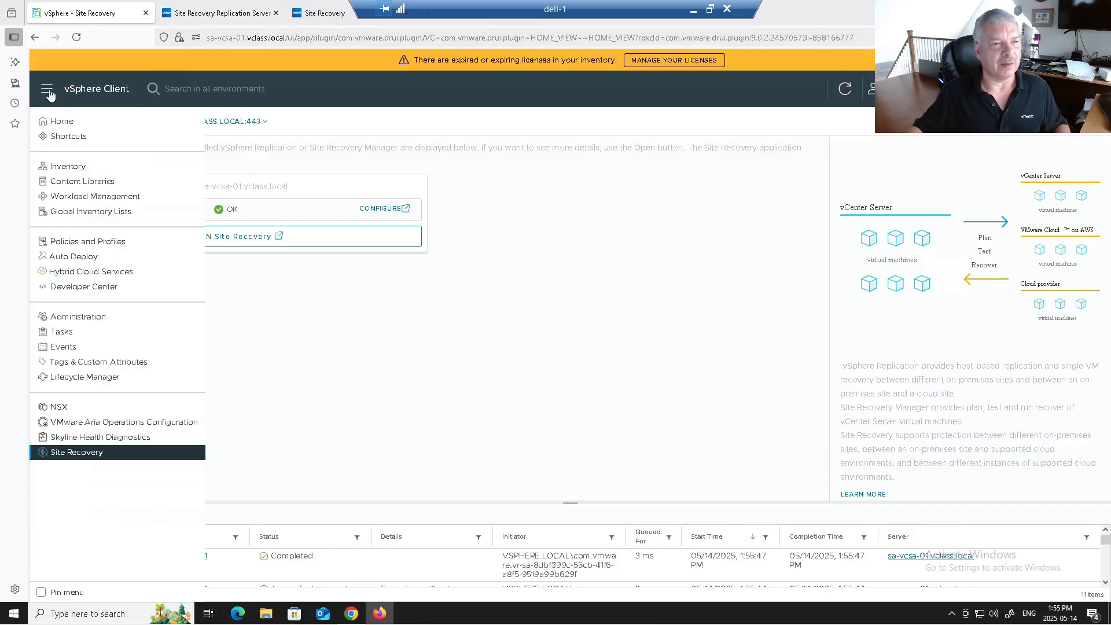
left_click(61, 167)
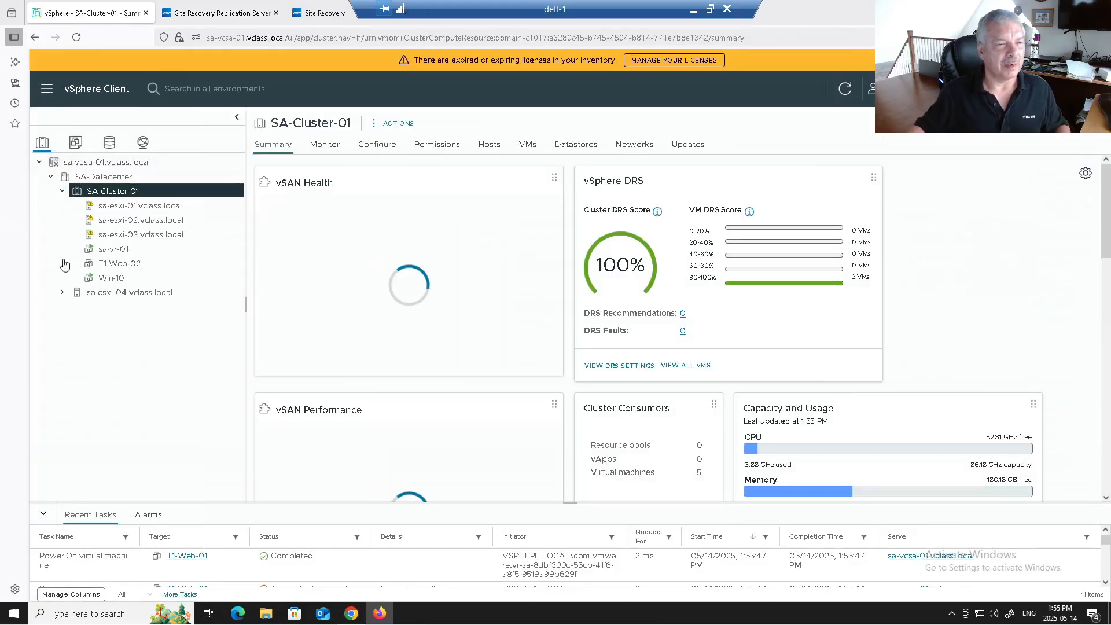
left_click(61, 293)
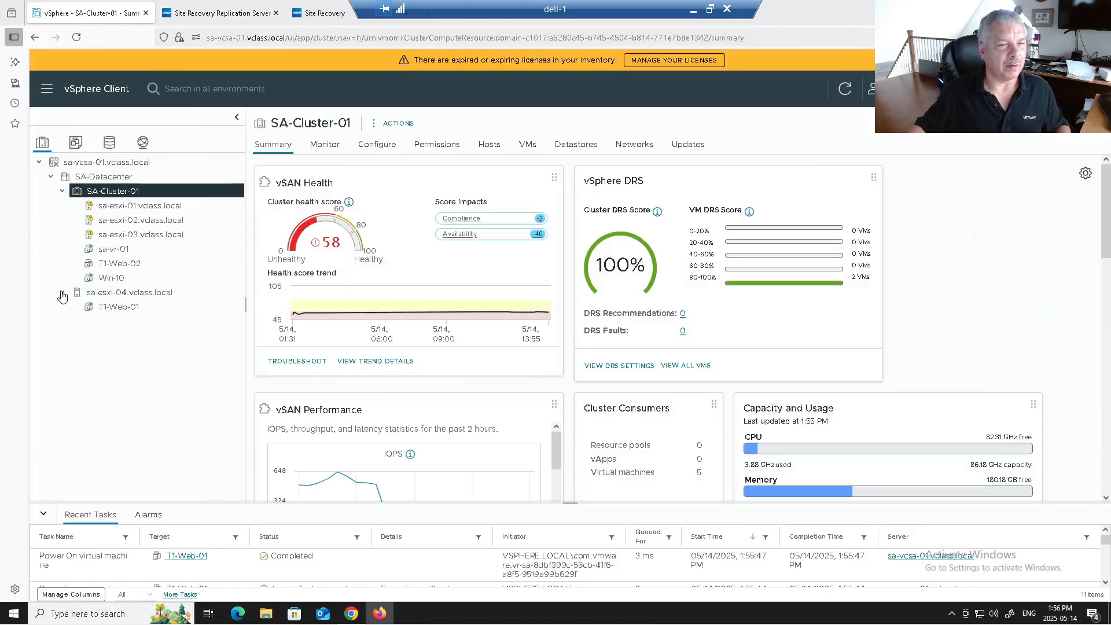
left_click(119, 309)
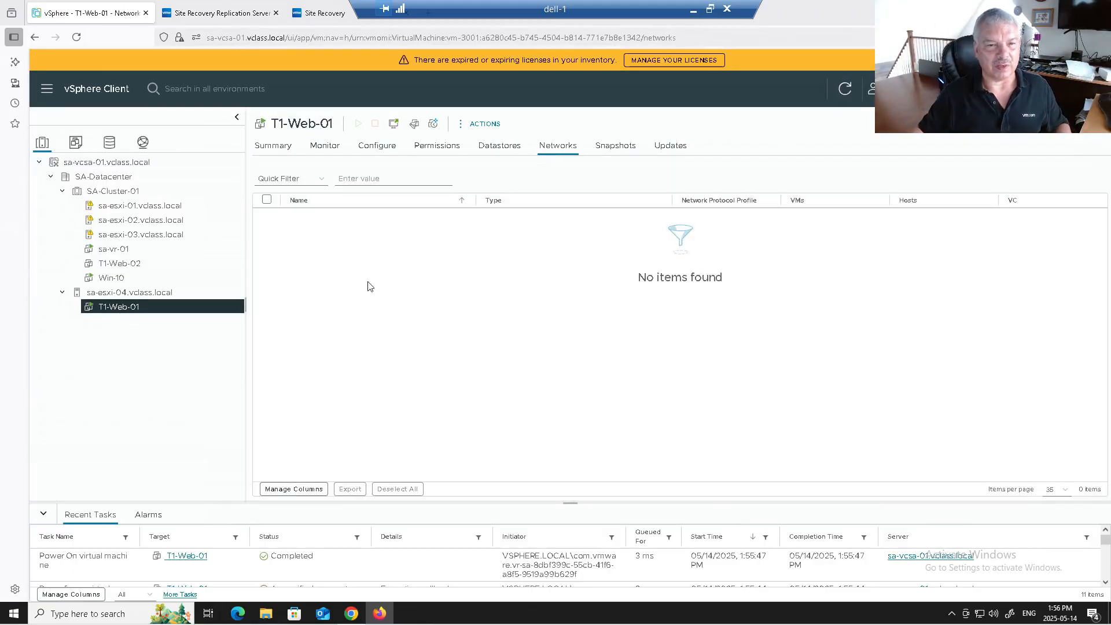
Step: Try connecting T1-Web-01's Network adapter 1 and dismiss the resulting parameter error
right_click(150, 314)
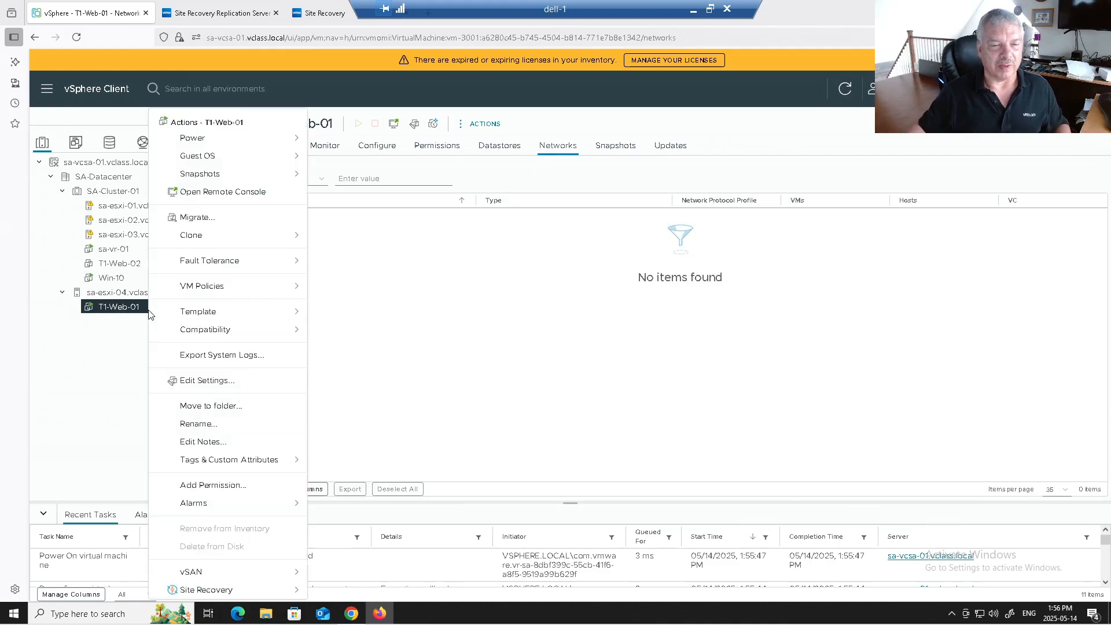
left_click(182, 382)
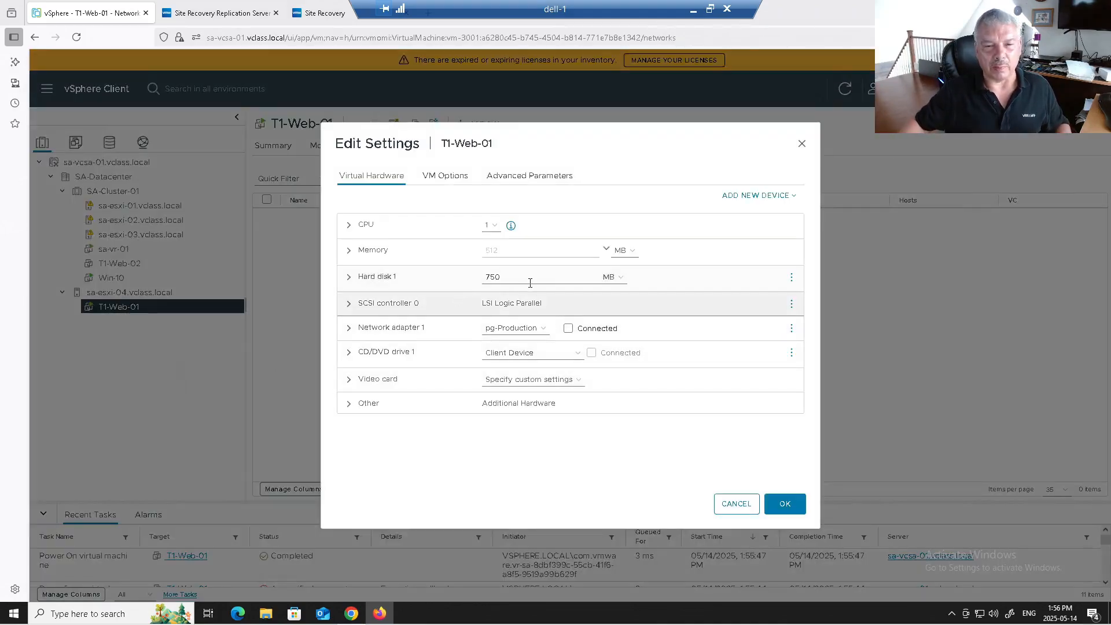
left_click(567, 328)
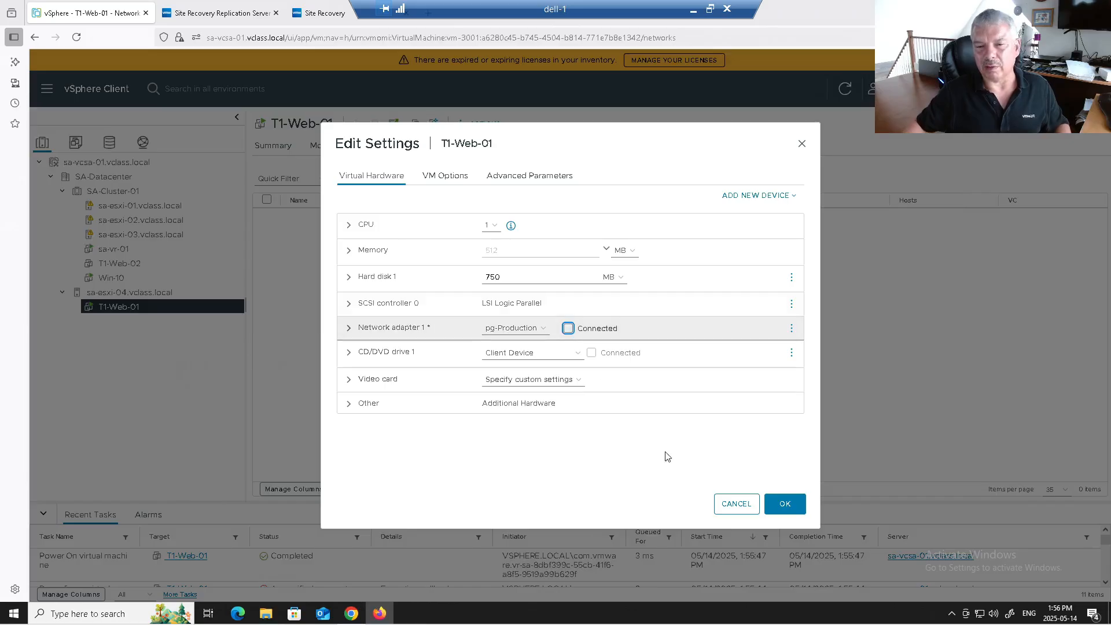
left_click(783, 503)
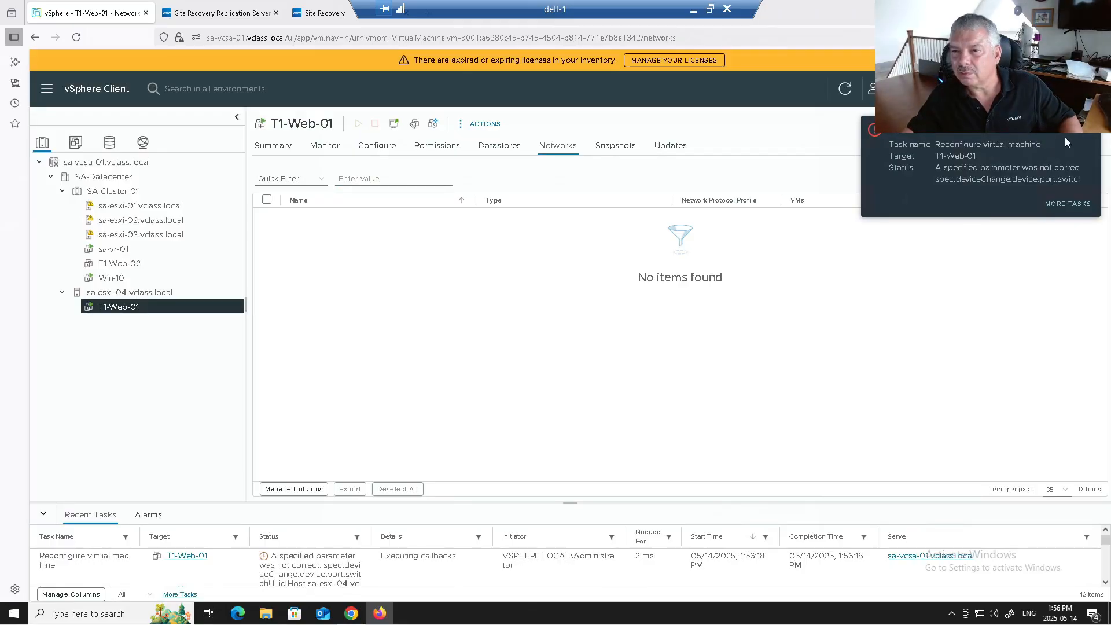
left_click(1087, 130)
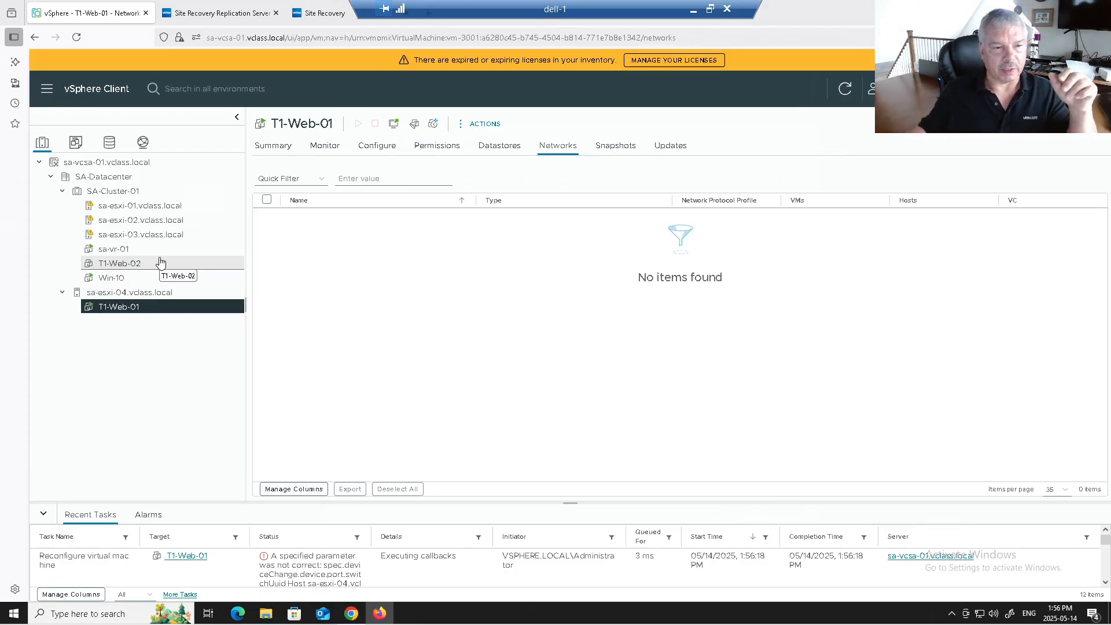
left_click(128, 267)
Step: Start configuring replication for T1-Web-02 to the vCenter site and pass VM validation
right_click(127, 267)
mouse_move(230, 597)
left_click(327, 570)
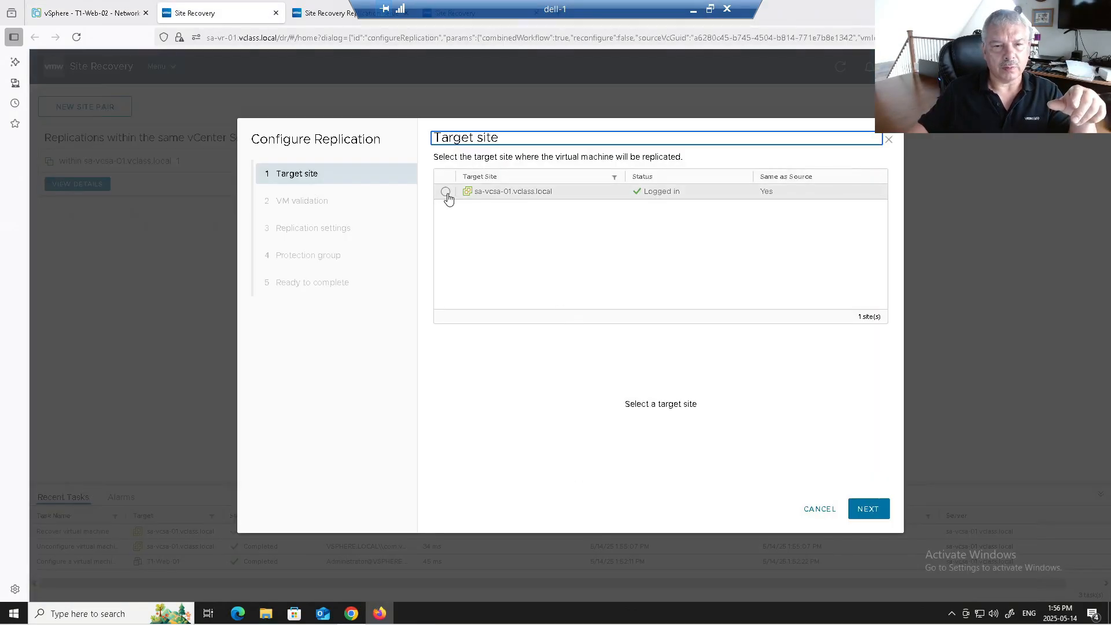
left_click(446, 192)
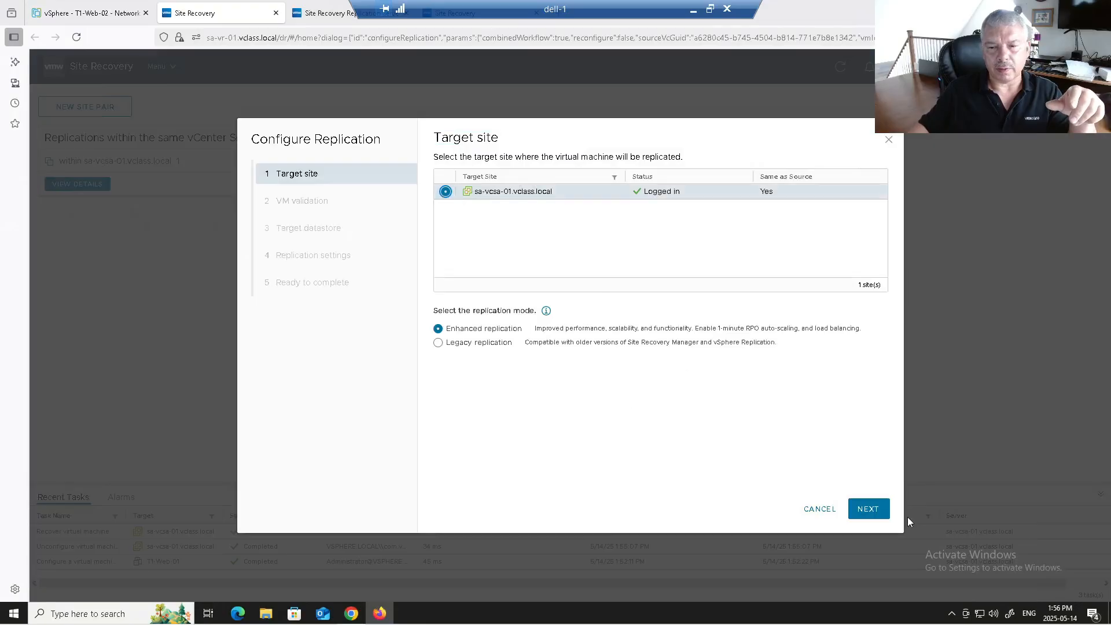
left_click(870, 509)
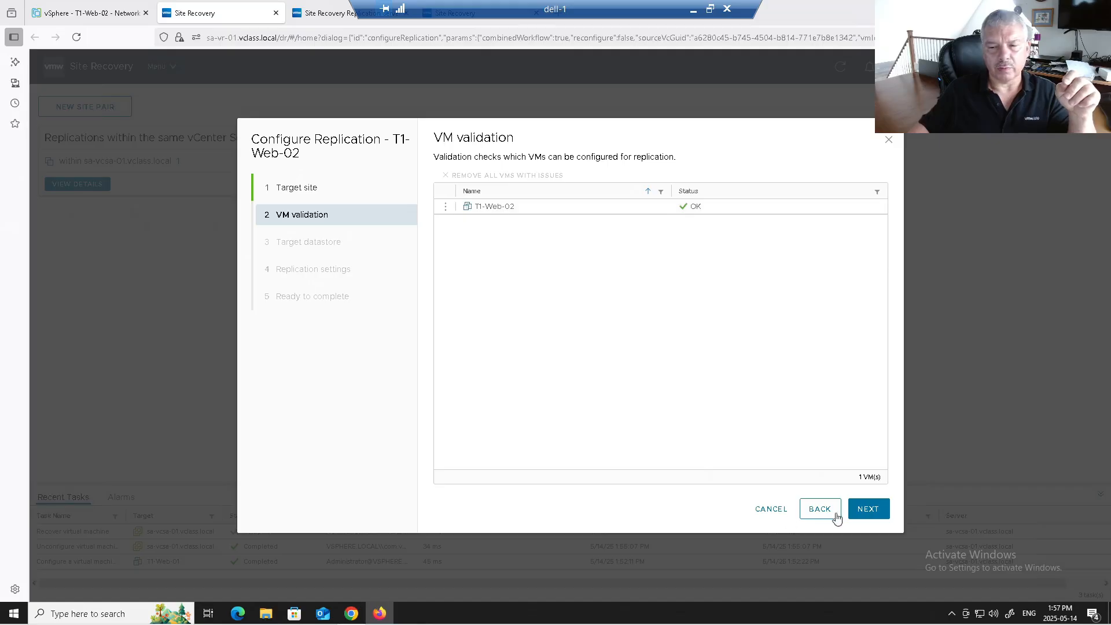
left_click(862, 510)
Step: Replicate T1-Web-02 to ESXi-04-Local with Thin provision disks and a 5-minute RPO
left_click(541, 207)
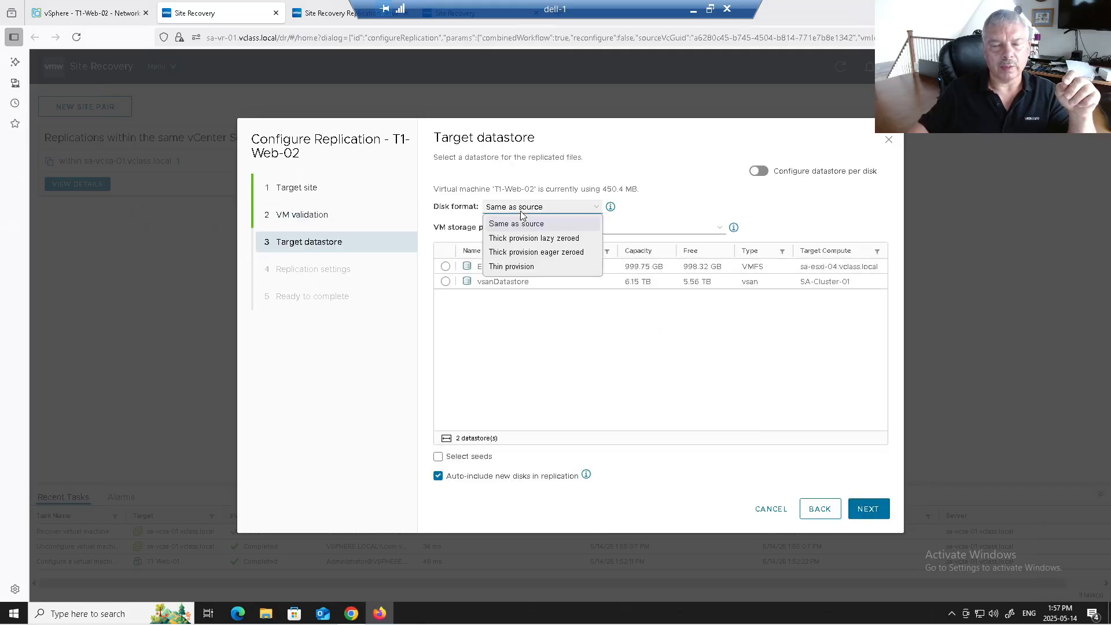
left_click(509, 266)
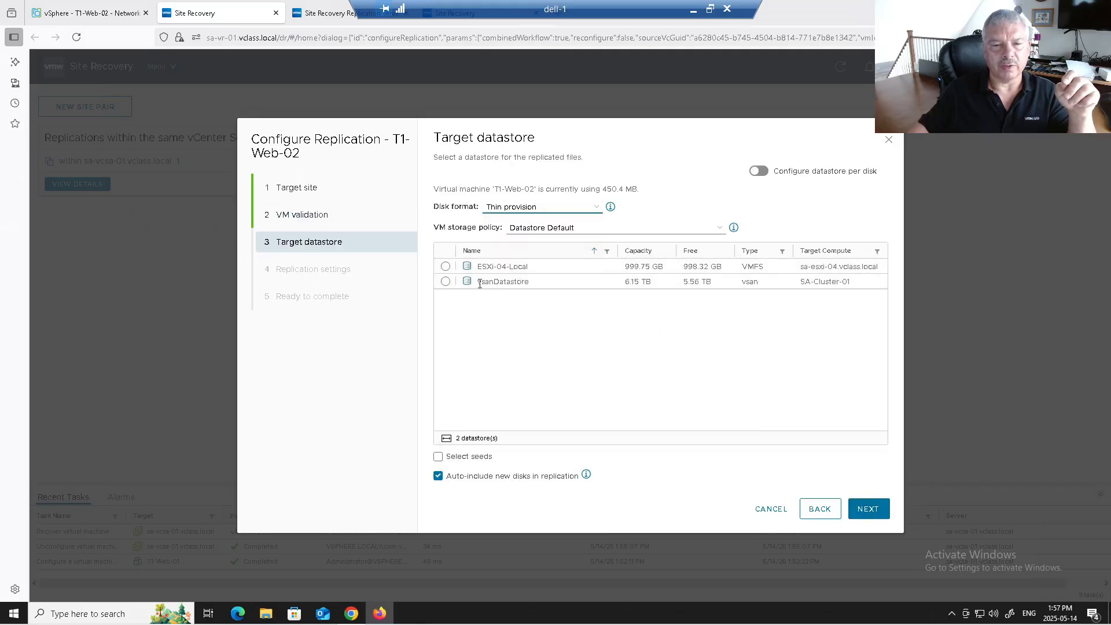
left_click(448, 269)
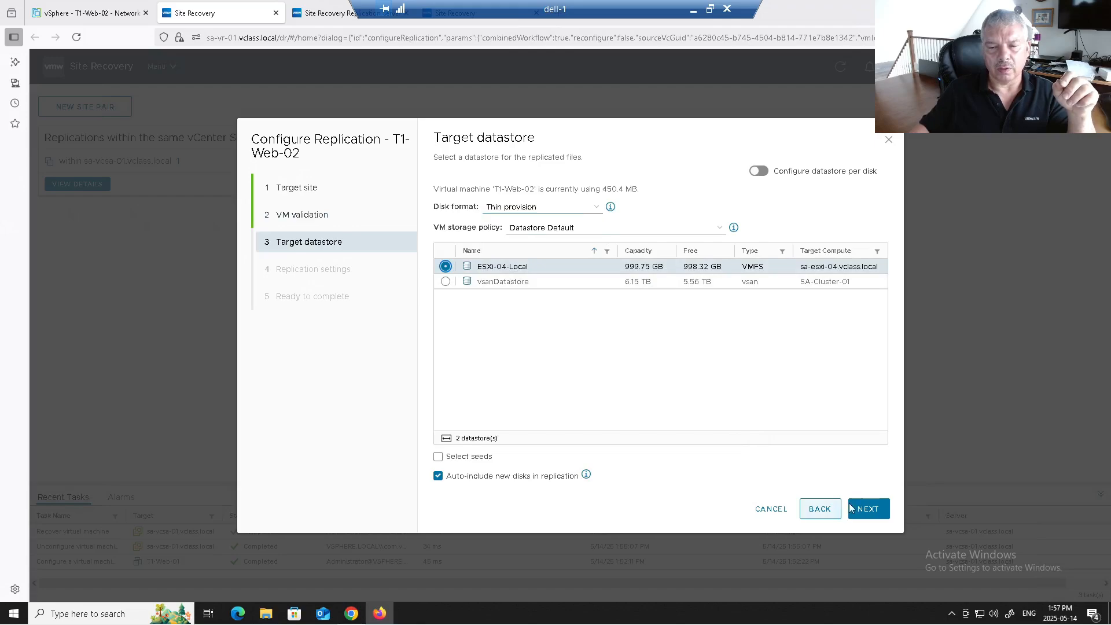
left_click(866, 513)
left_click(484, 204)
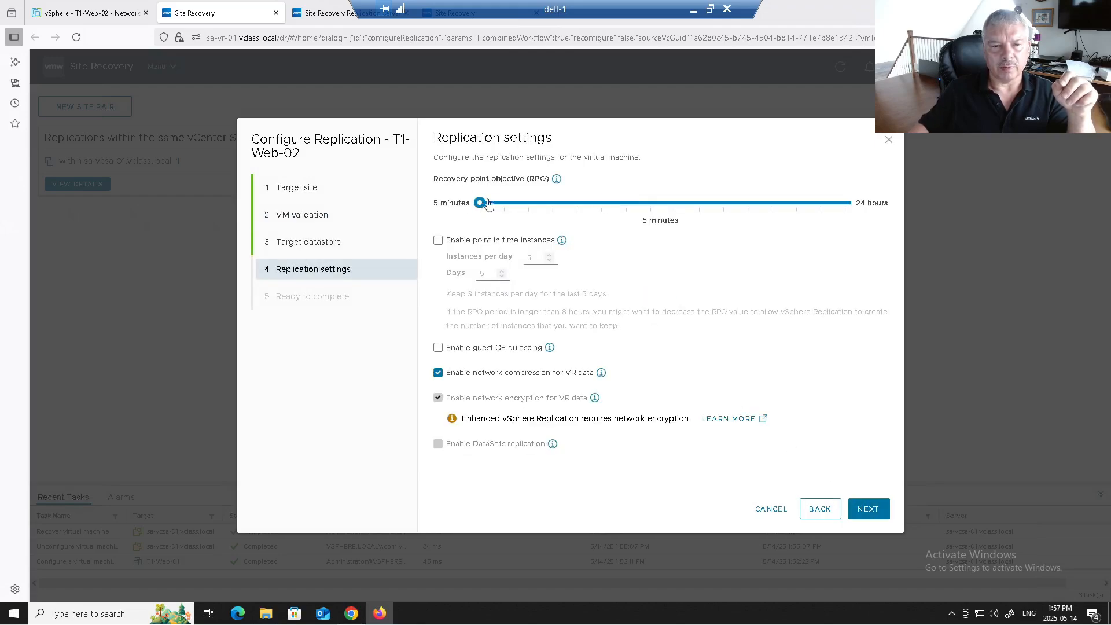
left_click(871, 510)
left_click(875, 510)
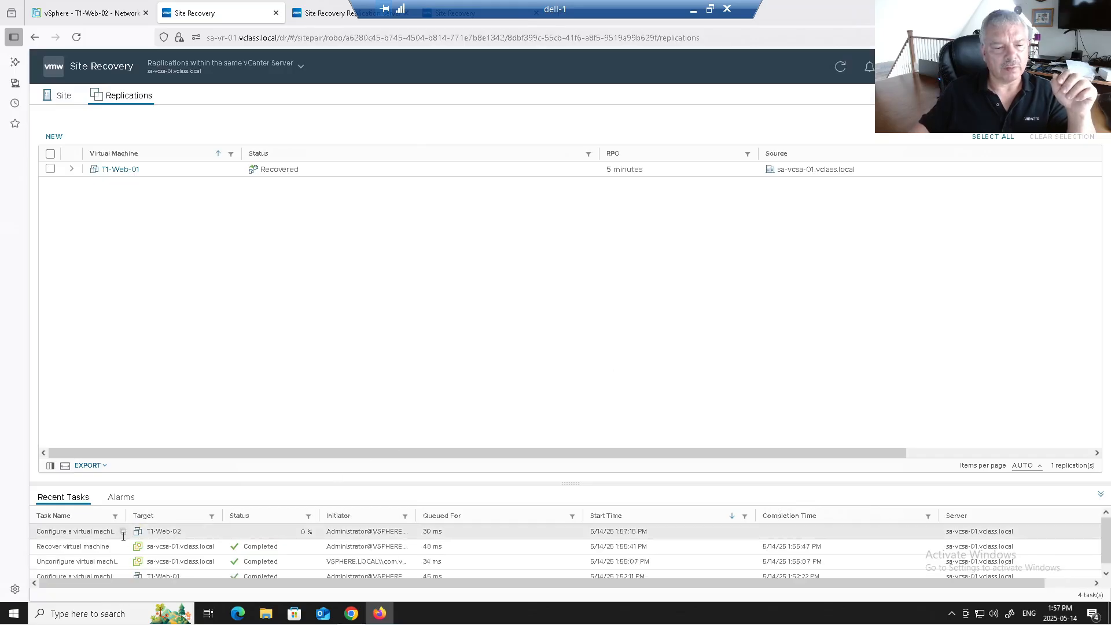
Step: Refresh the Replications list to confirm T1-Web-02's new replication and its success notification
left_click(841, 68)
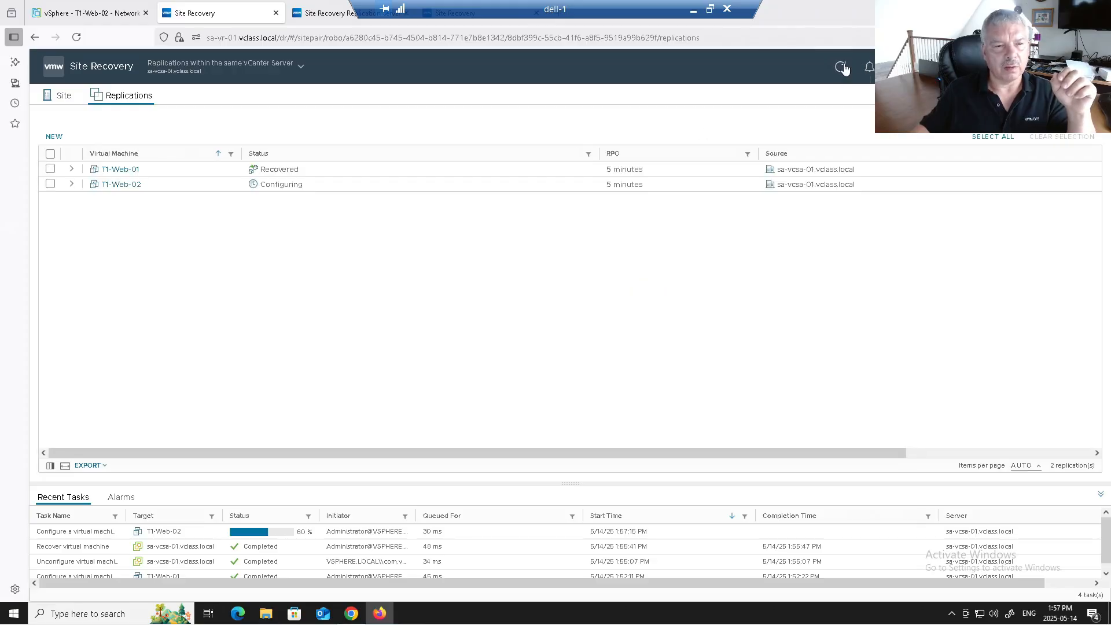
left_click(841, 67)
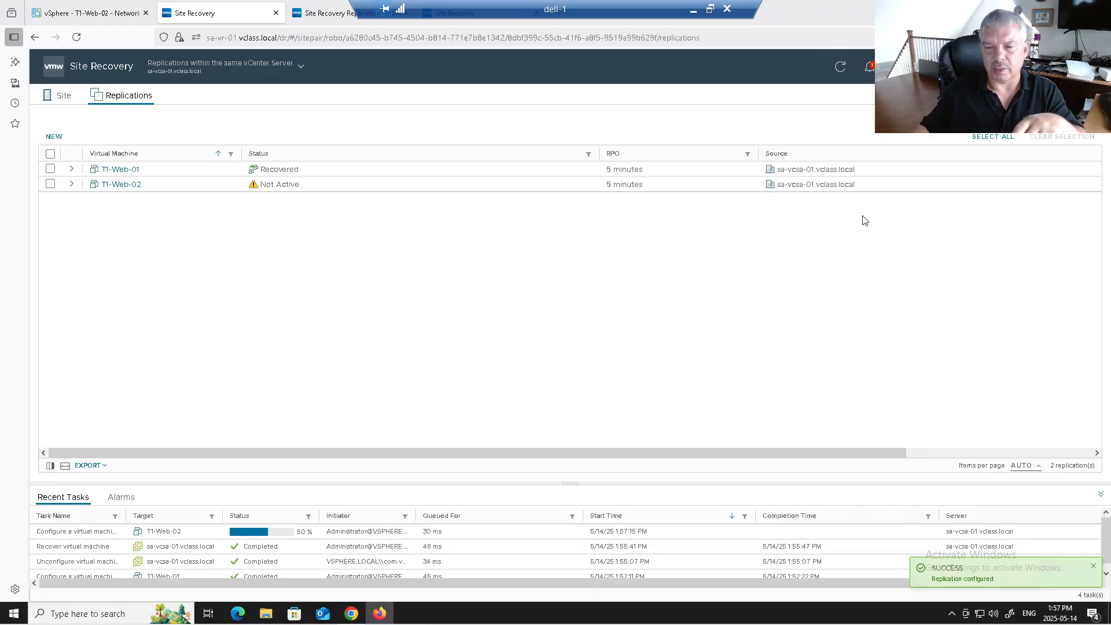
left_click(840, 68)
left_click(840, 67)
left_click(840, 67)
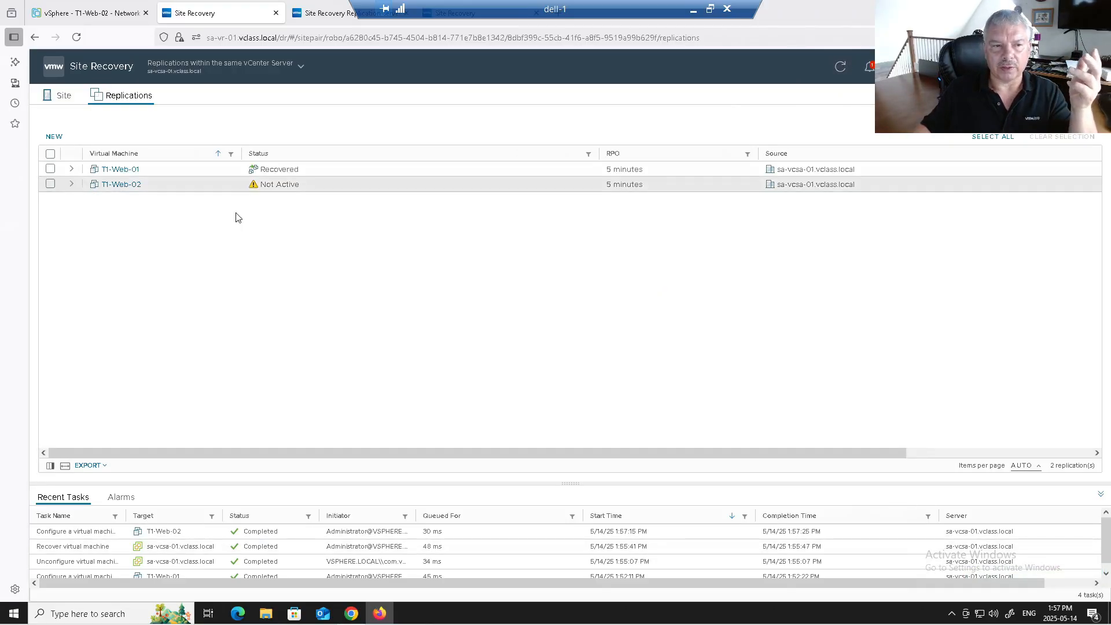
left_click(71, 184)
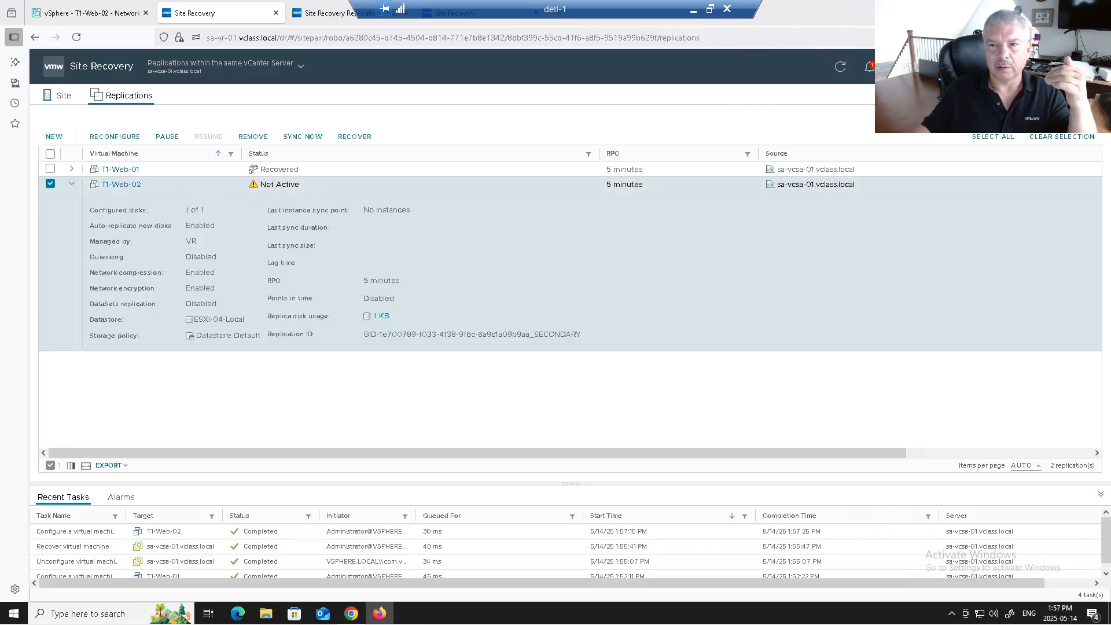
left_click(870, 70)
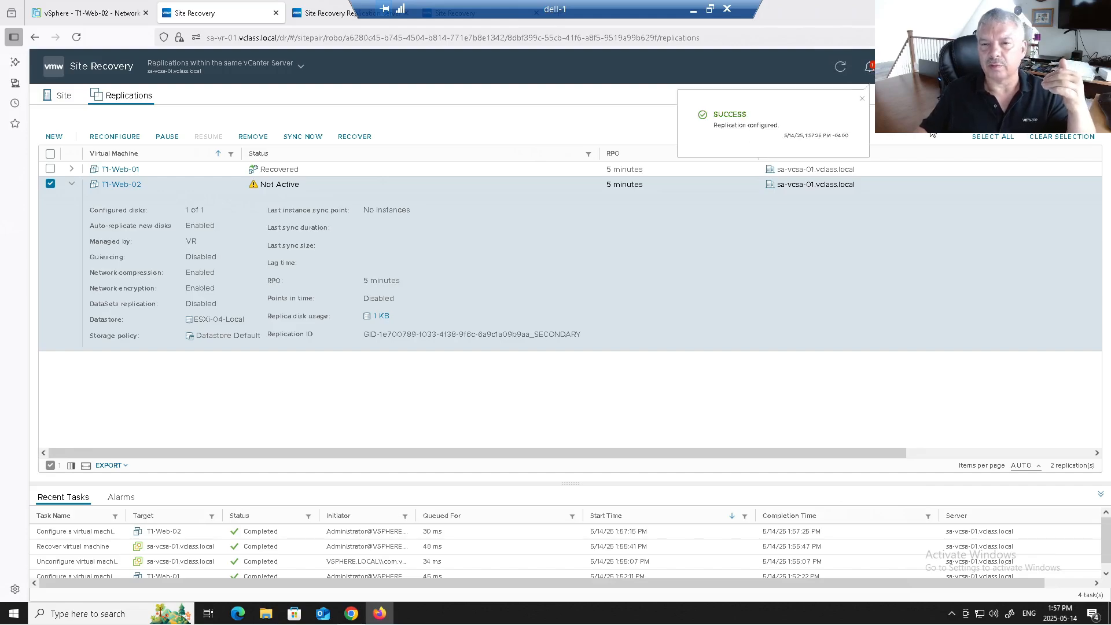
left_click(840, 66)
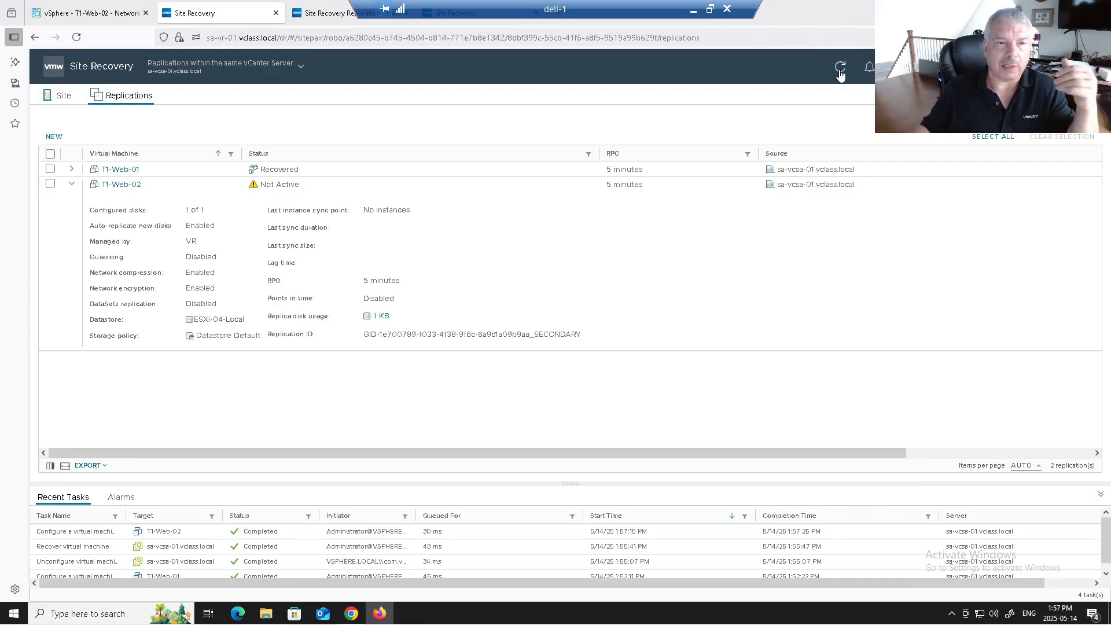
left_click(87, 13)
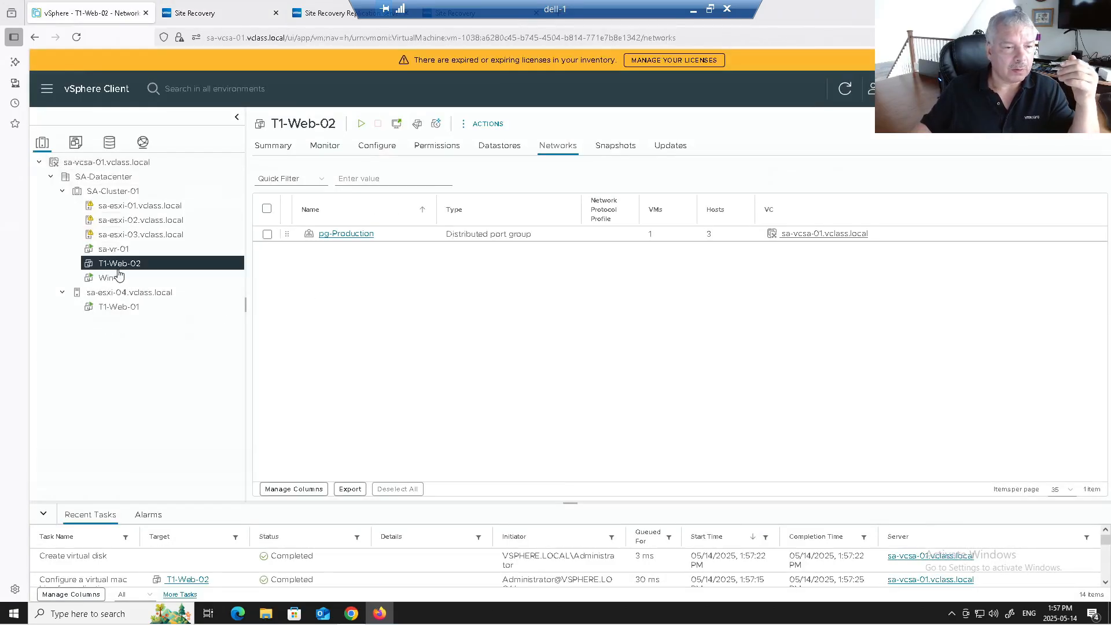
Step: Power on T1-Web-02 and return to the Site Recovery tab
right_click(116, 267)
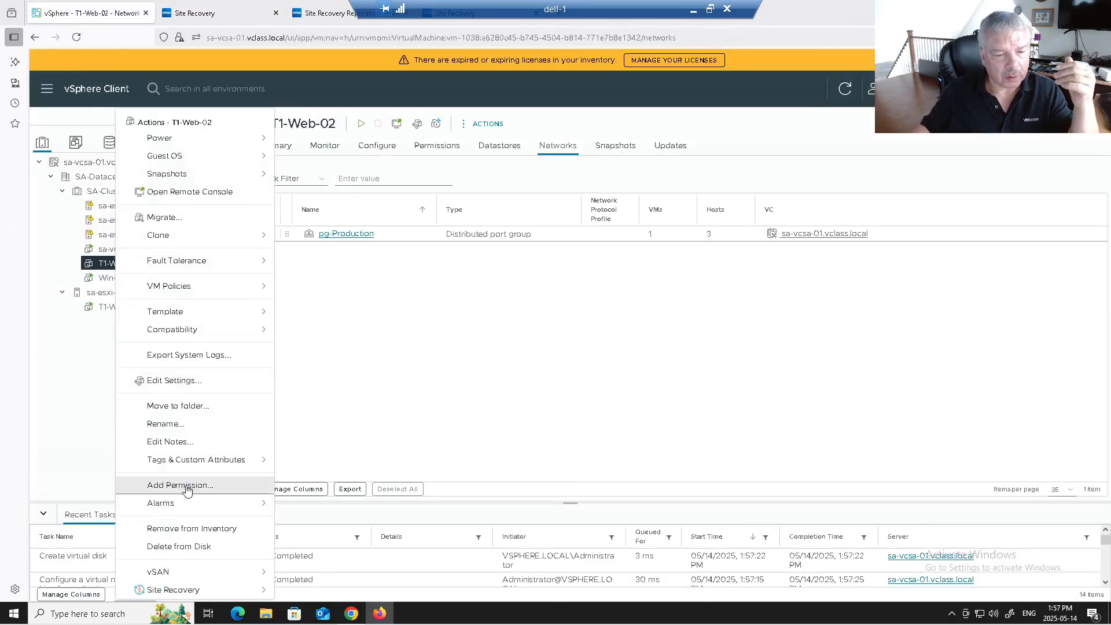
mouse_move(241, 141)
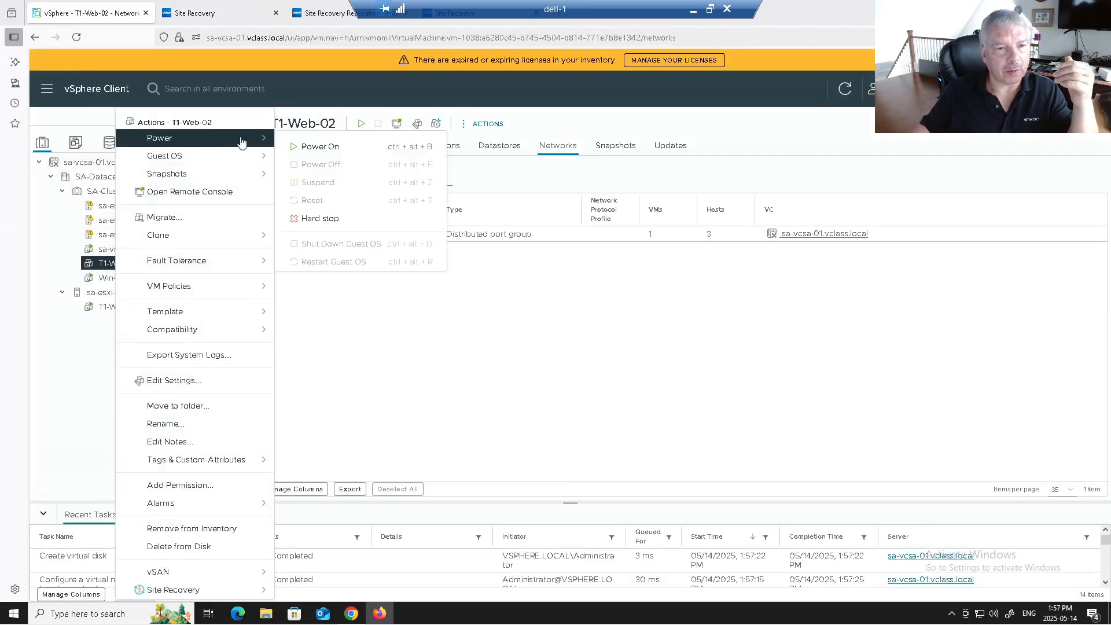
left_click(320, 148)
left_click(336, 17)
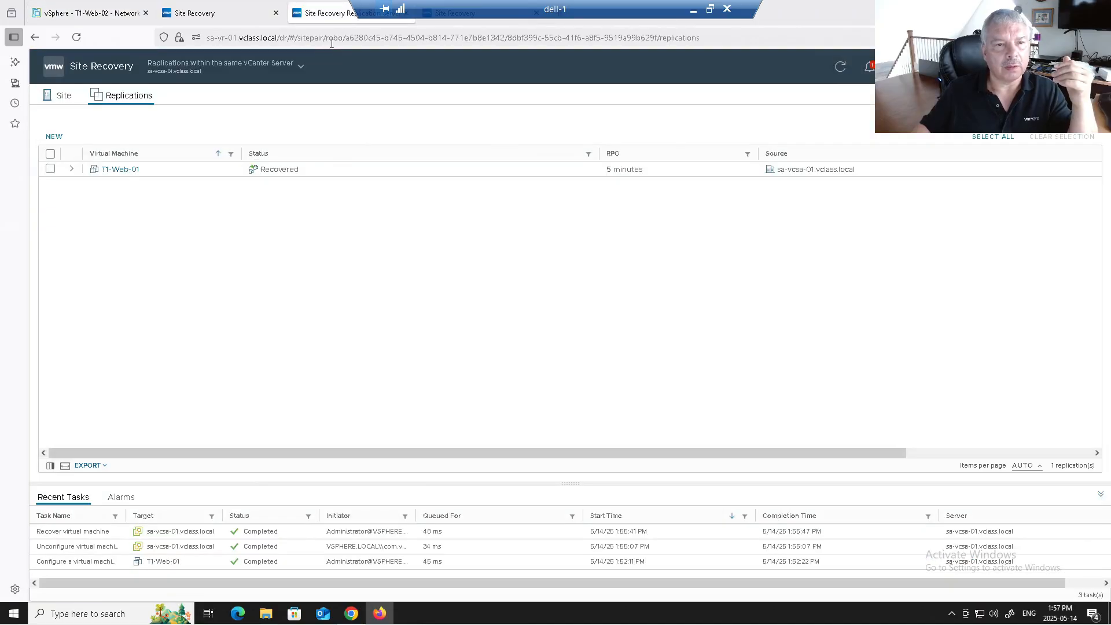
left_click(250, 10)
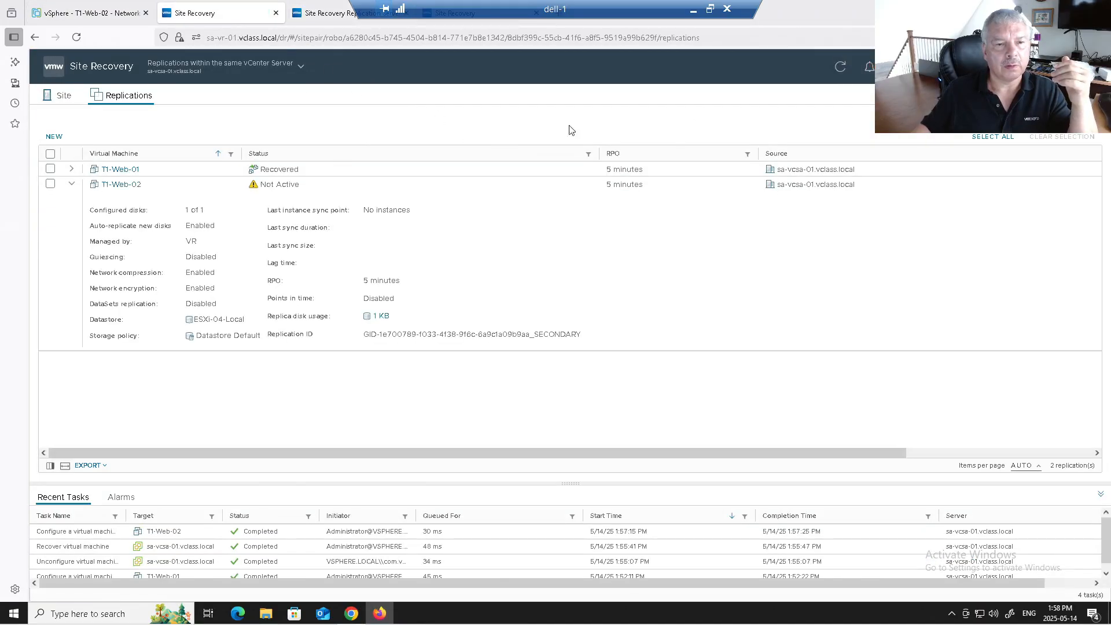
Step: Refresh until T1-Web-02 shows Initial Sync with 741.85 MB replicated
left_click(842, 74)
left_click(842, 74)
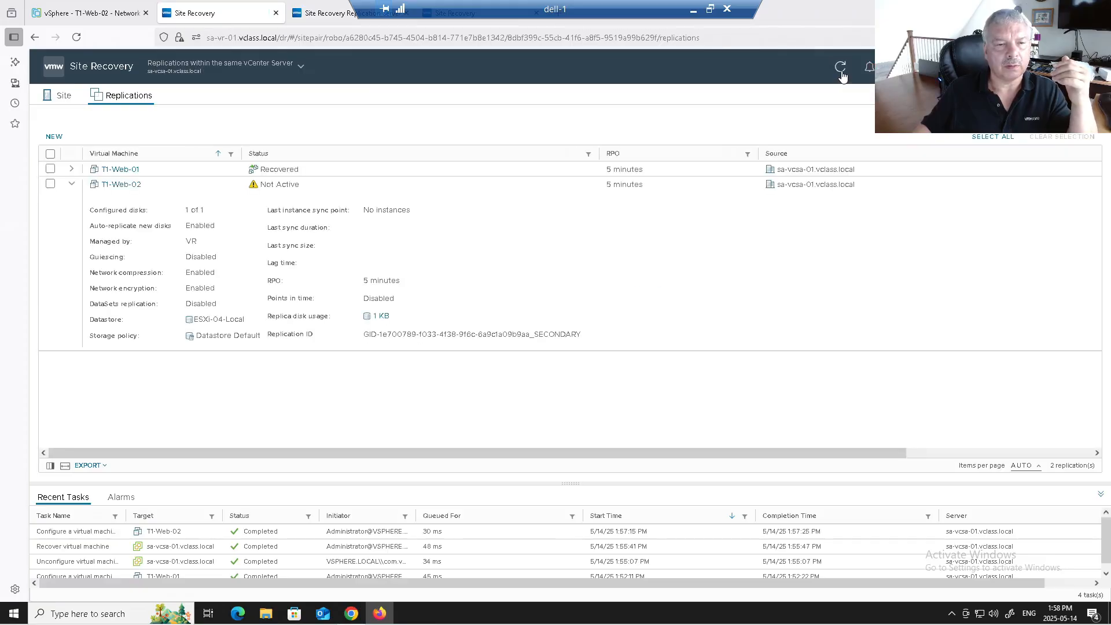
left_click(841, 74)
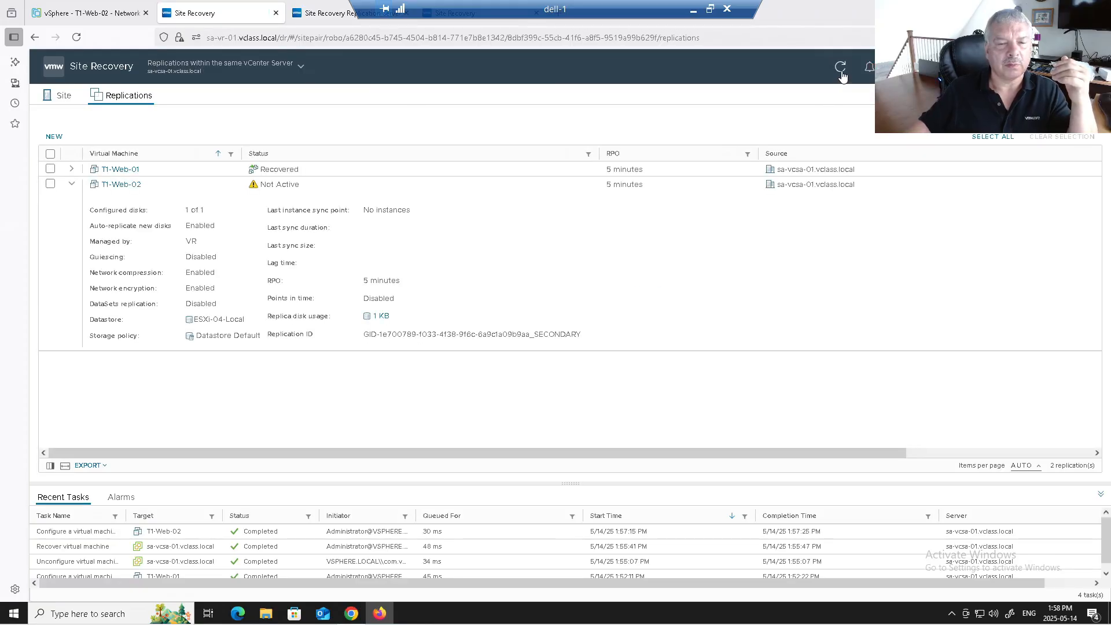
left_click(842, 75)
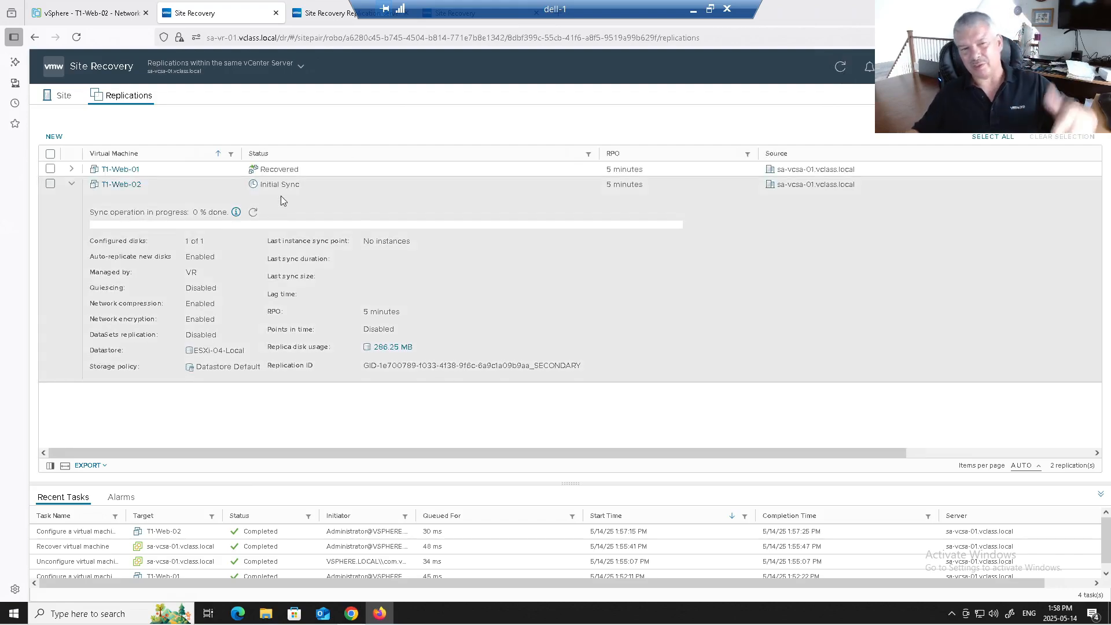
left_click(253, 214)
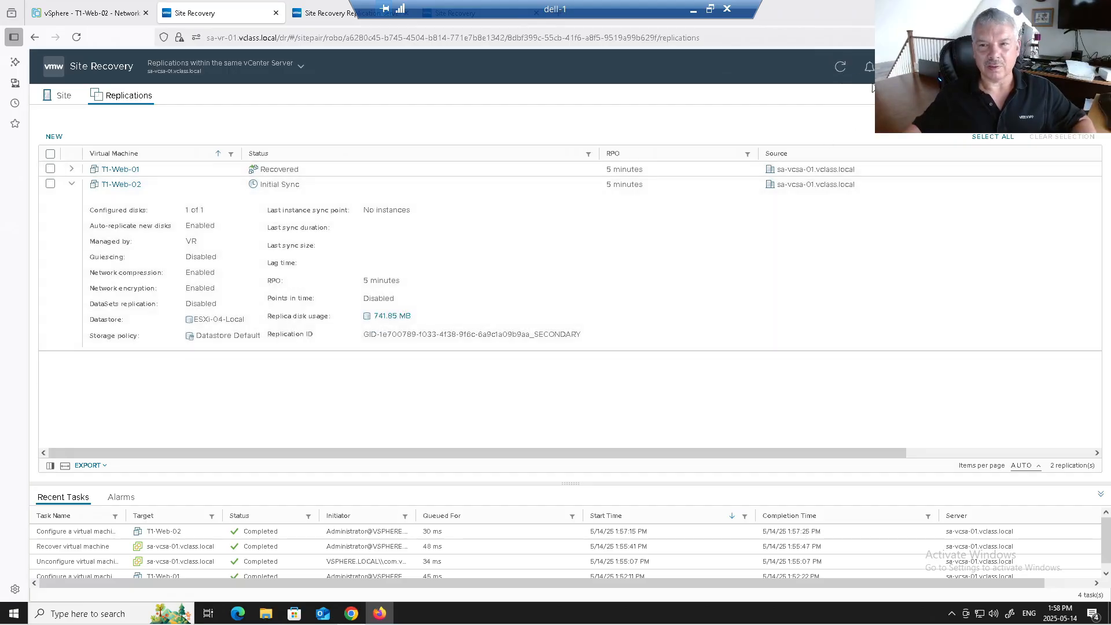
left_click(843, 68)
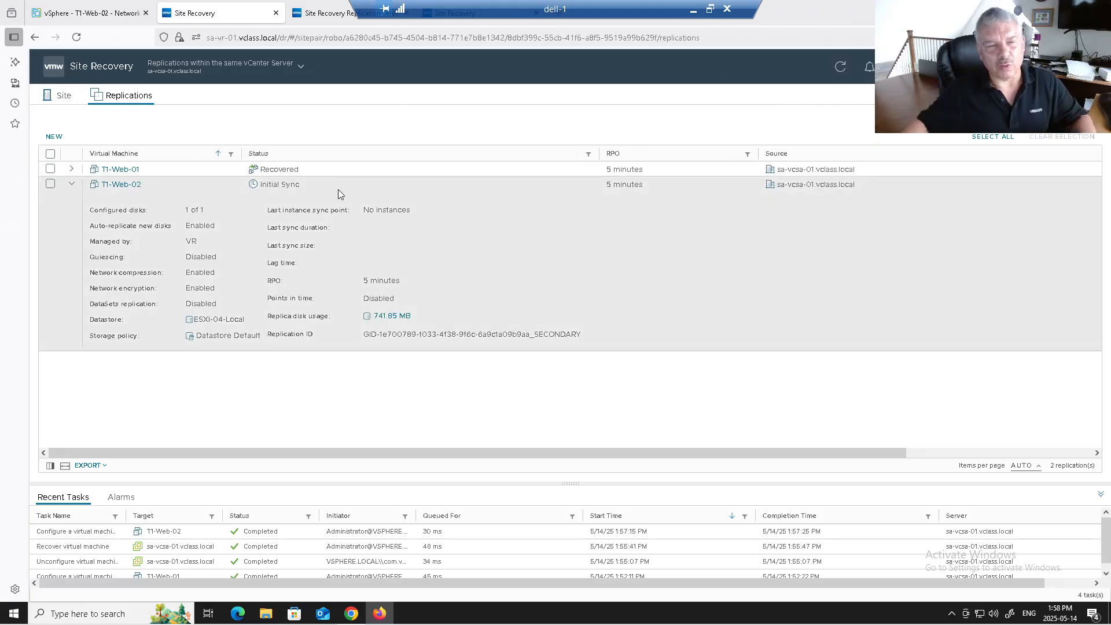
mouse_move(130, 25)
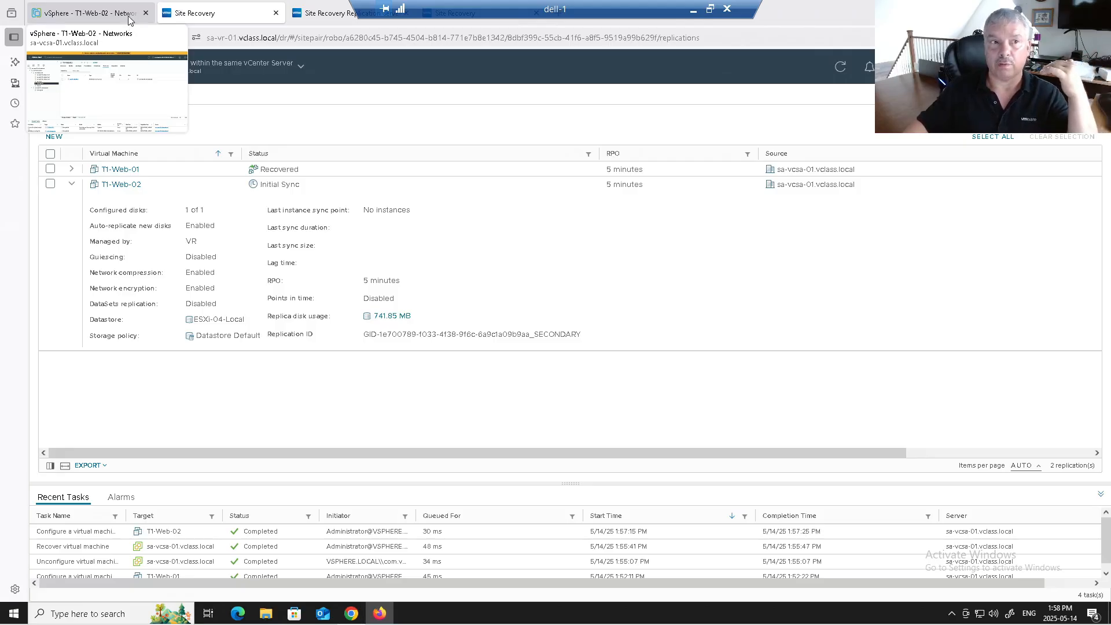
Step: Select the Win-10 VM in vSphere Client and close both Site Recovery tabs
left_click(130, 21)
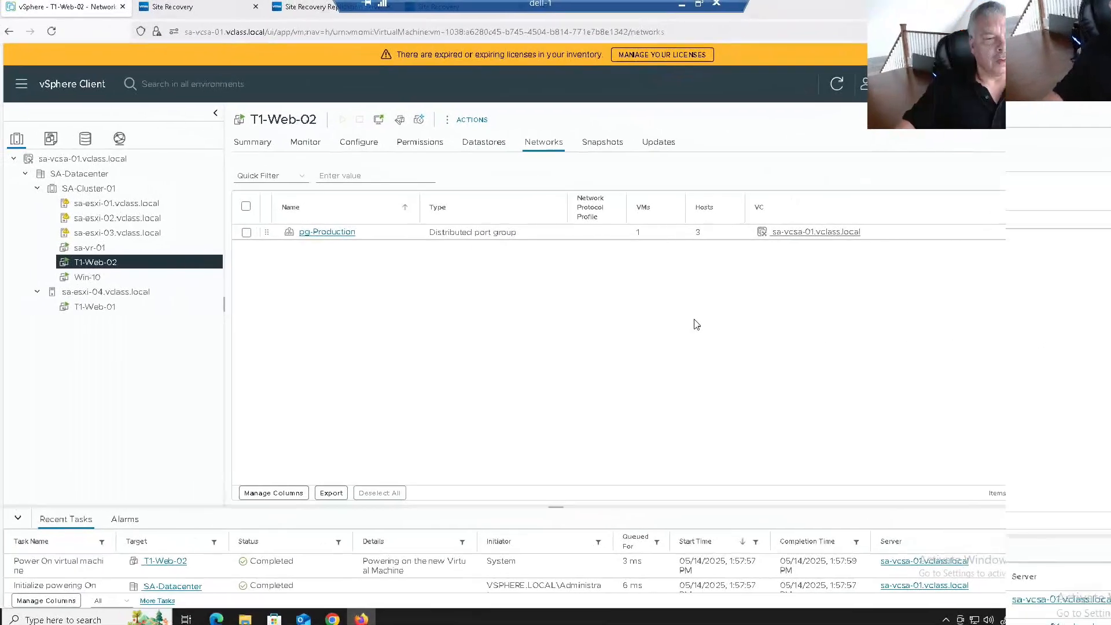
left_click(114, 279)
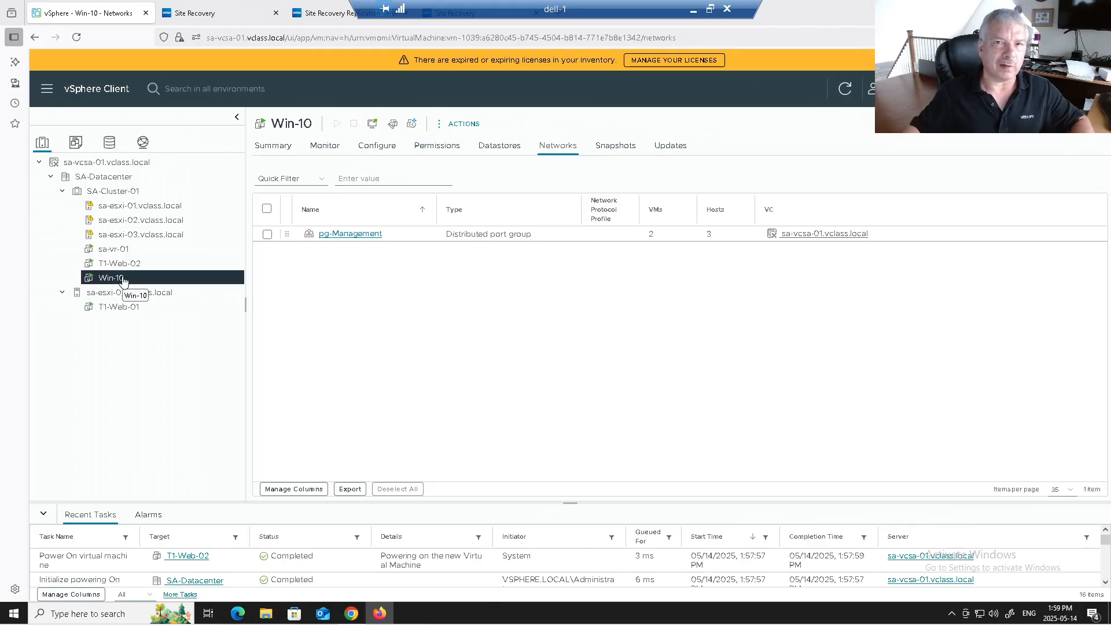
left_click(238, 13)
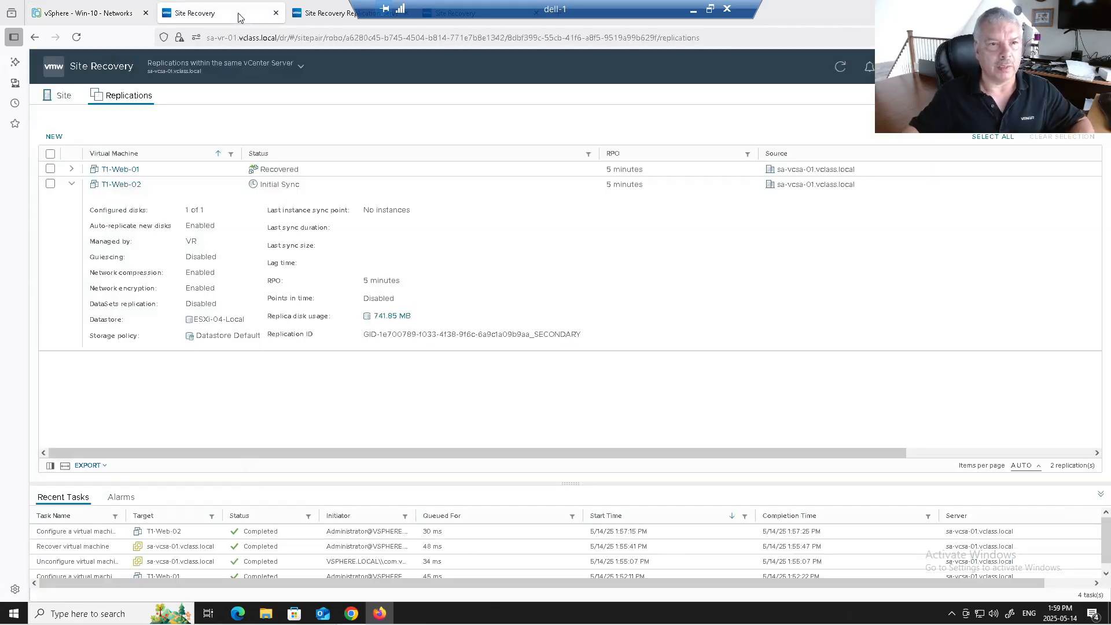
left_click(275, 12)
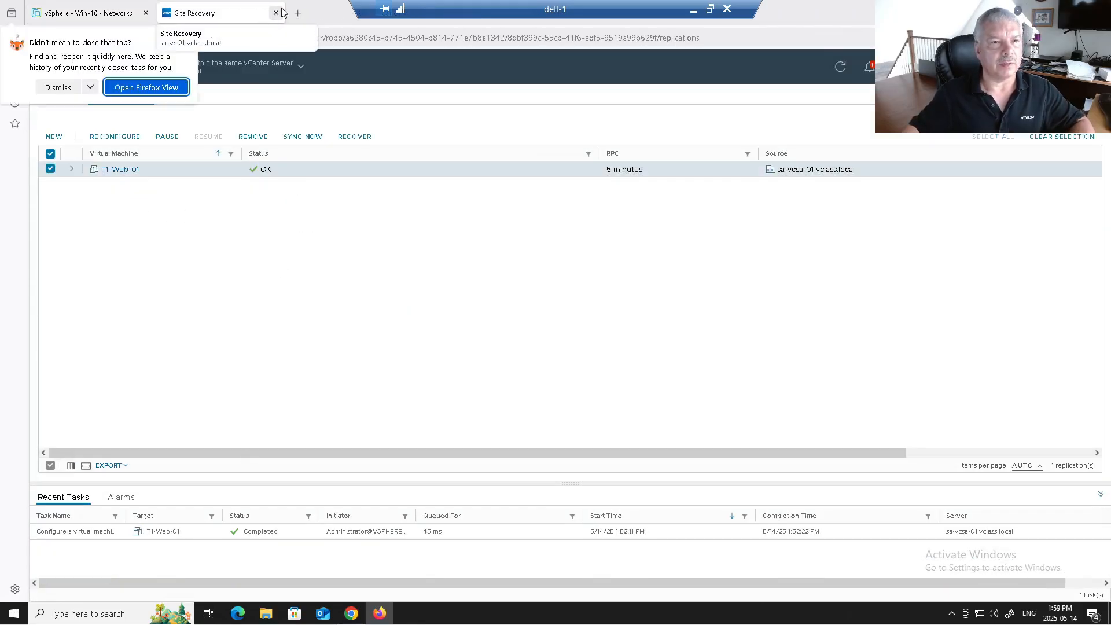
left_click(277, 13)
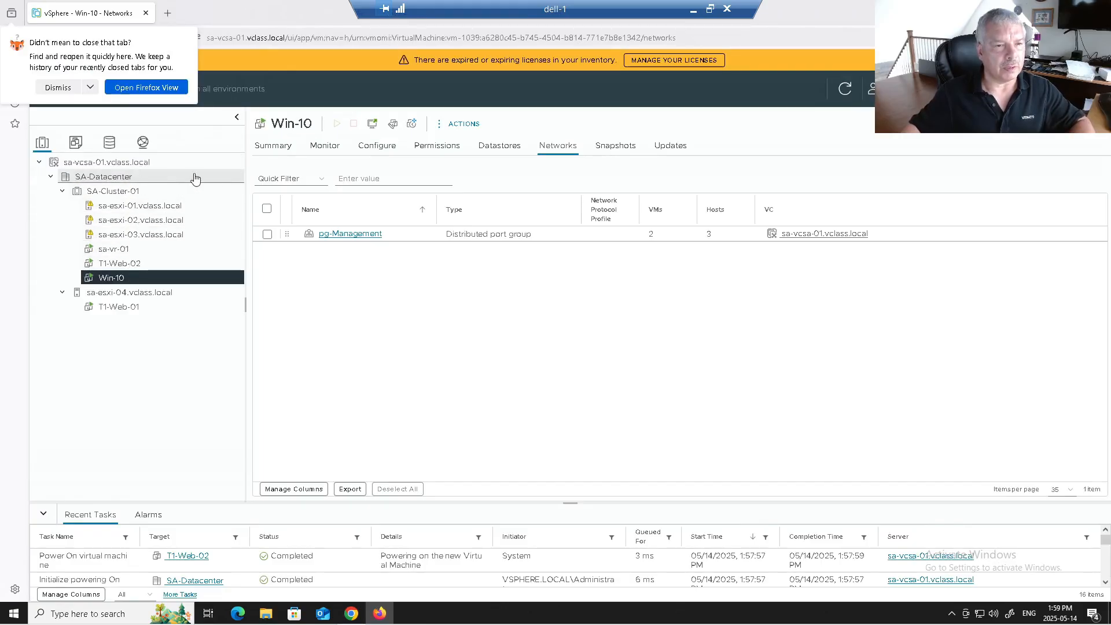
left_click(61, 87)
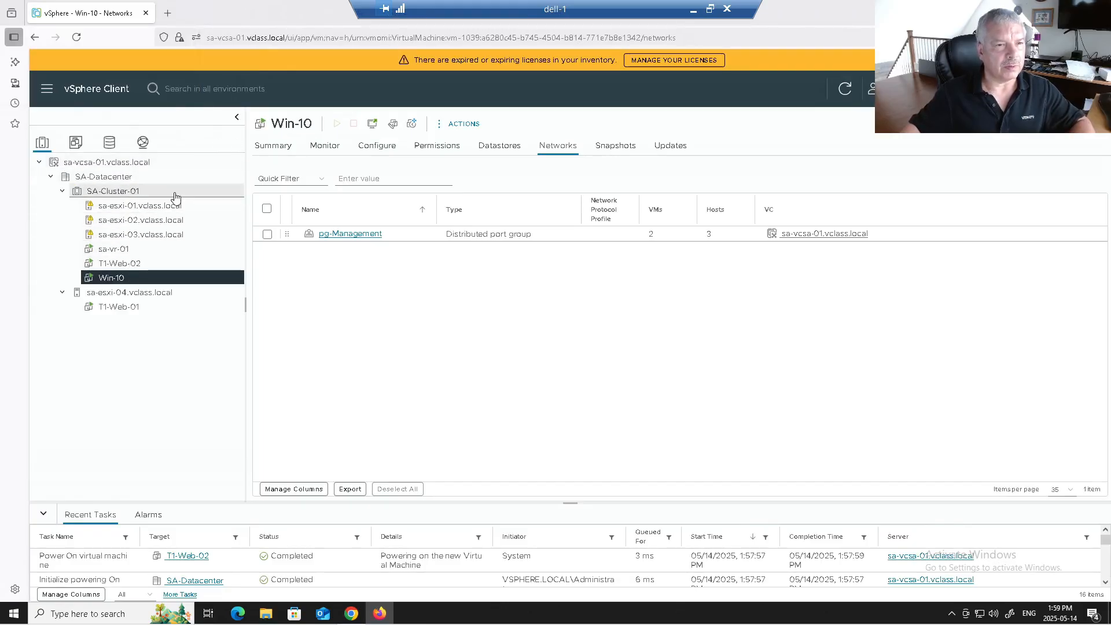
Step: View Win-10's Summary tab and restore down the Firefox window
left_click(272, 146)
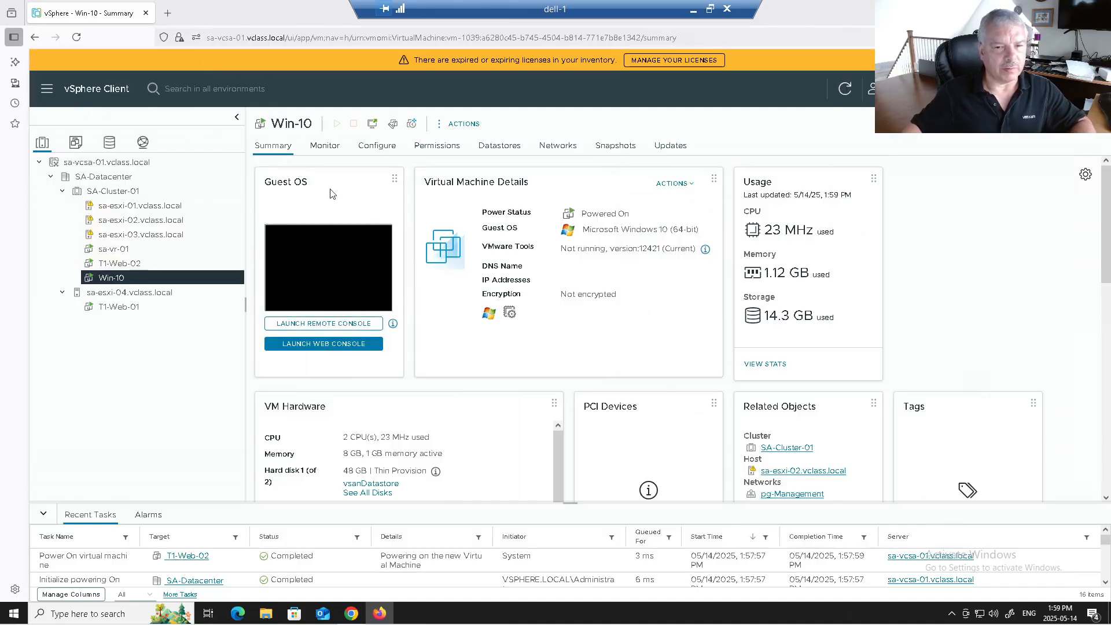
scroll(651, 362, "down", 2)
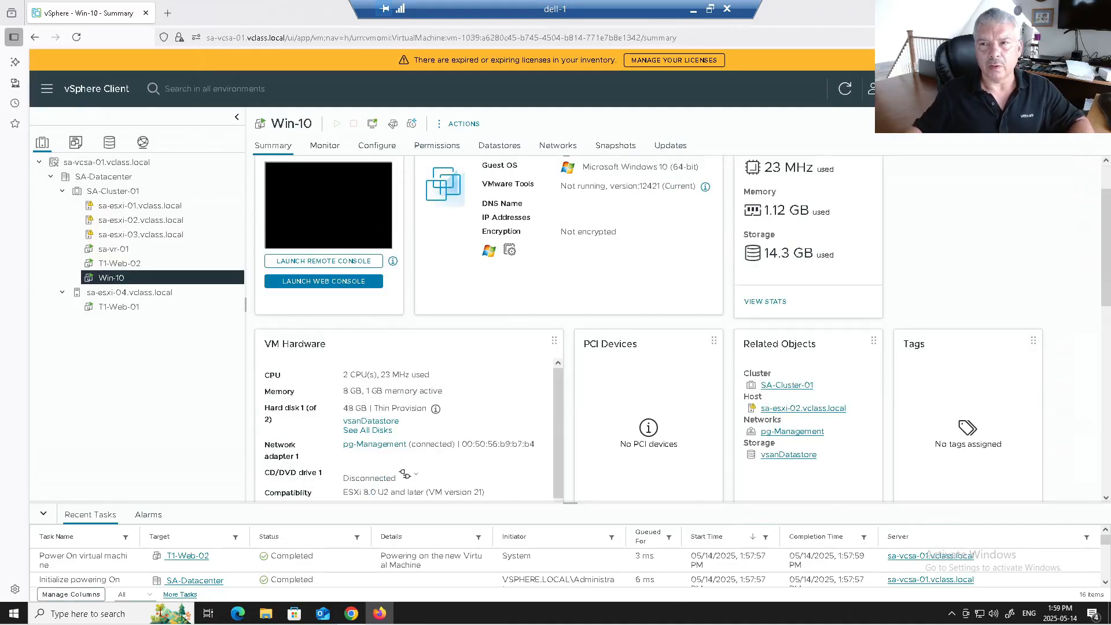
left_click(1081, 12)
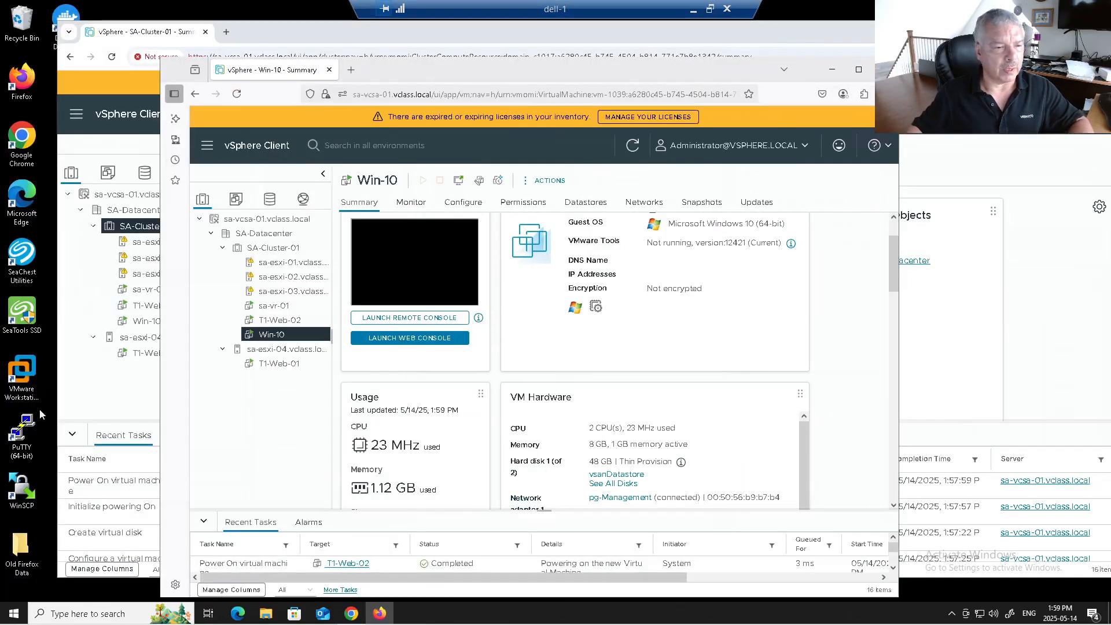
Step: Open the saved sa-esxi-02 session in PuTTY and log in as root
double_click(29, 445)
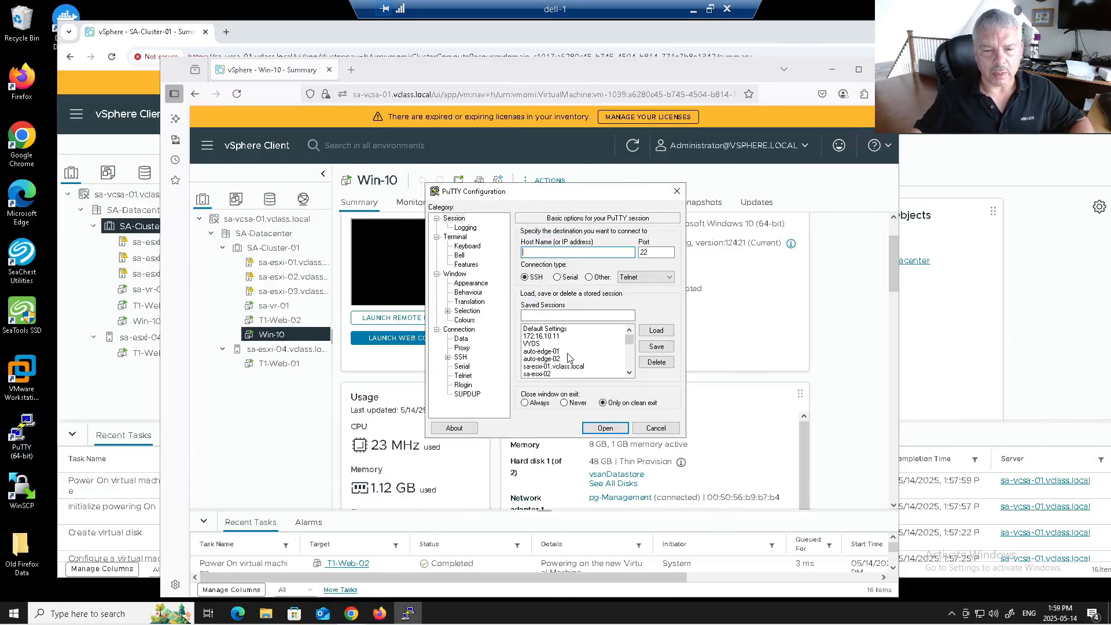
scroll(561, 369, "down", 1)
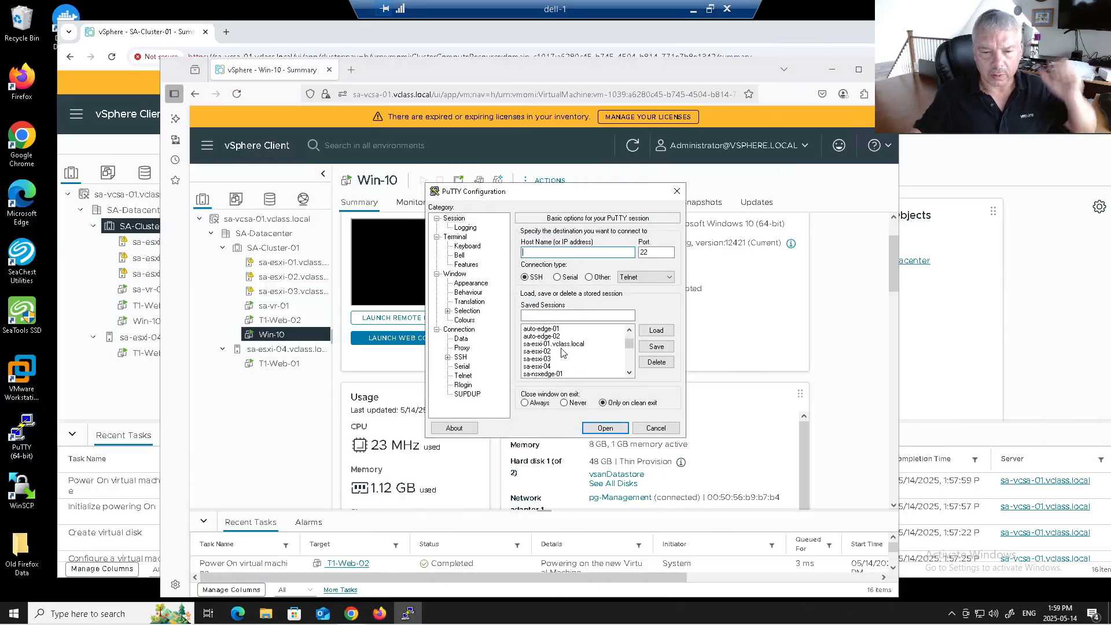
left_click(554, 352)
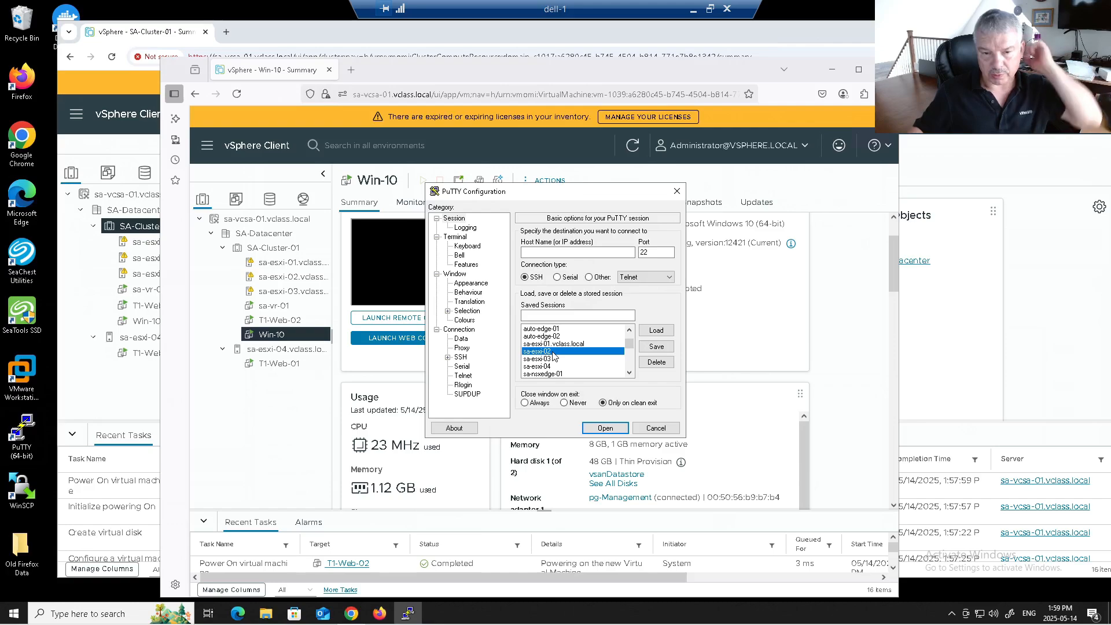
double_click(553, 352)
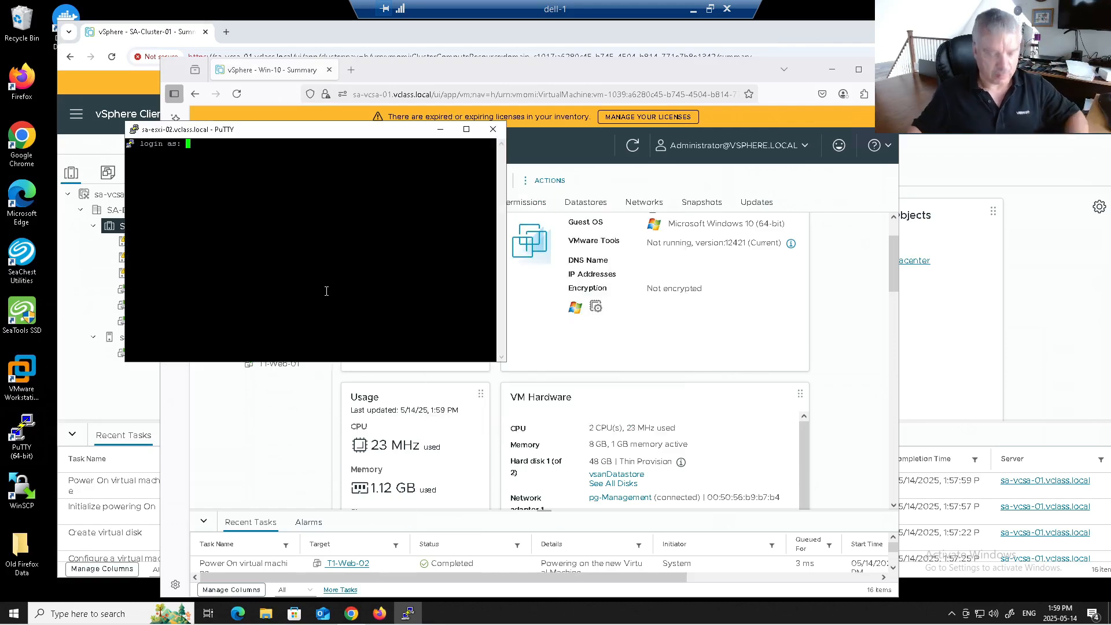
type("root")
key("Return")
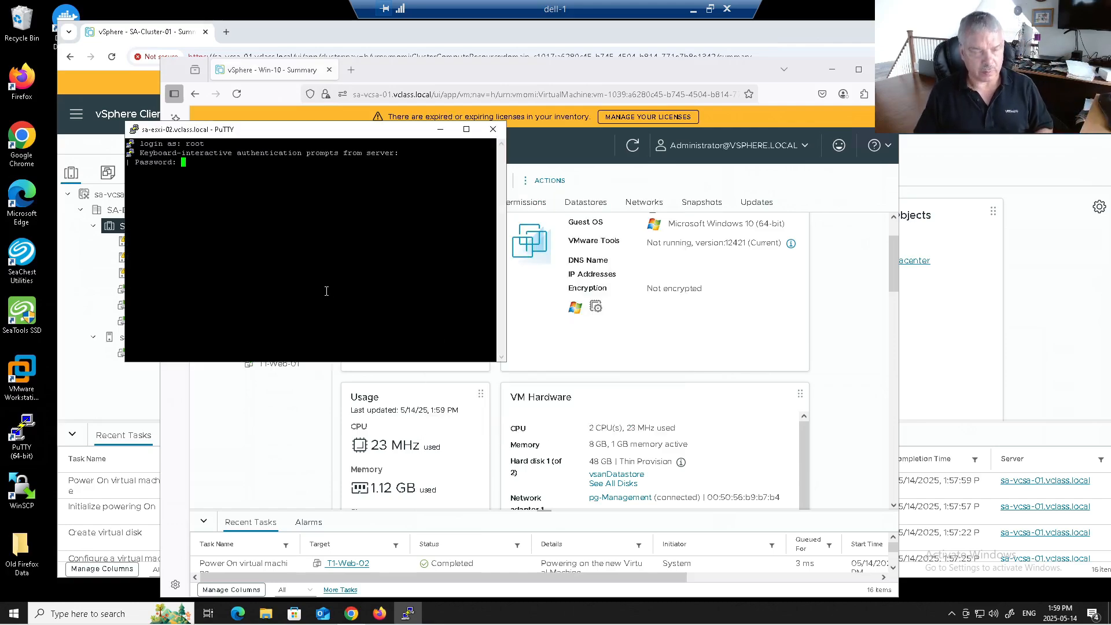
key("Return")
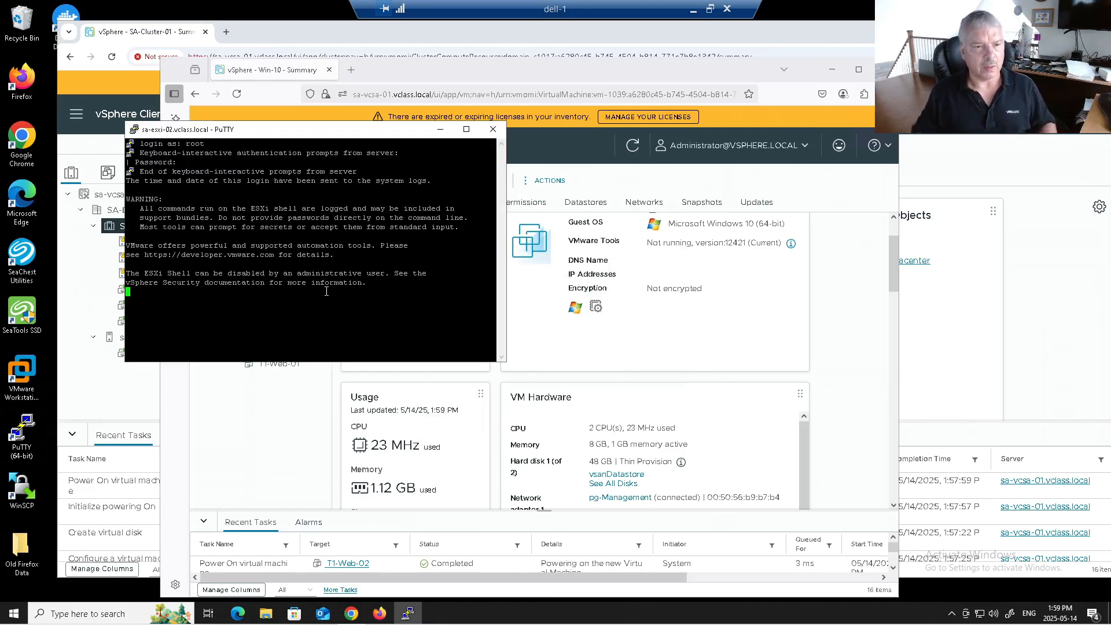
Step: Set the terminal font to 14-point Courier New and enlarge the PuTTY window
left_click(133, 131)
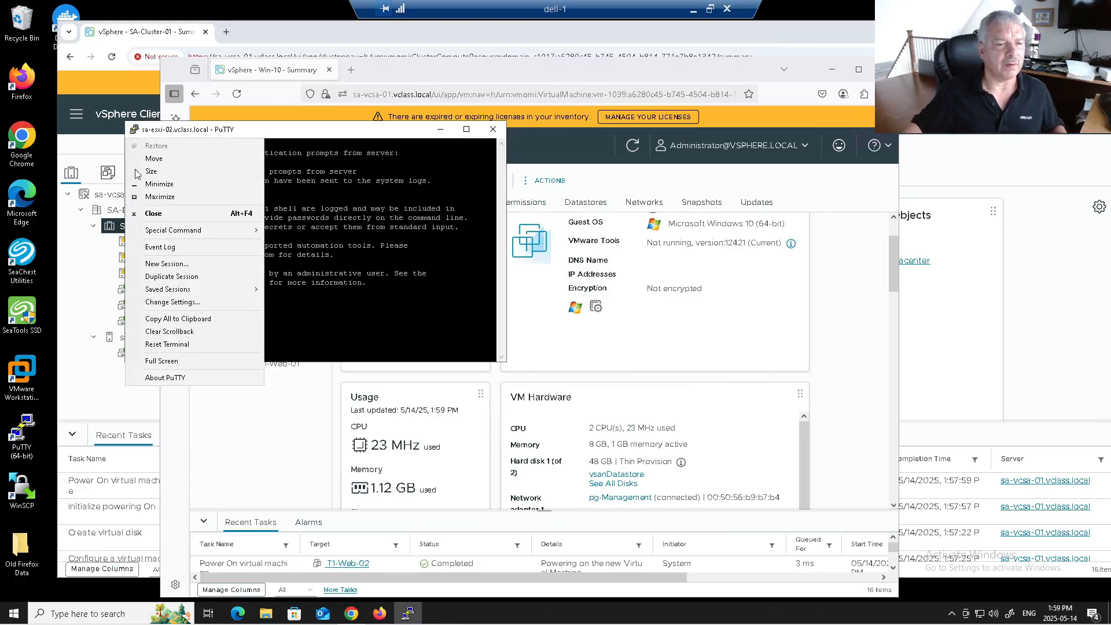
left_click(197, 305)
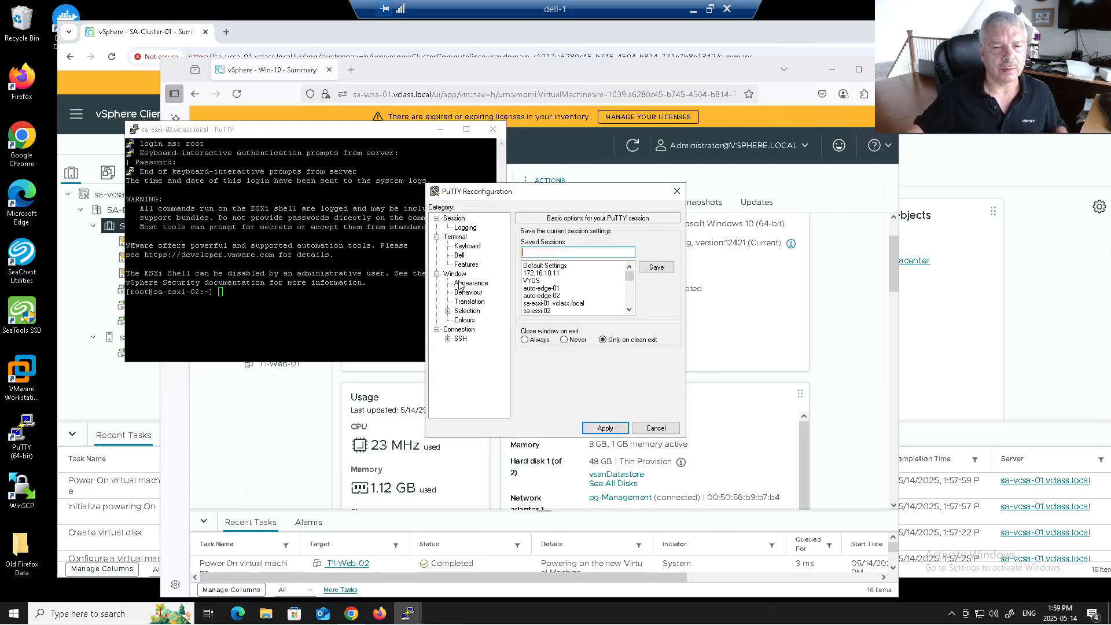
left_click(466, 283)
left_click(657, 301)
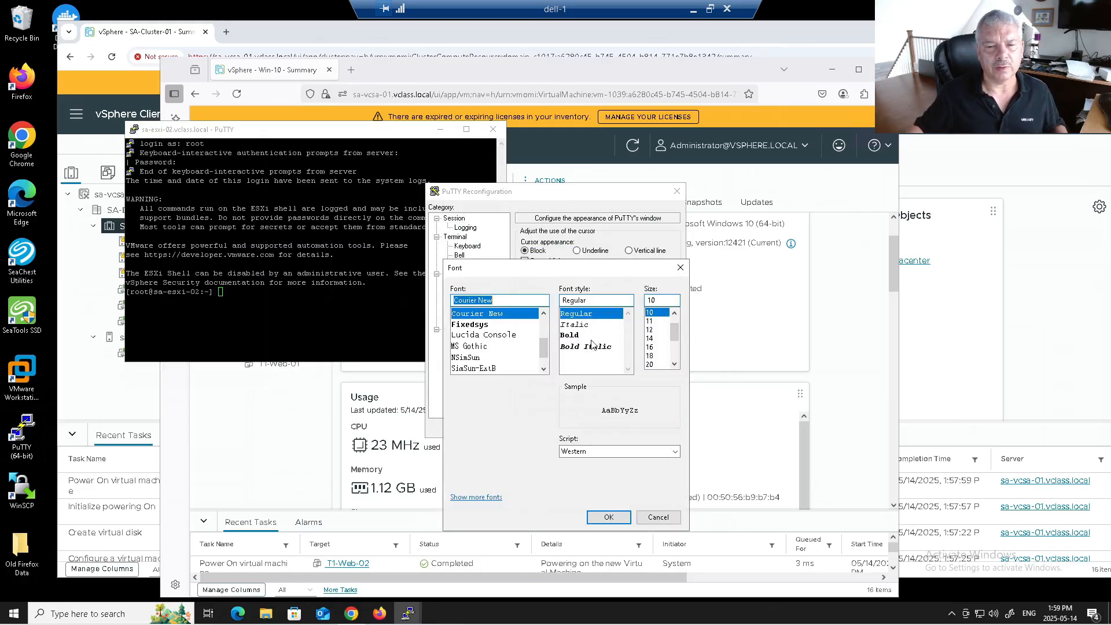
left_click(650, 338)
left_click(609, 517)
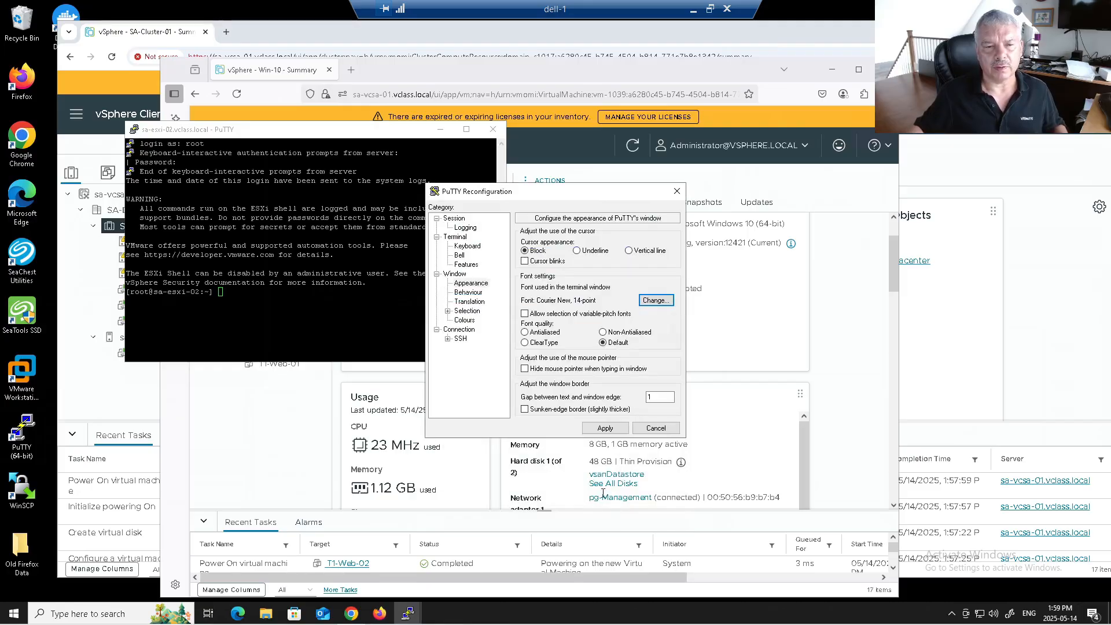
left_click(603, 428)
left_click_drag(640, 432, 1021, 492)
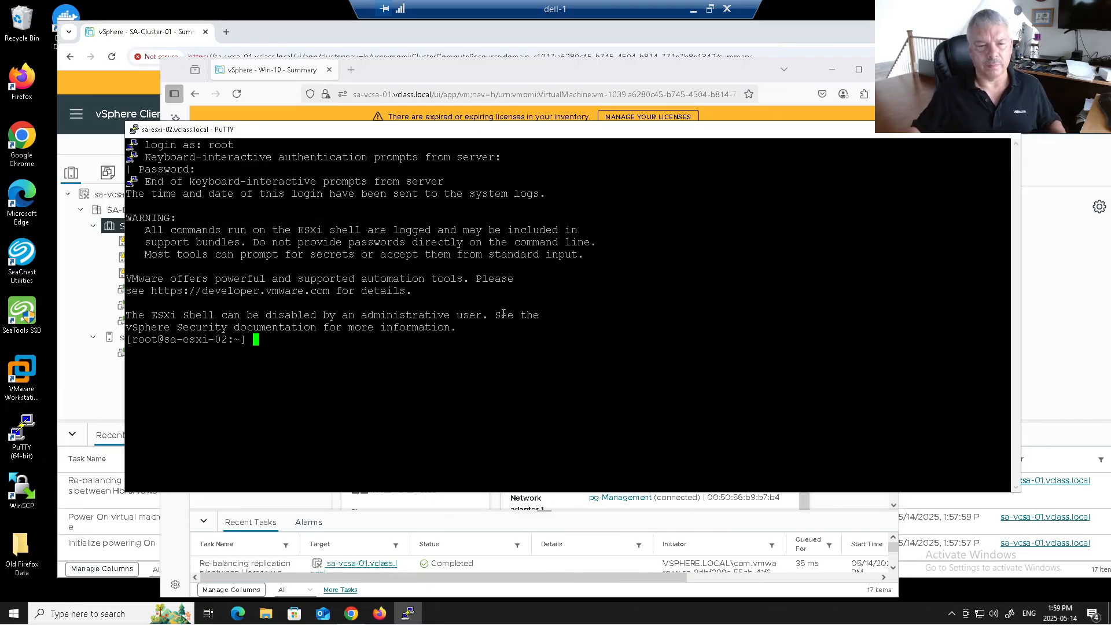
Step: Run esxtop in its network view to watch vmk2 and Win-10 traffic
type("esxtop")
key("Return")
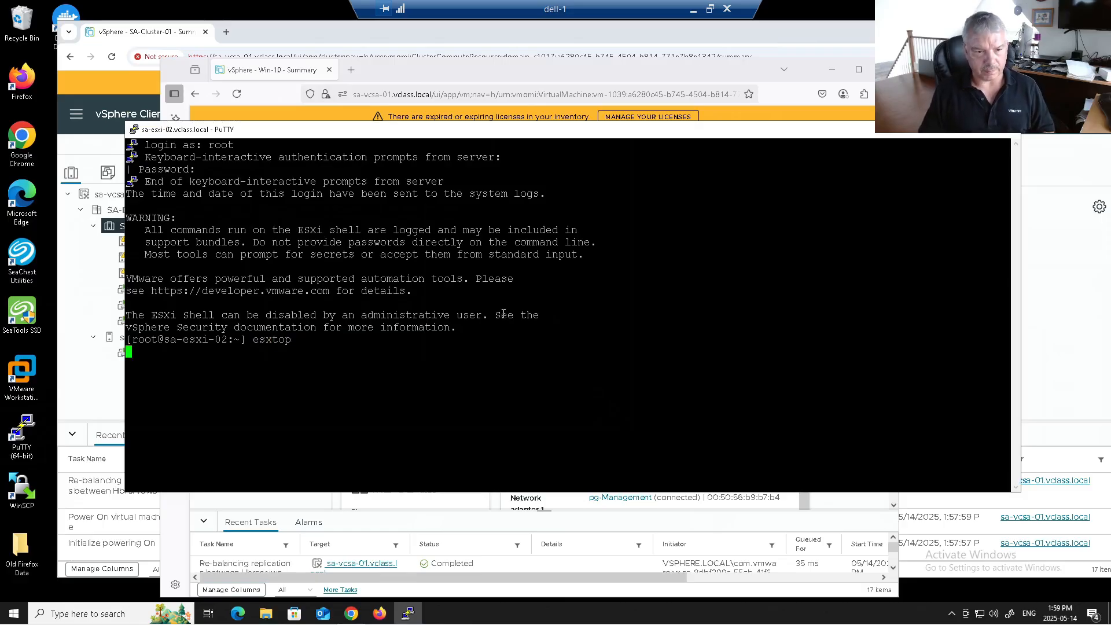
key("n")
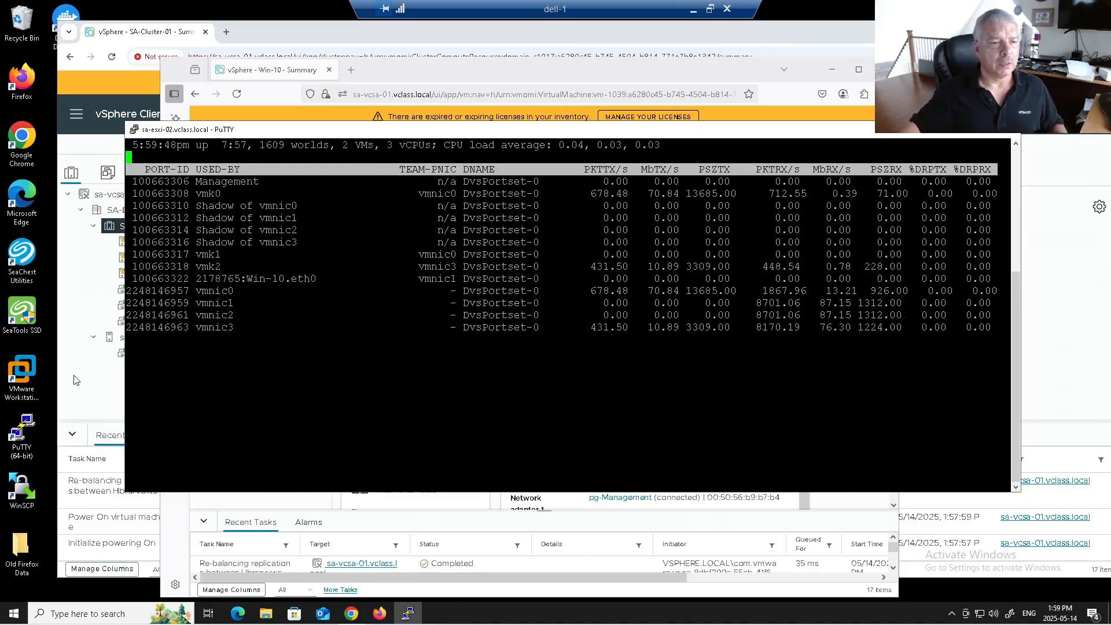
left_click(88, 402)
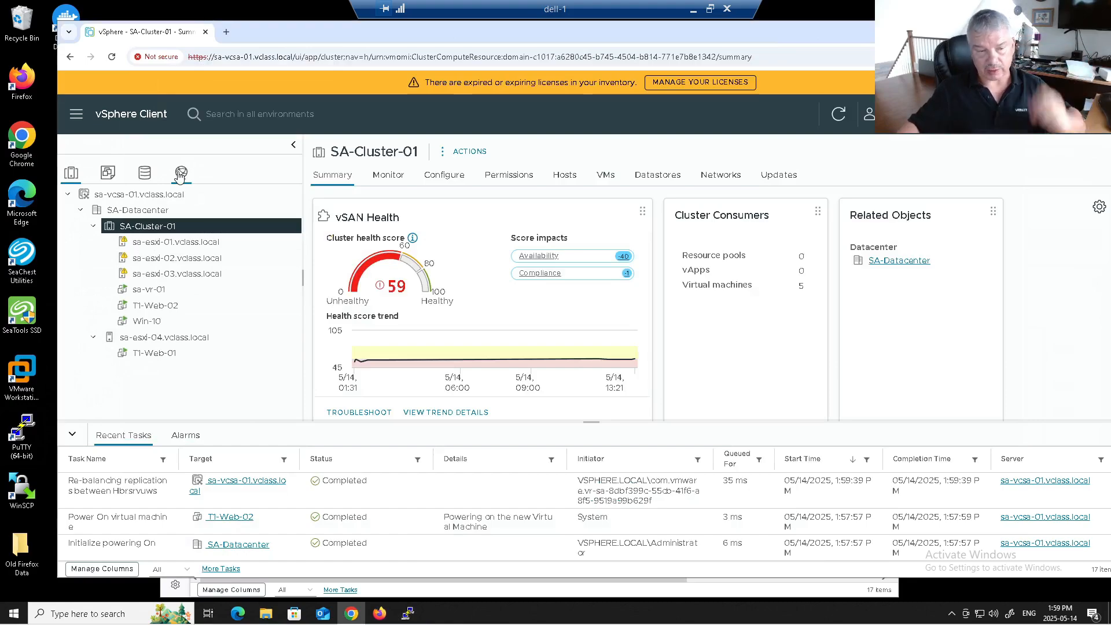
Step: Start Configure Replication for Win-10 with sa-vcsa-01 as the target site
right_click(155, 323)
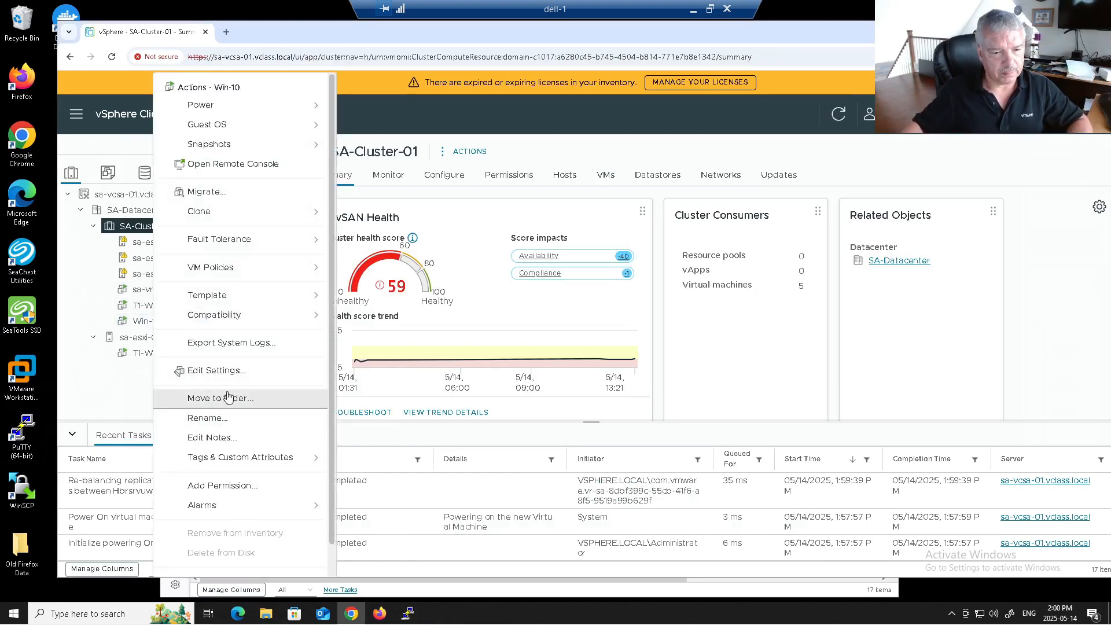
scroll(252, 480, "down", 1)
mouse_move(286, 569)
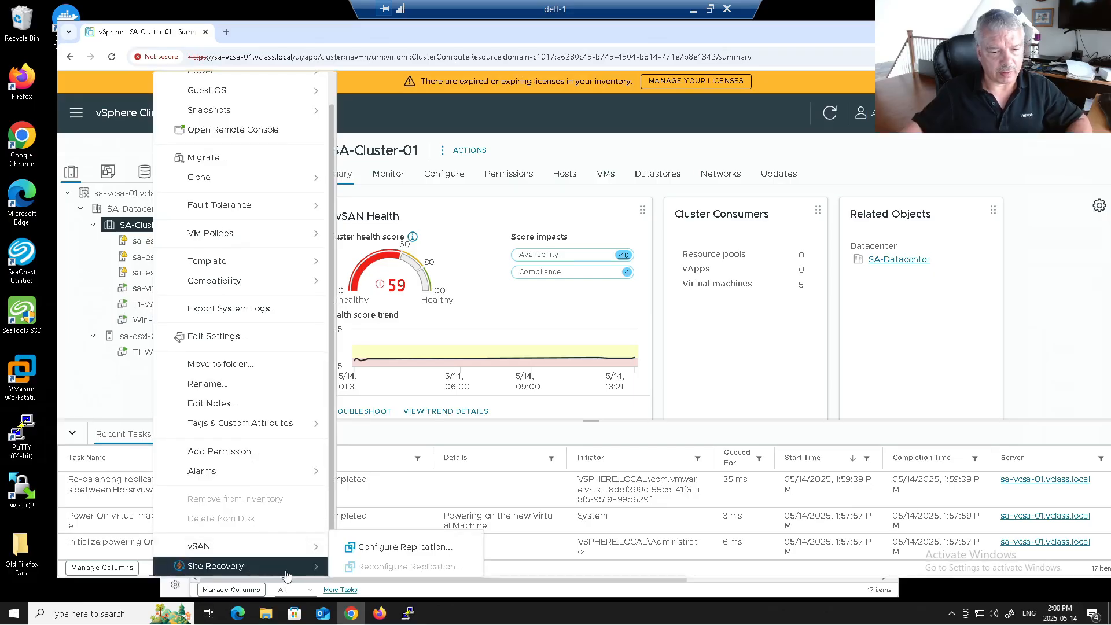
left_click(373, 548)
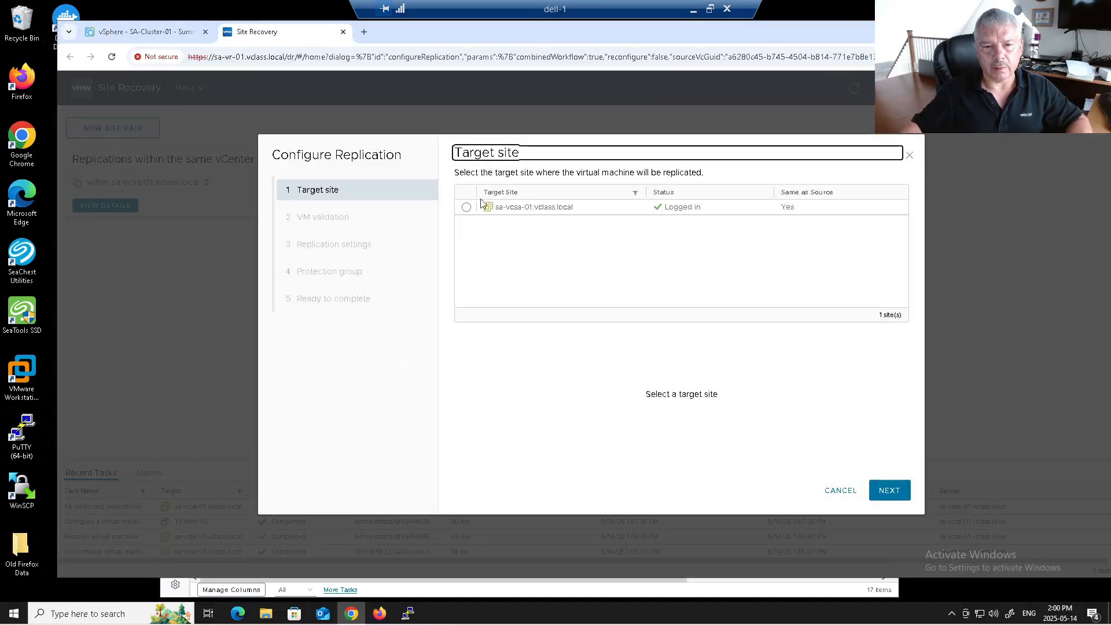
left_click(481, 203)
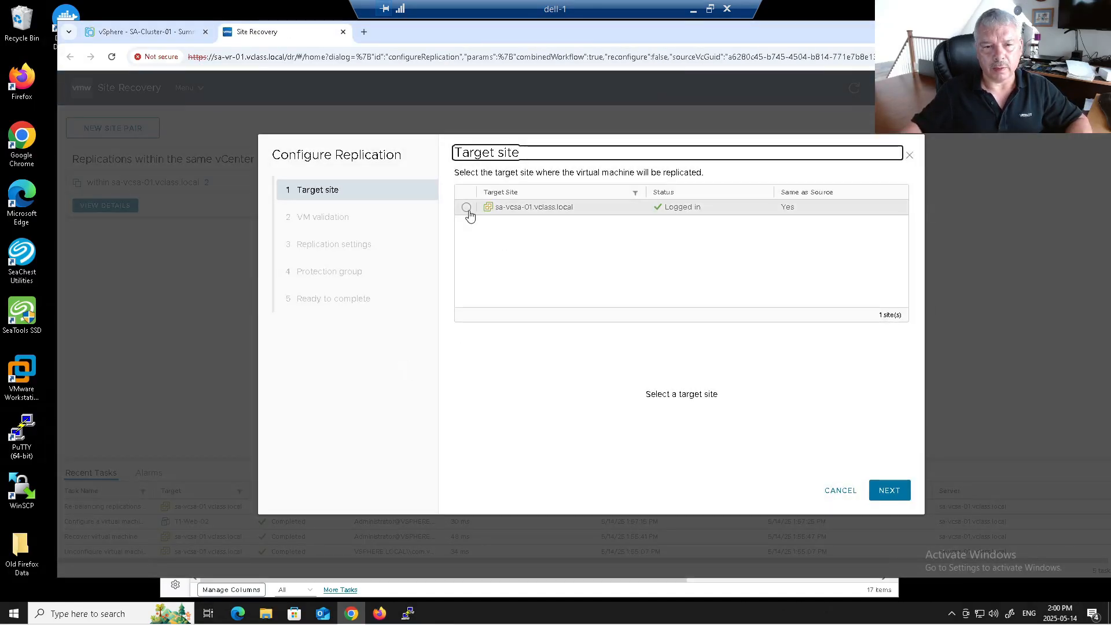
left_click(901, 497)
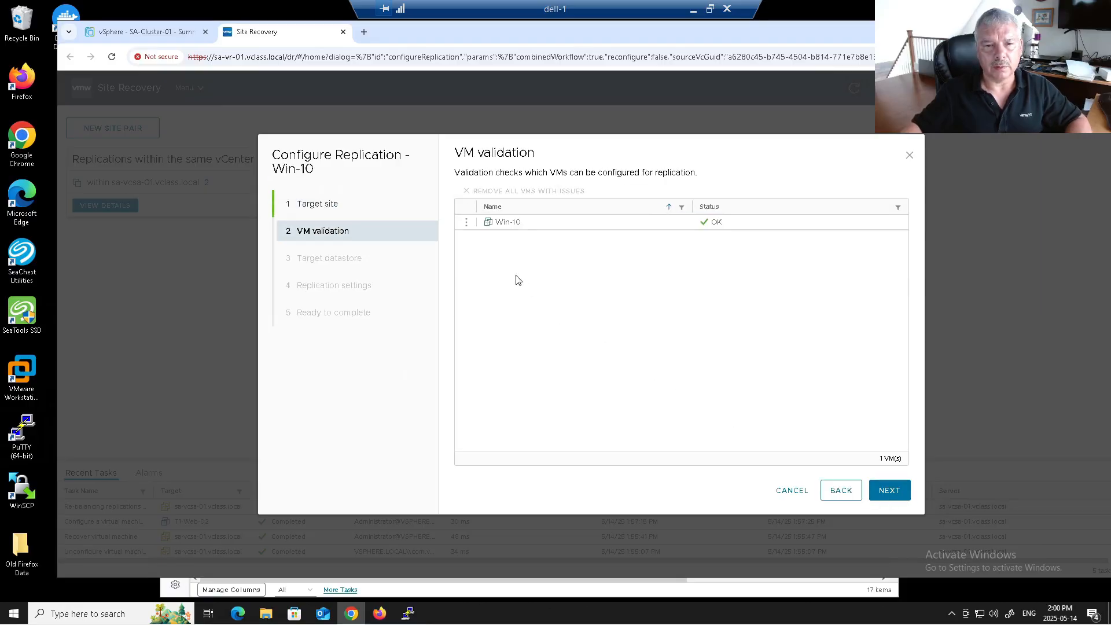
left_click(885, 491)
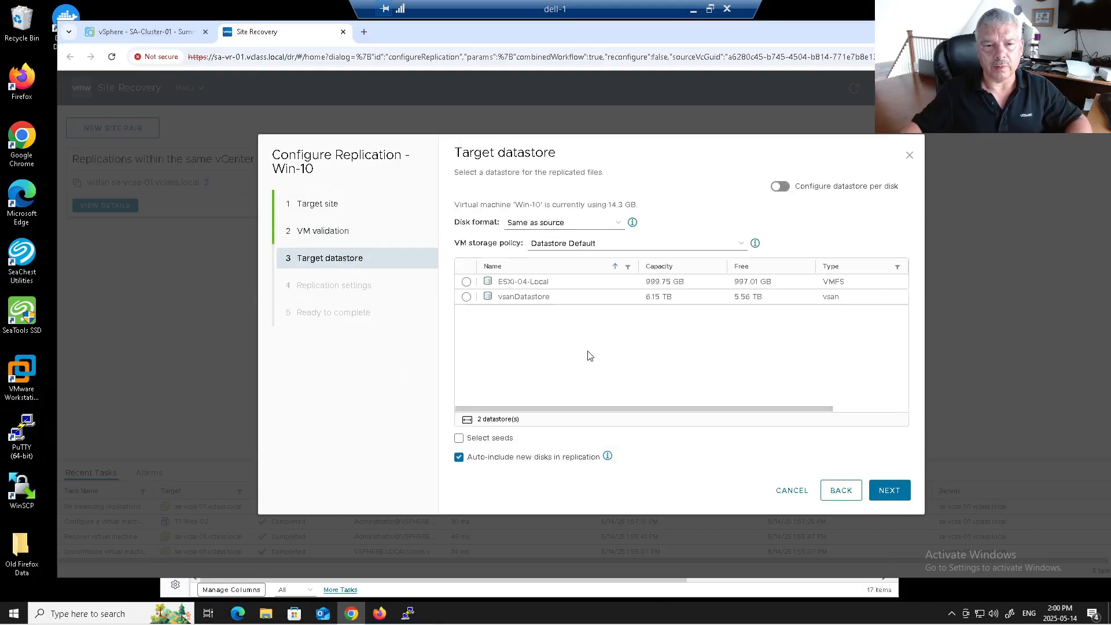
Step: Replicate to ESXi-04-Local with Same as source disk format and a 5-minute RPO
left_click(541, 224)
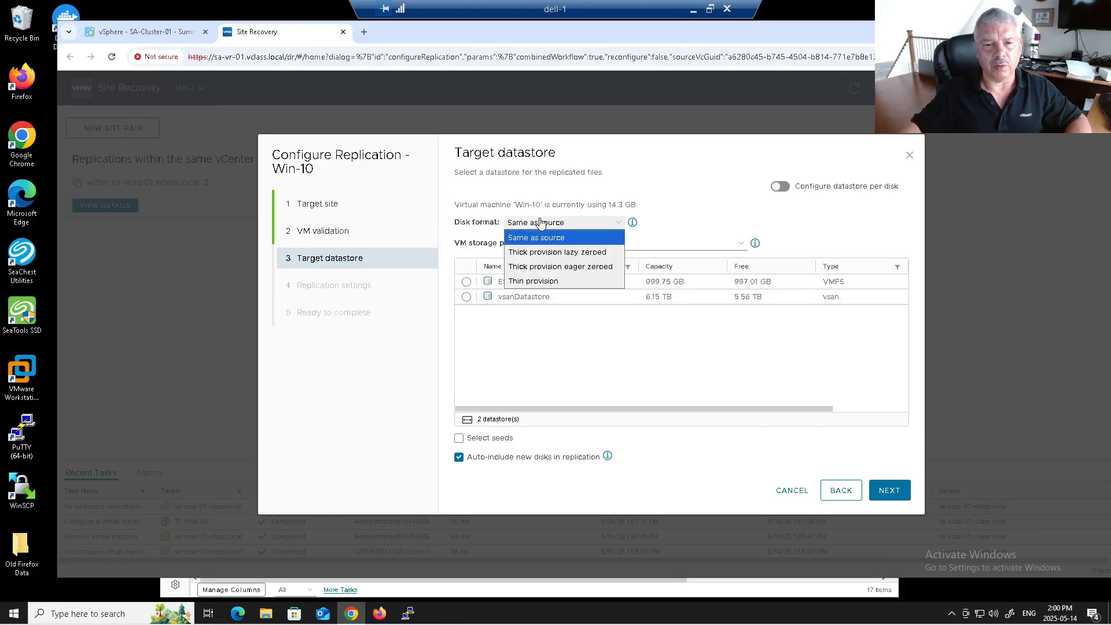
left_click(722, 197)
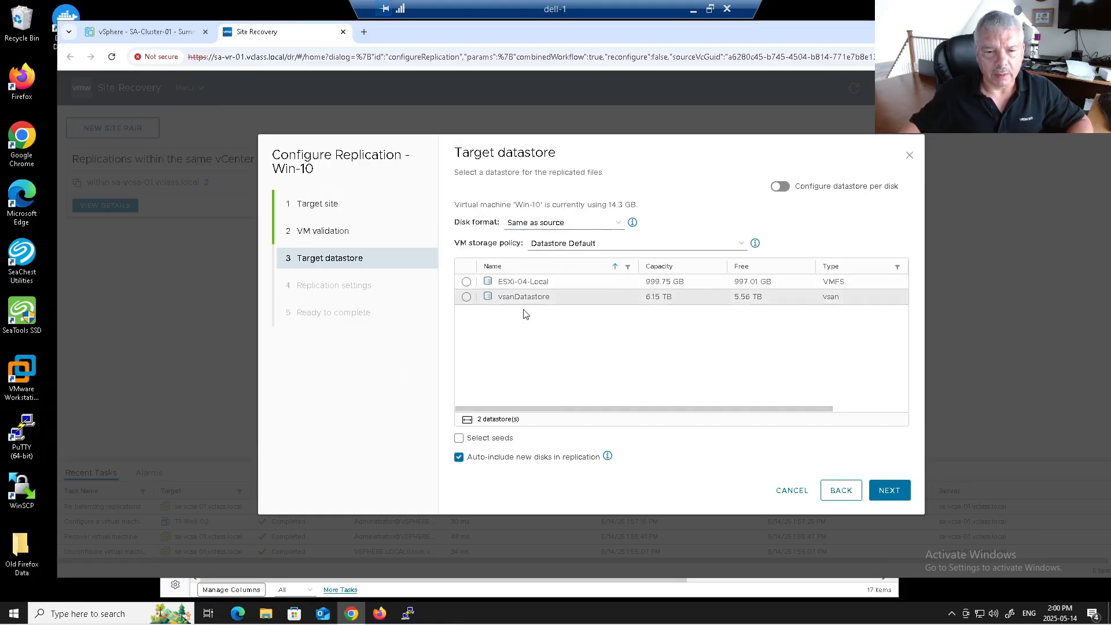
left_click(467, 281)
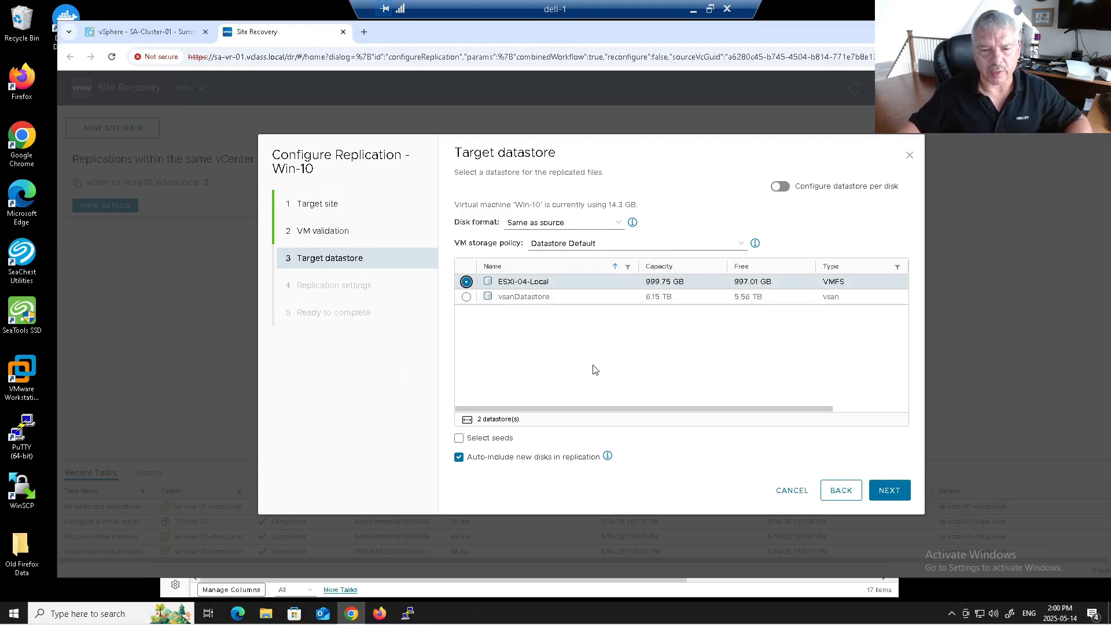
left_click(891, 491)
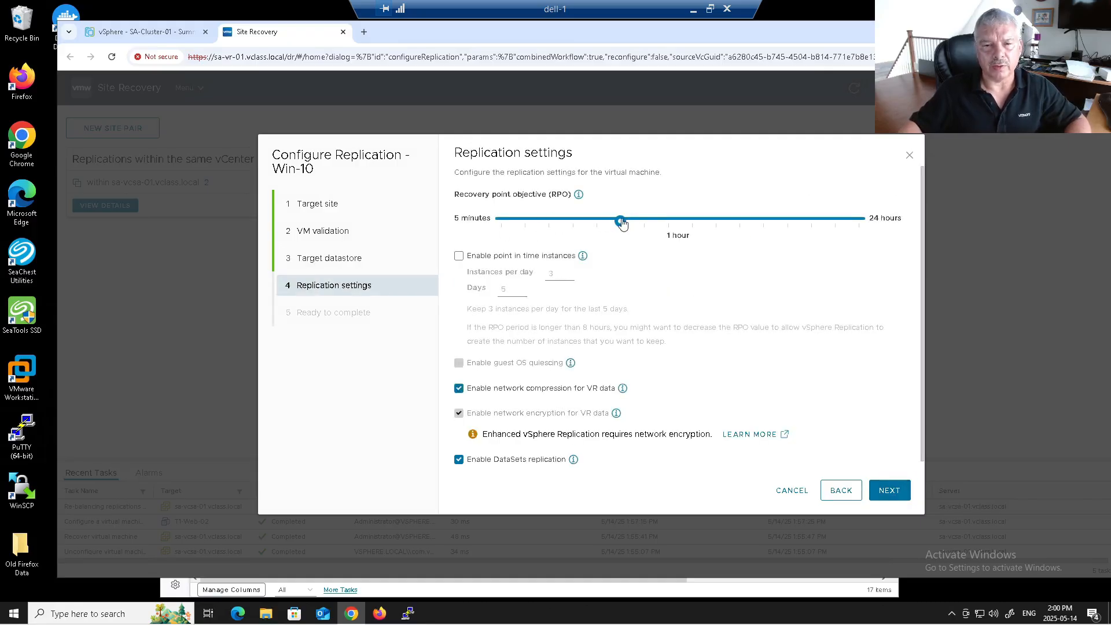
left_click_drag(621, 221, 450, 235)
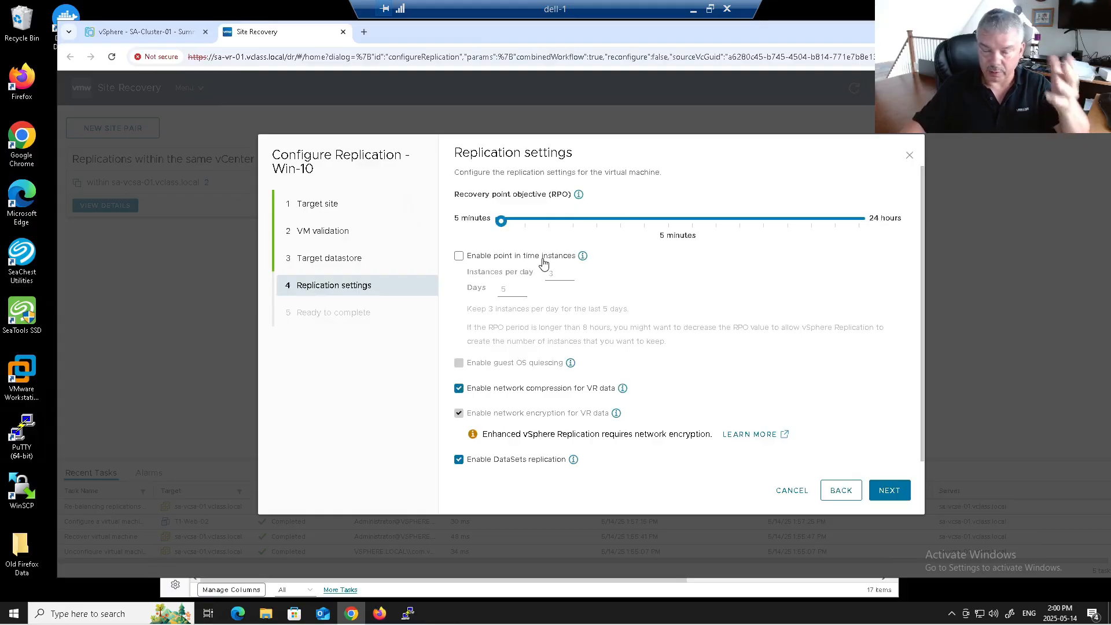
left_click(890, 491)
left_click(890, 490)
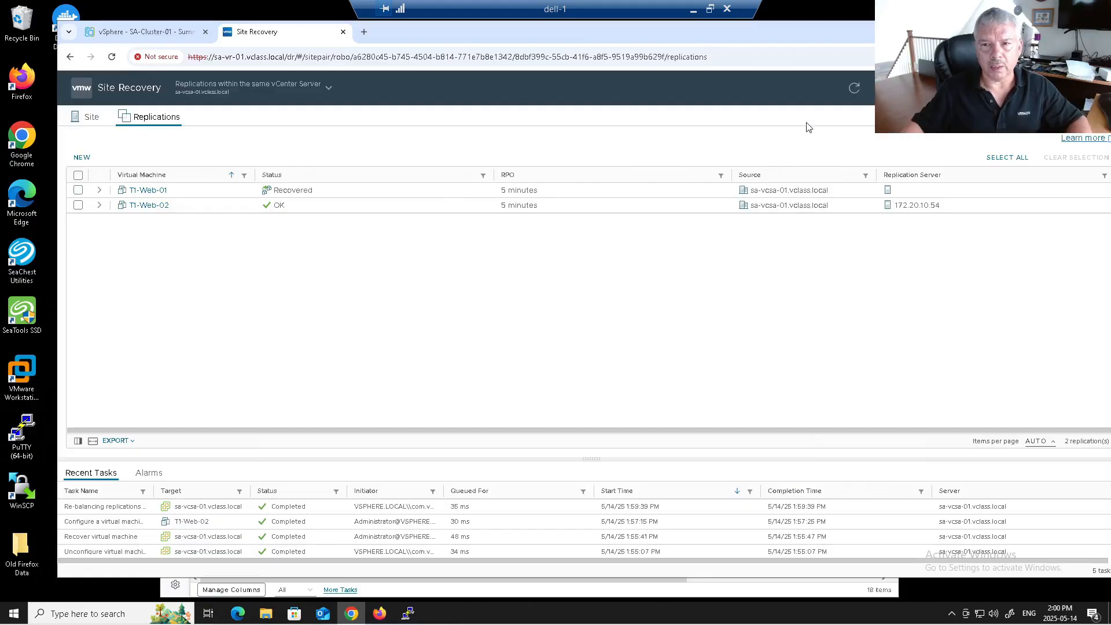
Step: Refresh and expand the Win-10 replication until it shows Initial Sync at 0% via 172.20.10.54
left_click(851, 91)
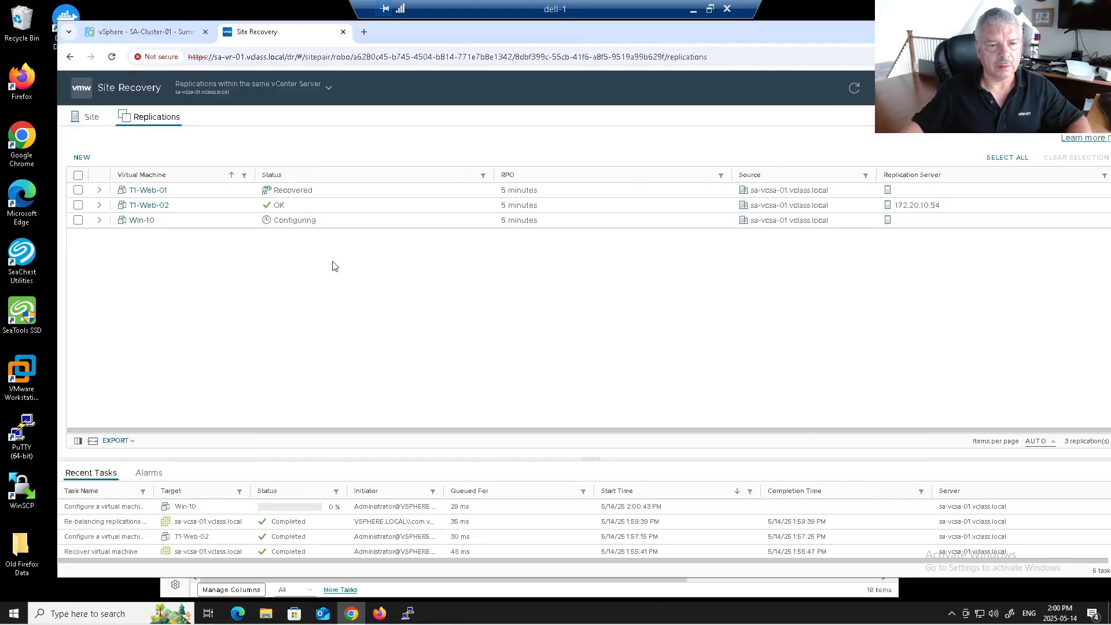
left_click(108, 226)
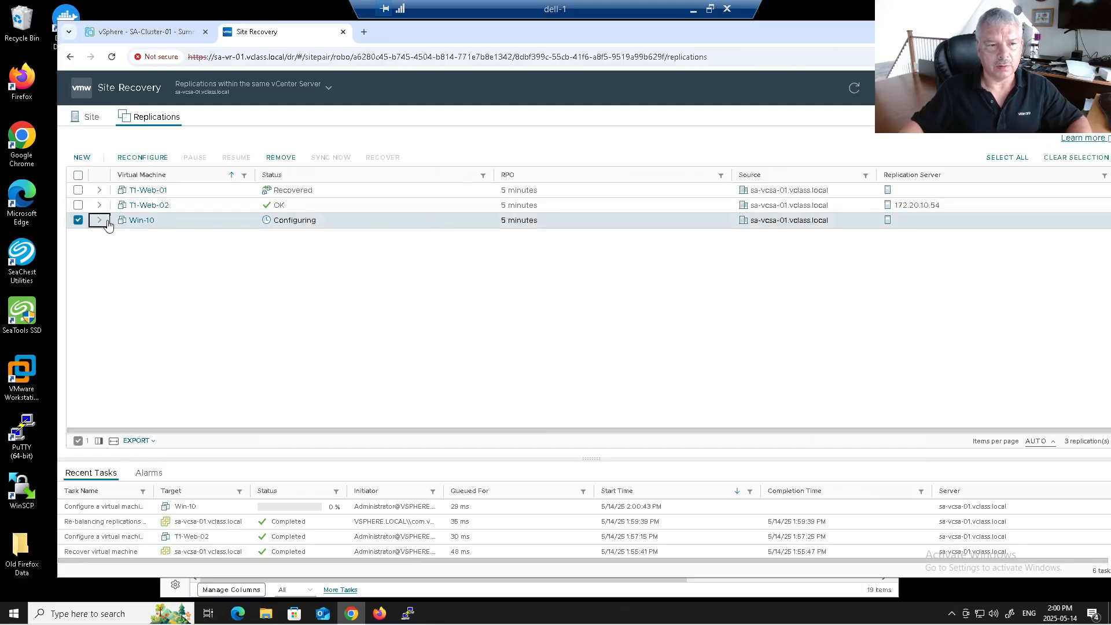
left_click(99, 221)
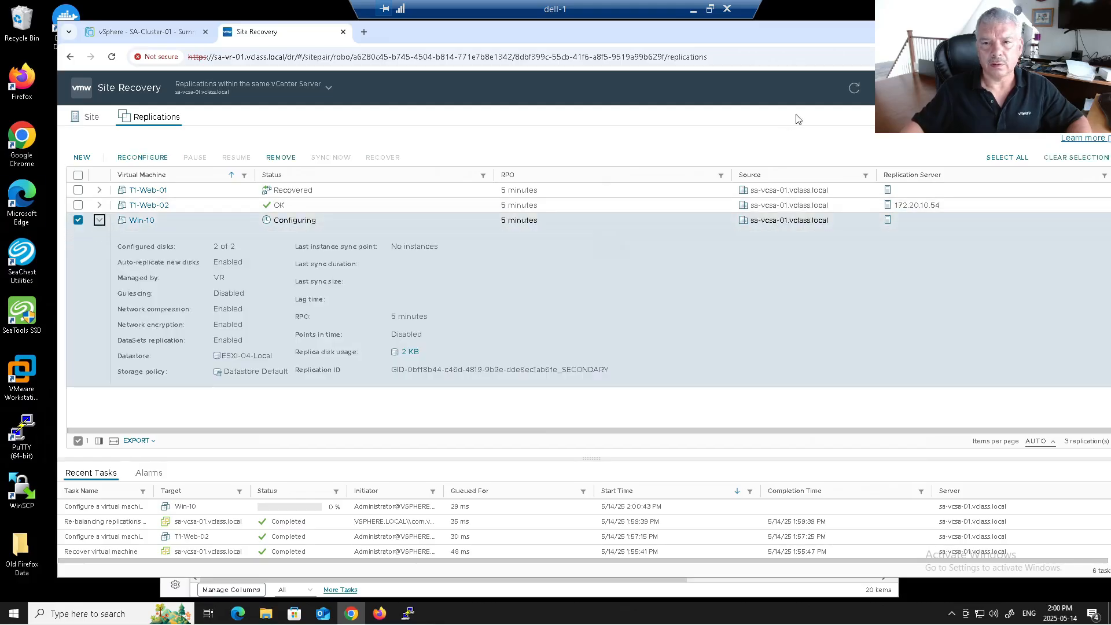
left_click(854, 88)
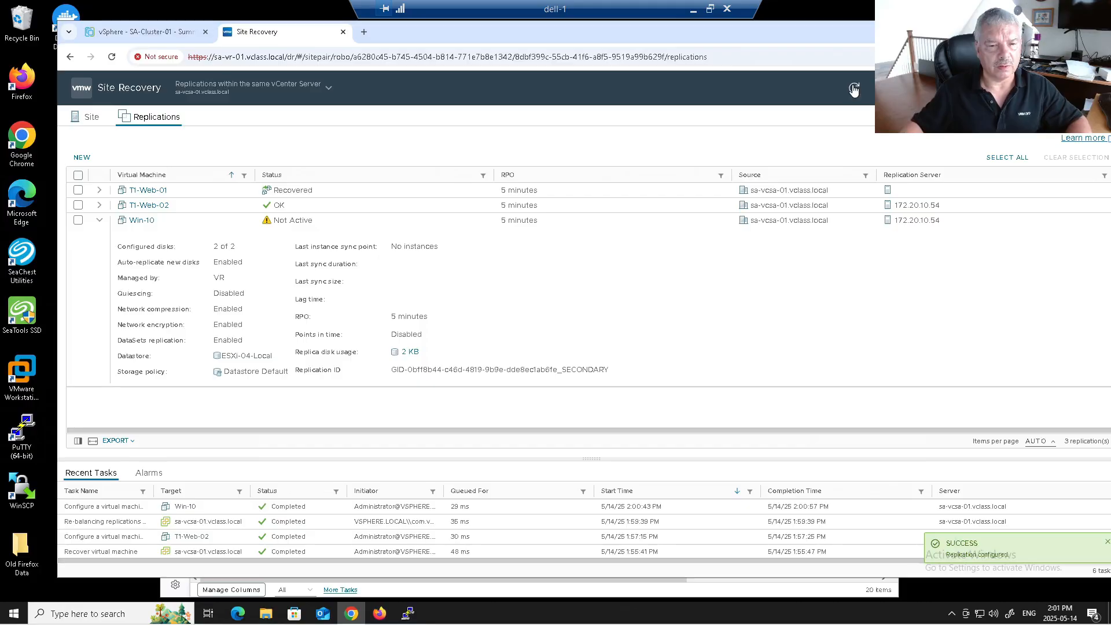
left_click(853, 90)
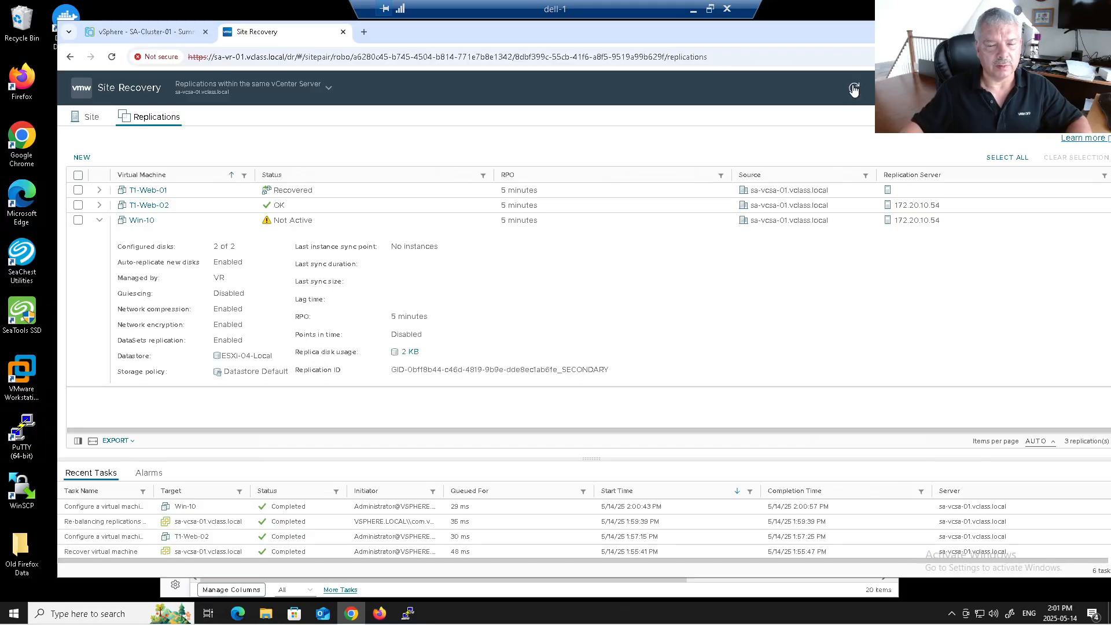
left_click(854, 90)
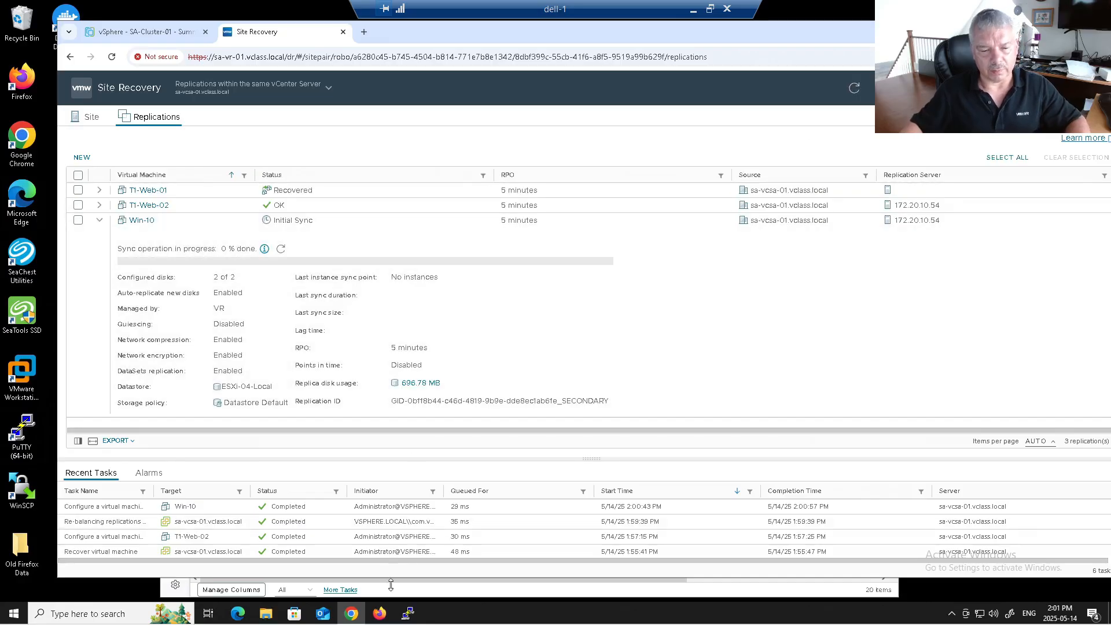
left_click(409, 613)
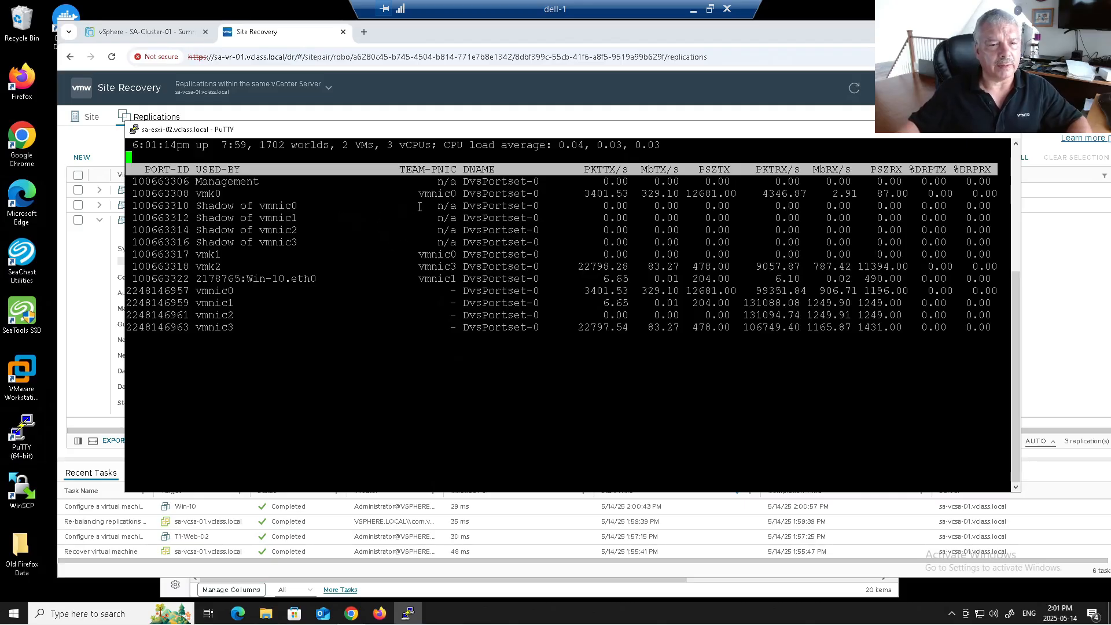
Step: Set esxtop's refresh delay to 2 seconds with s2
left_click_drag(434, 205, 687, 191)
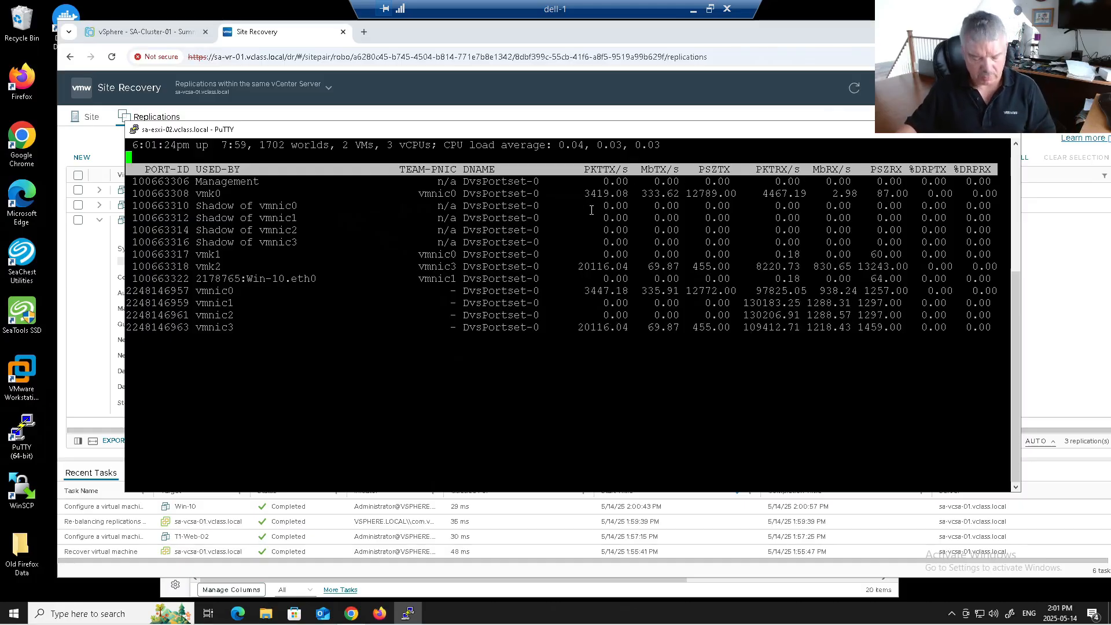
type("s")
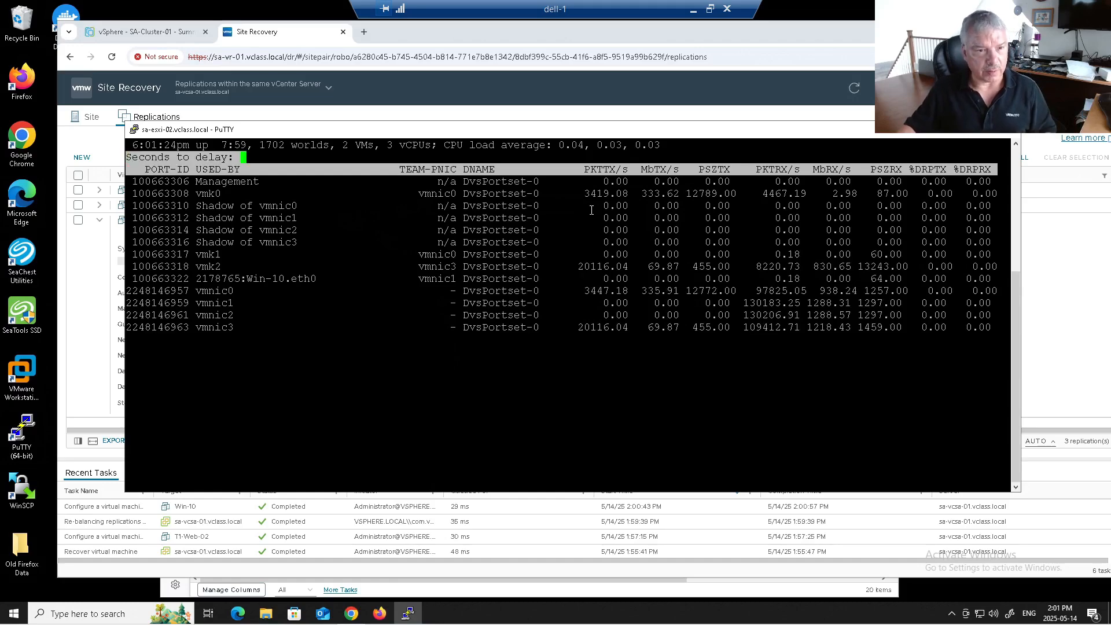
type("2")
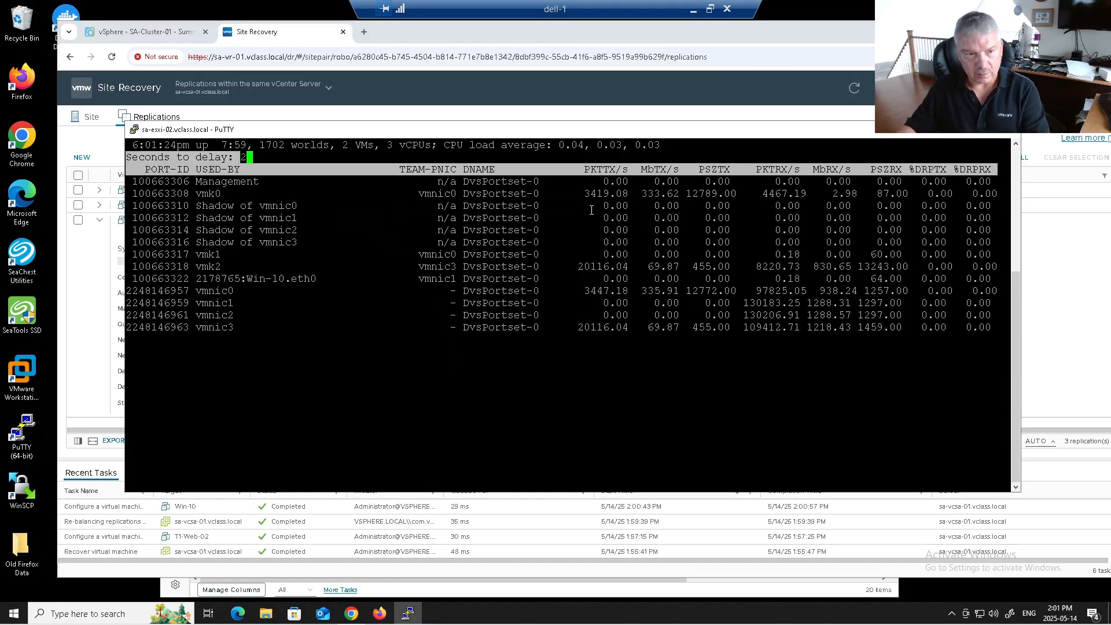
key("Return")
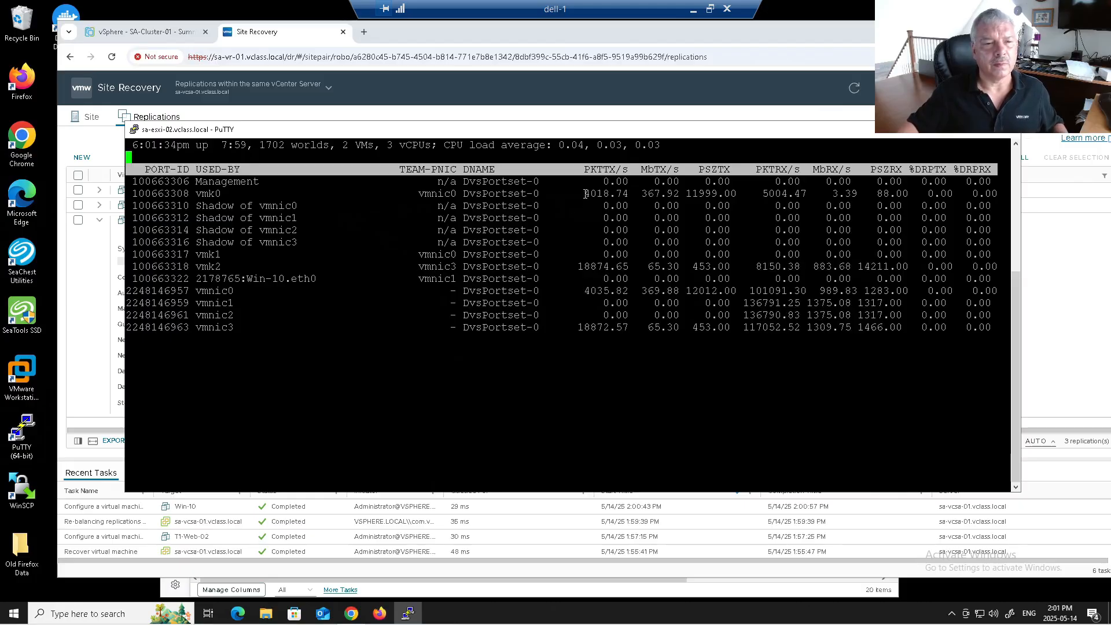
Step: Highlight the vmk0 and vmnic0 MbTX/s figures, about 365 MbTX/s on vmk0
left_click_drag(588, 191, 689, 191)
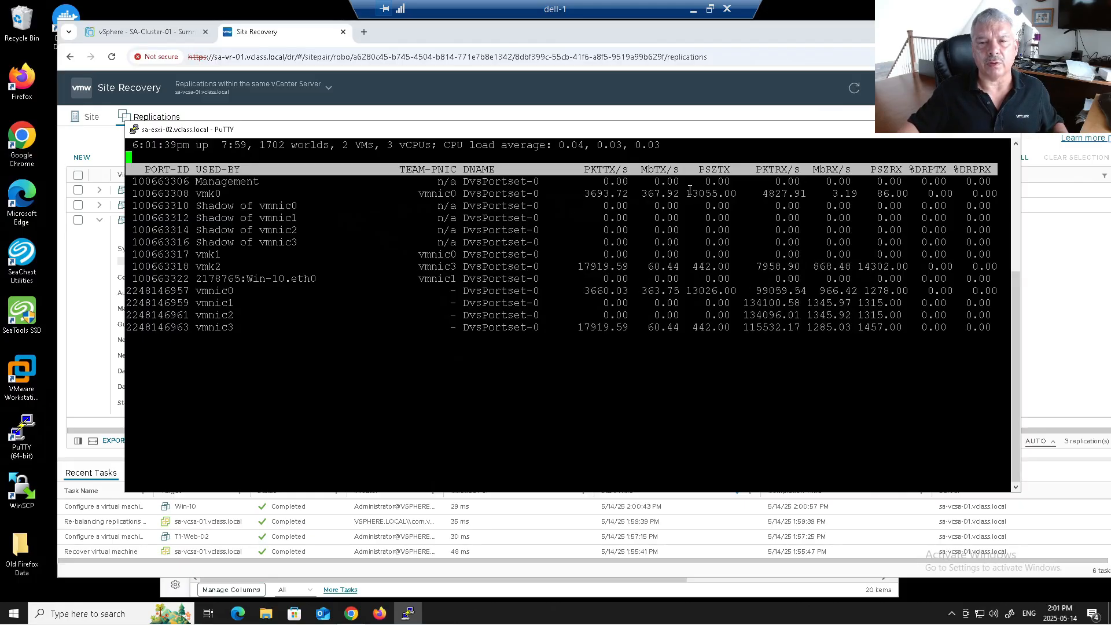
left_click_drag(637, 193, 677, 192)
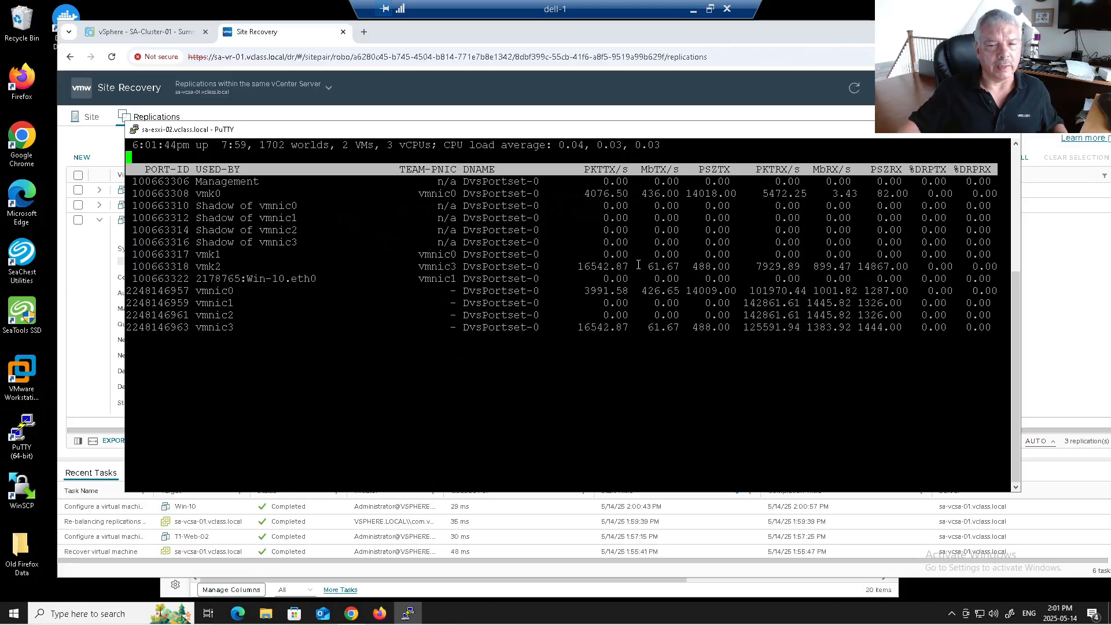
left_click_drag(637, 291, 676, 290)
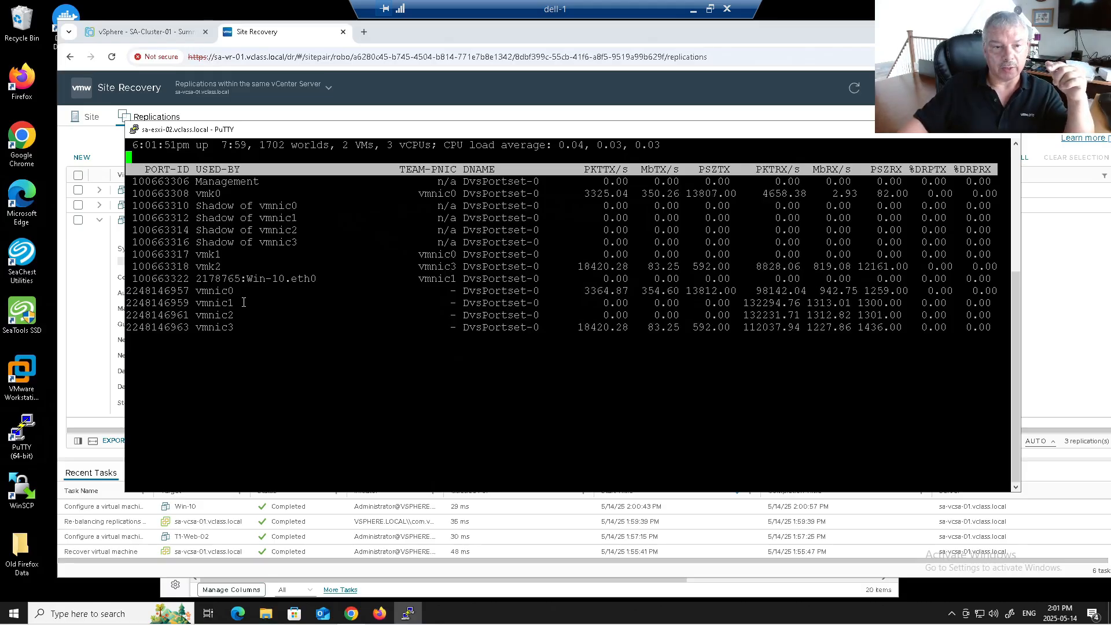
left_click_drag(199, 292, 683, 294)
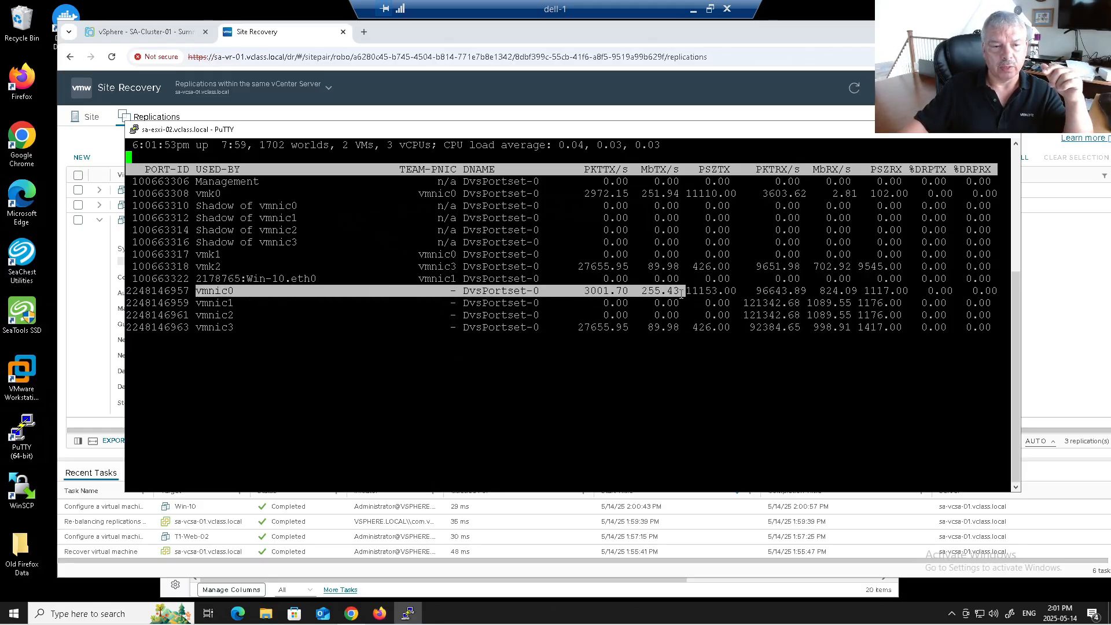
left_click_drag(195, 194, 676, 192)
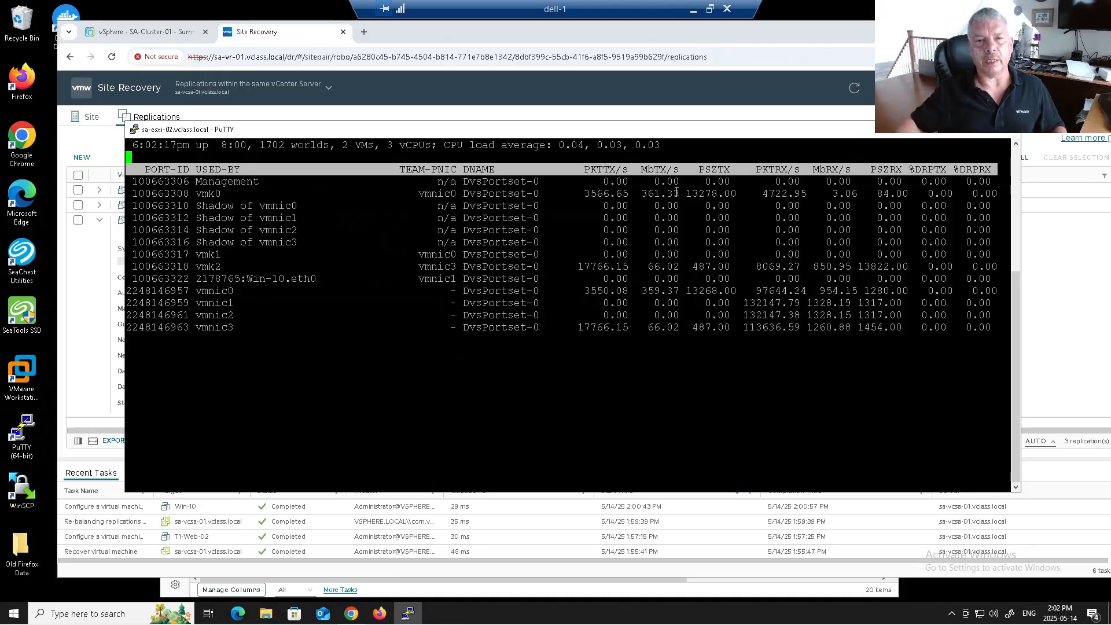
left_click(175, 31)
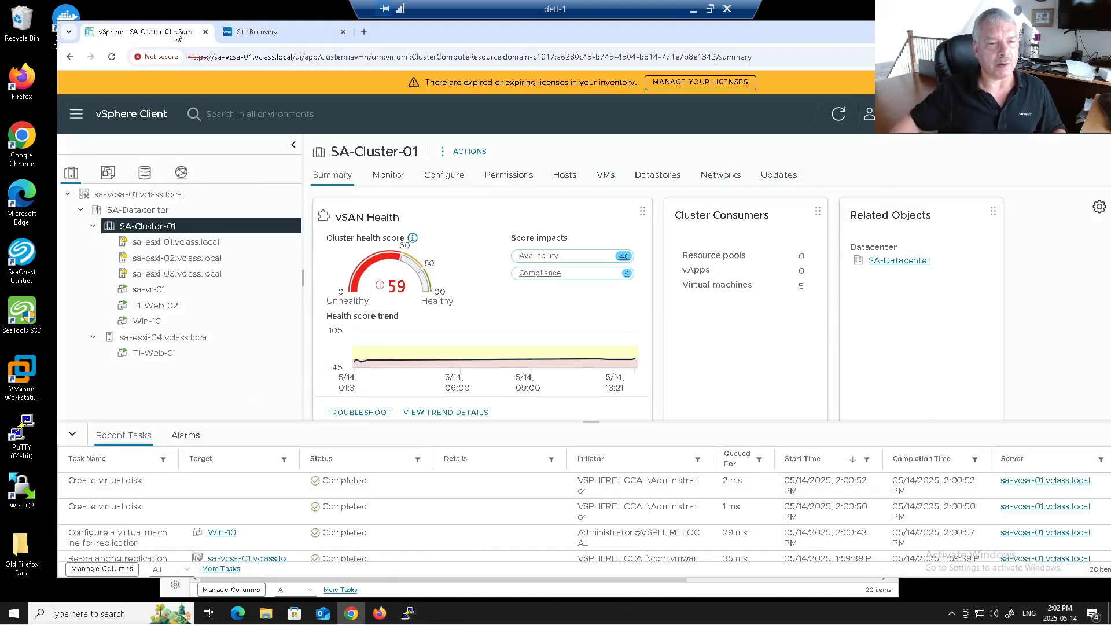
Step: Remove Win-10's replication with a graceful stop, without retaining replica disks
left_click(238, 32)
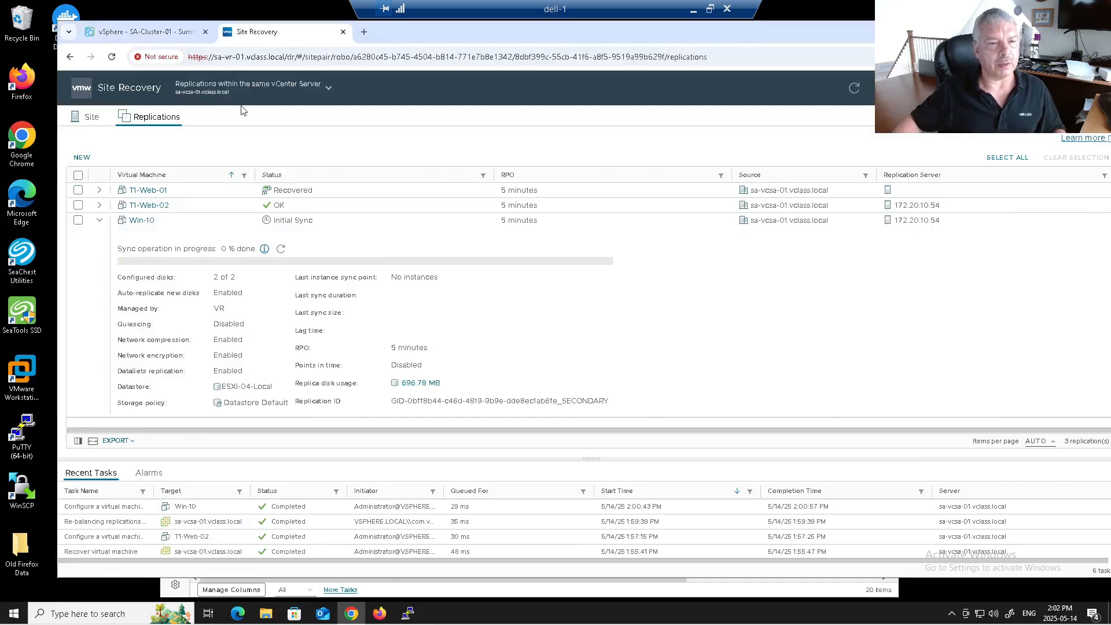
left_click(242, 221)
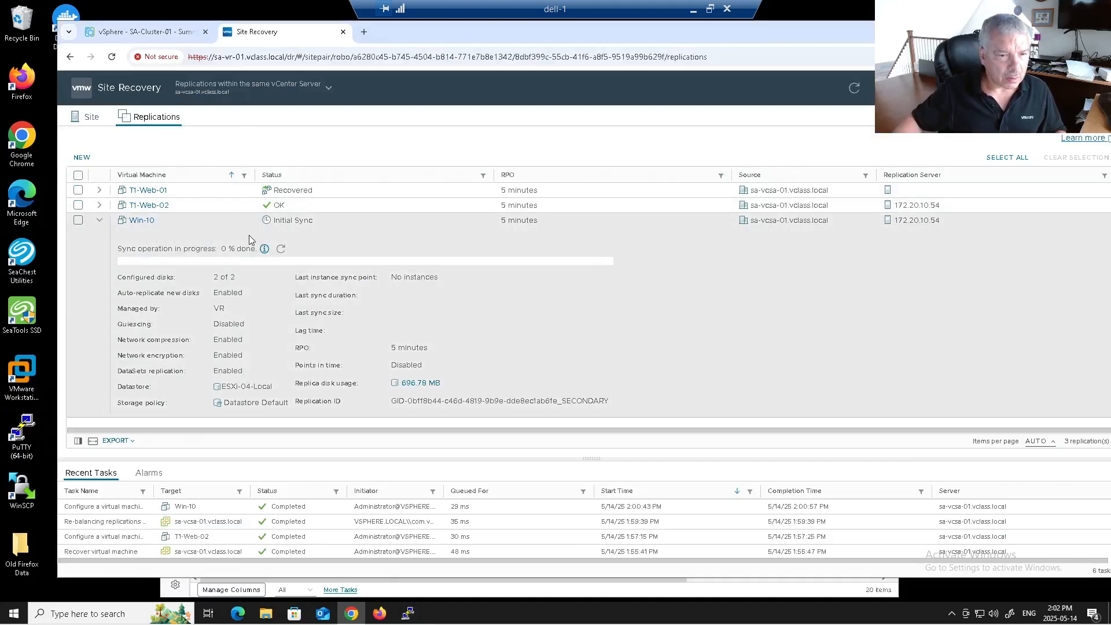
left_click(234, 220)
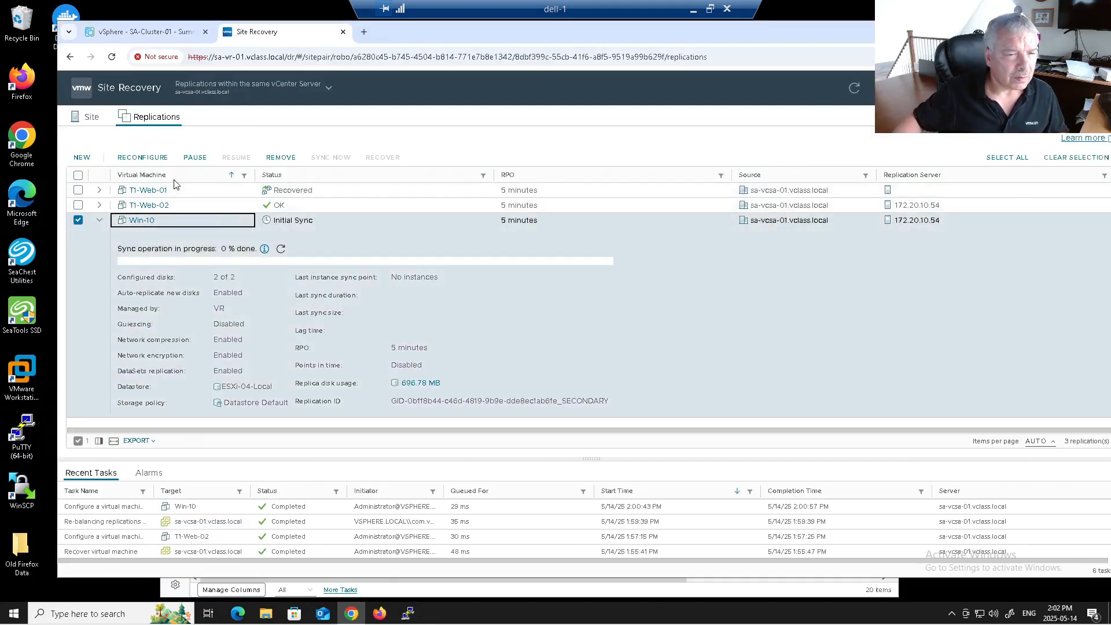
left_click(278, 162)
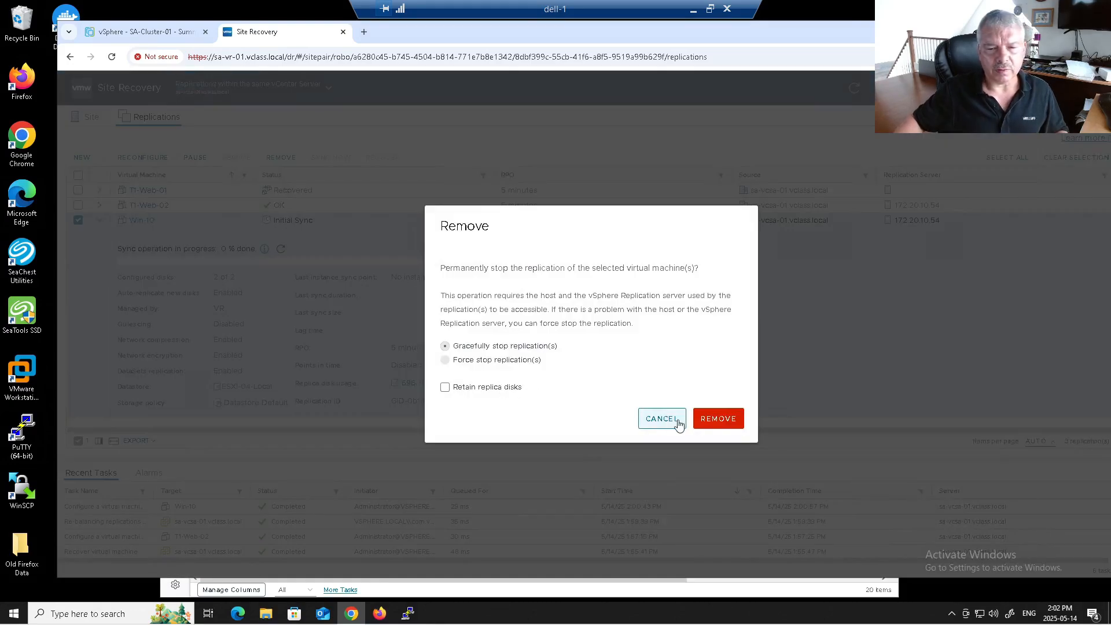
left_click(717, 419)
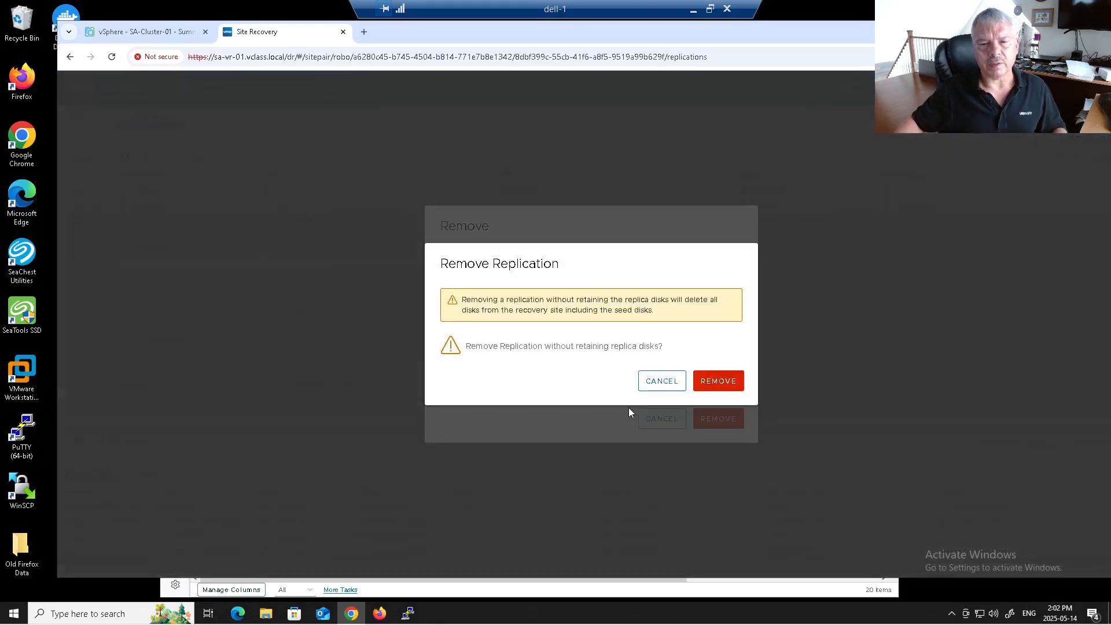
left_click(719, 384)
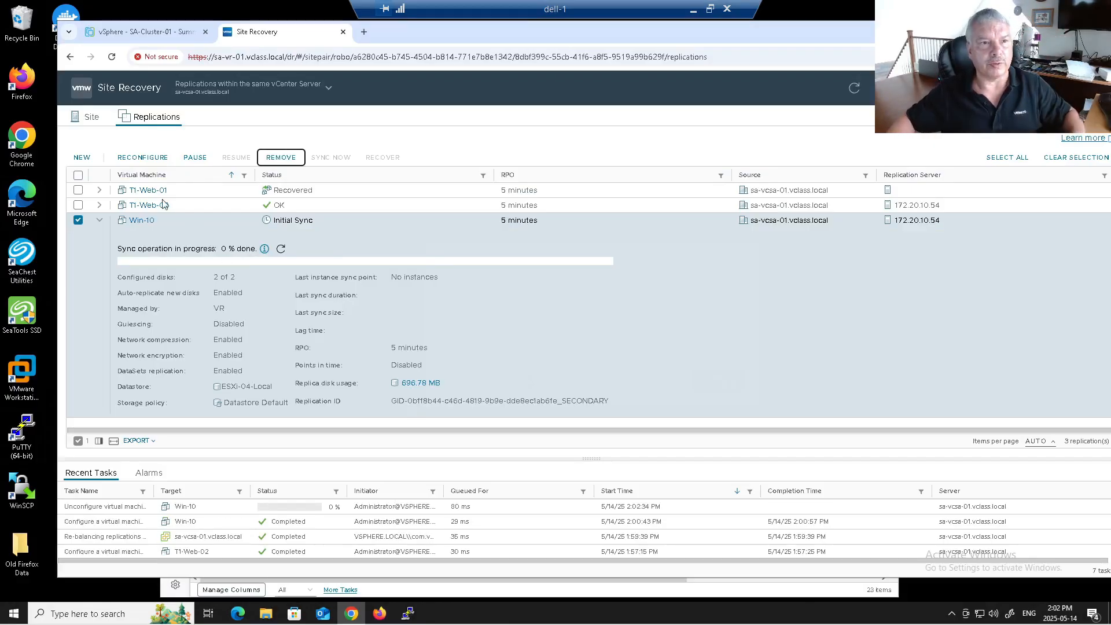
Step: View the vDS-01 summary (5 networks, 3 hosts, 44 ports), then select host sa-esxi-01
left_click(146, 35)
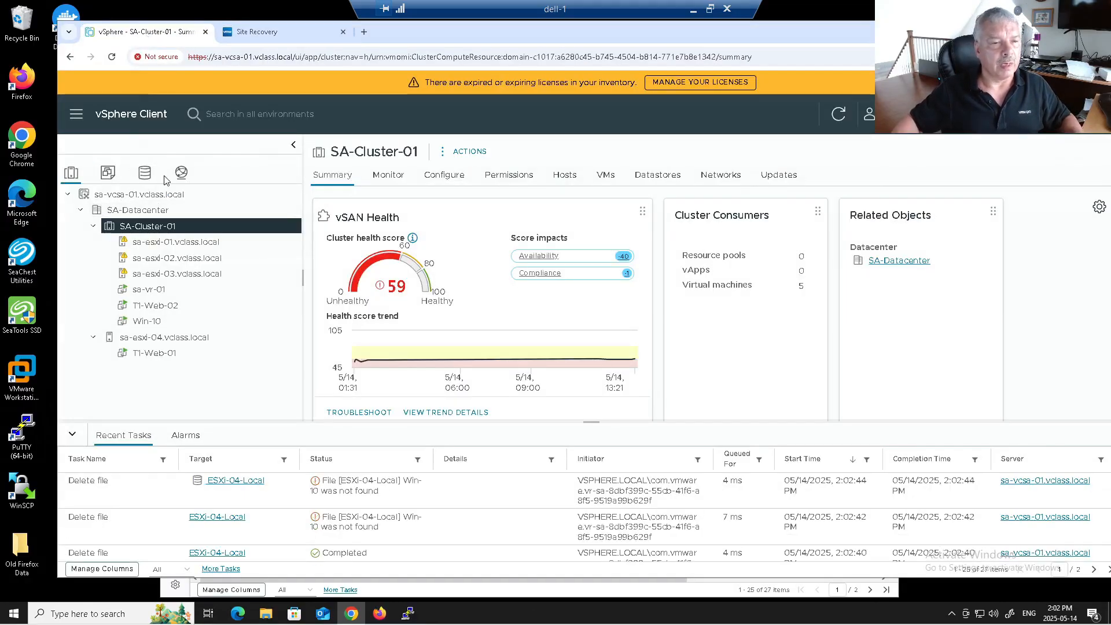
left_click(181, 173)
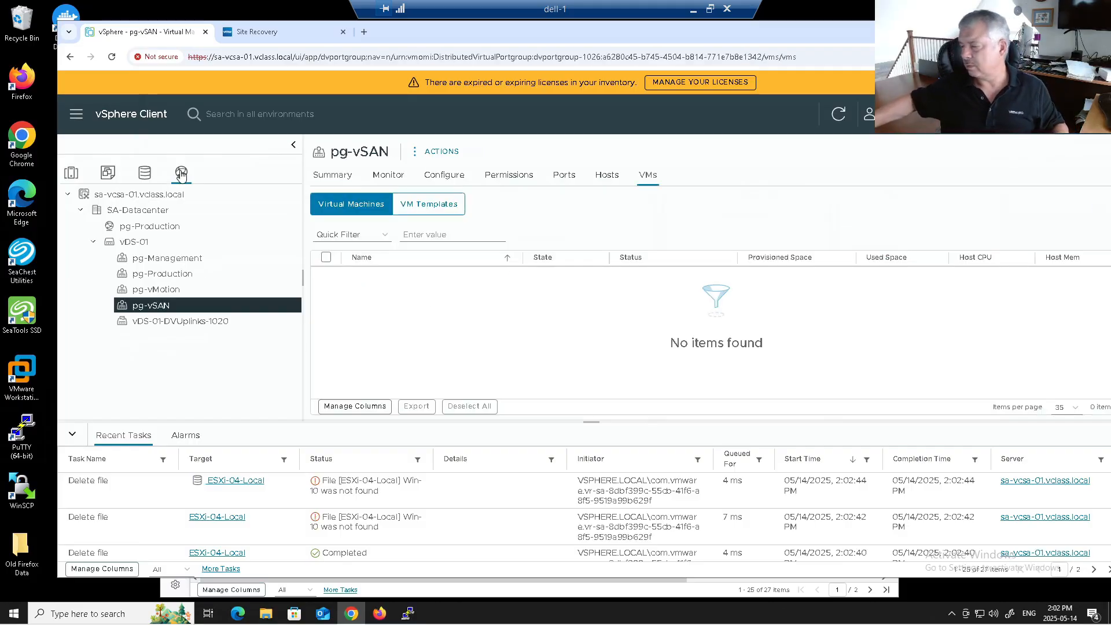
left_click(123, 245)
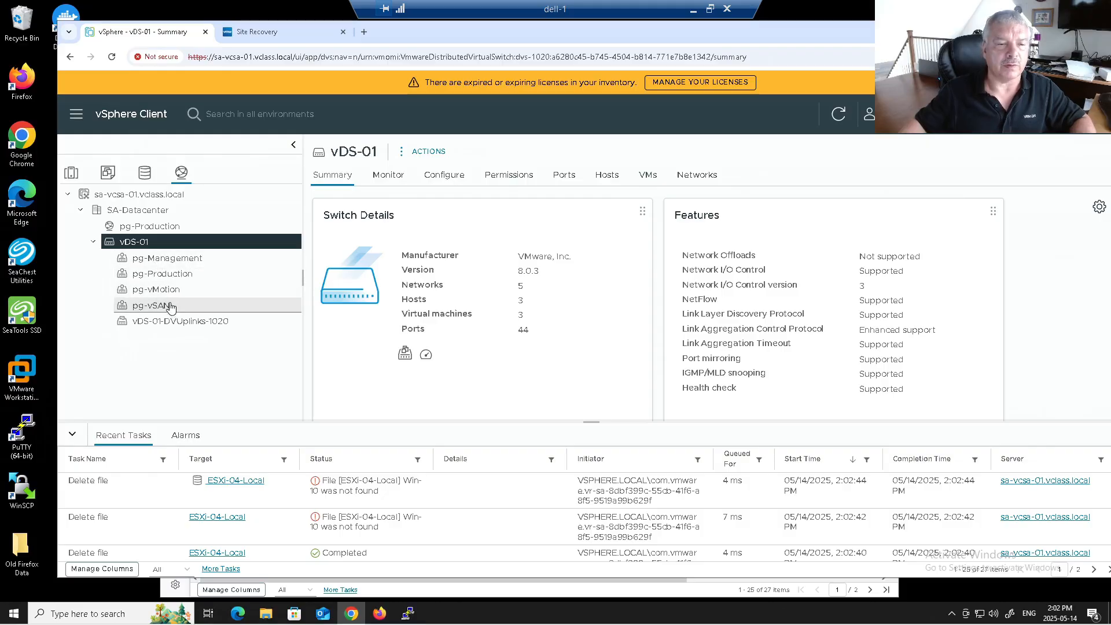
left_click(71, 172)
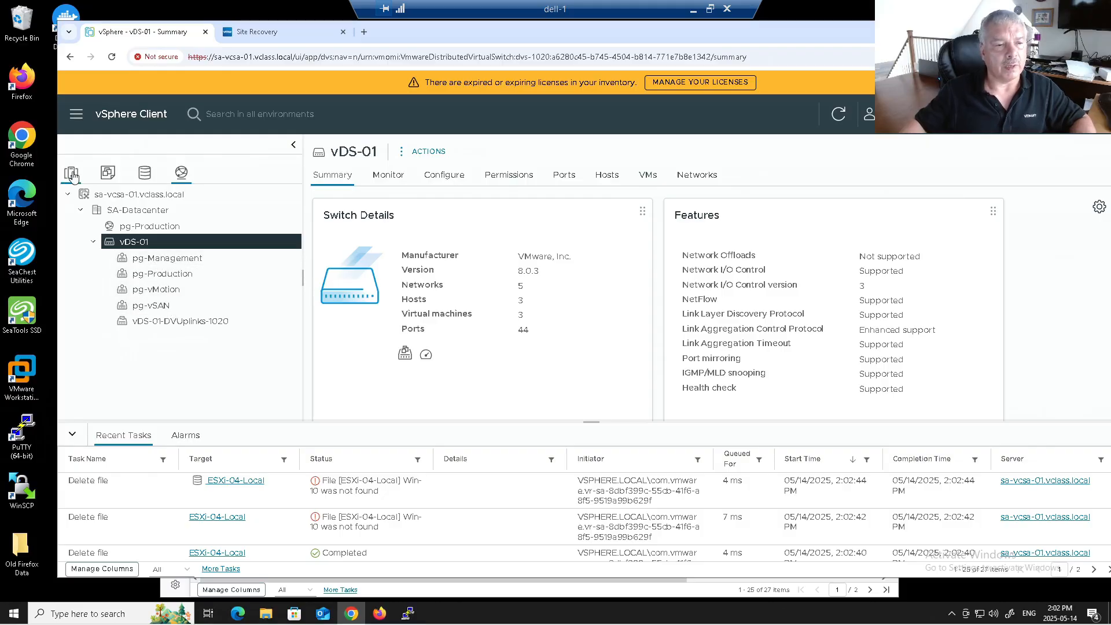
left_click(152, 247)
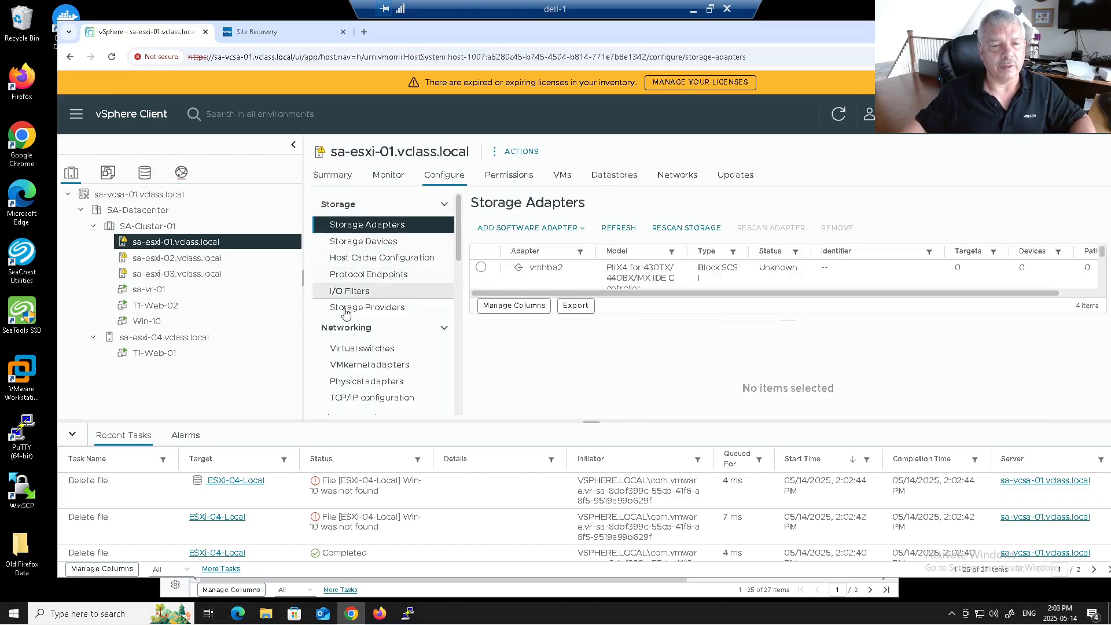
Step: Trace sa-esxi-01's port group uplinks, showing uplink3 on vmnic2 and uplink4 on vmnic3
left_click(360, 348)
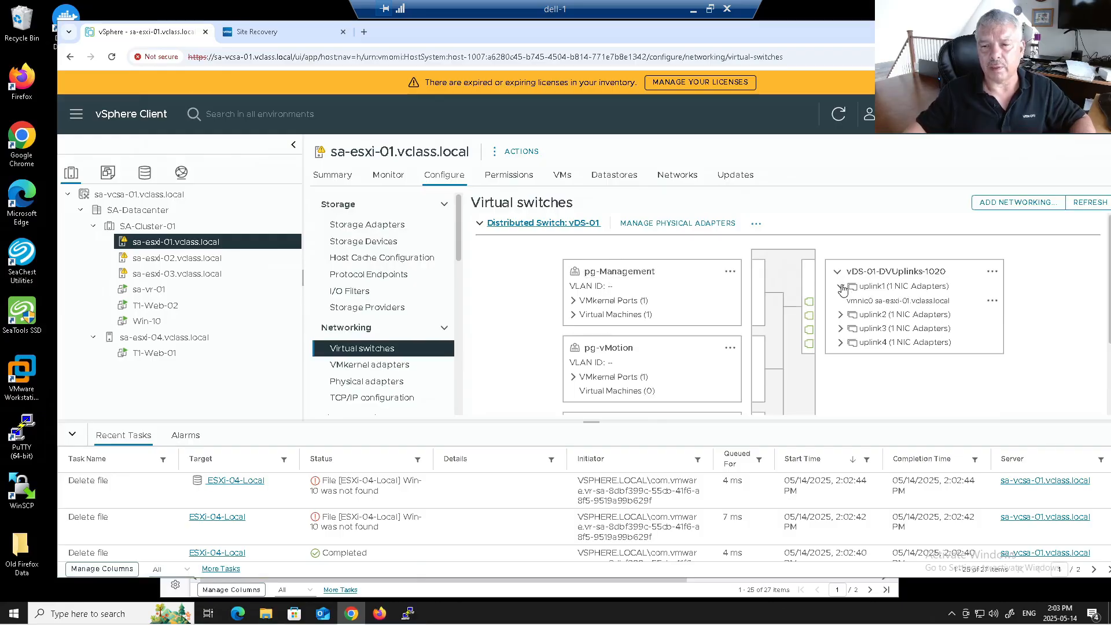
left_click(606, 271)
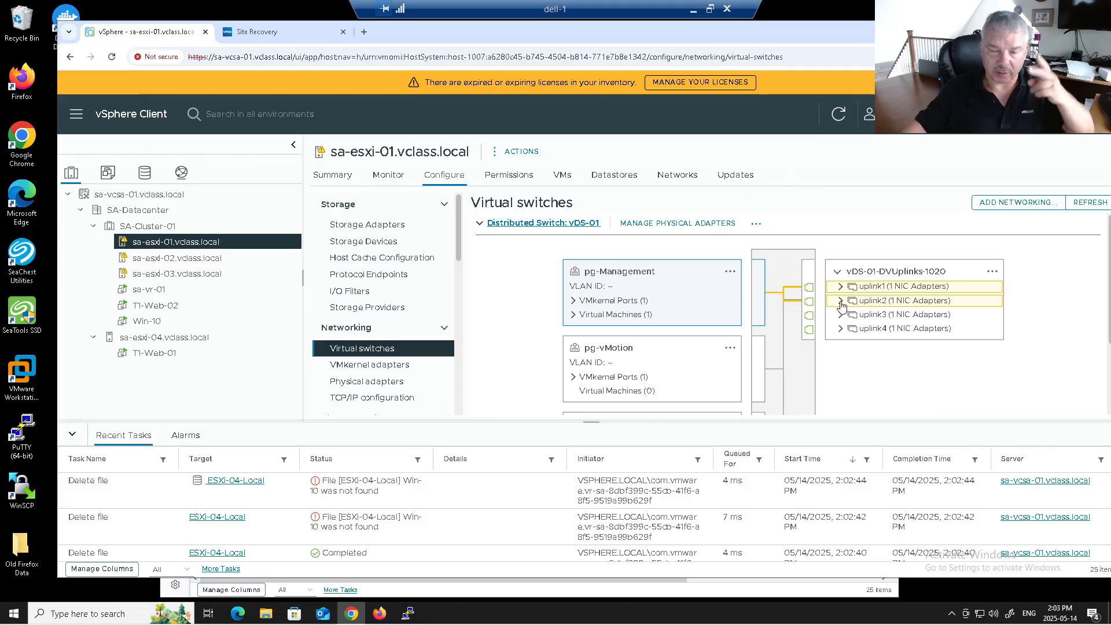
left_click(633, 353)
scroll(688, 300, "down", 2)
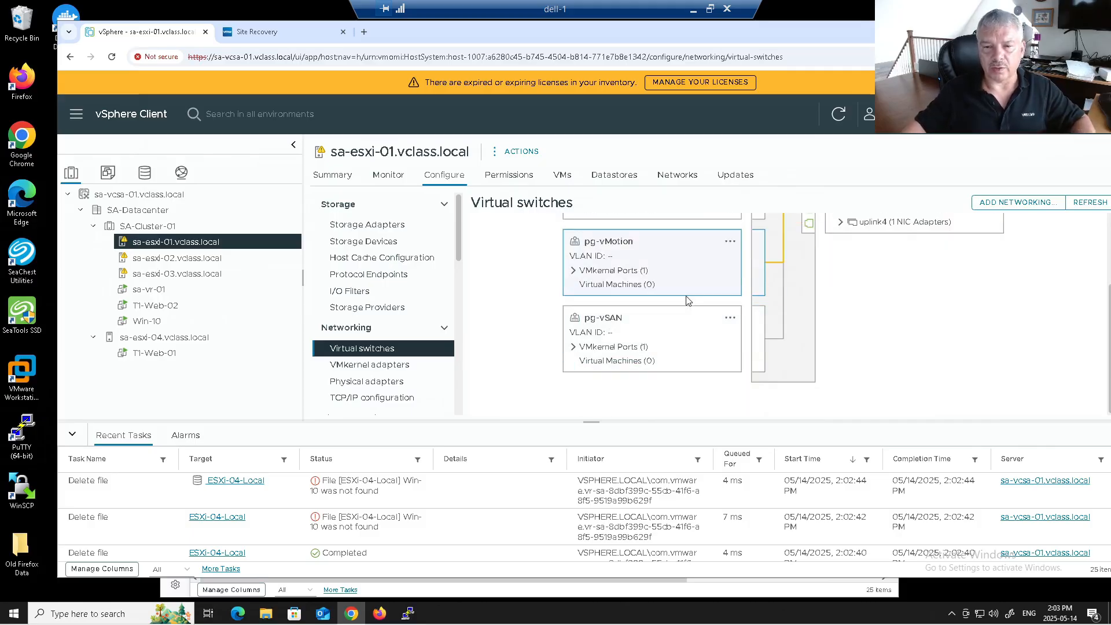
left_click(638, 319)
scroll(832, 311, "up", 2)
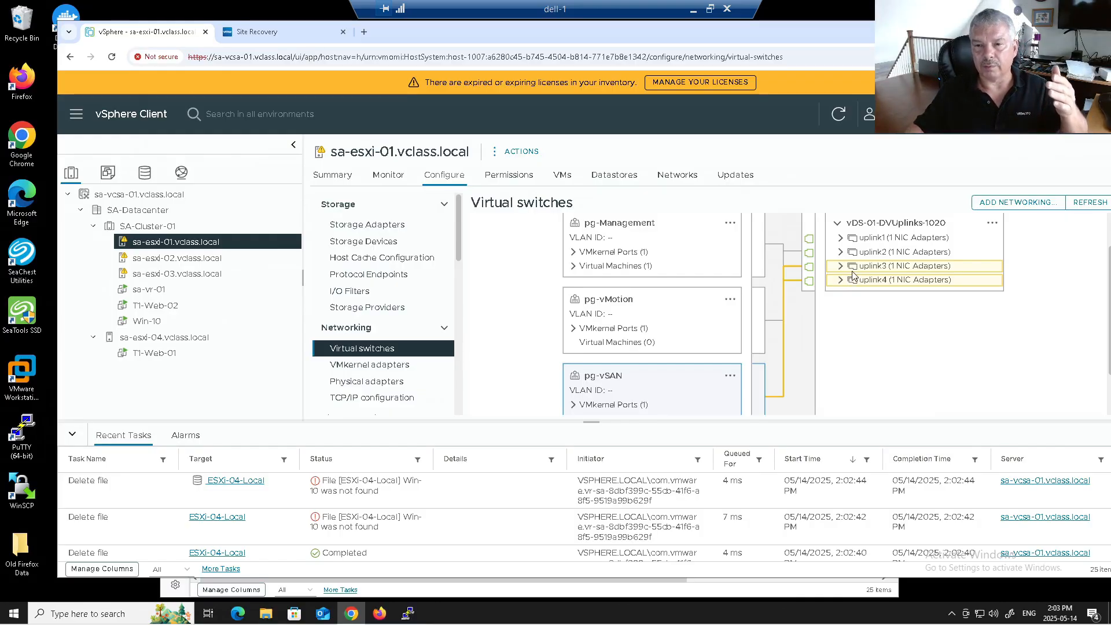
left_click(840, 267)
left_click(840, 295)
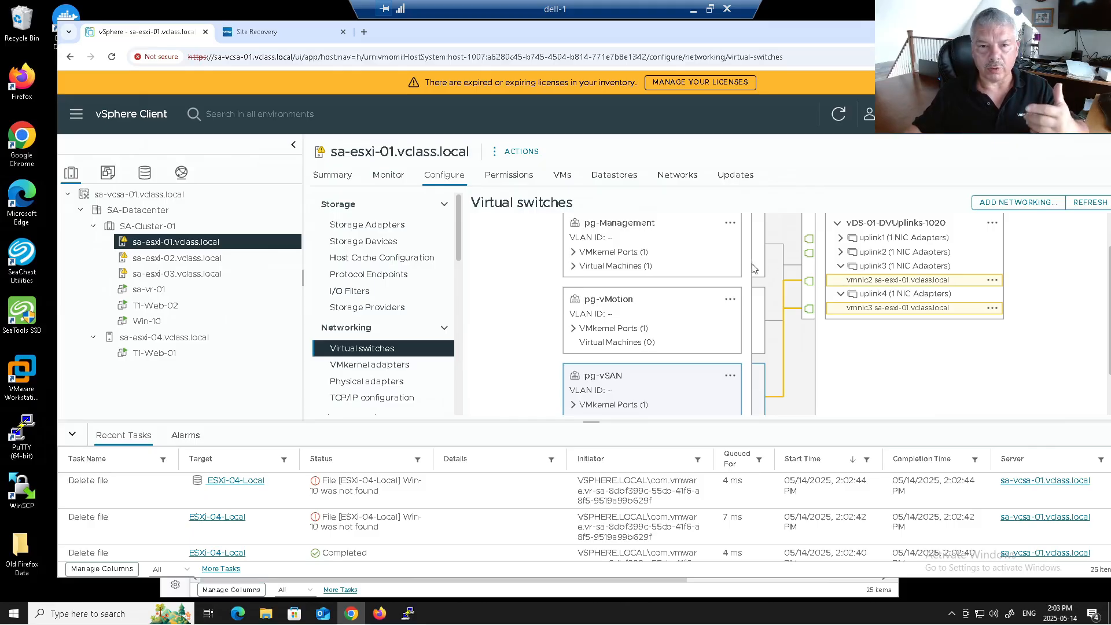
Step: Start a new distributed port group on vDS-01 named pg-Replication
left_click(183, 174)
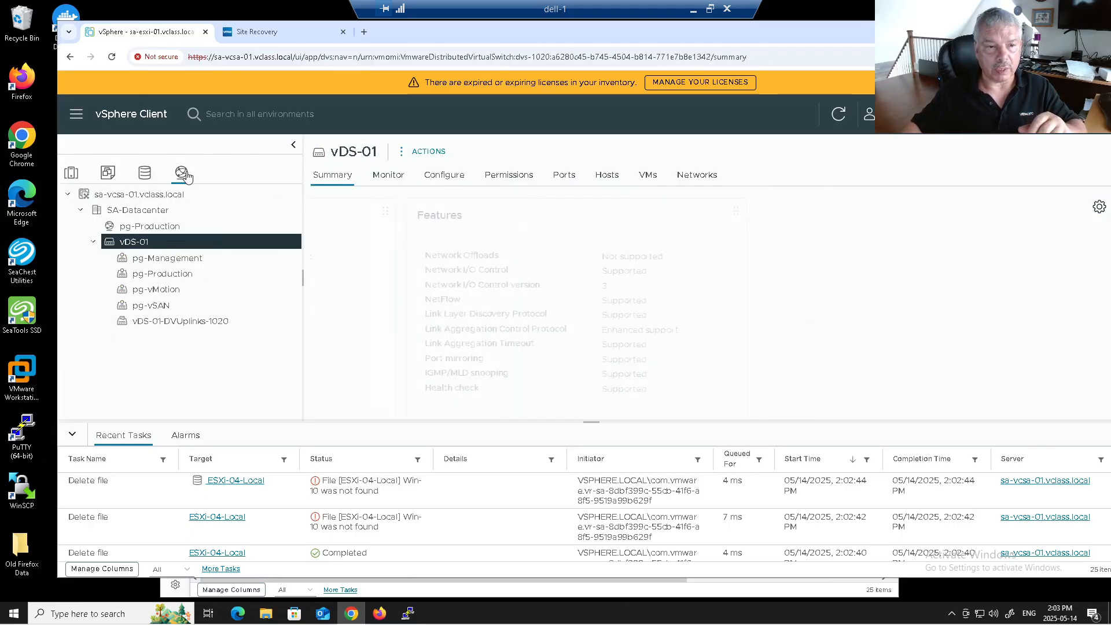
right_click(162, 244)
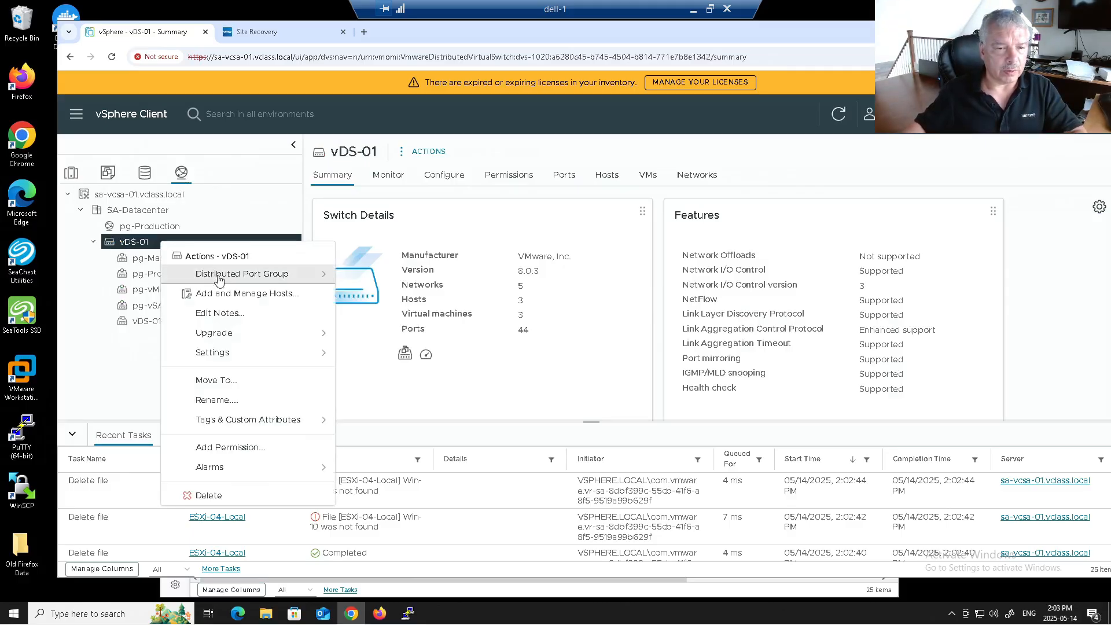
left_click(263, 282)
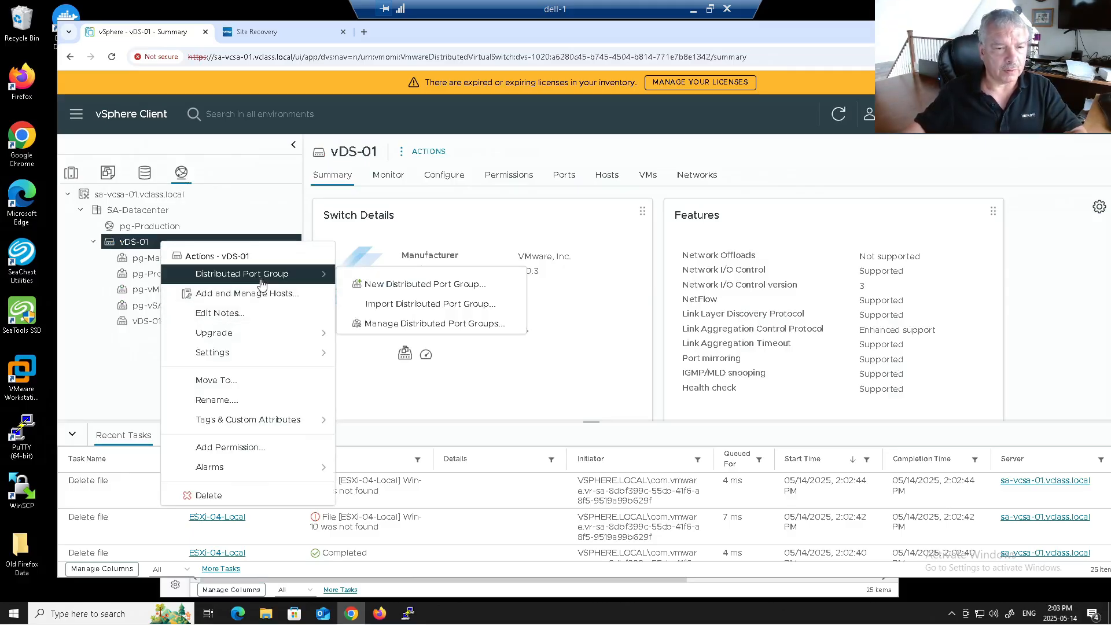
left_click(376, 285)
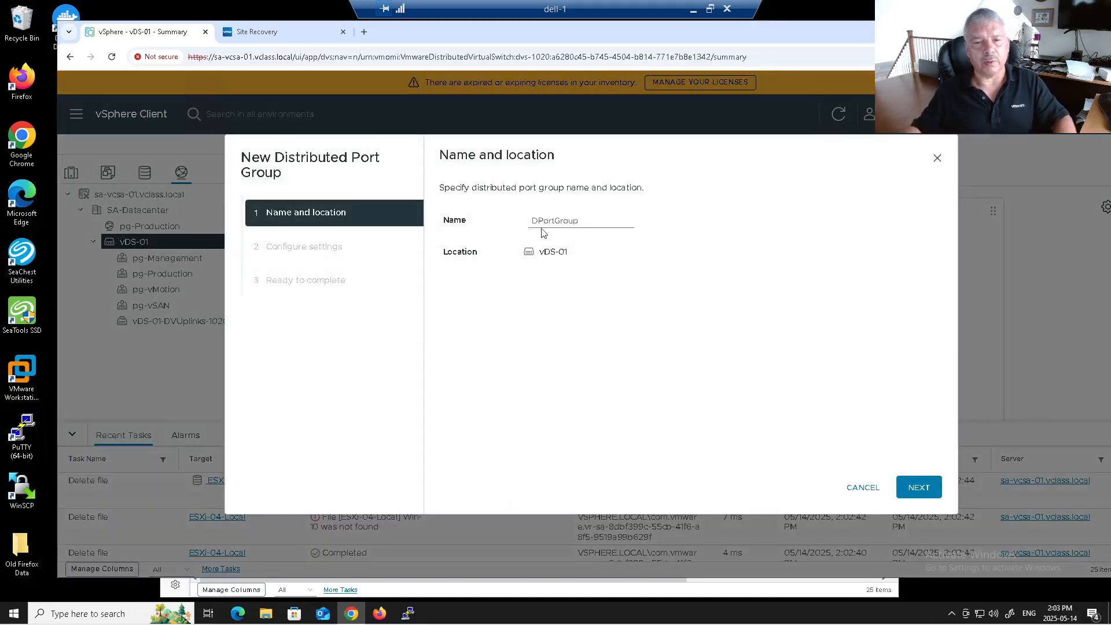
double_click(579, 215)
type("p")
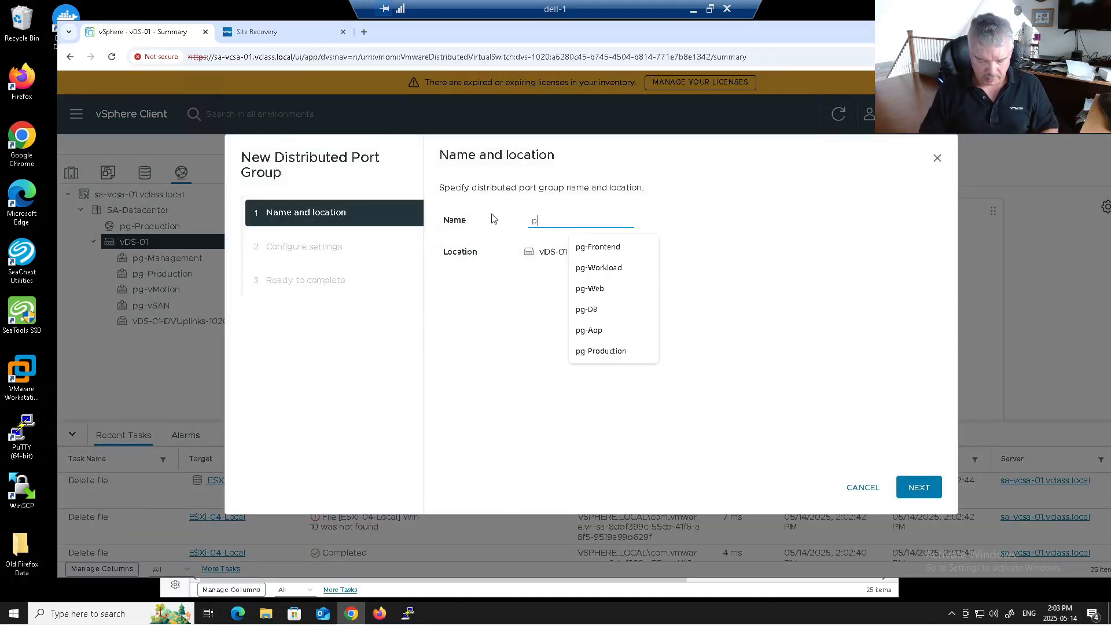
type("g-Production")
key("BackSpace")
key("BackSpace")
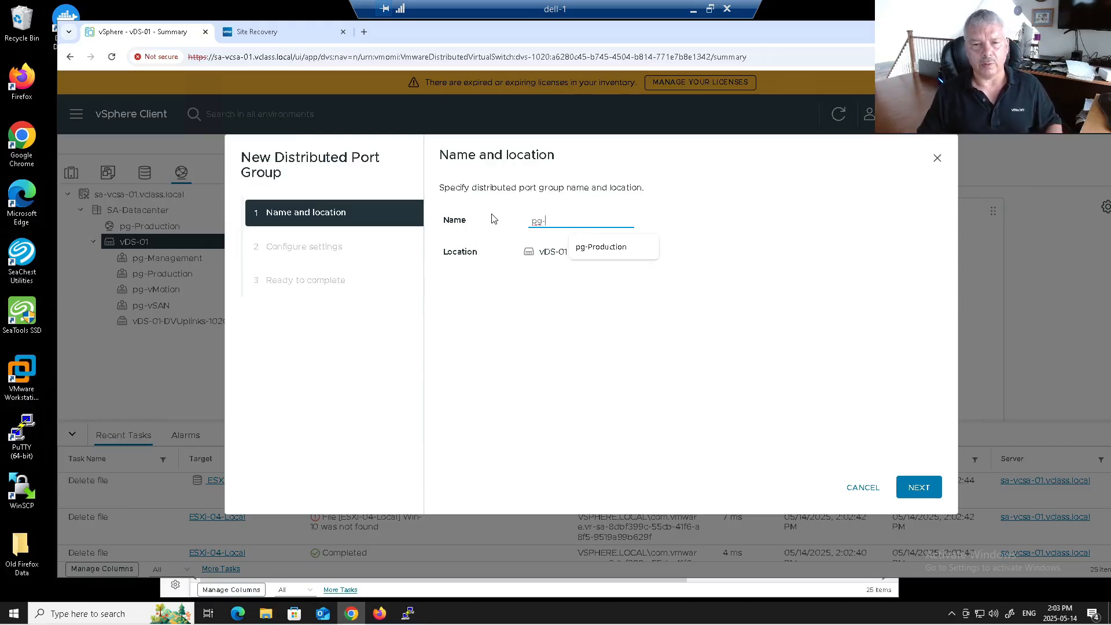
type("Replica")
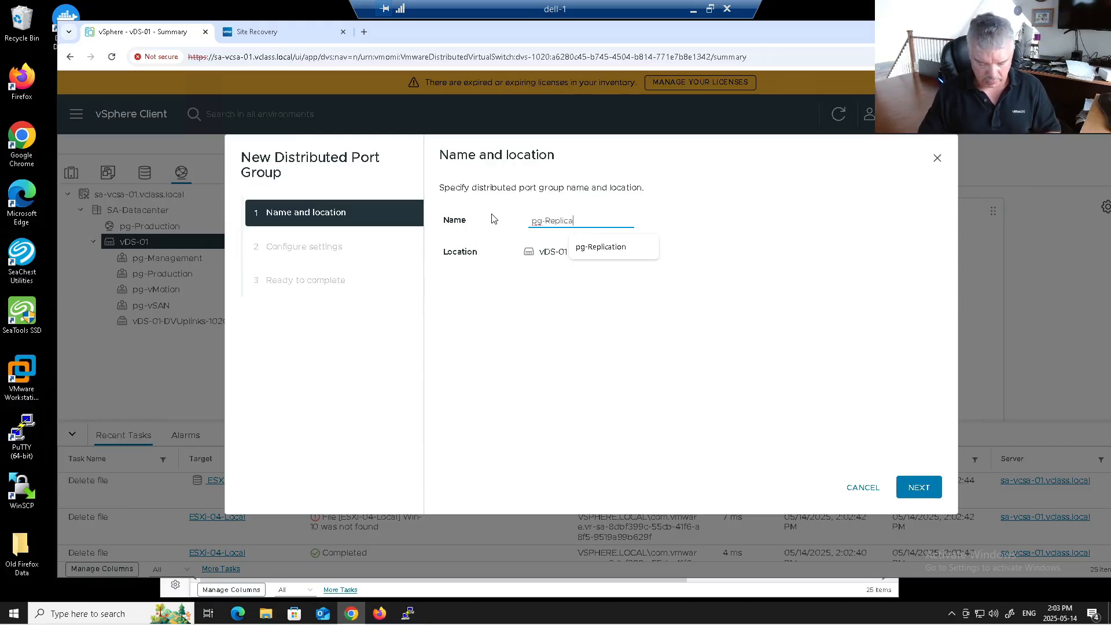
type("tion")
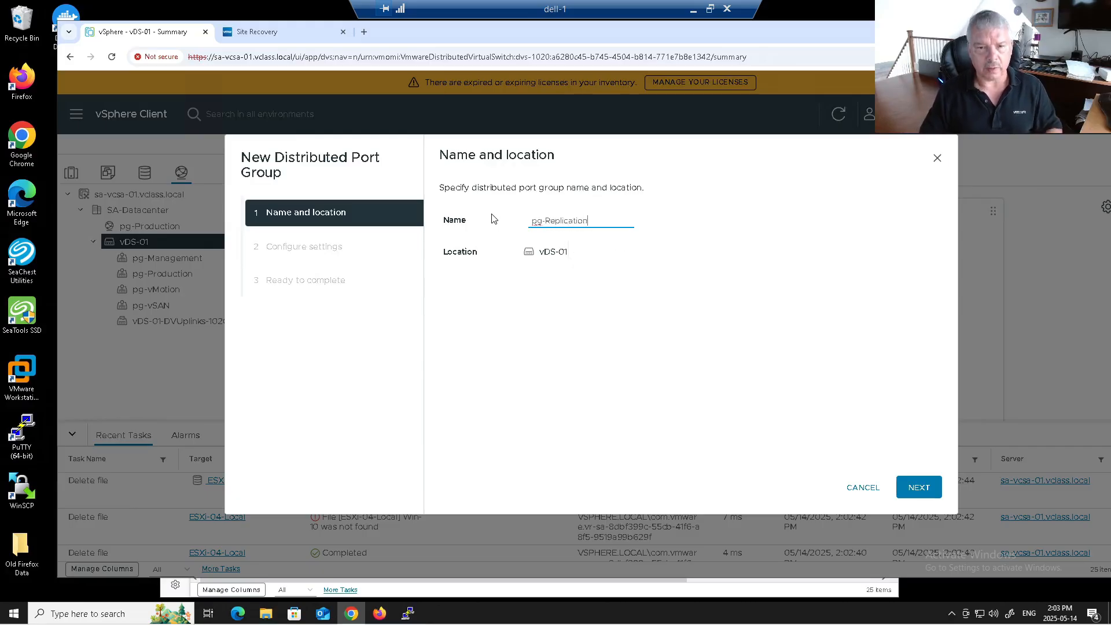
left_click(902, 491)
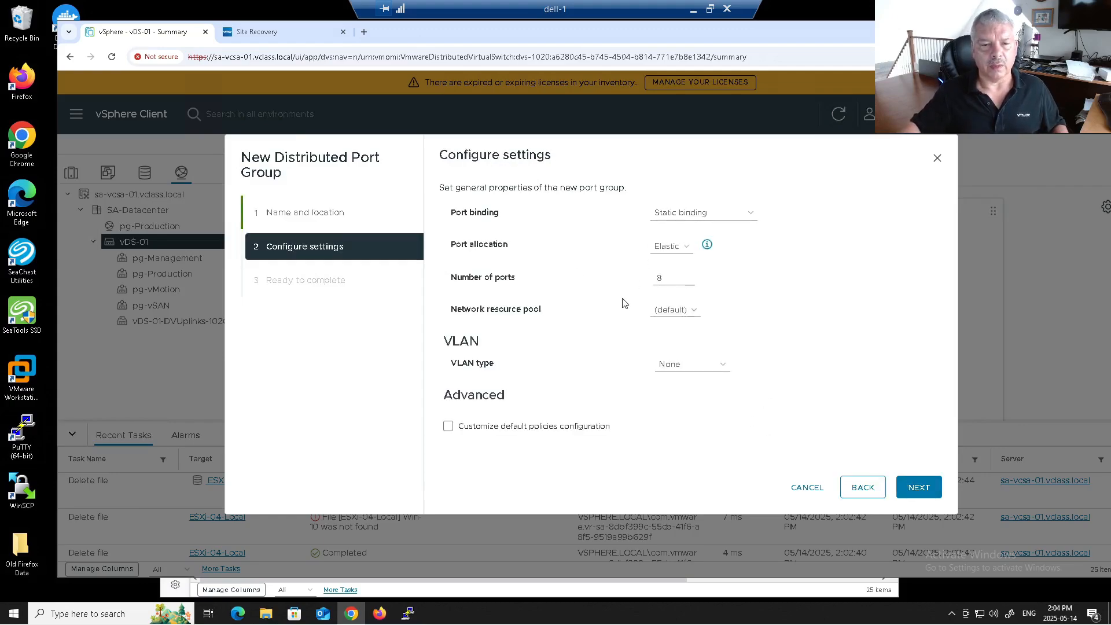
Step: Enable Customize default policies configuration, keeping Security and Traffic shaping at defaults
left_click(449, 427)
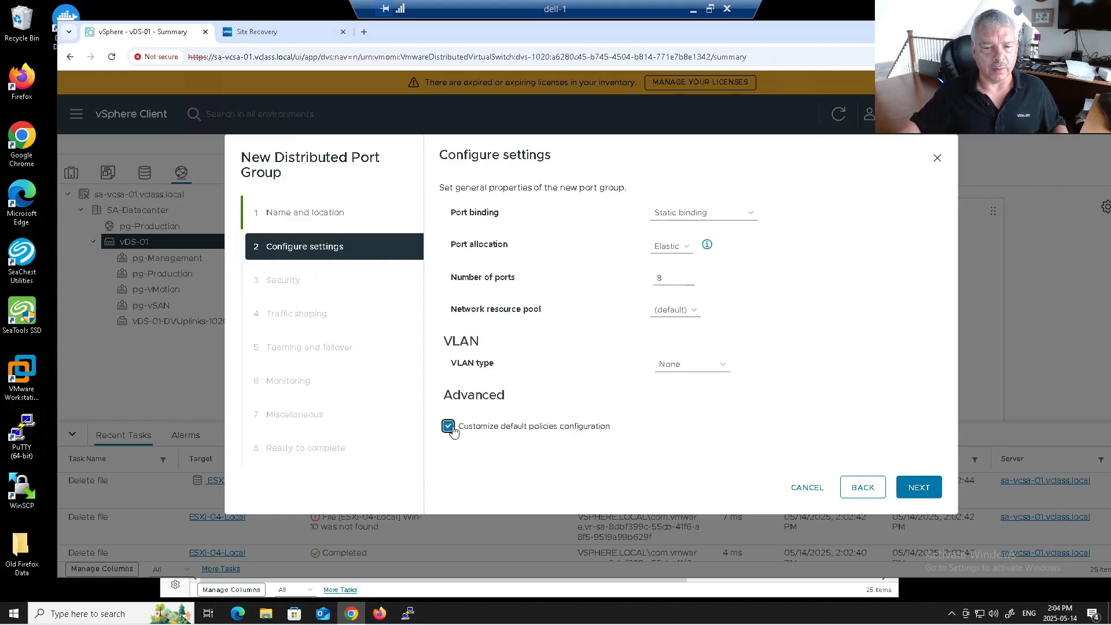
left_click(450, 428)
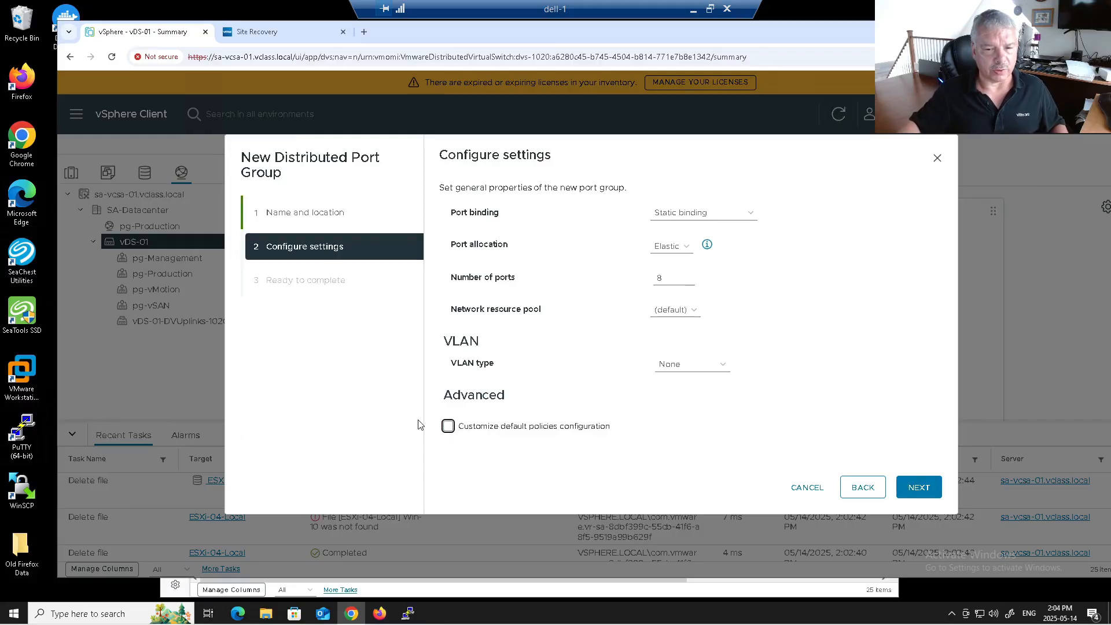
left_click(450, 428)
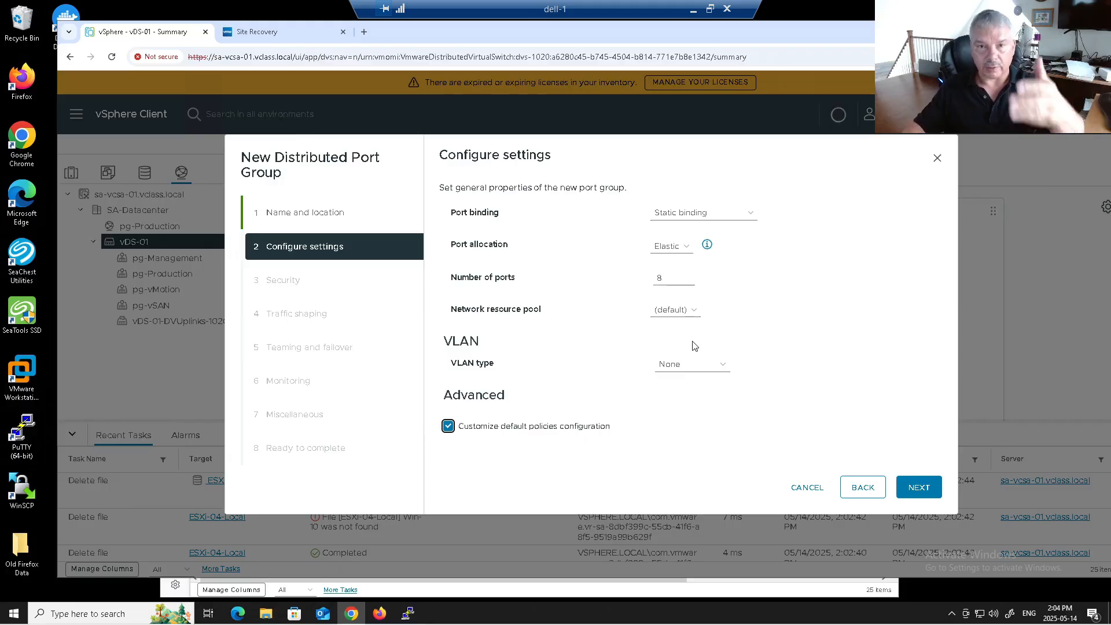
left_click(918, 488)
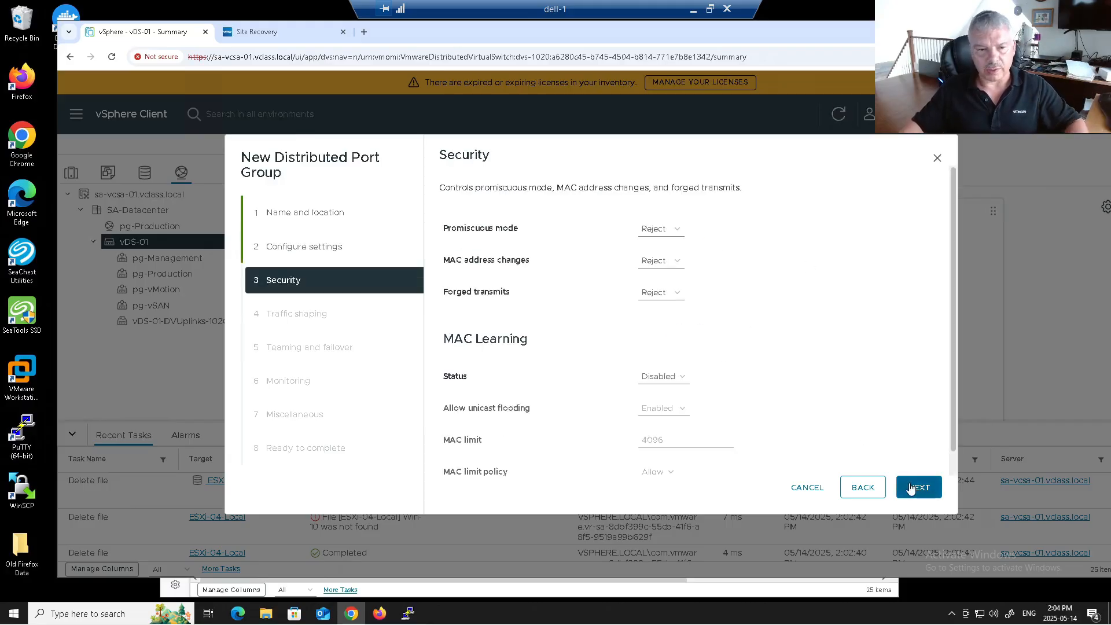
left_click(911, 489)
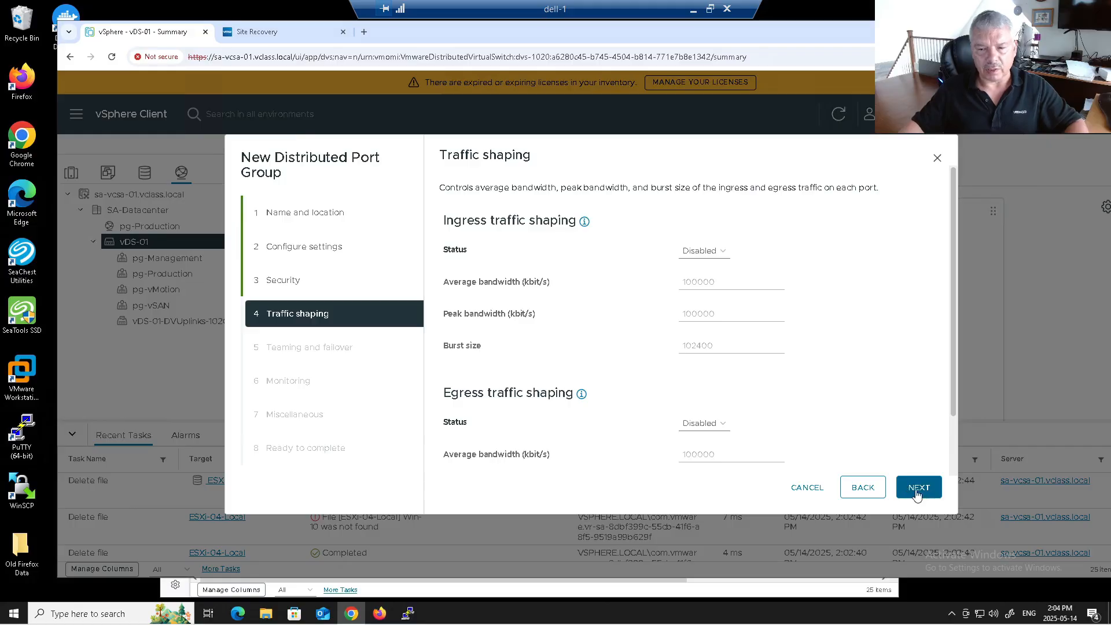
left_click(917, 494)
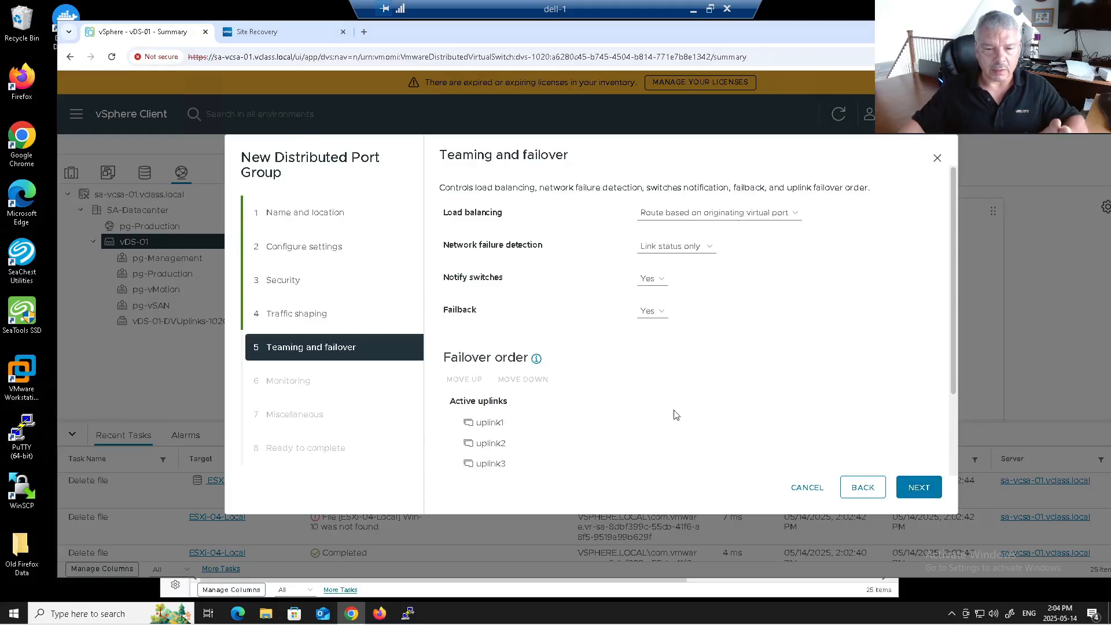
Step: Set failover order: uplink2 active, uplink1 standby, uplink3 and uplink4 unused
scroll(666, 411, "down", 2)
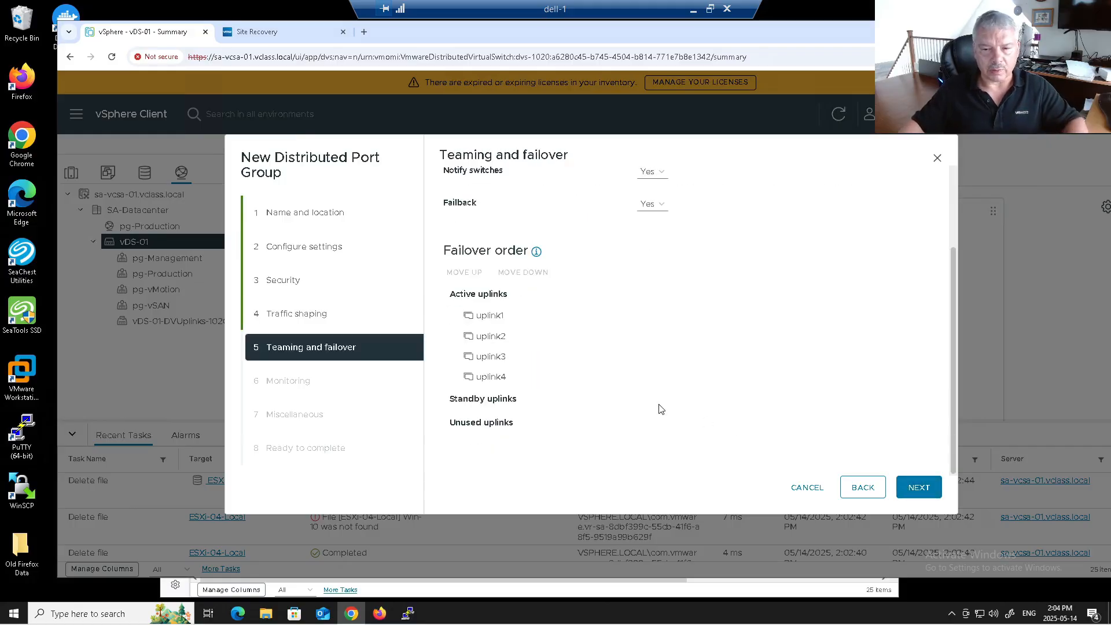
left_click(487, 357)
left_click(491, 377, "shift")
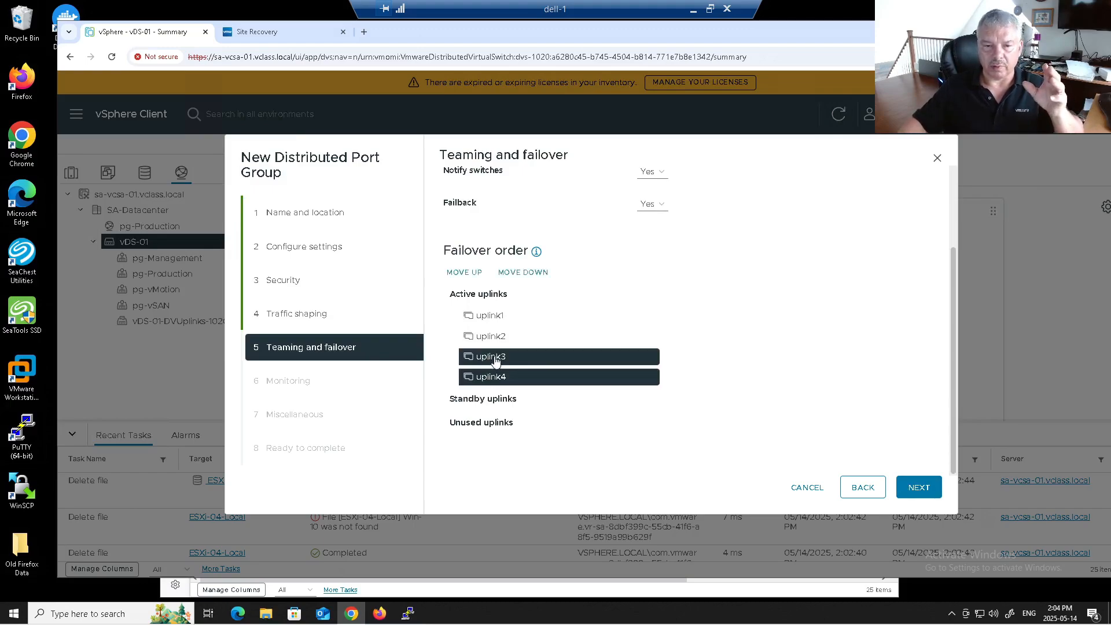
left_click(522, 273)
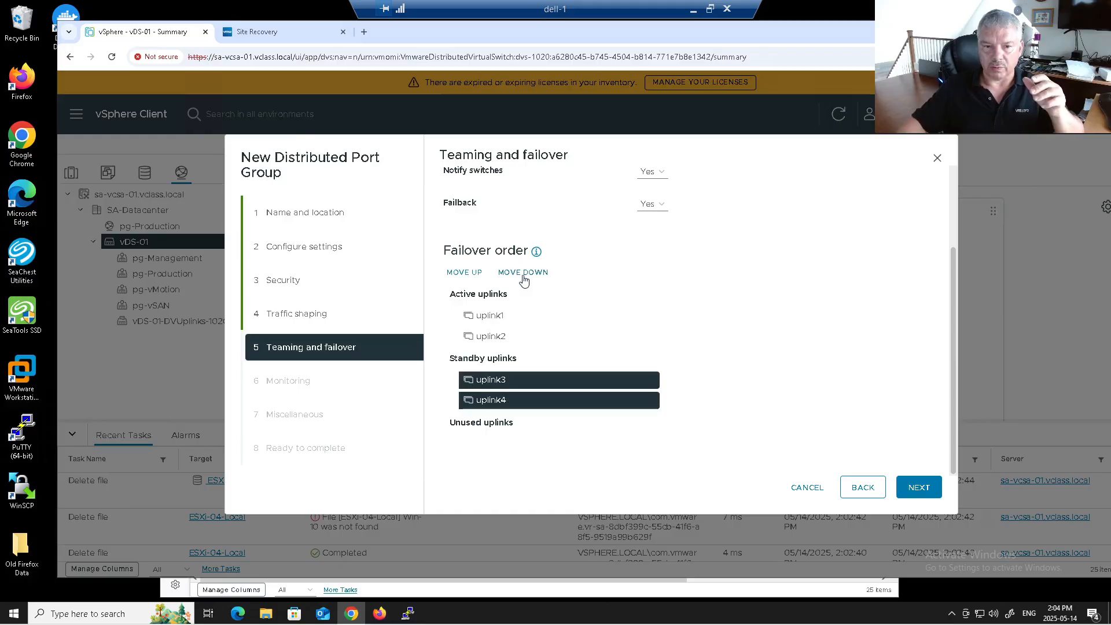
left_click(523, 272)
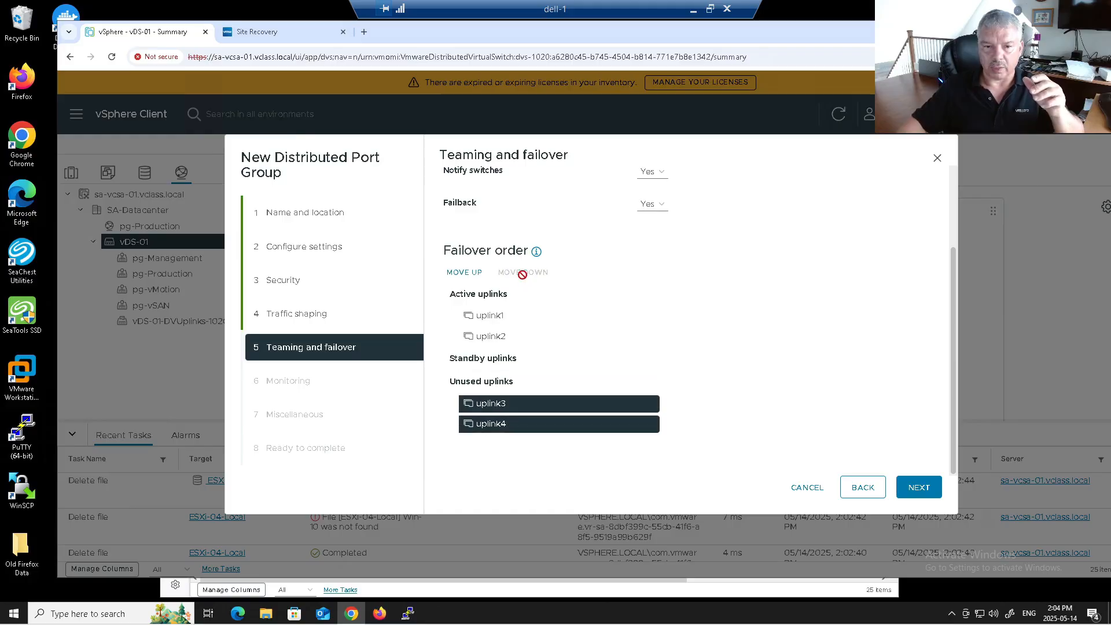
left_click(544, 340, "ctrl")
left_click(540, 409, "ctrl")
left_click(538, 426, "ctrl")
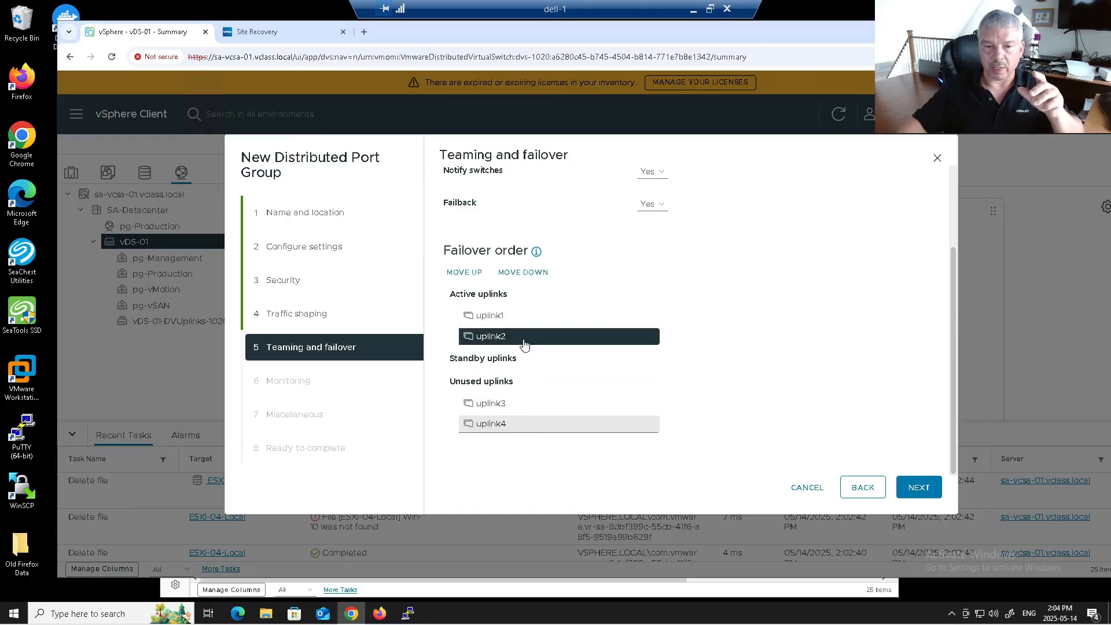
left_click(524, 342, "ctrl")
left_click(518, 324)
left_click(522, 274)
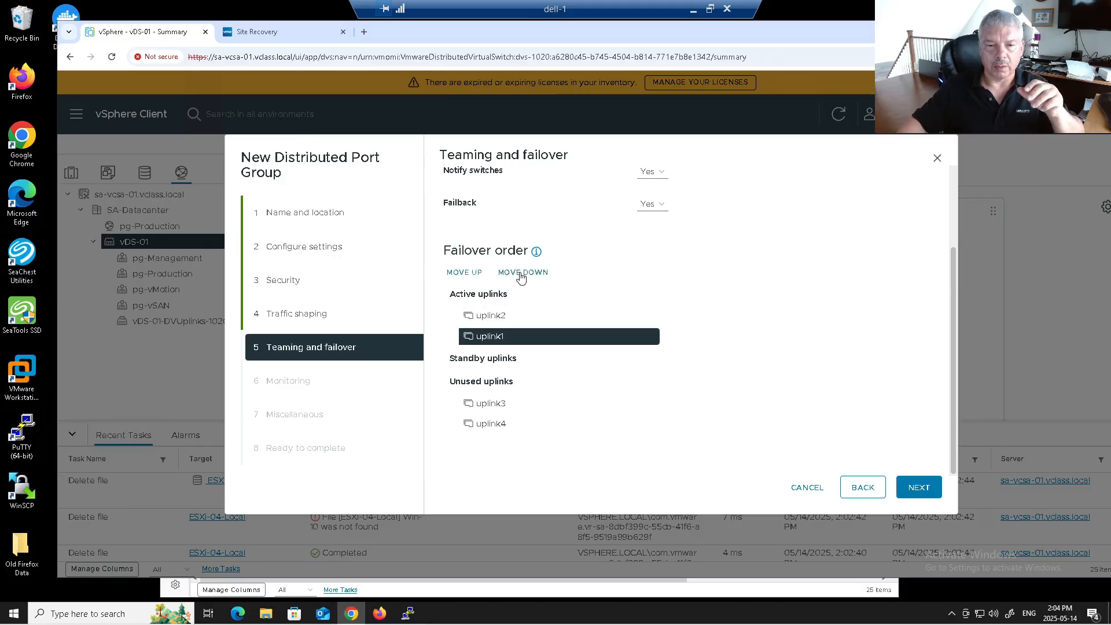
left_click(521, 273)
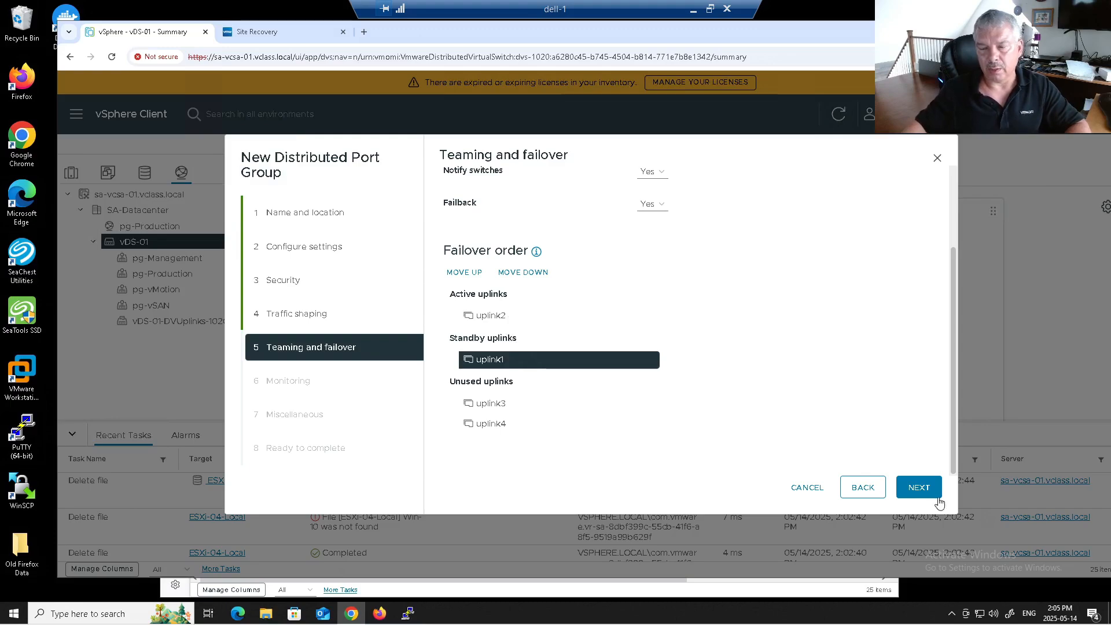
Step: Accept the remaining defaults and finish creating pg-Replication
left_click(919, 489)
left_click(919, 487)
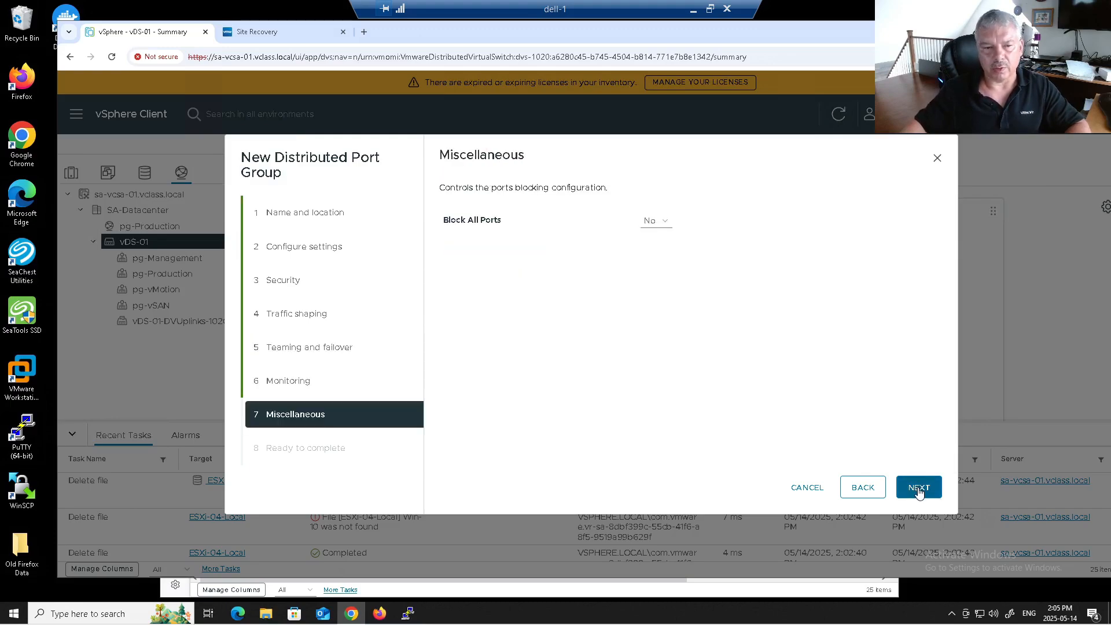
left_click(919, 488)
left_click(919, 488)
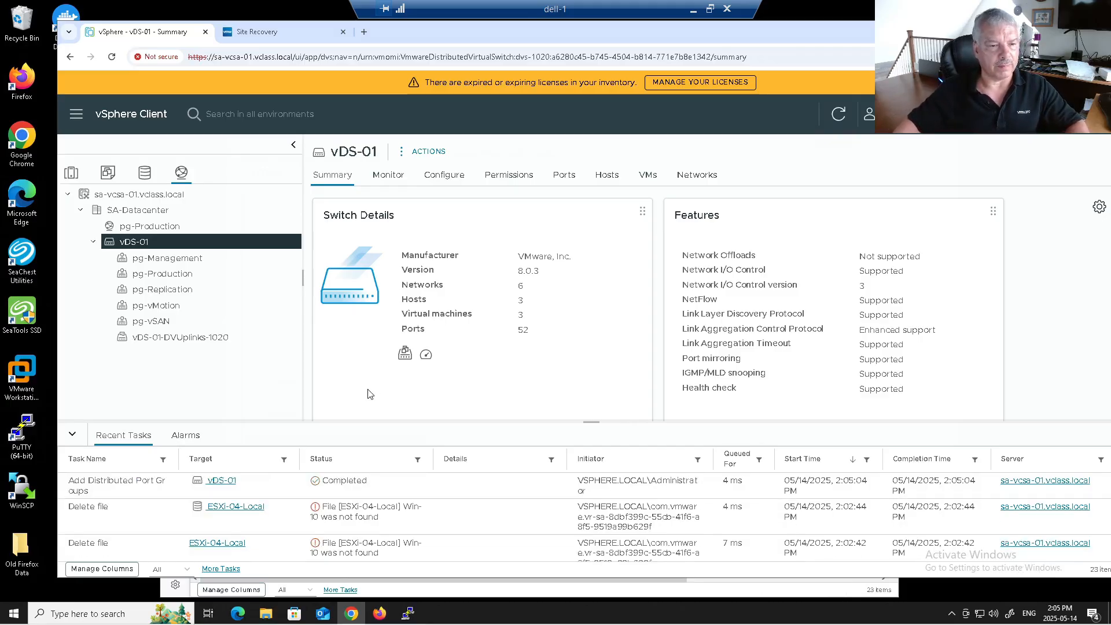
left_click(74, 175)
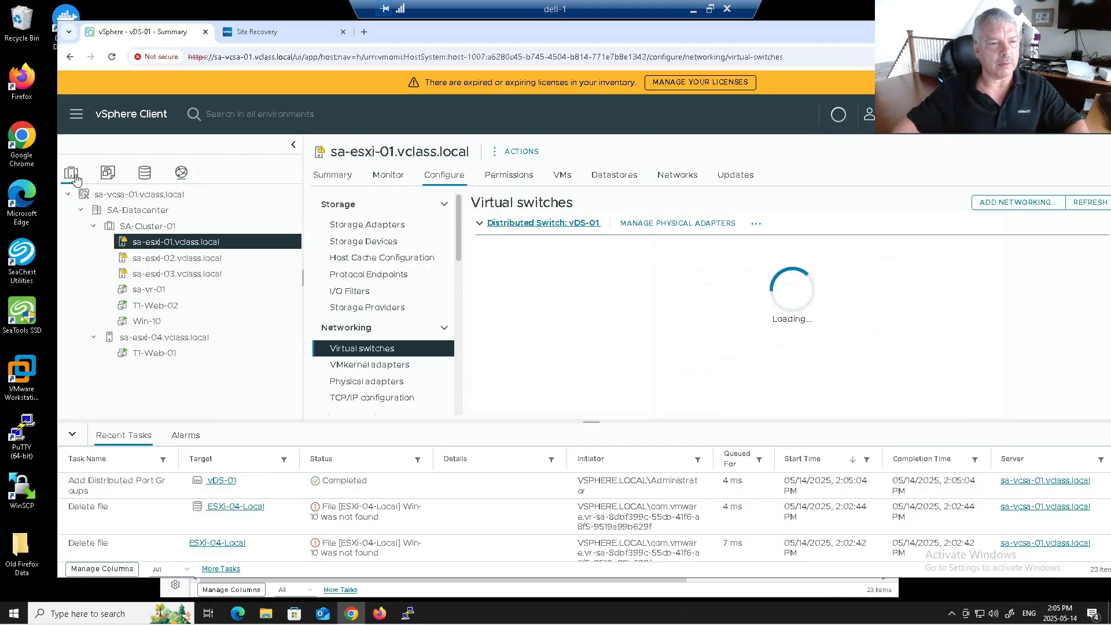
Step: Add a VMkernel adapter on pg-Replication for sa-esxi-01 with vSphere Replication and NFC enabled
left_click(413, 229)
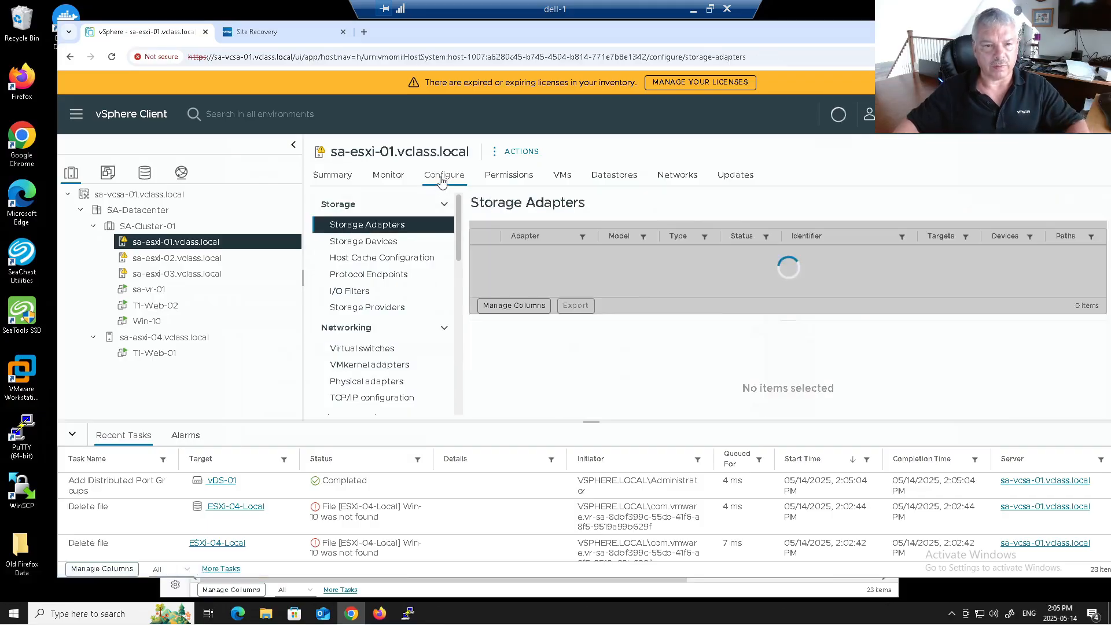
left_click(366, 369)
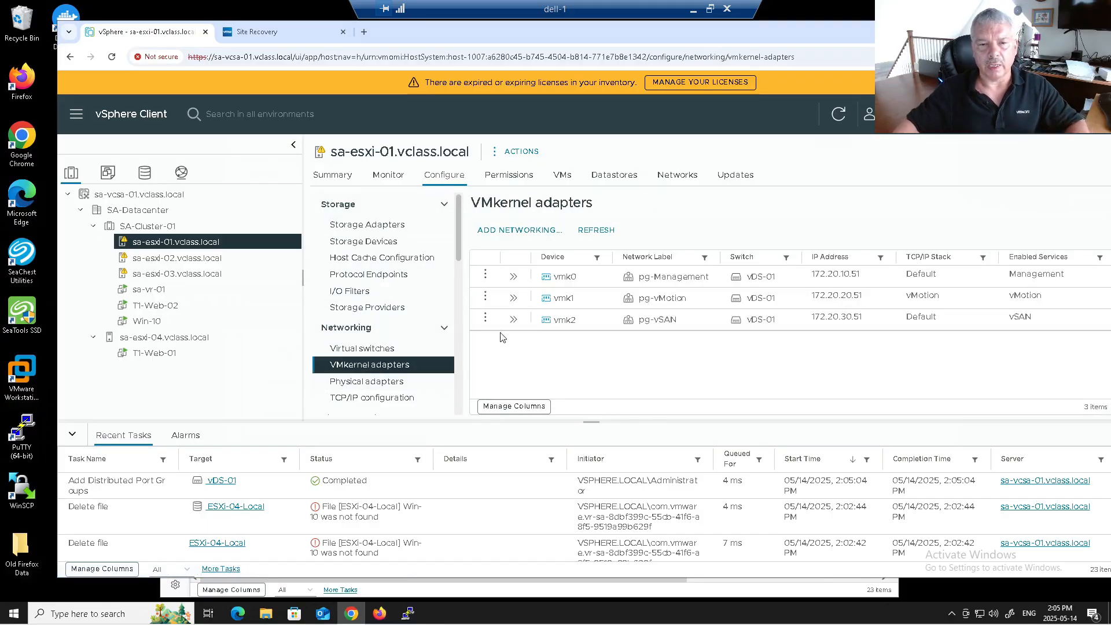
left_click(502, 232)
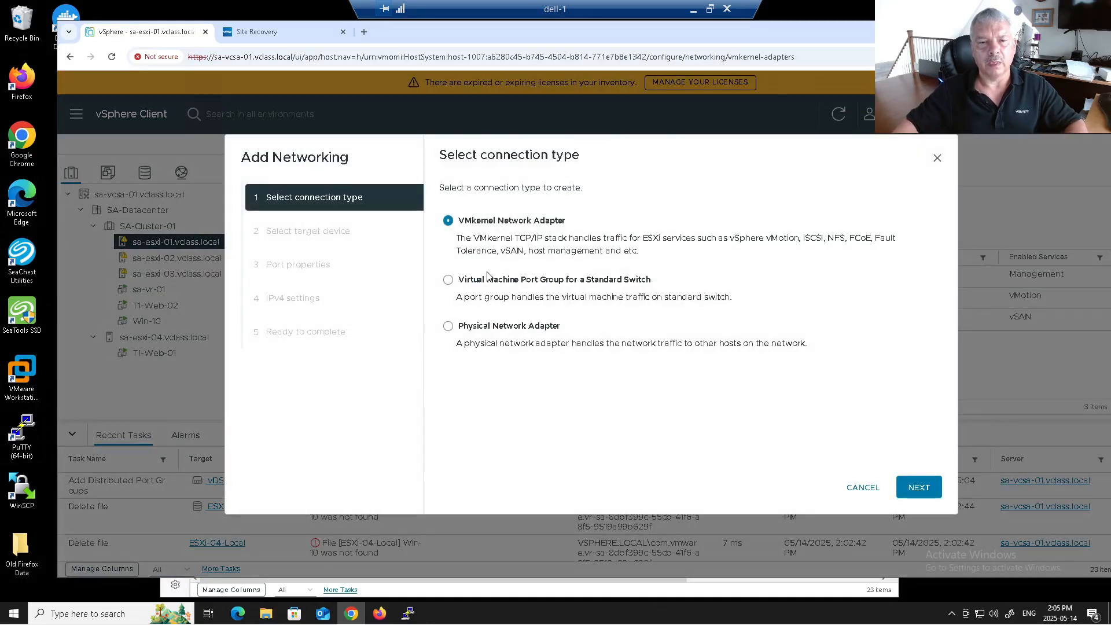
left_click(914, 487)
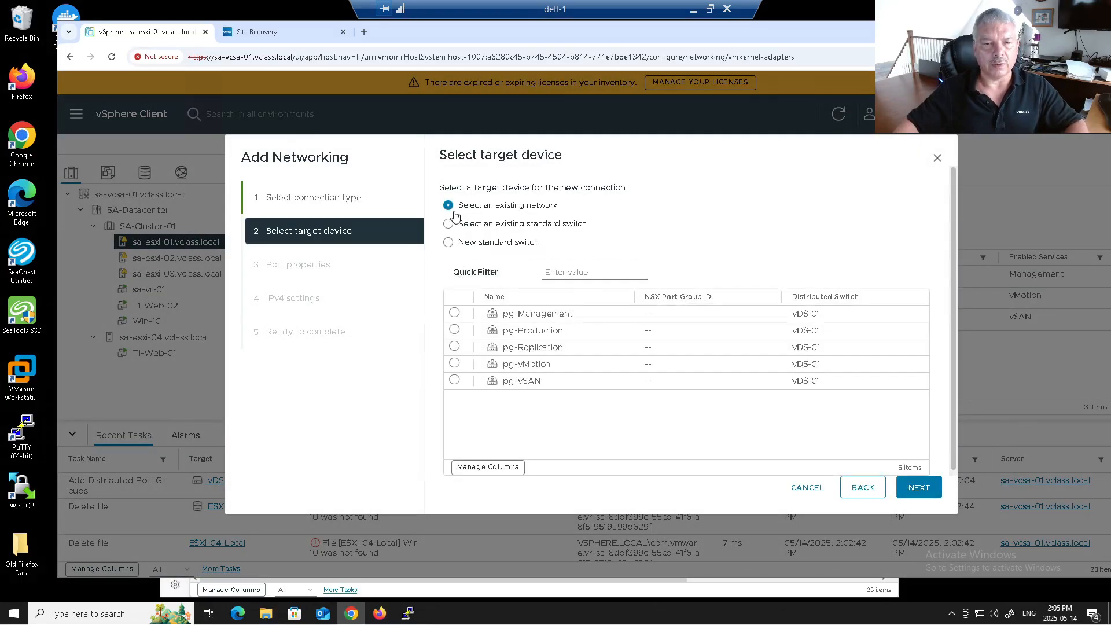
left_click(455, 347)
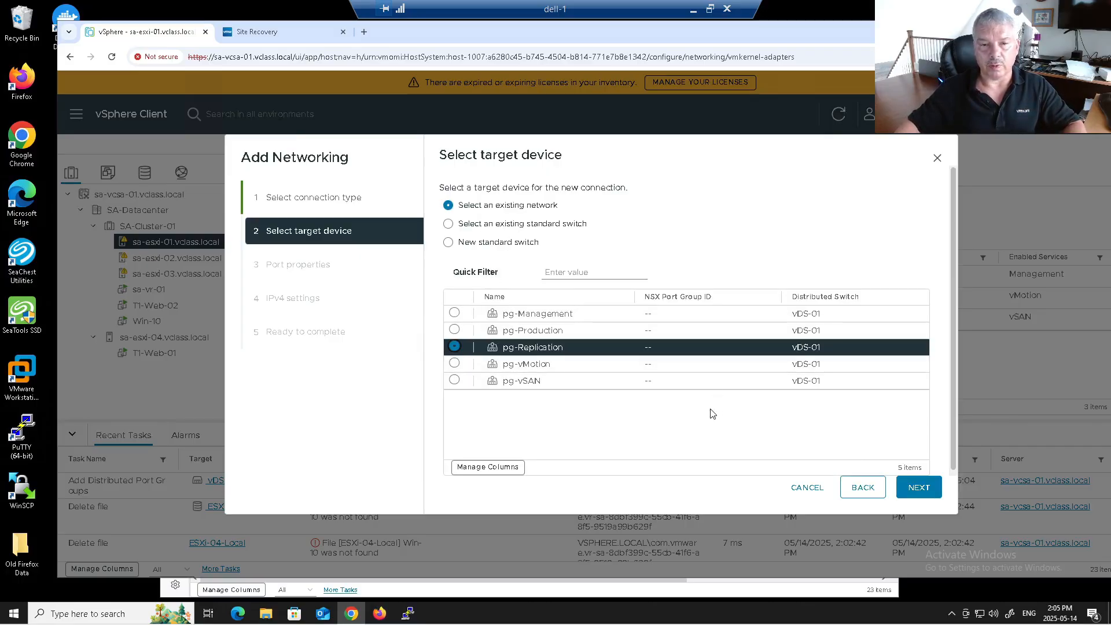
left_click(928, 497)
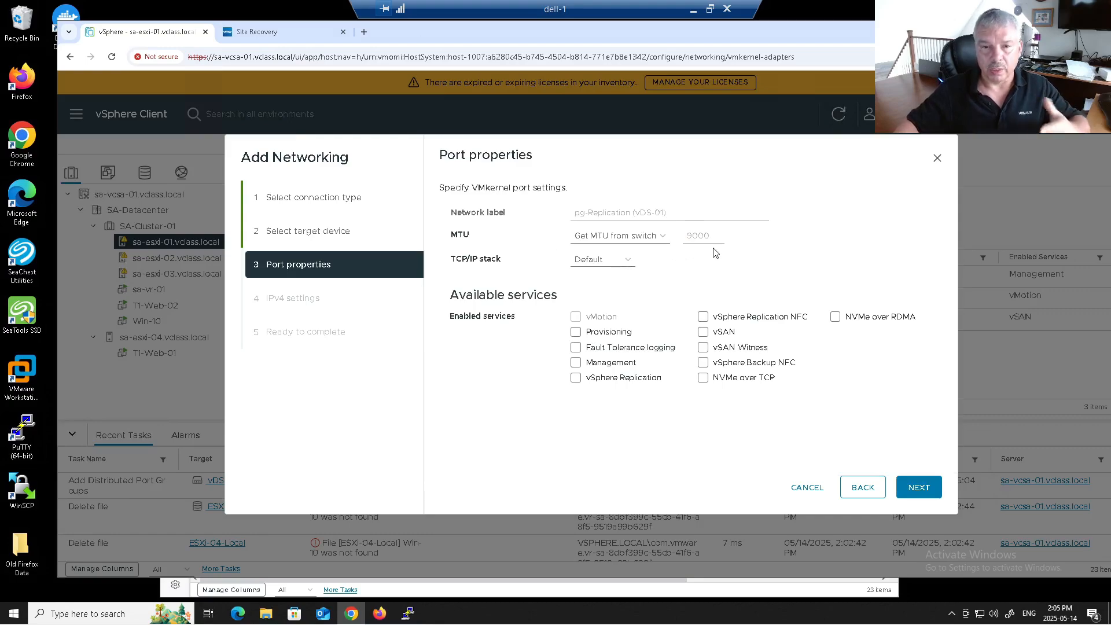
left_click(575, 378)
left_click(704, 317)
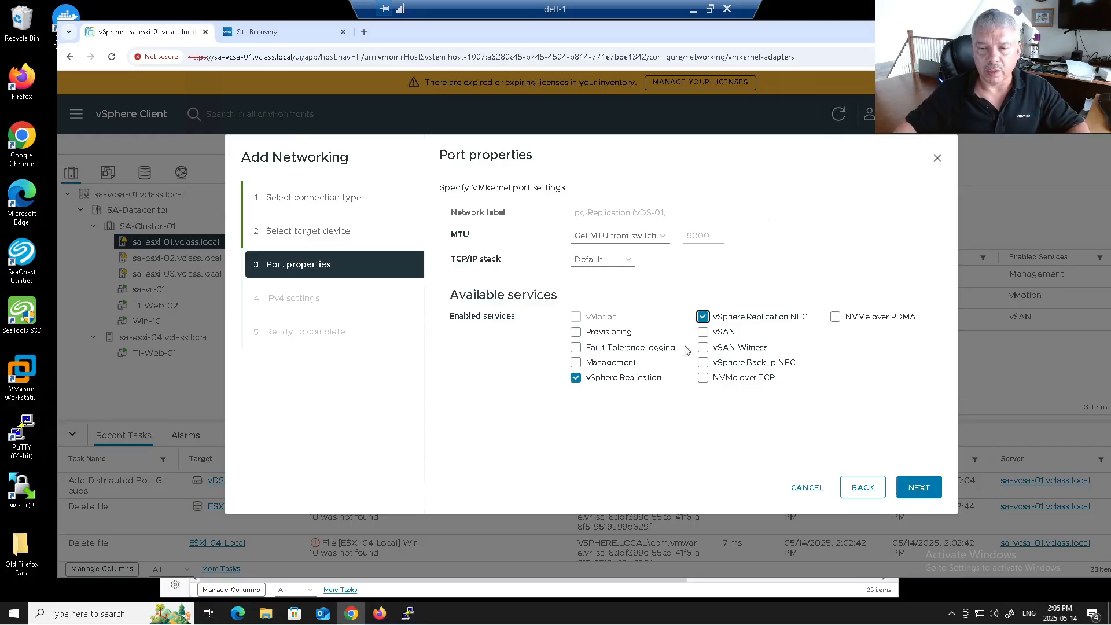
left_click(911, 489)
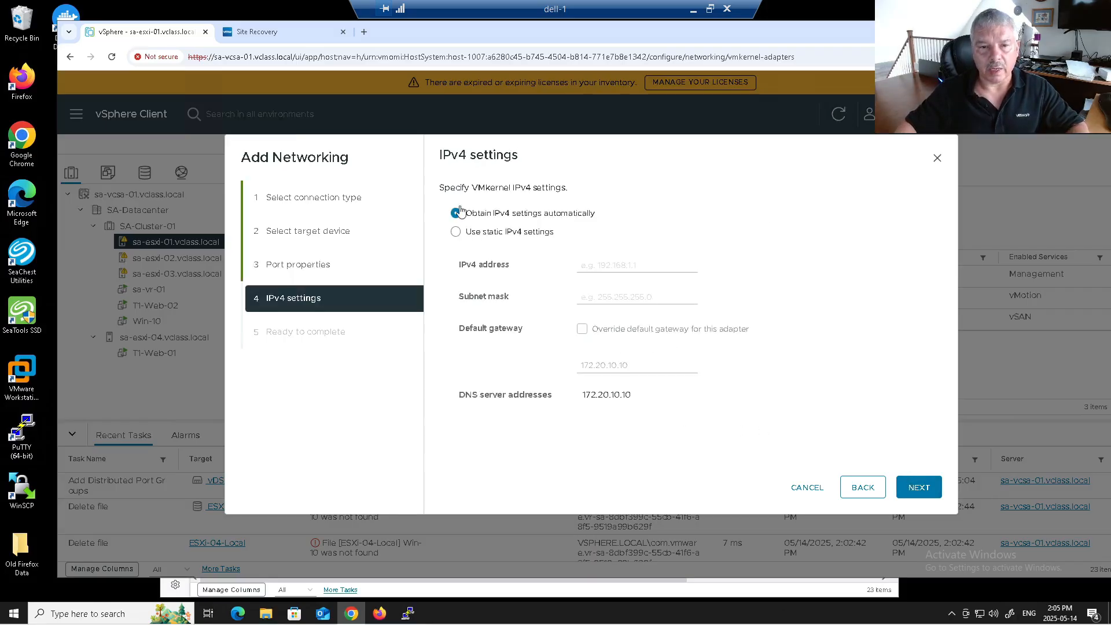
Step: Give it static IP 172.20.40.51/255.255.255.0 with an overridden gateway of 172.20.40.10
left_click(457, 232)
left_click(580, 265)
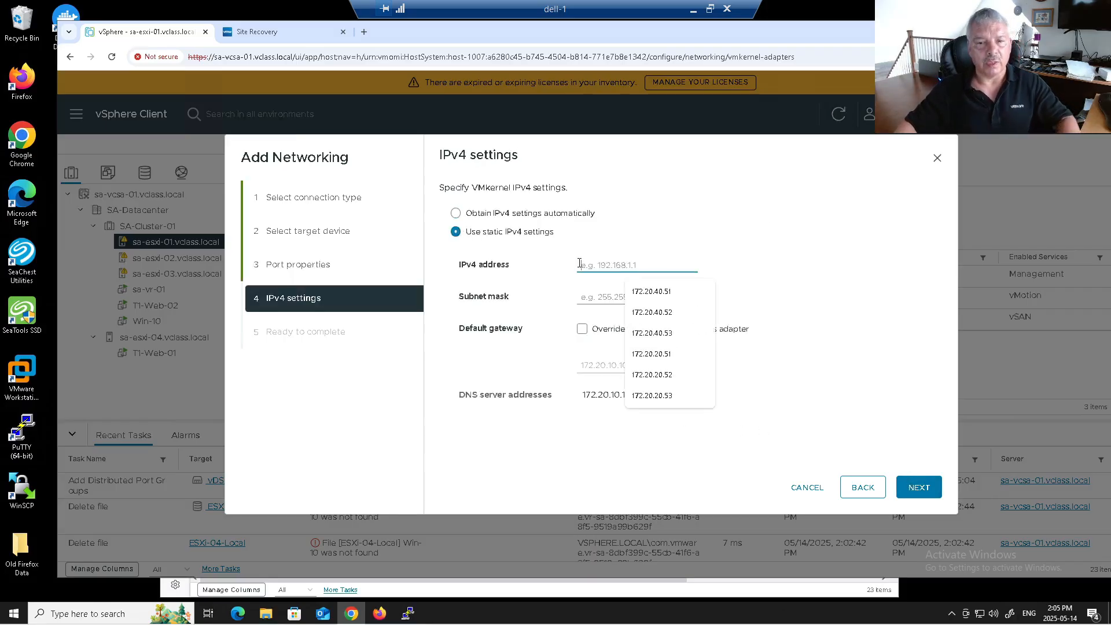
left_click(637, 291)
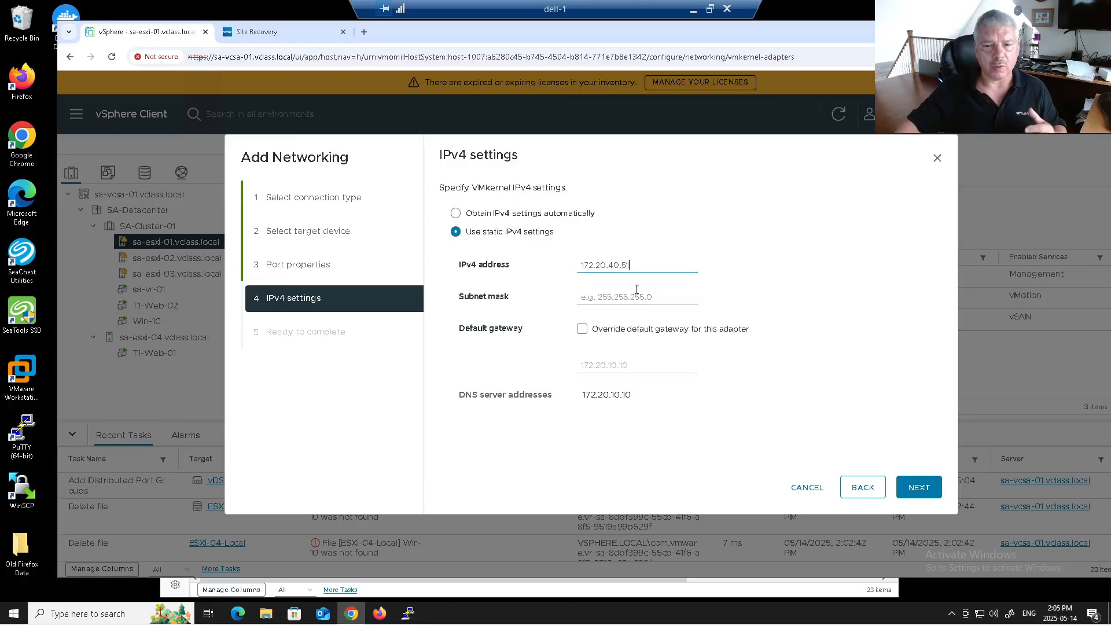
left_click(598, 299)
left_click(641, 320)
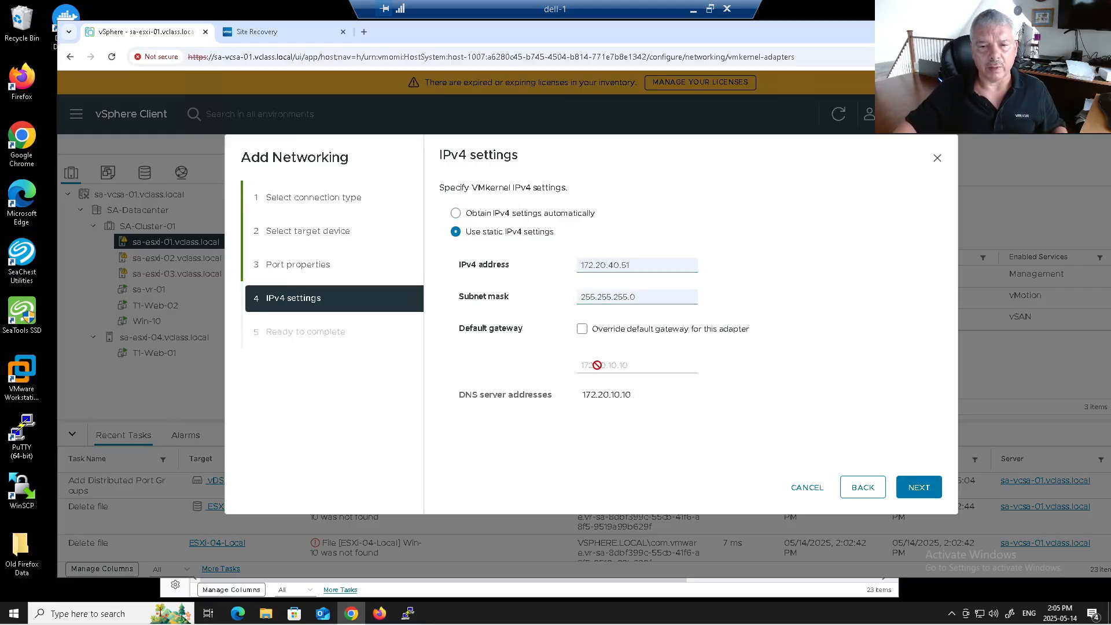
left_click(582, 330)
key("BackSpace")
key("Right")
key("Right")
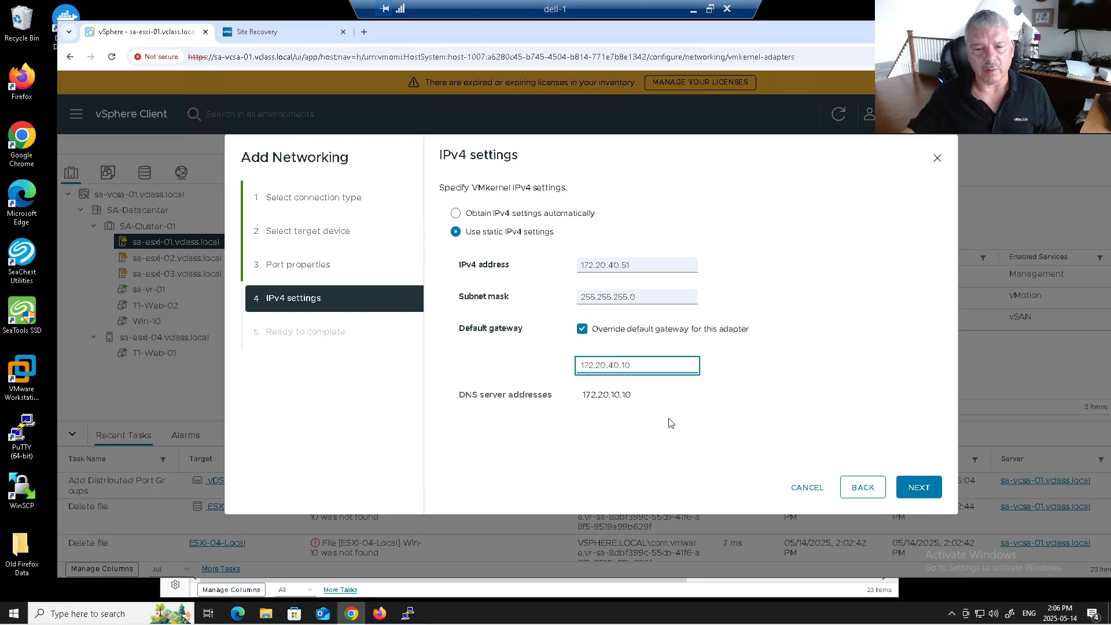
left_click(916, 491)
Step: Create sa-esxi-01's adapter, then add a pg-Replication adapter on sa-esxi-02 with both replication services
left_click(918, 488)
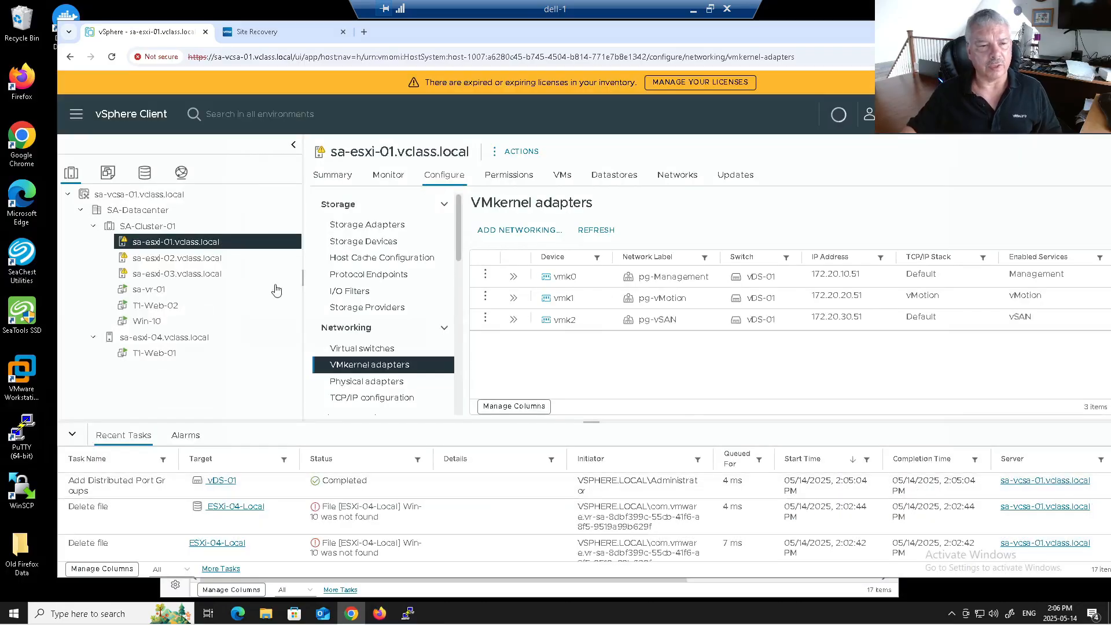
left_click(178, 259)
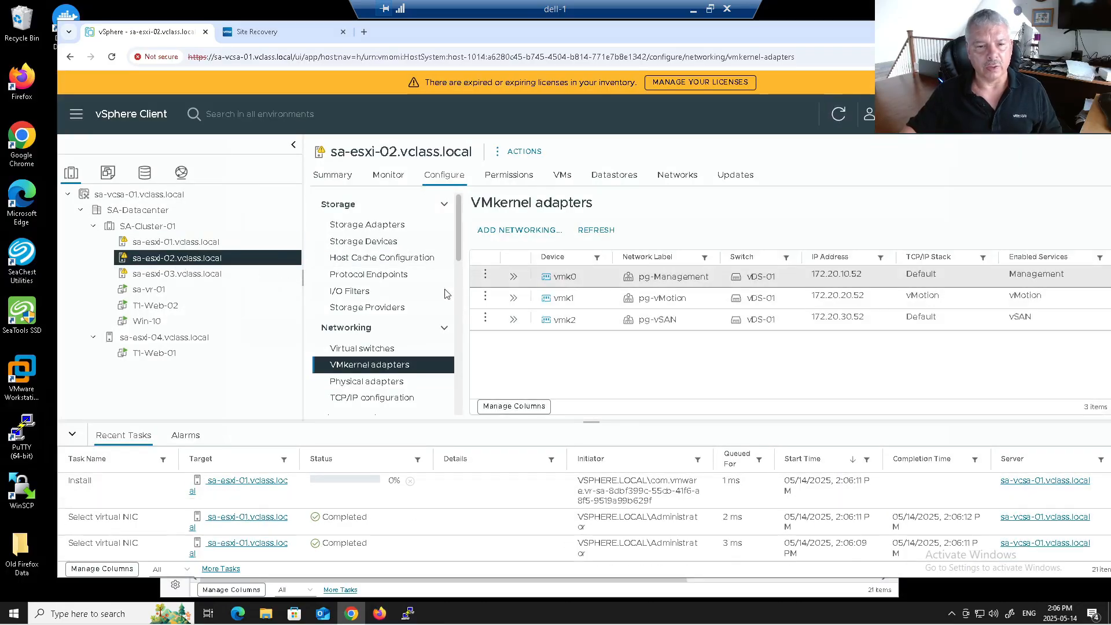
left_click(501, 230)
left_click(919, 489)
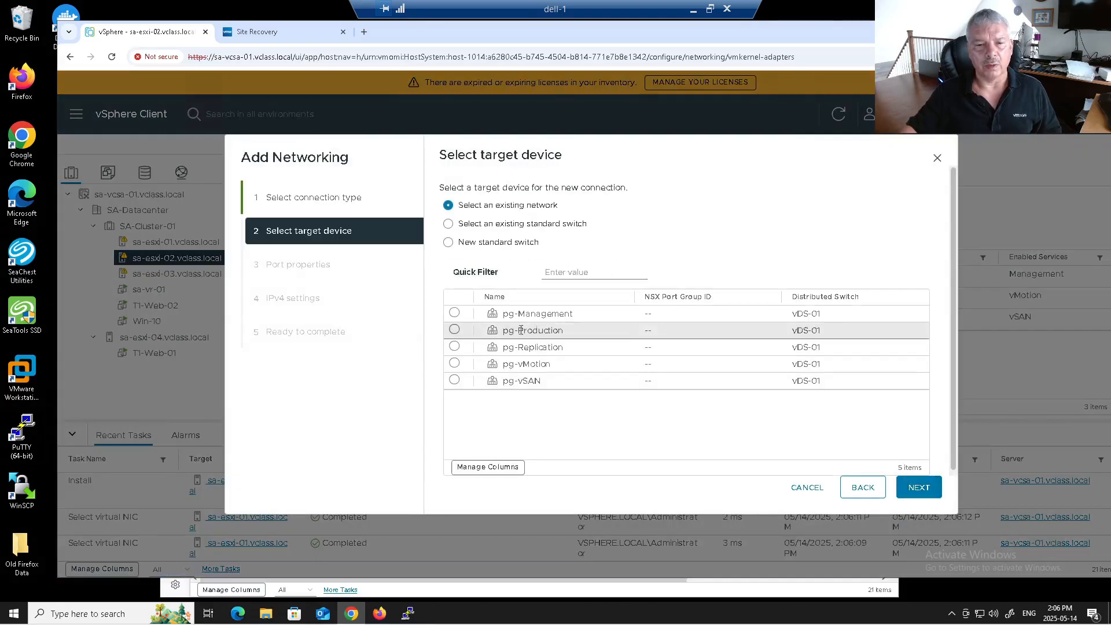
left_click(455, 346)
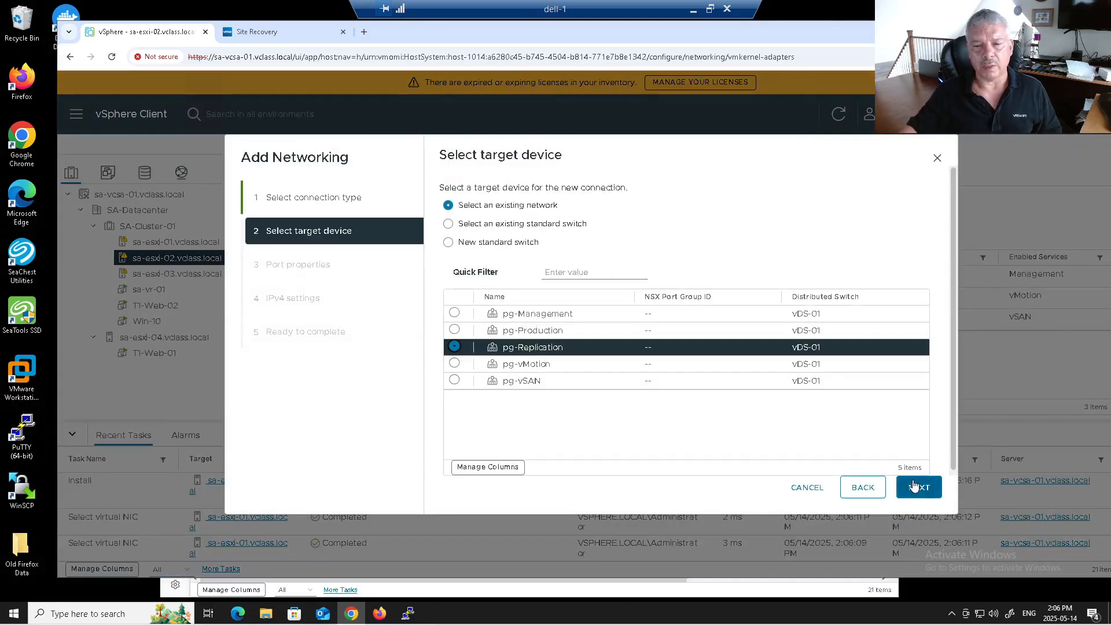
left_click(919, 488)
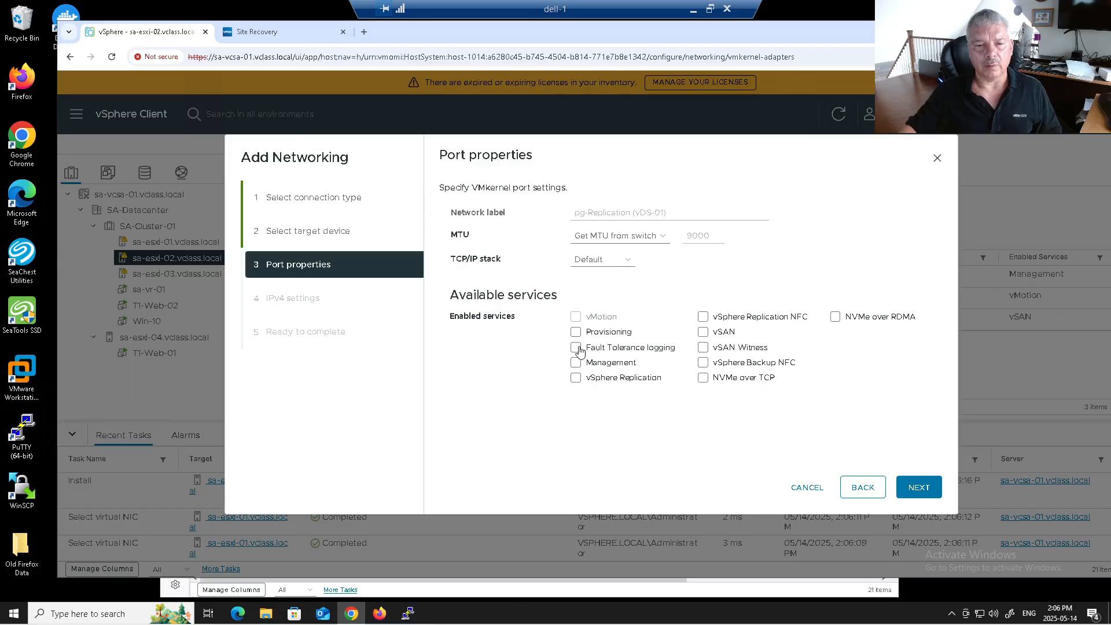
left_click(576, 378)
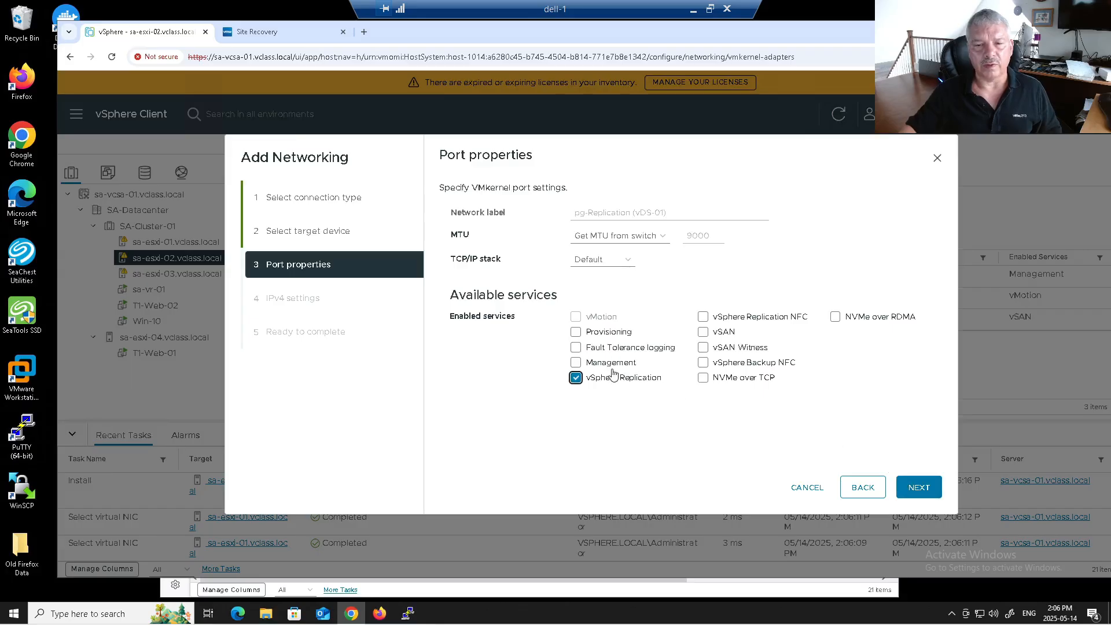
left_click(708, 318)
Step: Set static IP 172.20.40.52/255.255.255.0, gateway 172.20.40.10, and create the sa-esxi-02 adapter
left_click(907, 486)
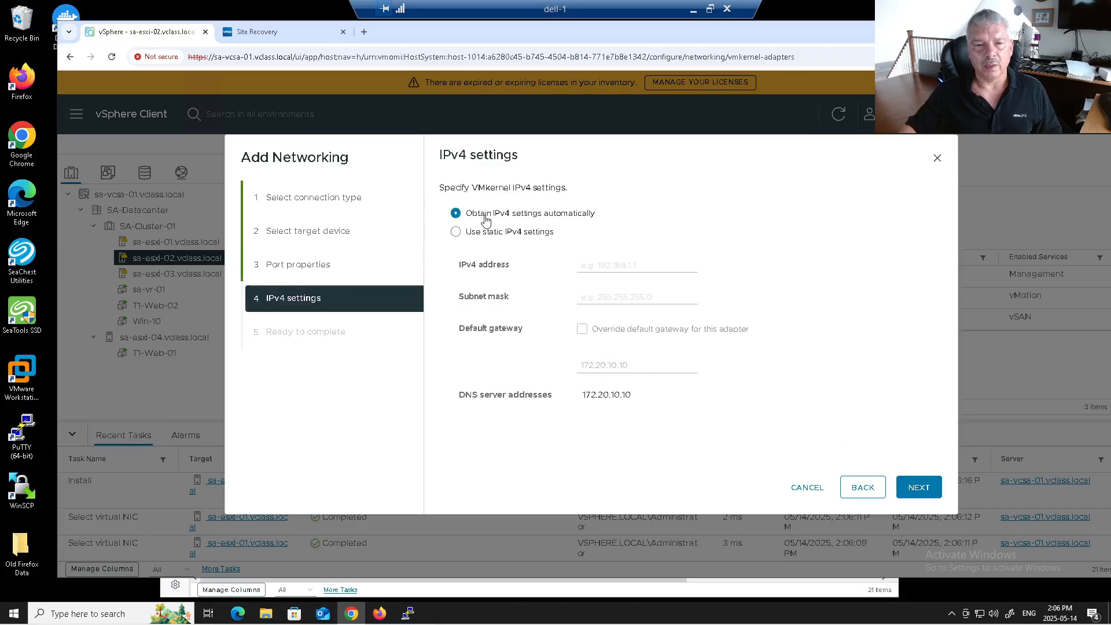
left_click(461, 232)
left_click(623, 268)
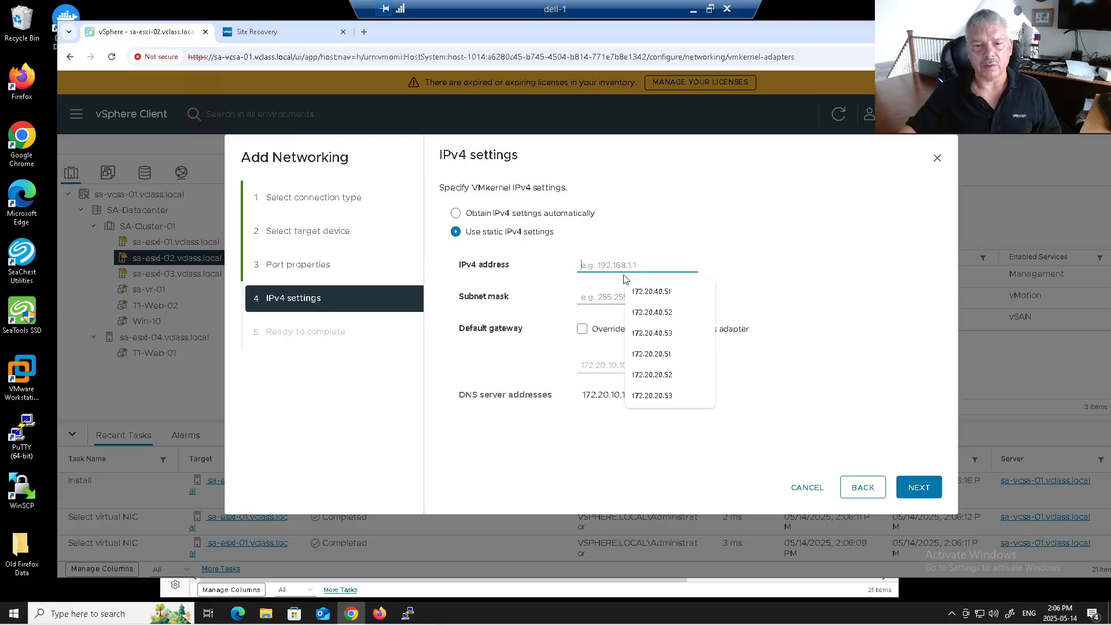
left_click(643, 313)
left_click(586, 296)
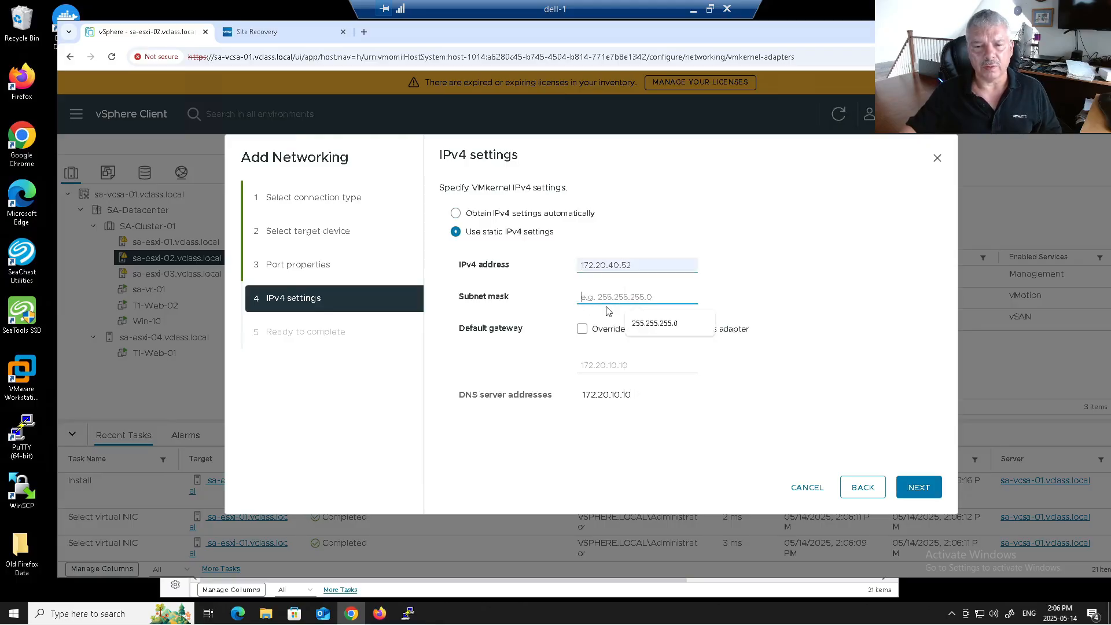
left_click(633, 317)
left_click(583, 329)
left_click(590, 367)
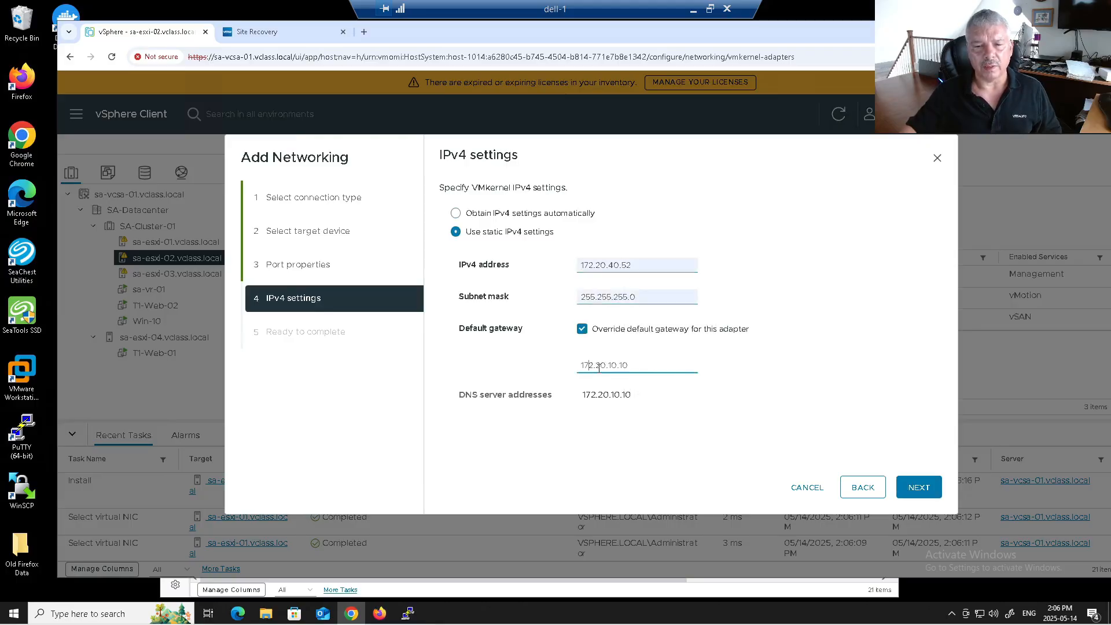
key("BackSpace")
type("4")
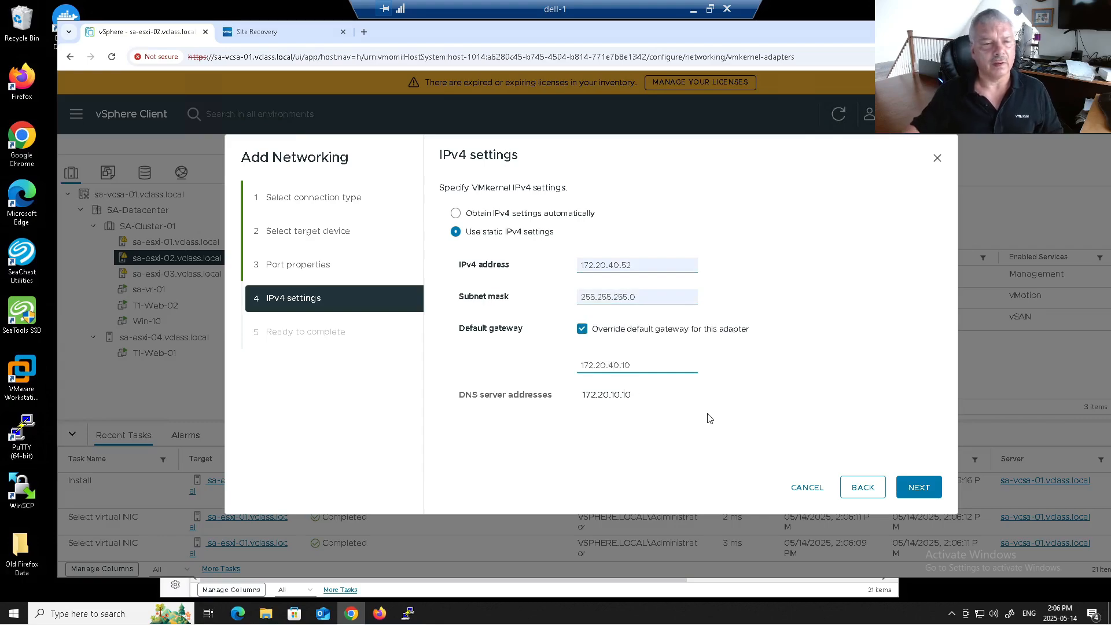
left_click(926, 485)
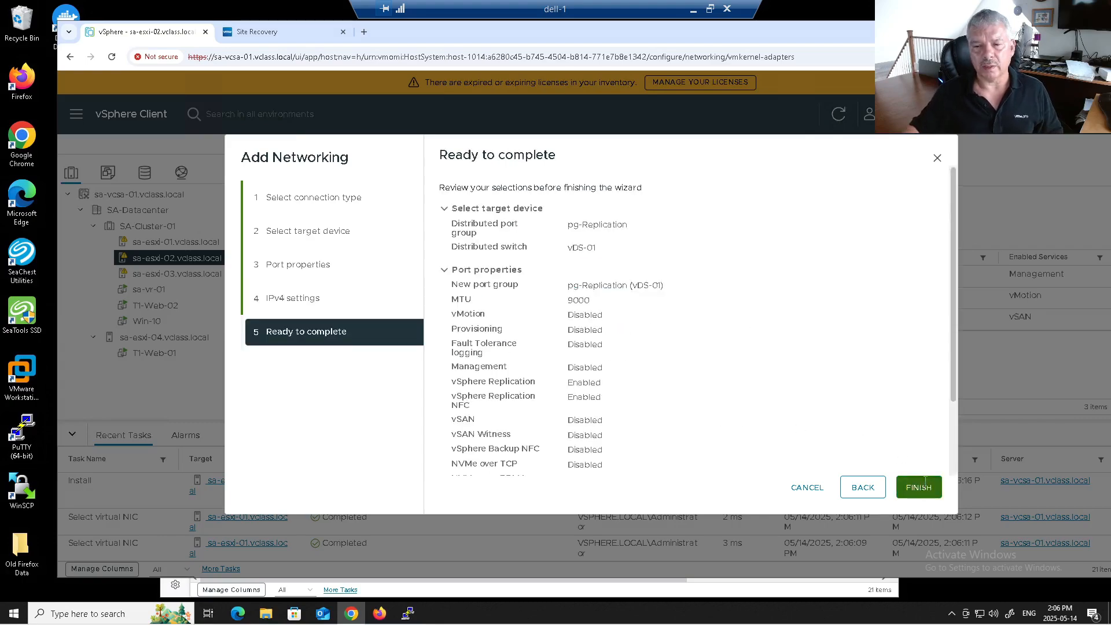
left_click(921, 486)
left_click(198, 284)
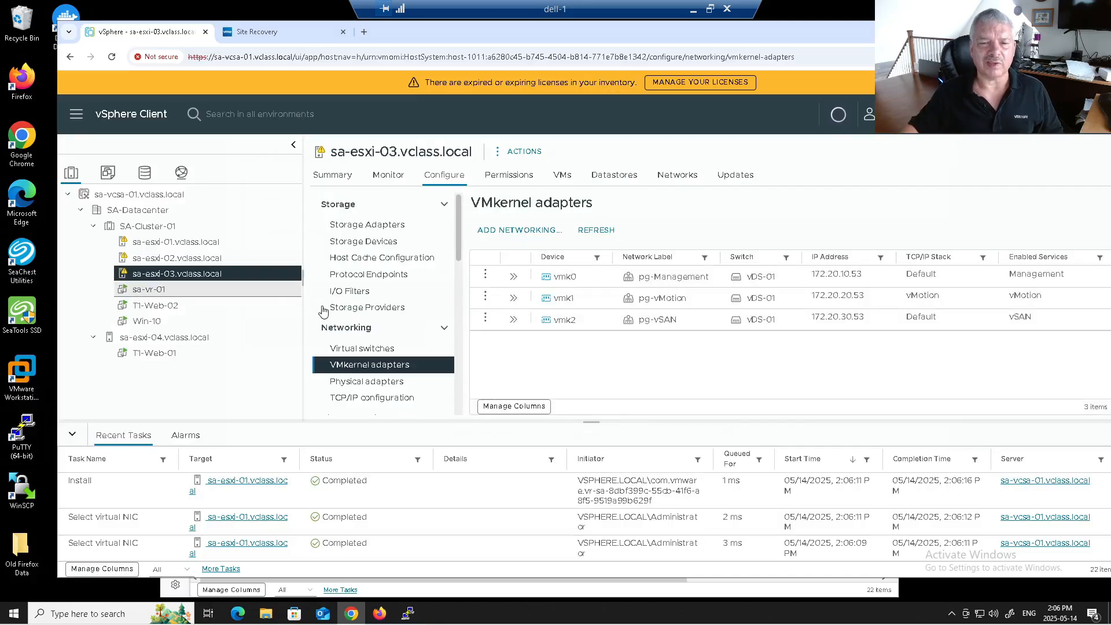
Step: On sa-esxi-03, add a VMkernel adapter on pg-Replication with vSphere Replication and NFC enabled
left_click(506, 235)
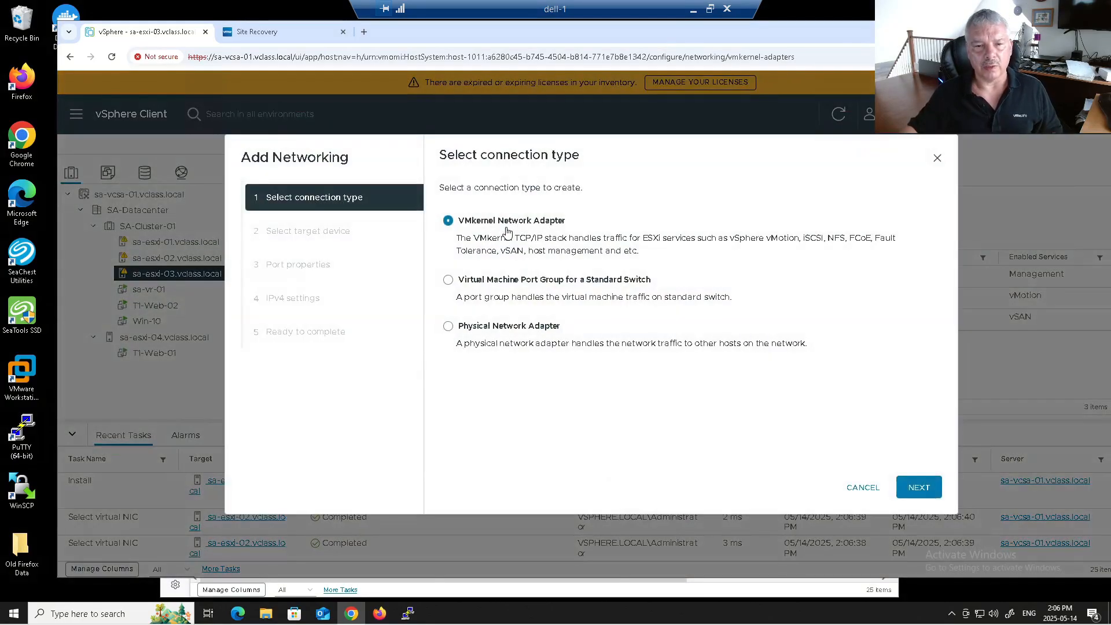
left_click(907, 483)
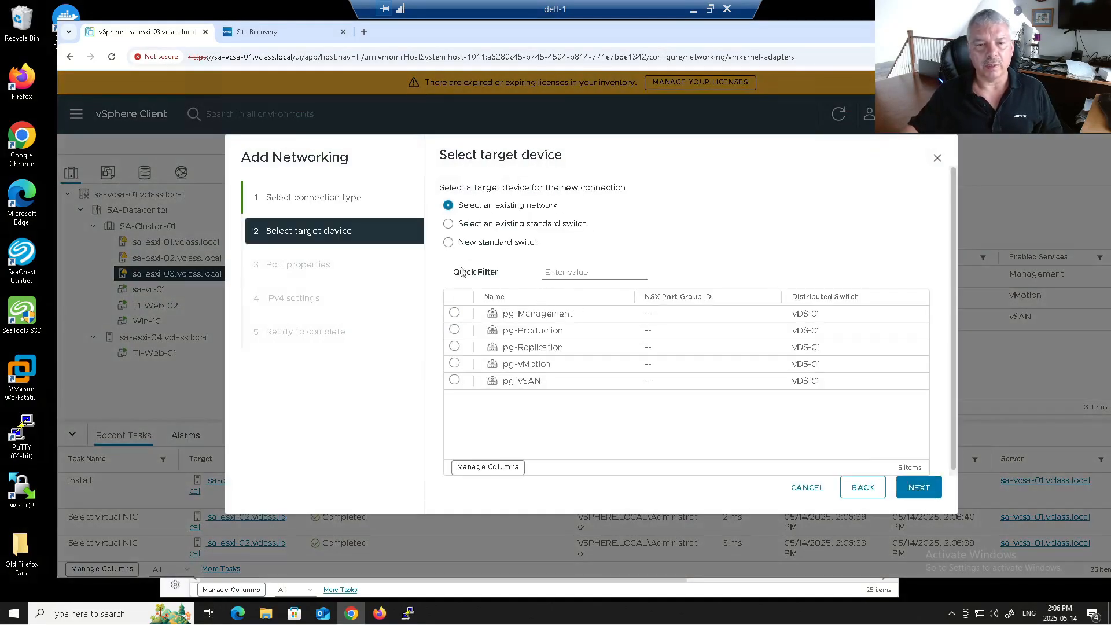
left_click(454, 347)
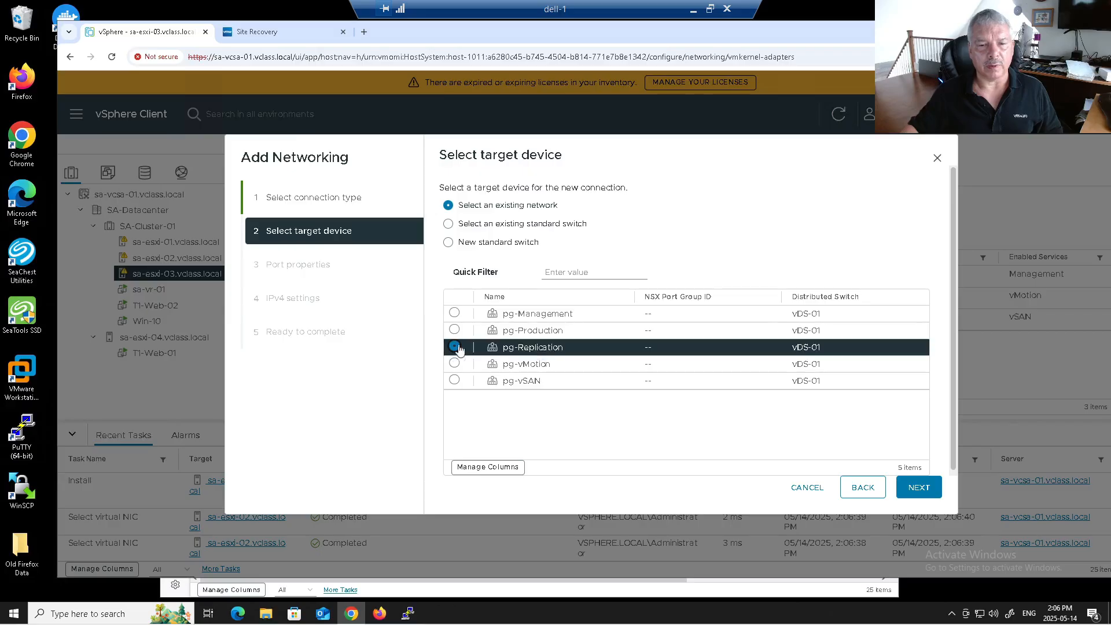
left_click(917, 488)
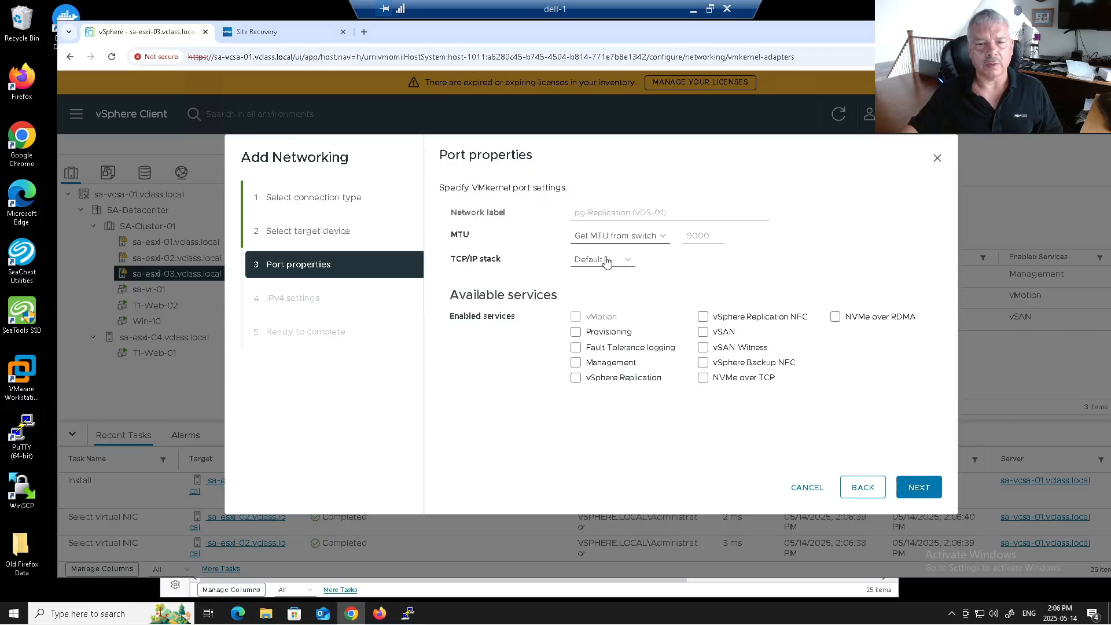
left_click(576, 377)
left_click(703, 317)
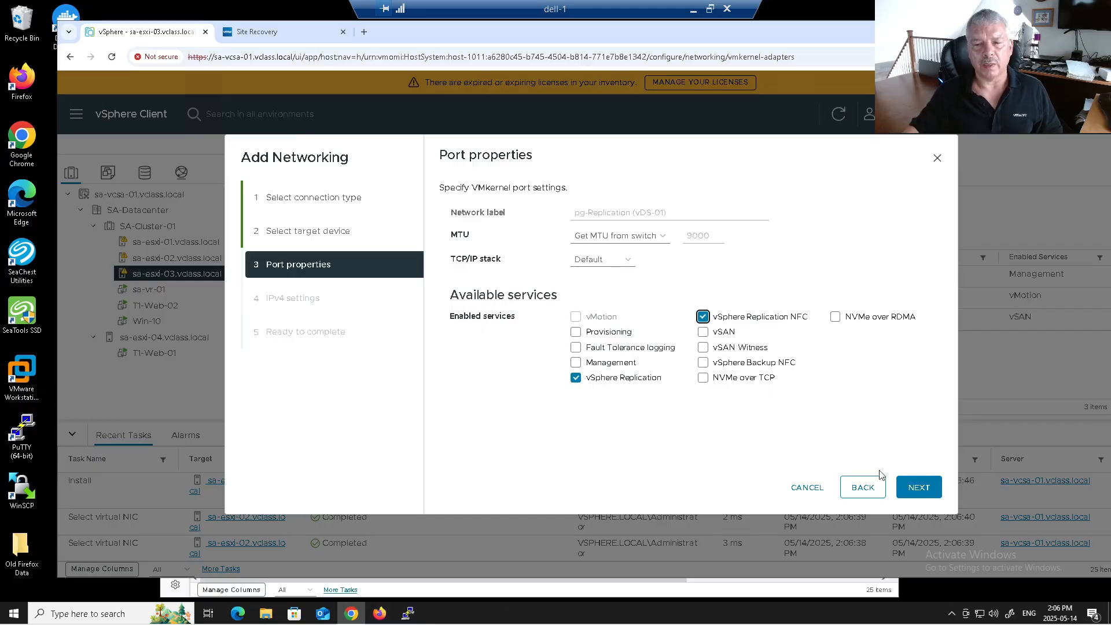
Step: Assign static IP 172.20.40.53/255.255.255.0 with gateway 172.20.40.10 and create the adapter
left_click(914, 488)
left_click(492, 234)
left_click(589, 267)
left_click(638, 336)
left_click(582, 297)
left_click(631, 323)
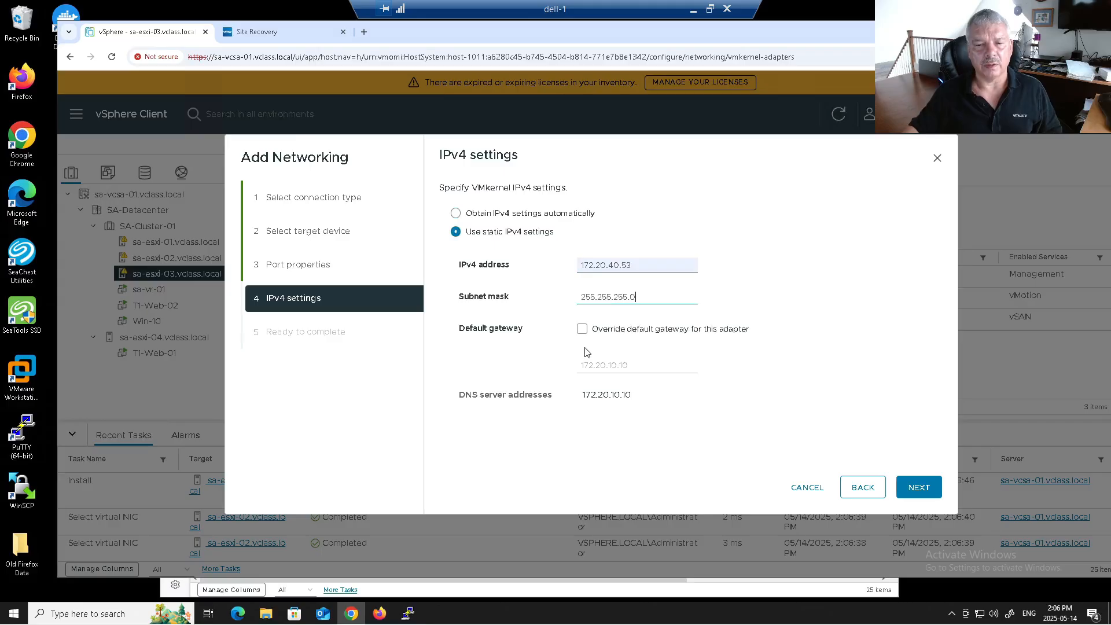
left_click(582, 329)
left_click(611, 365)
key("BackSpace")
type("4")
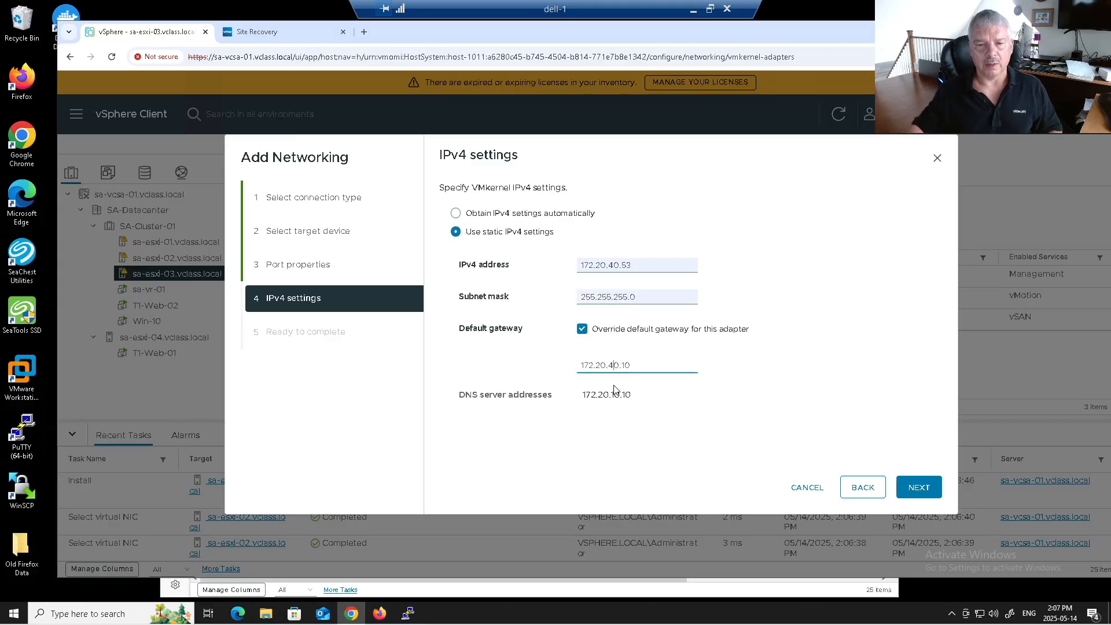
left_click(919, 488)
left_click(919, 488)
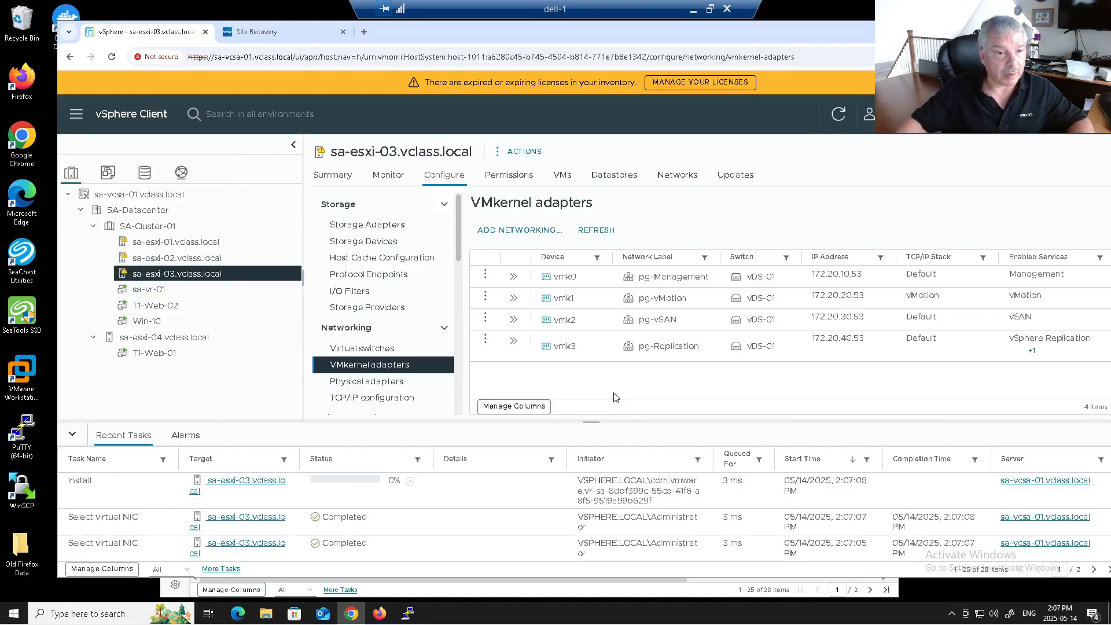
Step: Configure Win-10 replication to the vCenter target site, storing the replica on ESXi-04-Local
right_click(154, 326)
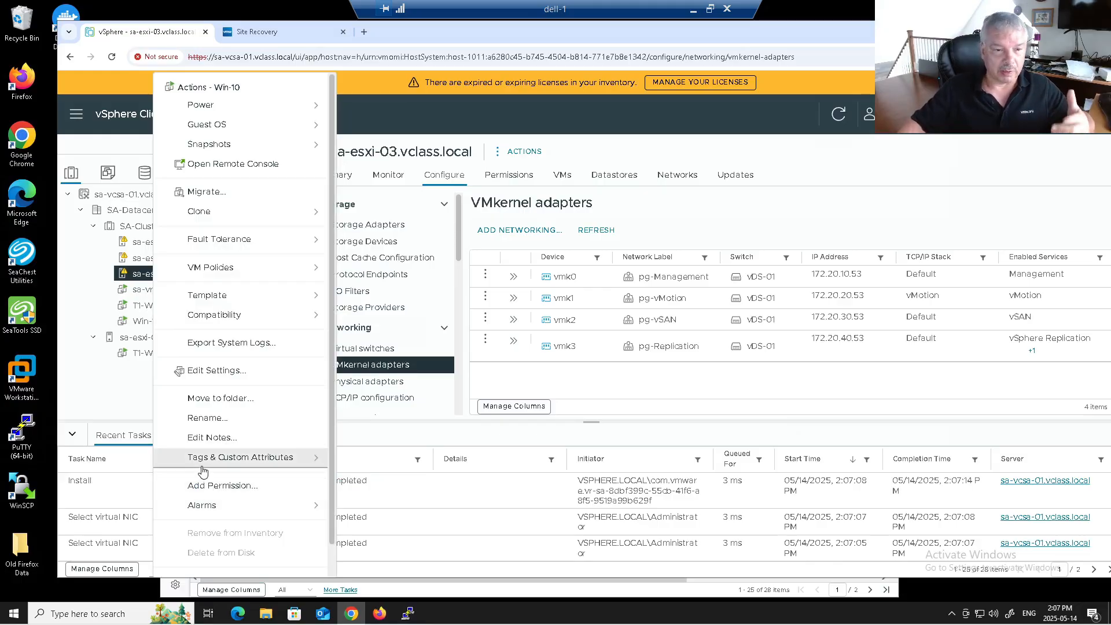
scroll(203, 472, "down", 1)
mouse_move(232, 566)
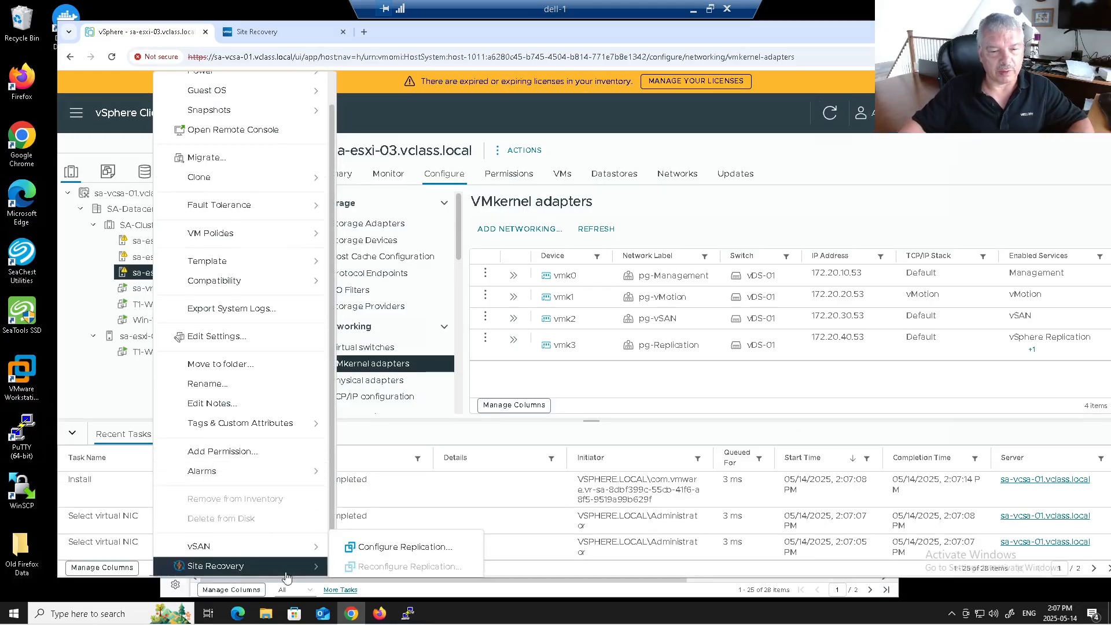
left_click(380, 548)
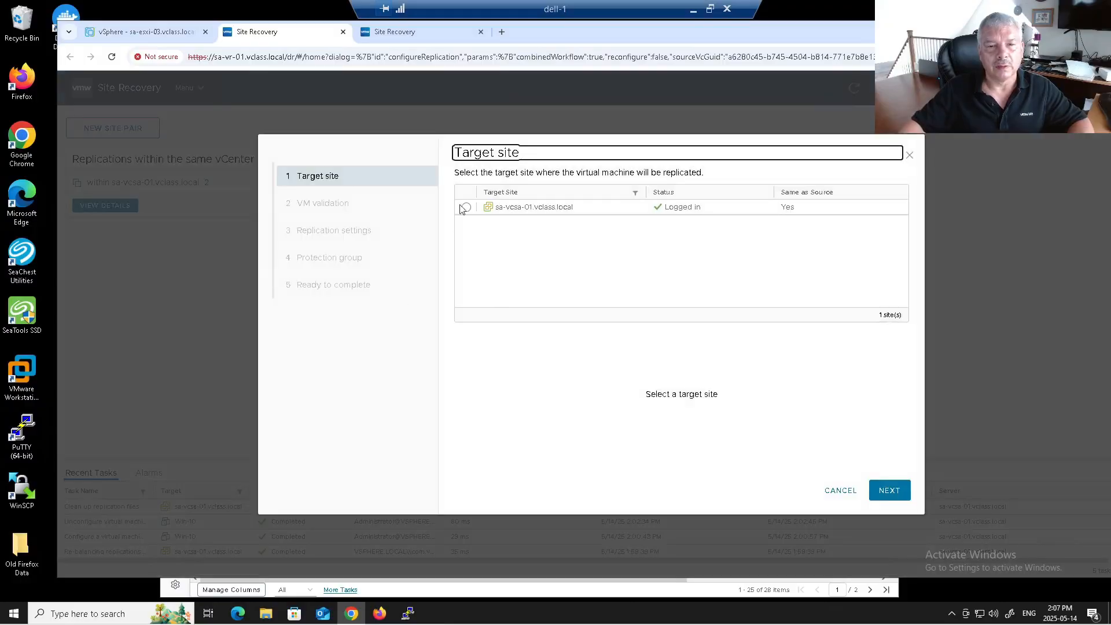
left_click(465, 207)
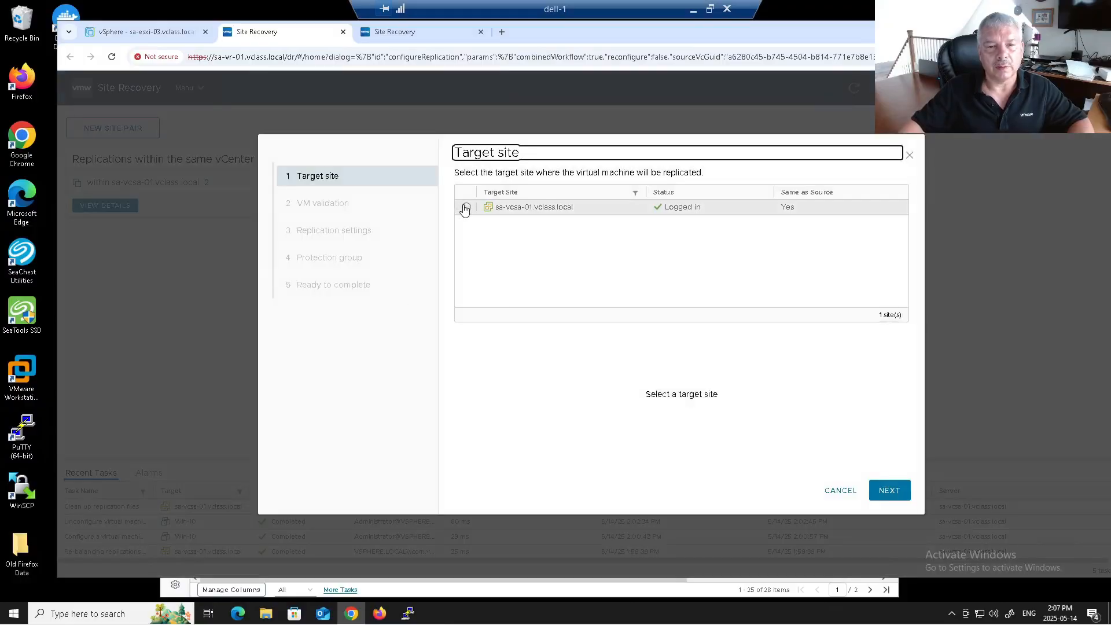
left_click(889, 491)
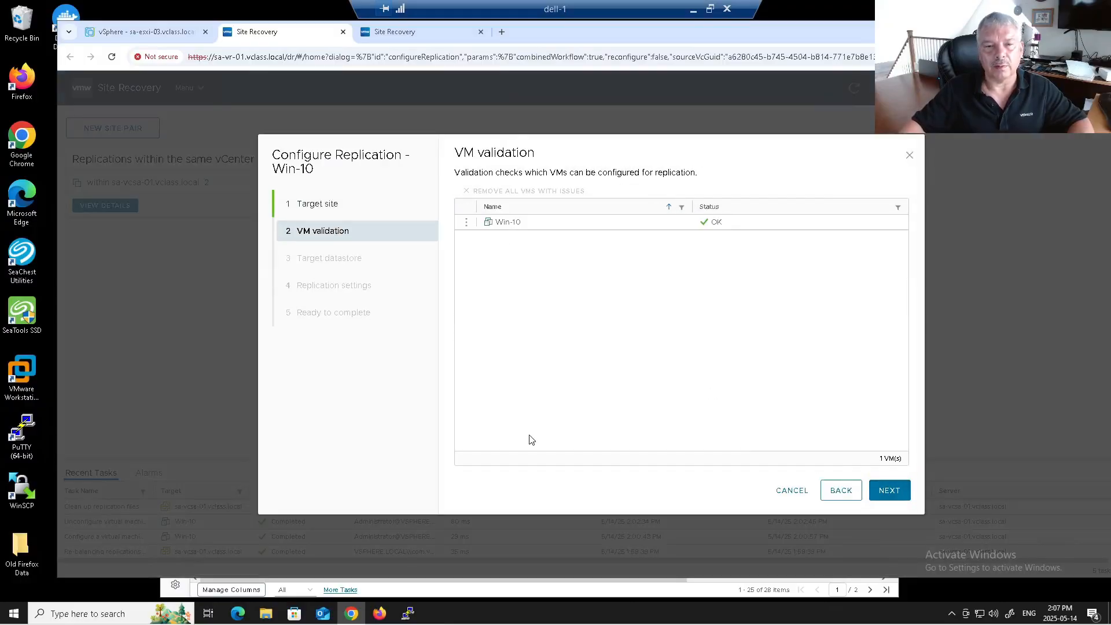
left_click(892, 490)
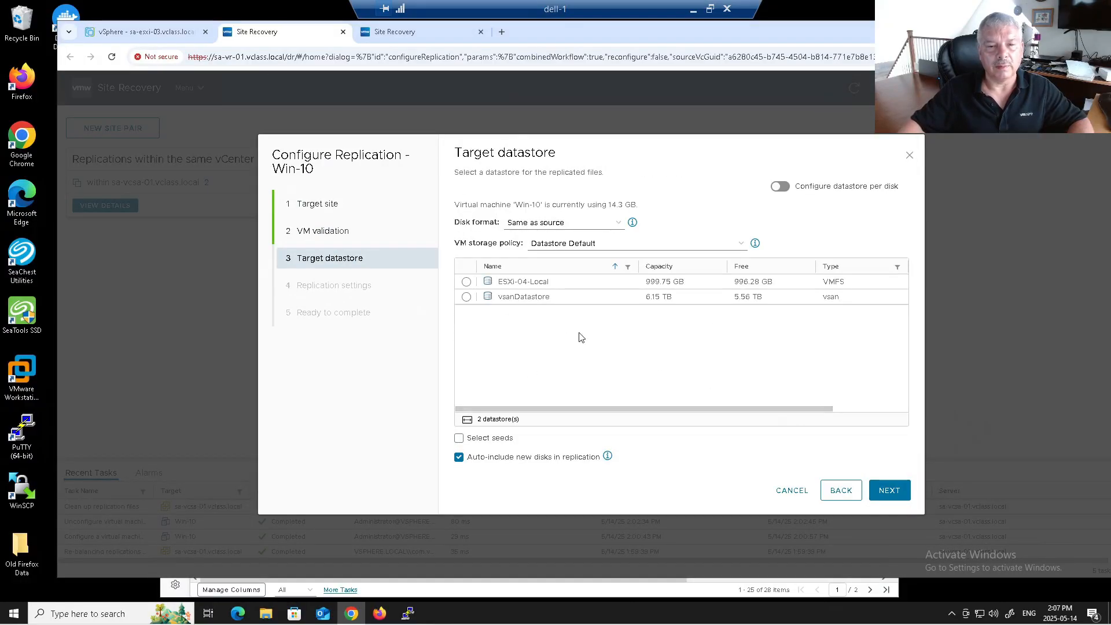
left_click(466, 281)
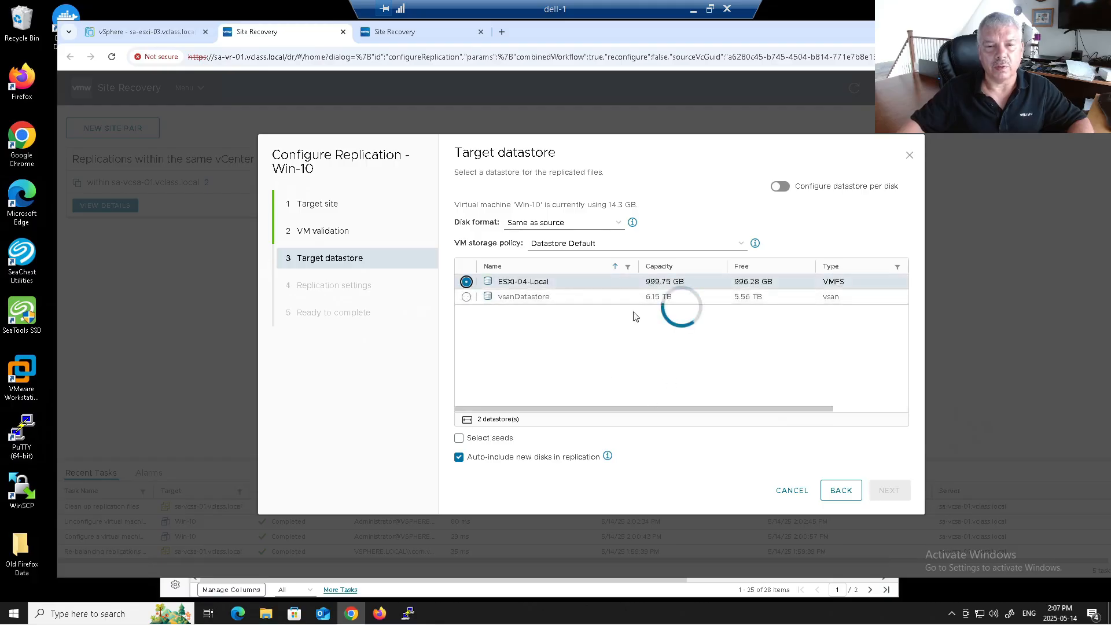
left_click(888, 490)
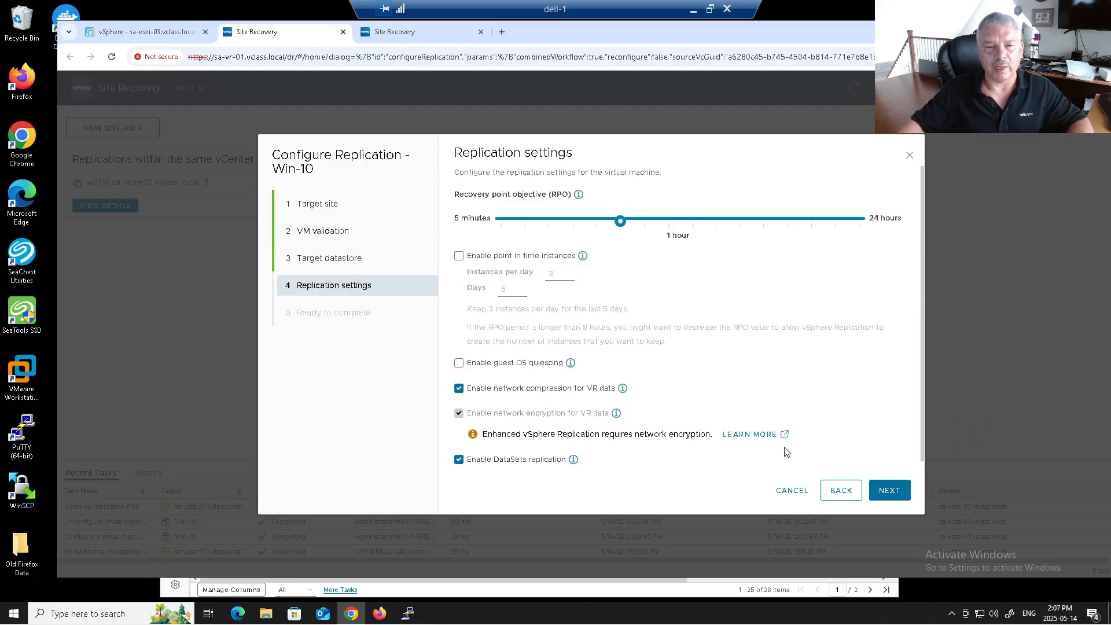
Step: Set the recovery point objective to 5 minutes and finish the replication wizard
left_click_drag(620, 221, 453, 217)
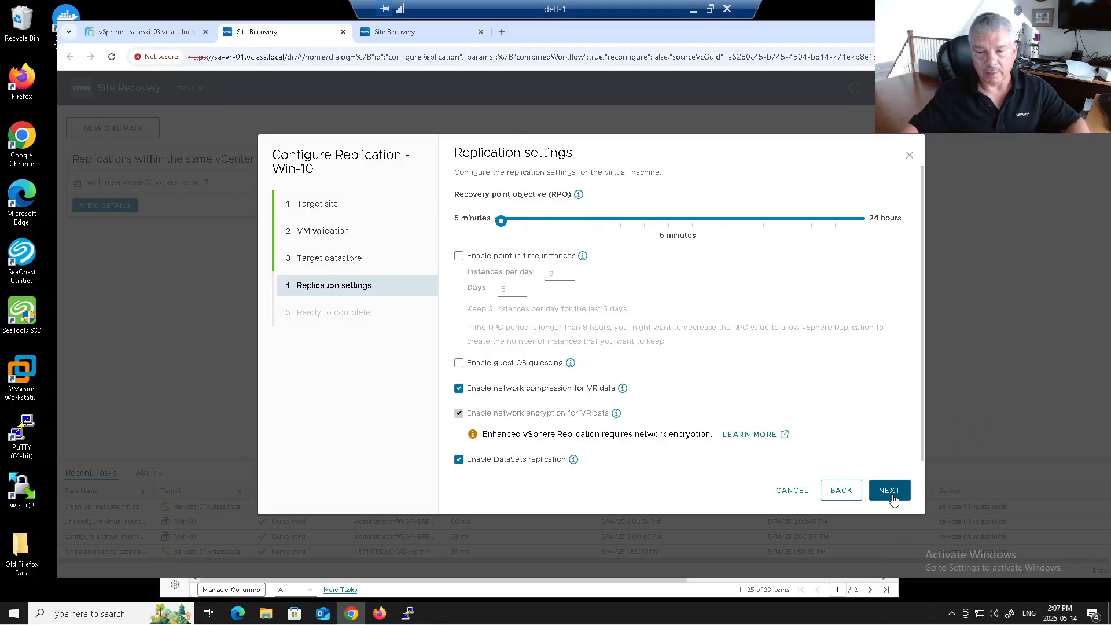
left_click(573, 220)
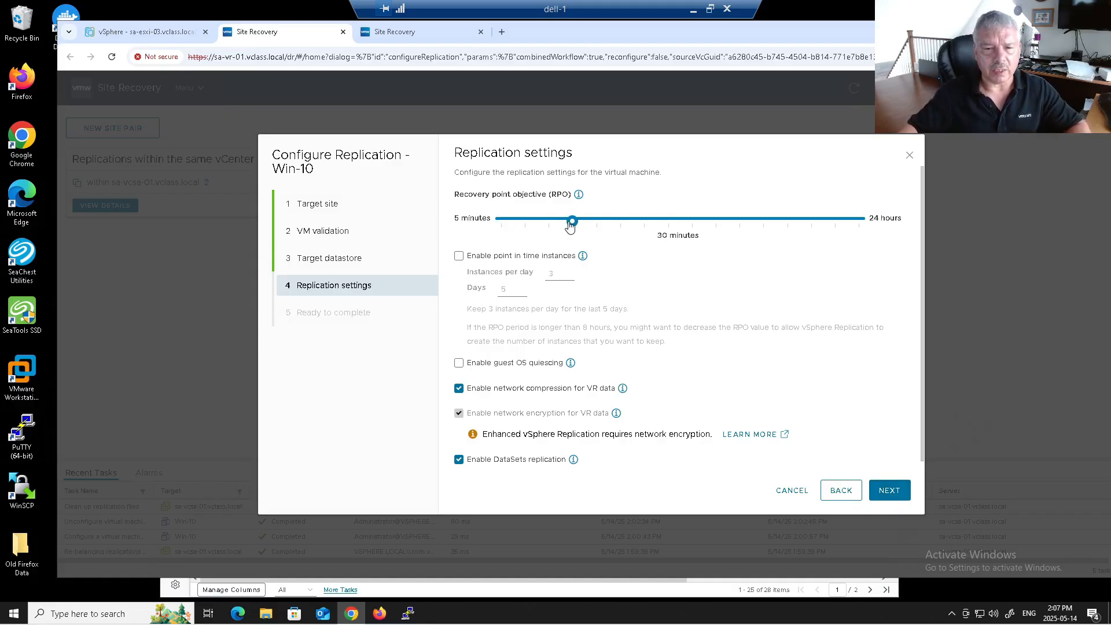
mouse_move(573, 224)
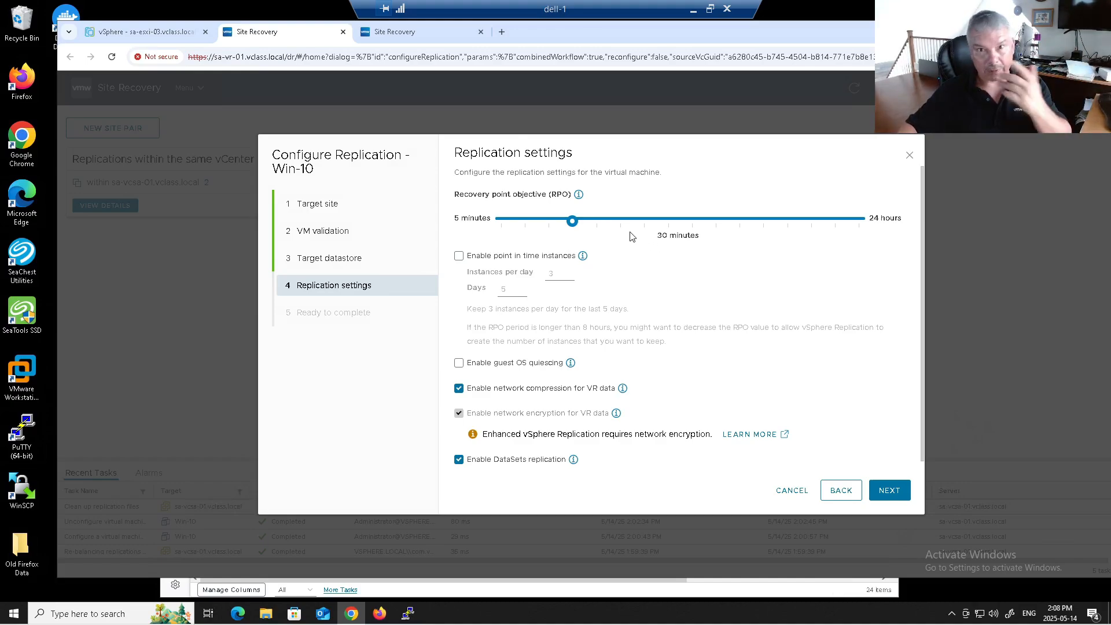
left_click_drag(573, 221, 501, 221)
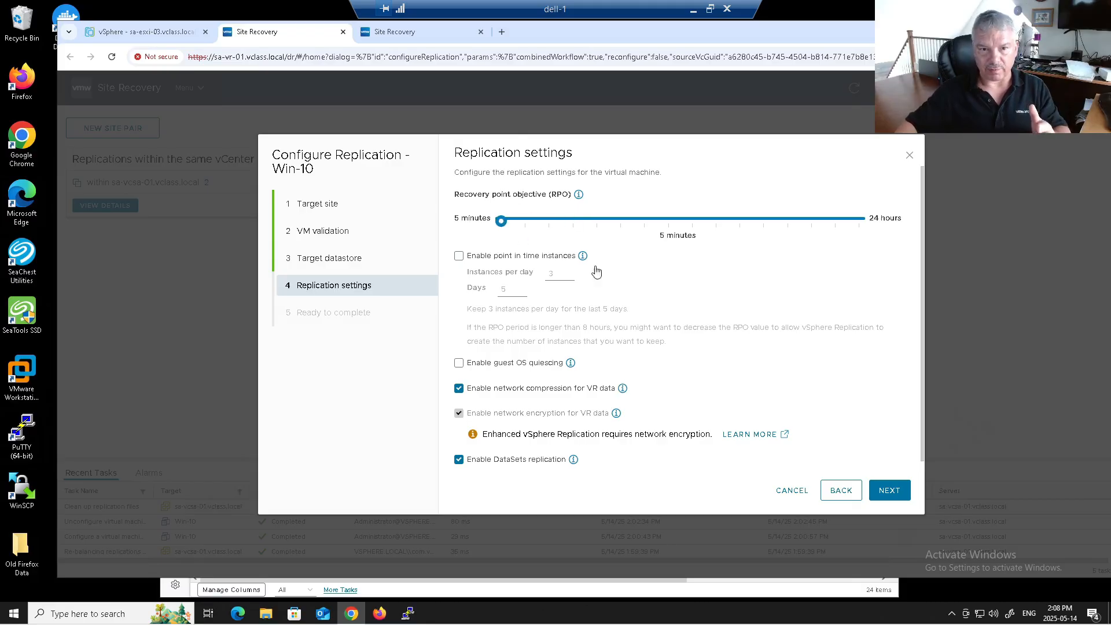
left_click(889, 490)
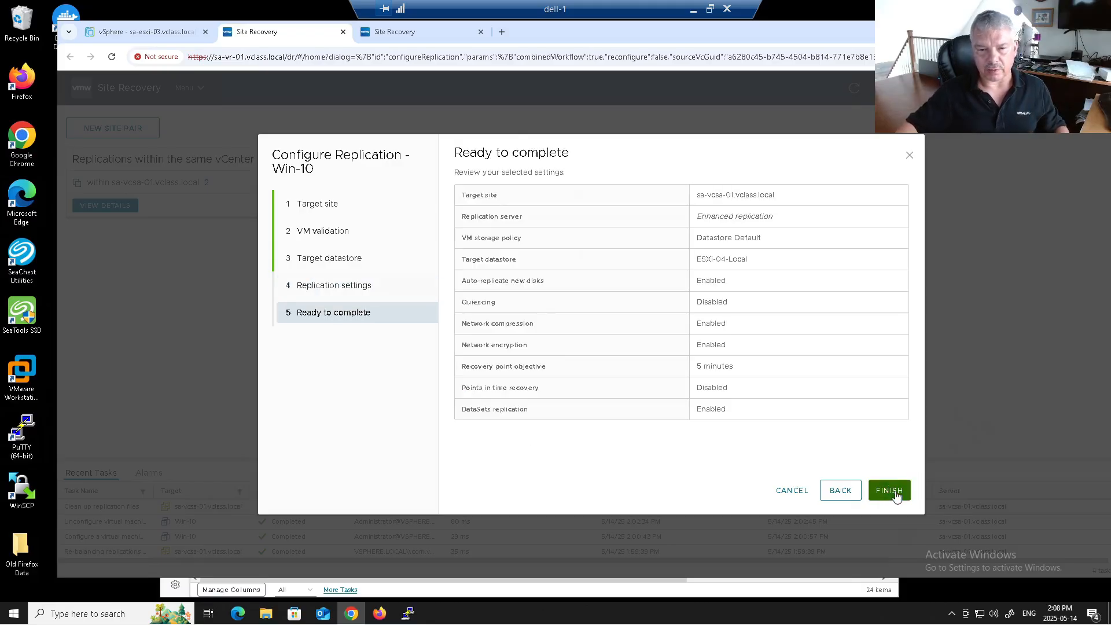
left_click(890, 491)
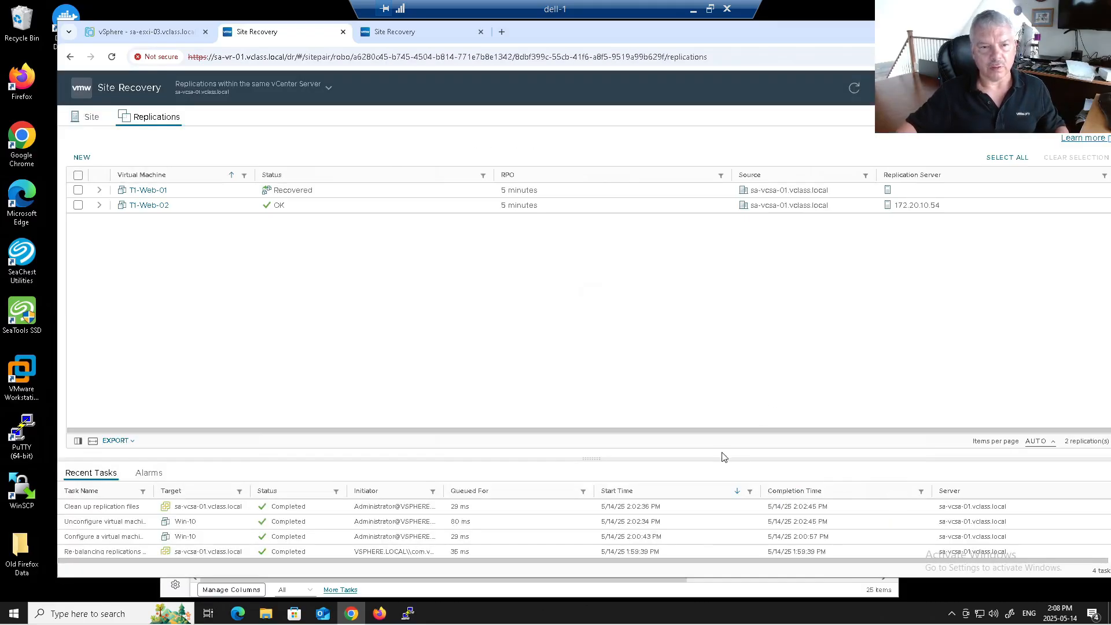
Step: Refresh the Replications list and expand Win-10 until it reads Initial Sync at 830.31 MB
left_click(854, 91)
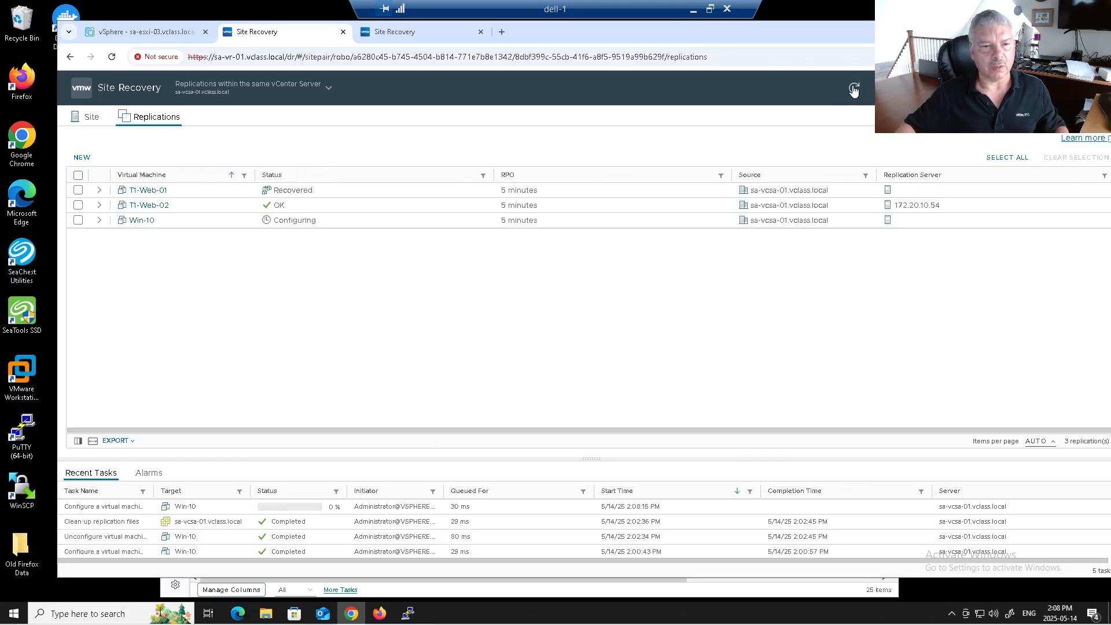
left_click(99, 220)
left_click(854, 90)
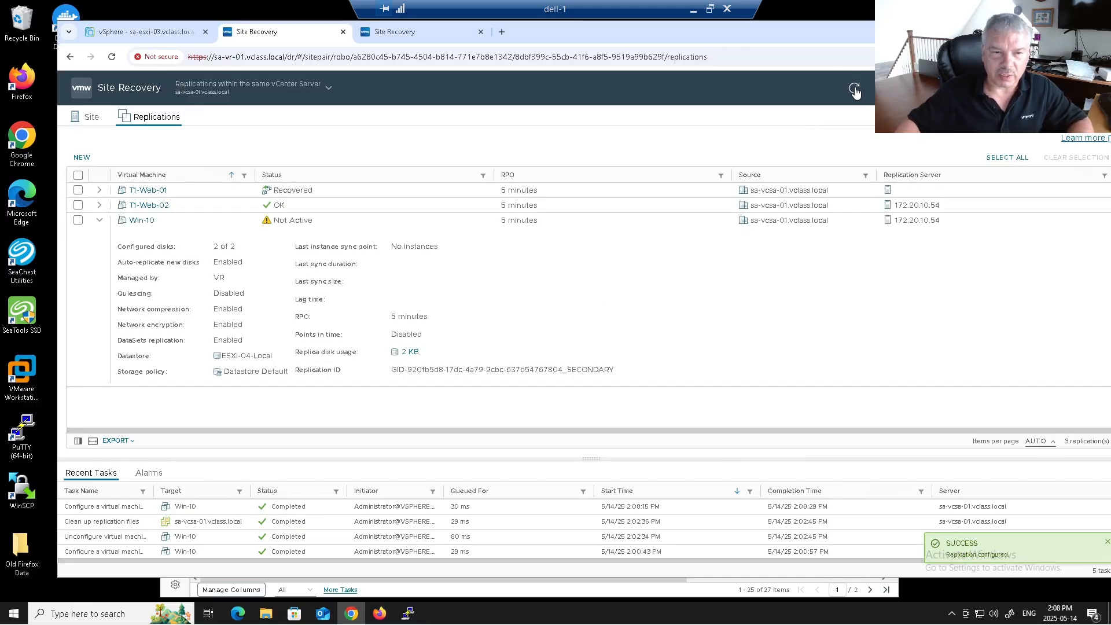
left_click(855, 90)
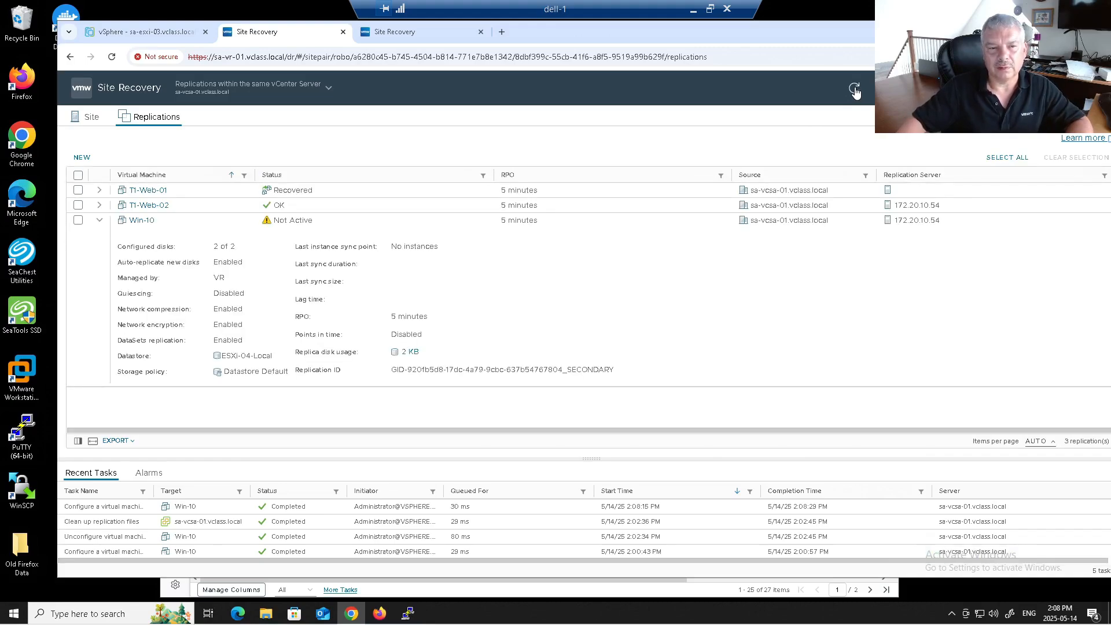
left_click(855, 90)
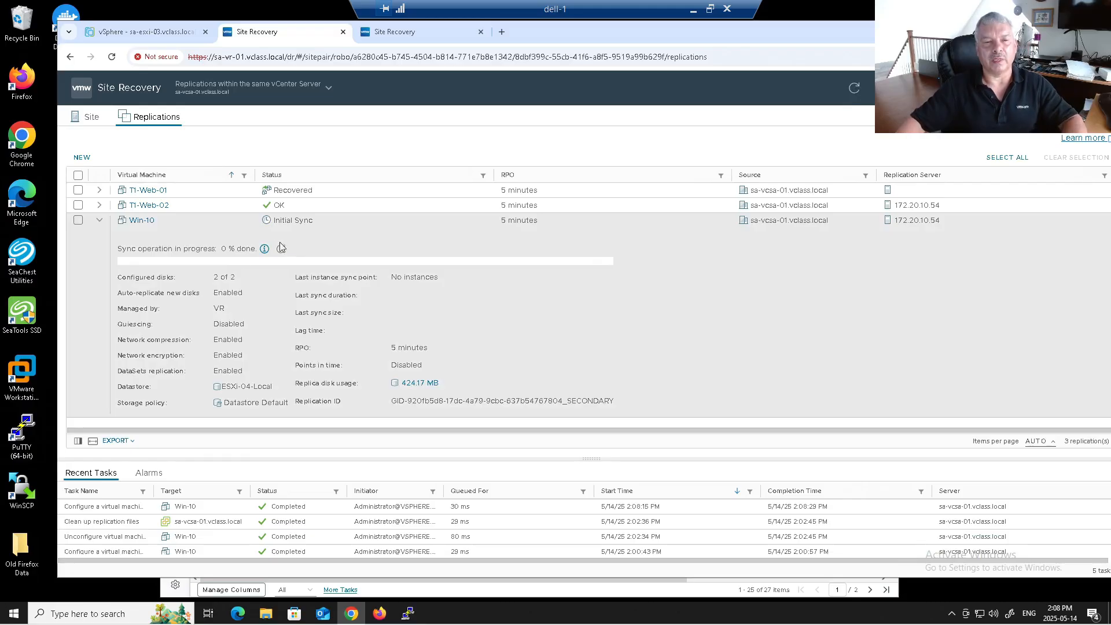
left_click(281, 249)
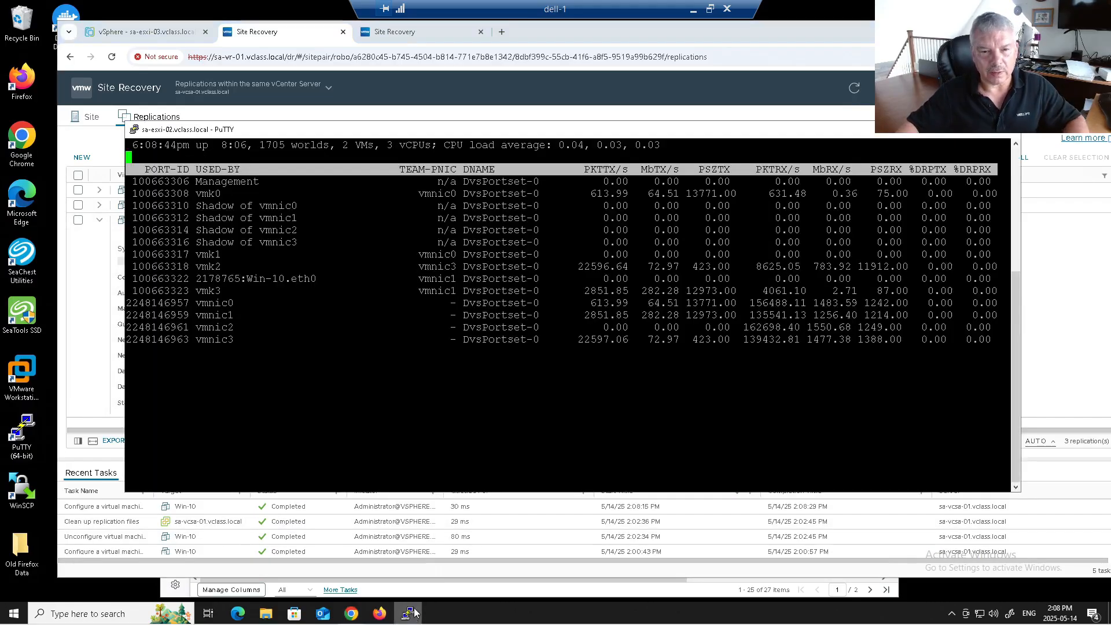
Step: Bring esxtop forward and highlight the vmk3, vmnic1 (~300 MbTX/s) and vmk0 transmit figures
left_click(409, 614)
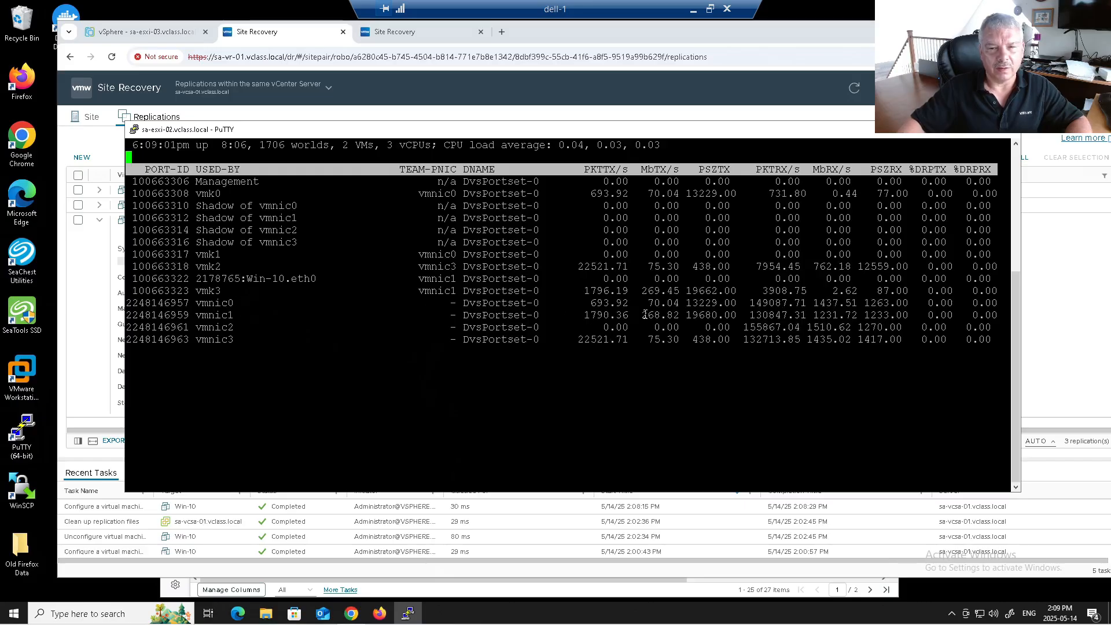
left_click_drag(644, 316, 676, 315)
left_click_drag(642, 194, 683, 195)
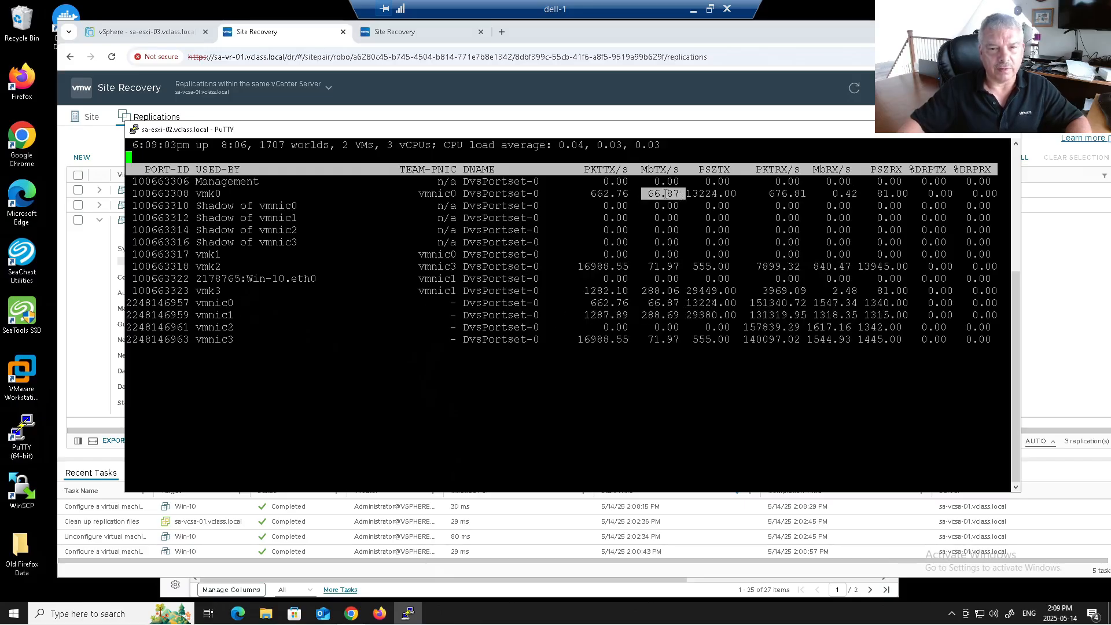
left_click_drag(649, 195, 681, 189)
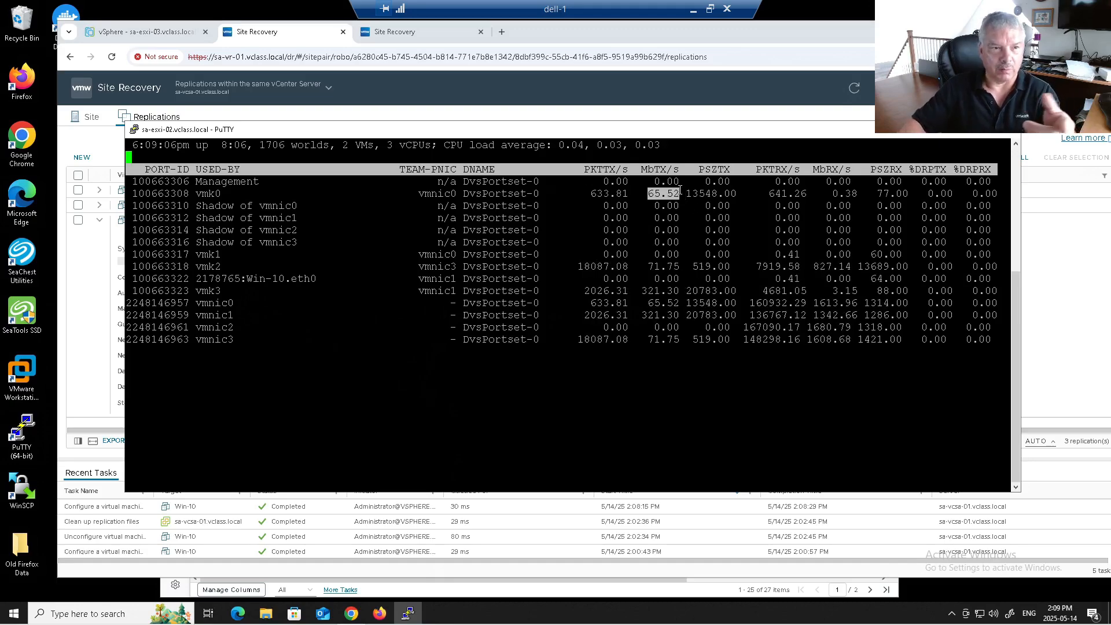
left_click_drag(200, 193, 677, 196)
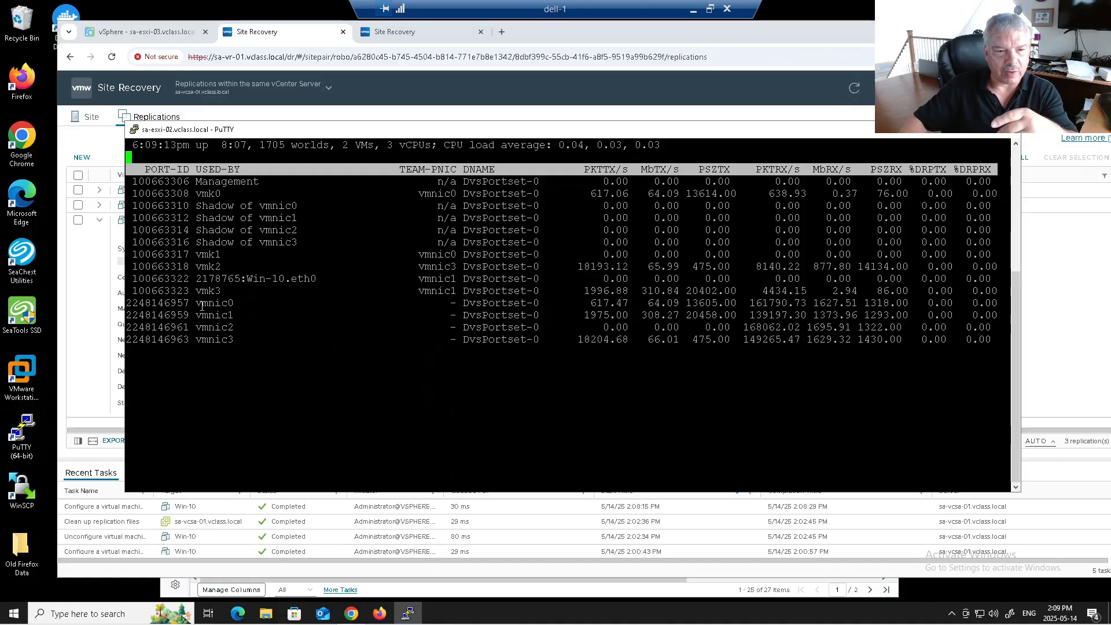
left_click_drag(197, 316, 677, 317)
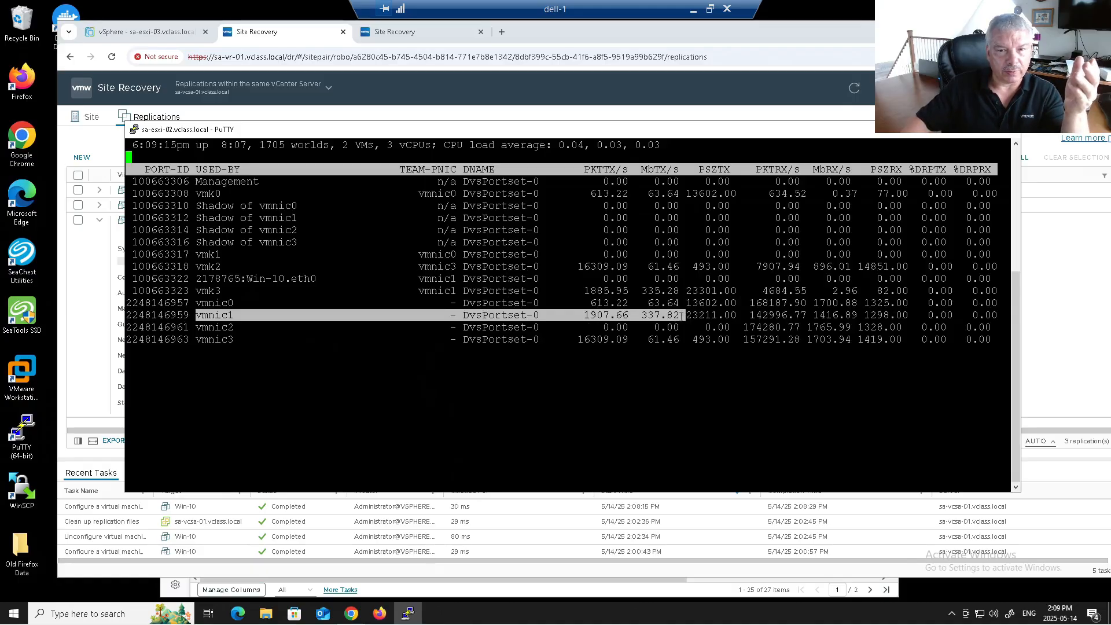
left_click_drag(682, 316, 682, 316)
left_click_drag(193, 290, 678, 291)
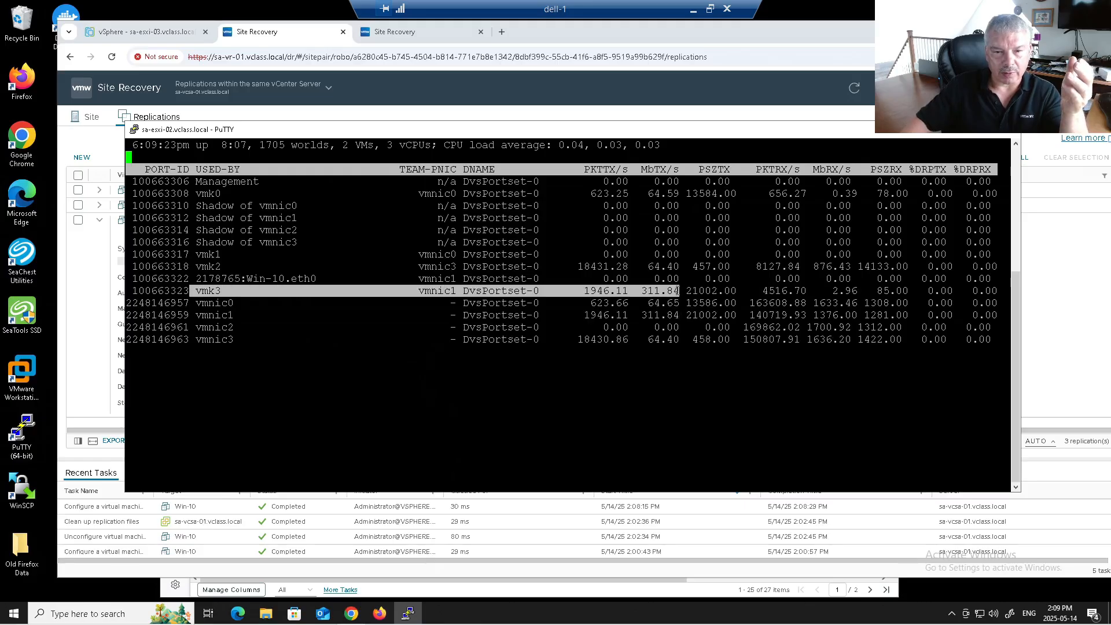
left_click_drag(678, 291, 679, 290)
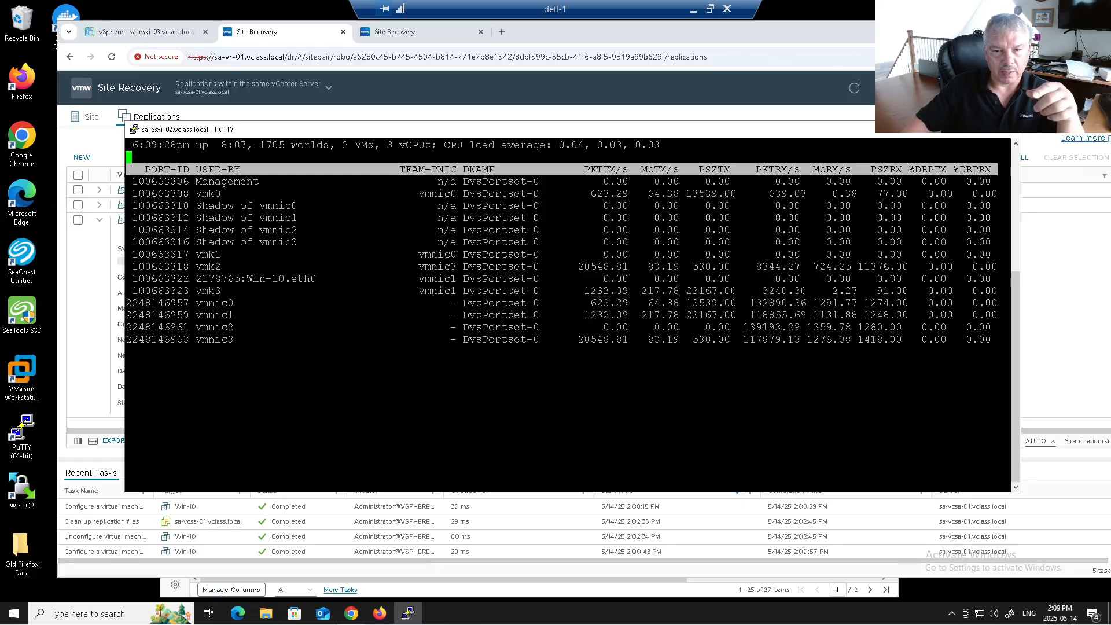
left_click_drag(182, 316, 681, 318)
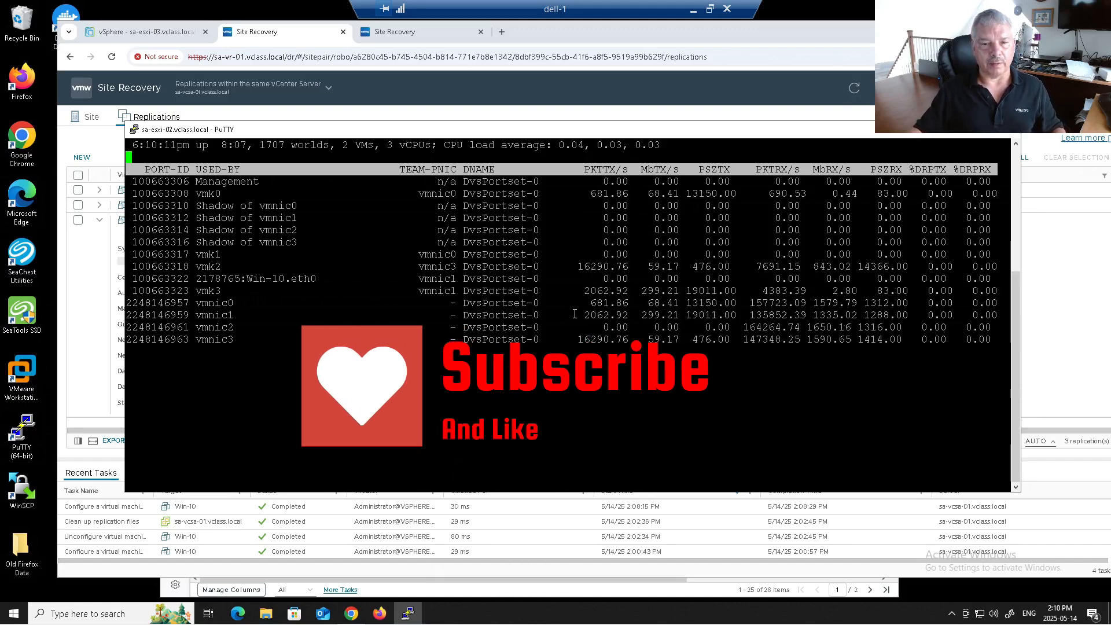
left_click_drag(572, 315, 686, 310)
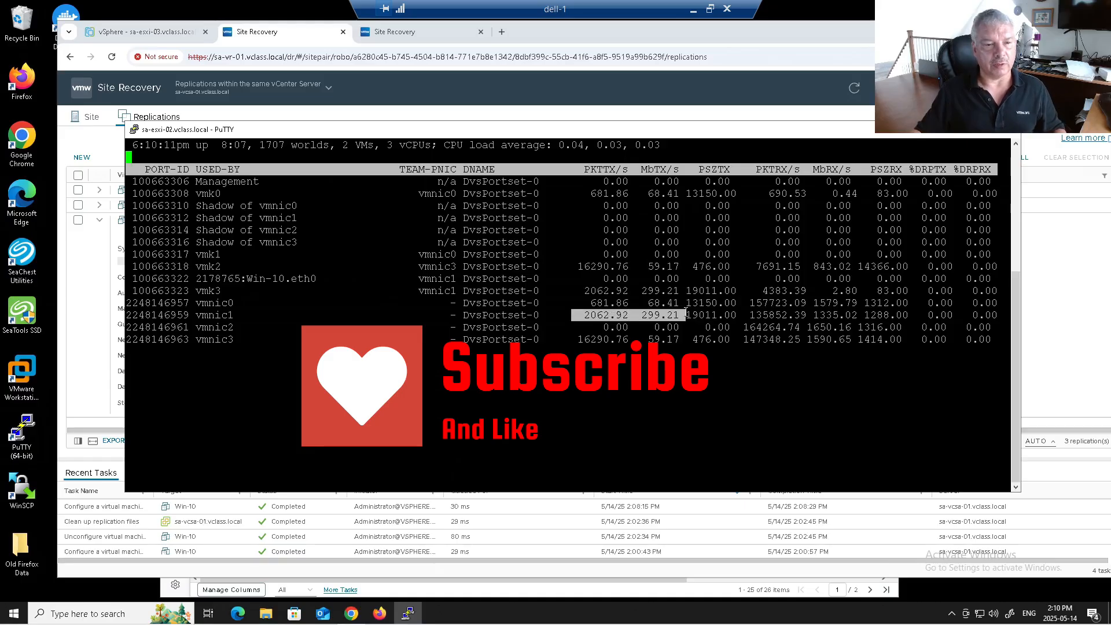